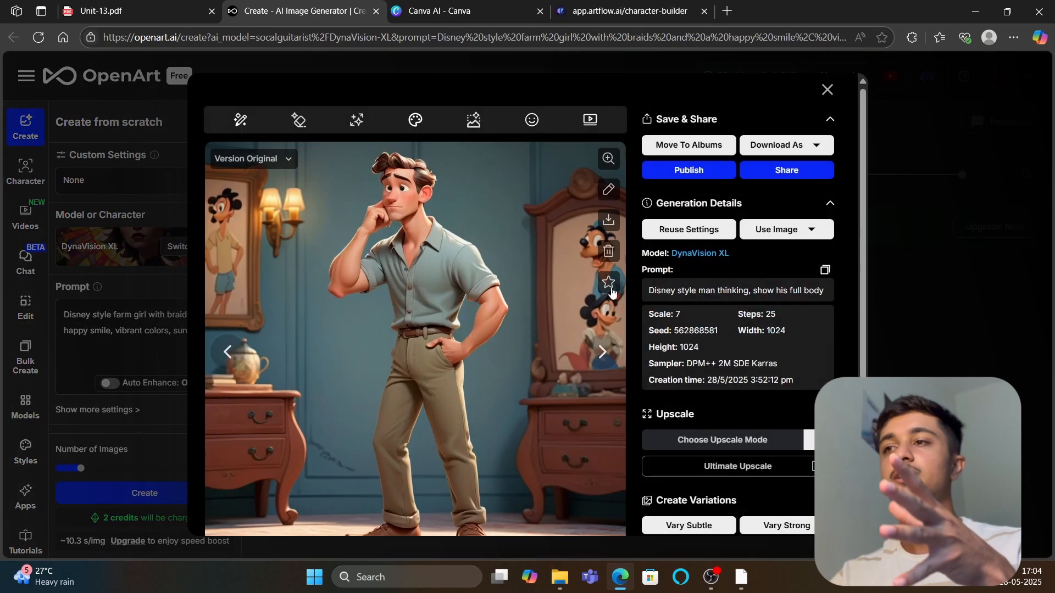
Step: Review the generated Disney-style thinking man image and its generation details, and close the preview
{"action": "scroll", "coordinate": [427, 243], "scroll_direction": "down", "scroll_amount": 1}
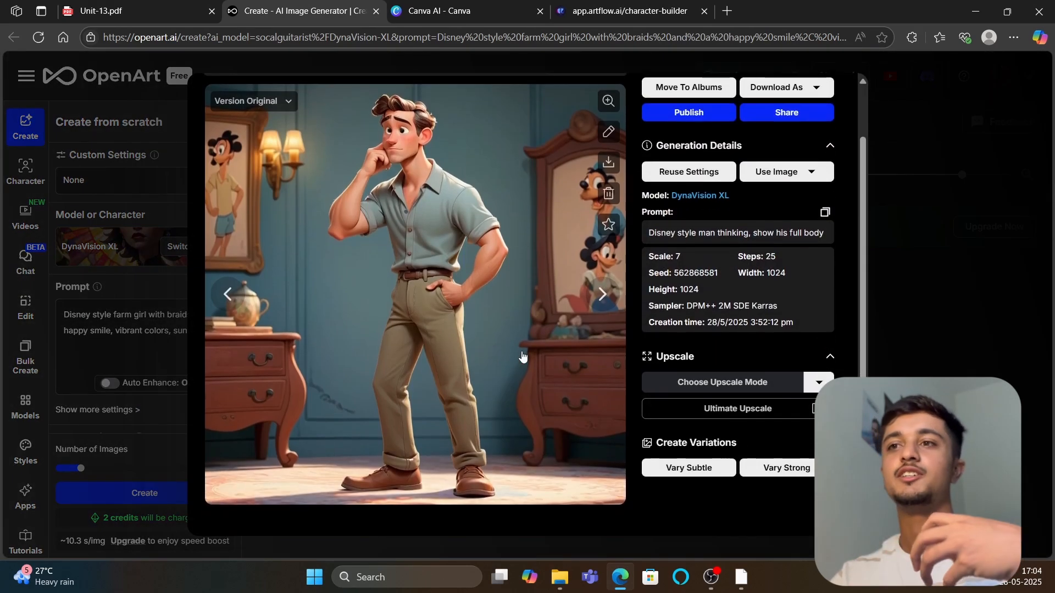
{"action": "scroll", "coordinate": [517, 360], "scroll_direction": "up", "scroll_amount": 1}
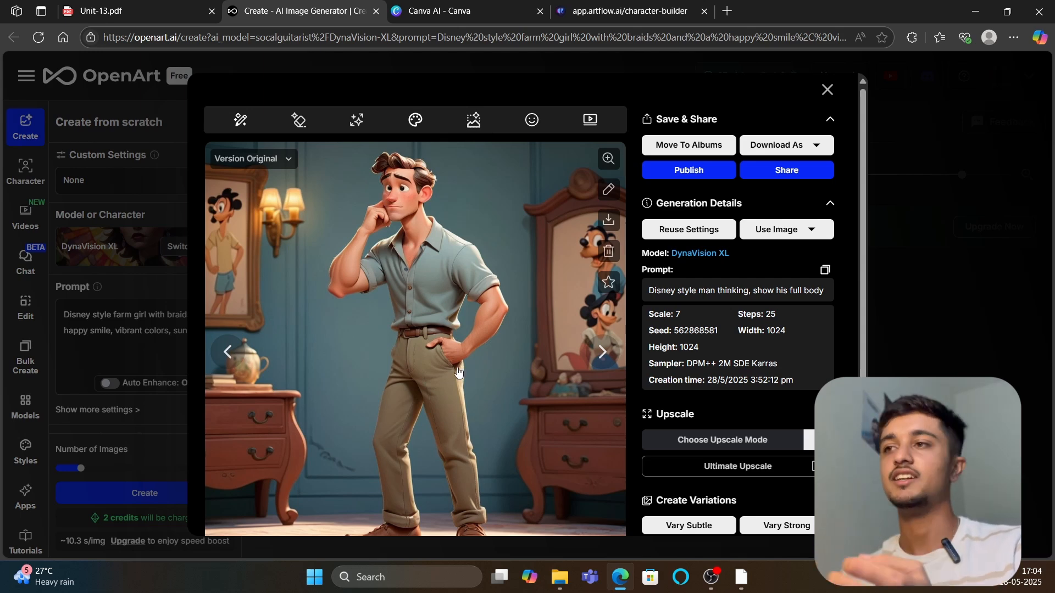
{"action": "left_click", "coordinate": [826, 90]}
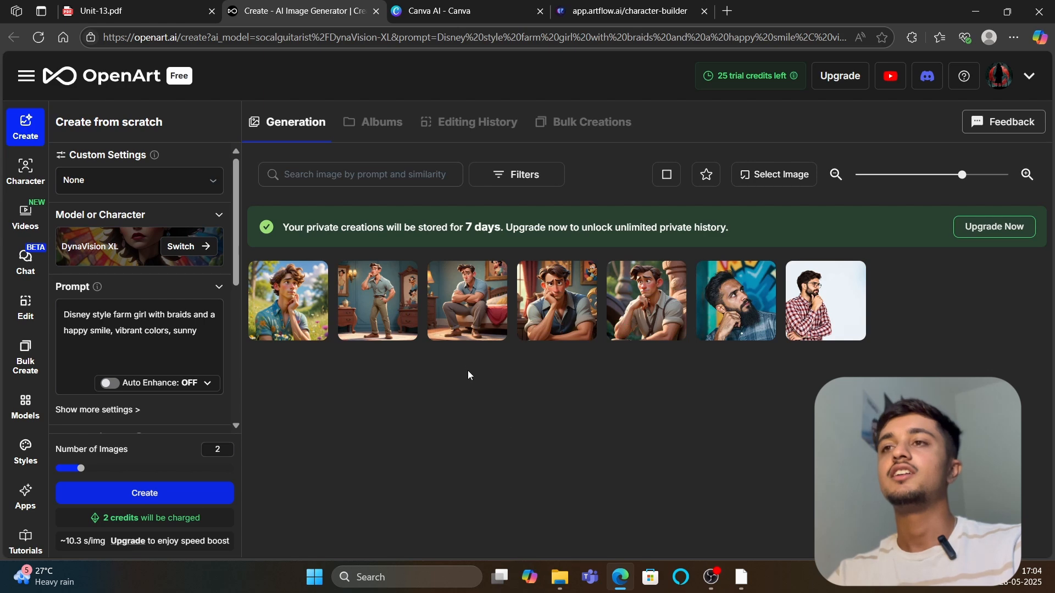
Step: Switch to Canva and open the image creation mode of Canva AI
{"action": "left_click", "coordinate": [470, 7]}
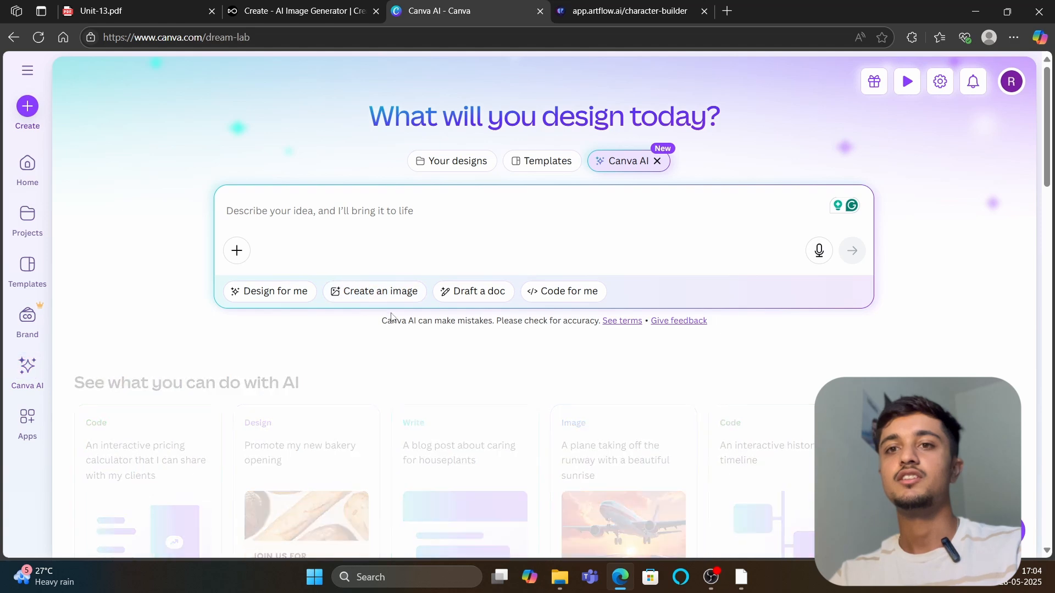
{"action": "left_click", "coordinate": [381, 292]}
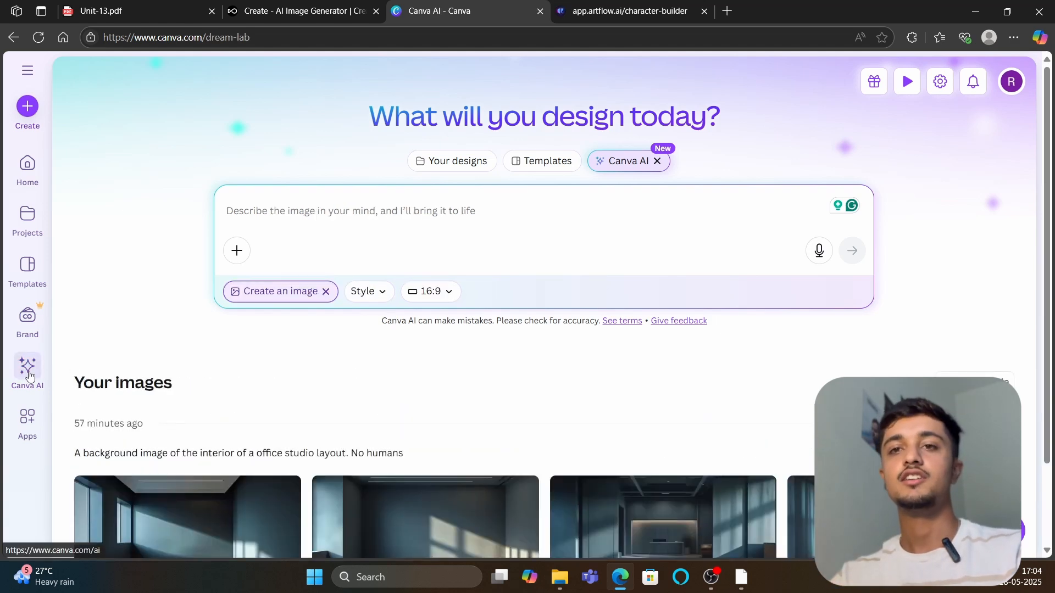
{"action": "left_click", "coordinate": [28, 373]}
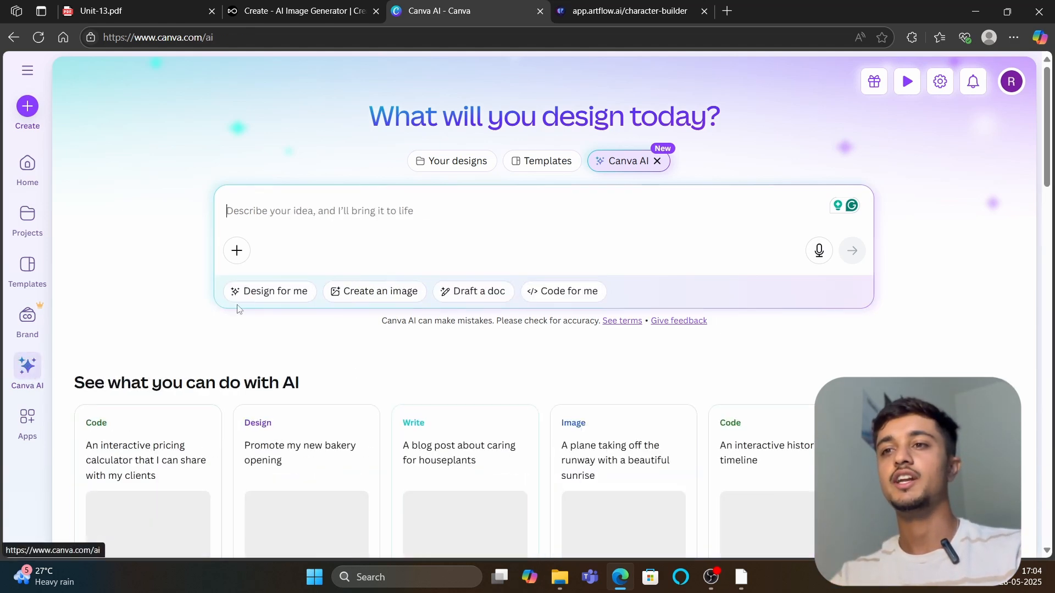
{"action": "left_click", "coordinate": [378, 291]}
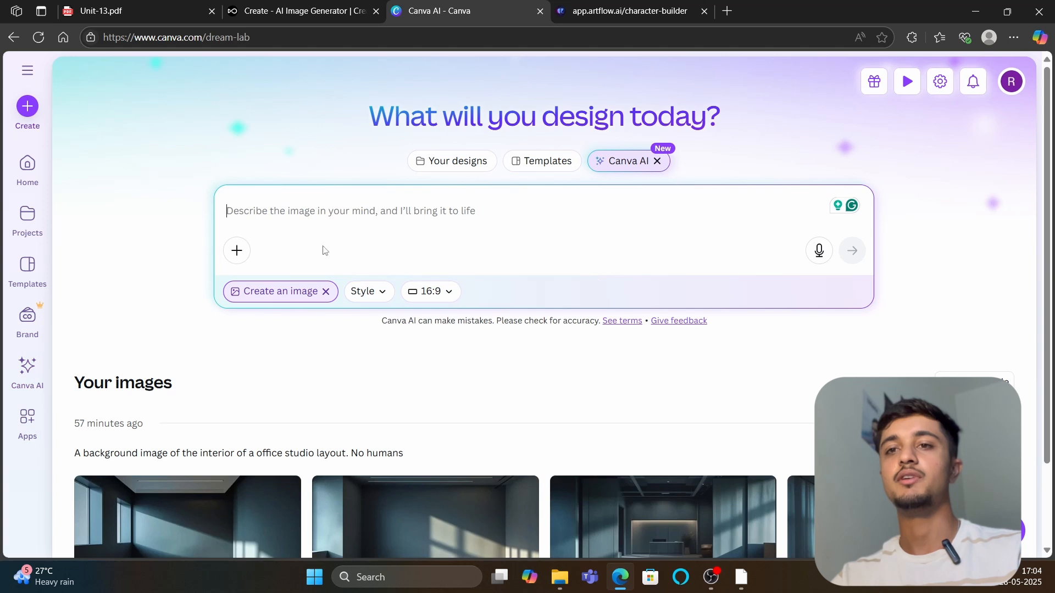
Step: Examine the generated office studio background with the reception desk at full size, and close its preview
{"action": "scroll", "coordinate": [325, 250], "scroll_direction": "down", "scroll_amount": 2}
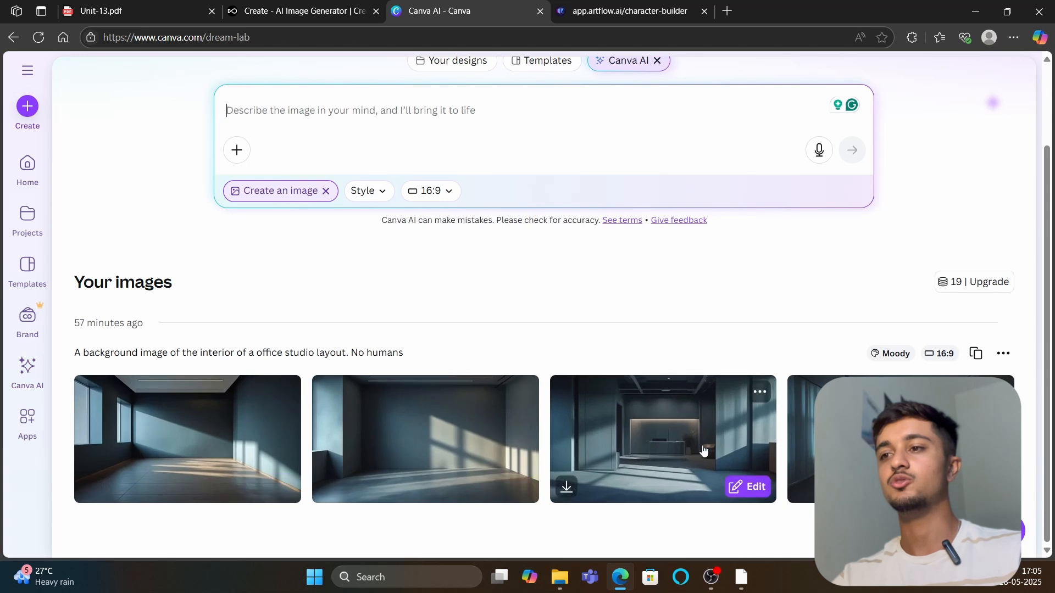
{"action": "left_click", "coordinate": [661, 447]}
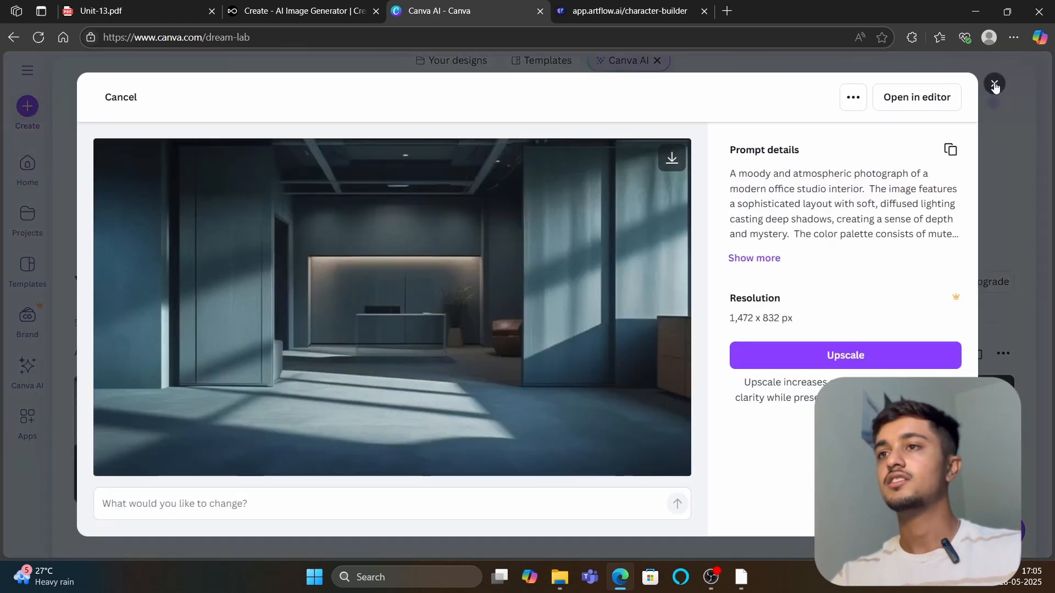
{"action": "left_click", "coordinate": [995, 86]}
{"action": "scroll", "coordinate": [806, 338], "scroll_direction": "up", "scroll_amount": 2}
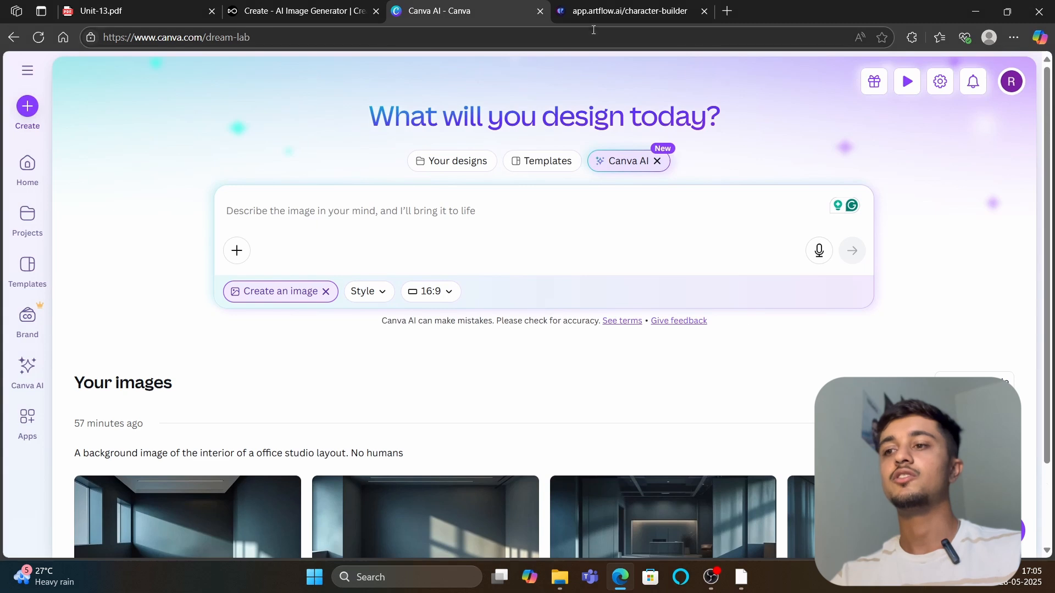
{"action": "scroll", "coordinate": [445, 223], "scroll_direction": "down", "scroll_amount": 2}
Step: Switch to DaVinci Resolve and look over the background and character images in the media pool
{"action": "left_click", "coordinate": [742, 578]}
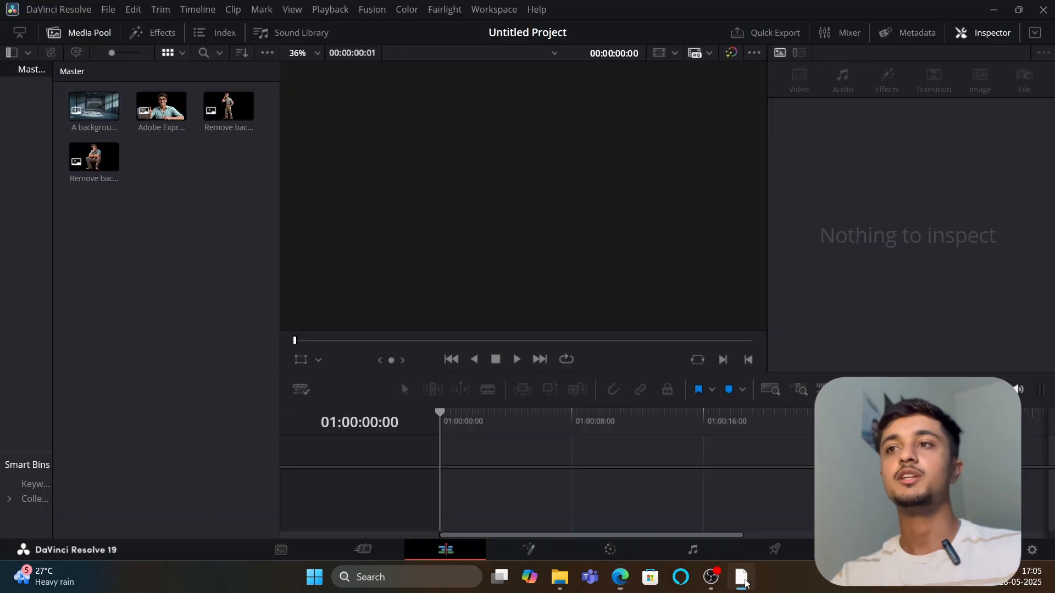
{"action": "left_click", "coordinate": [164, 113]}
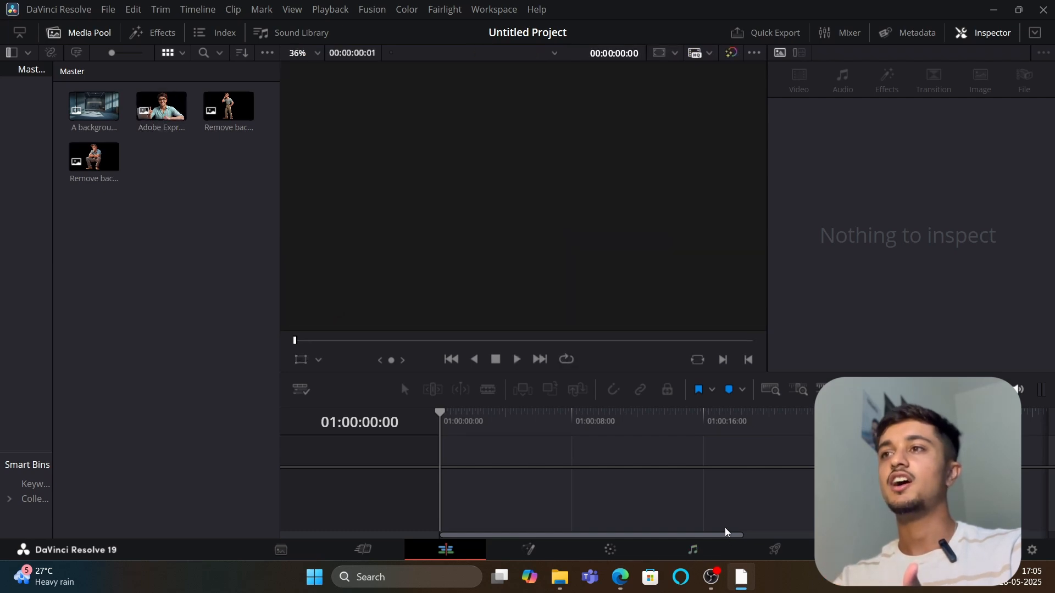
Step: Switch to Artflow's Actor Builder in the browser, and look over the actors and the packages offered for creating an AI actor
{"action": "left_click", "coordinate": [620, 577]}
{"action": "left_click", "coordinate": [616, 10]}
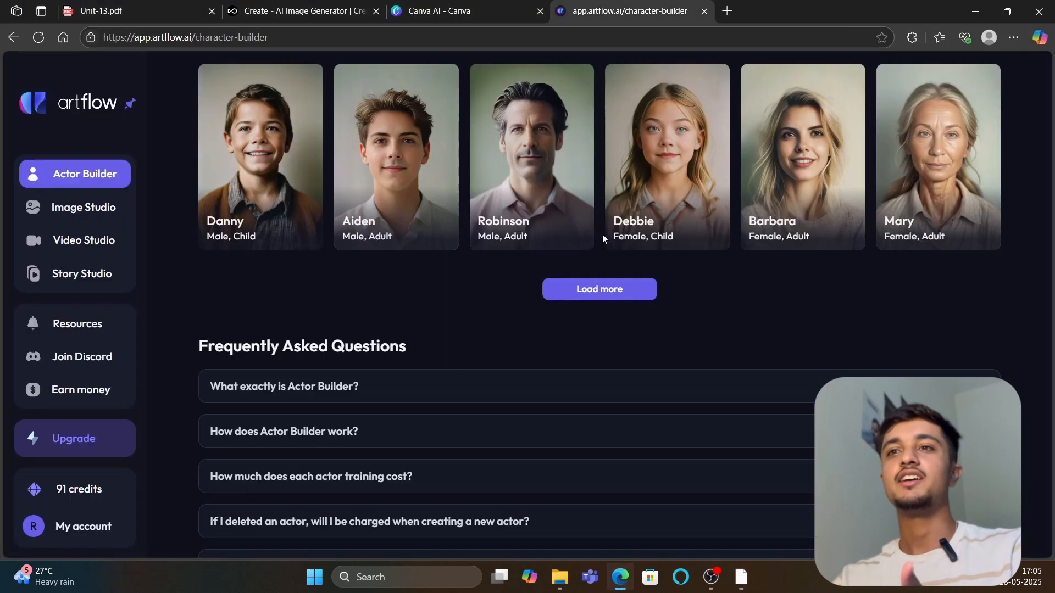
{"action": "scroll", "coordinate": [594, 312], "scroll_direction": "up", "scroll_amount": 6}
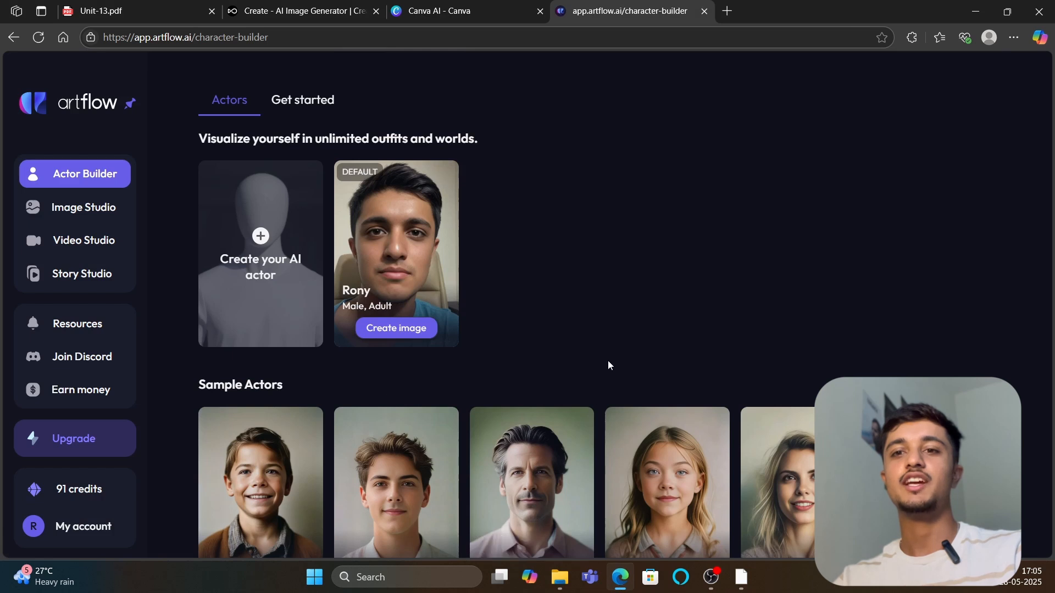
{"action": "scroll", "coordinate": [276, 377], "scroll_direction": "down", "scroll_amount": 1}
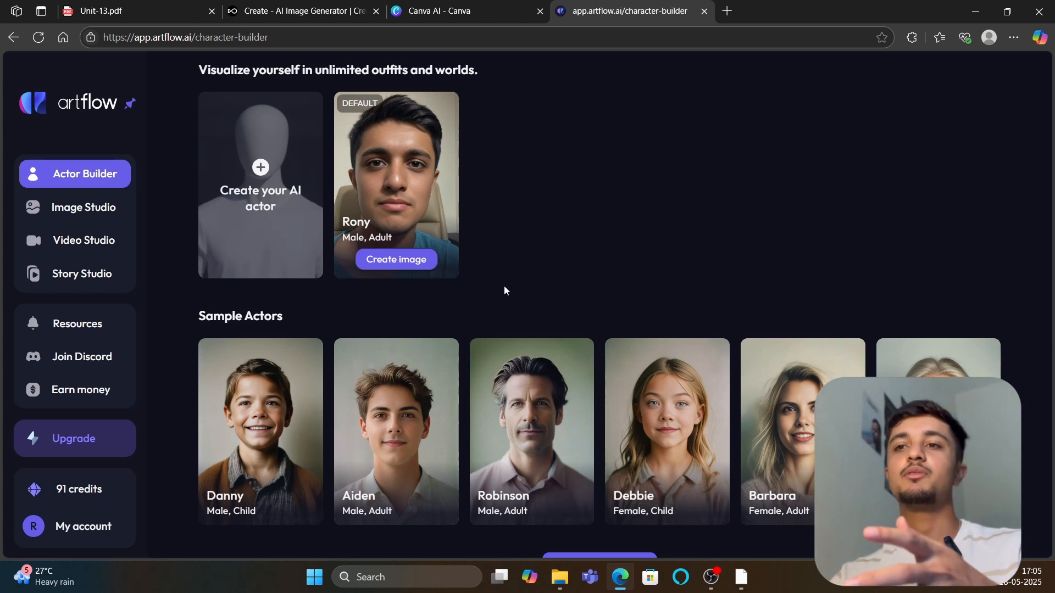
{"action": "scroll", "coordinate": [393, 372], "scroll_direction": "up", "scroll_amount": 1}
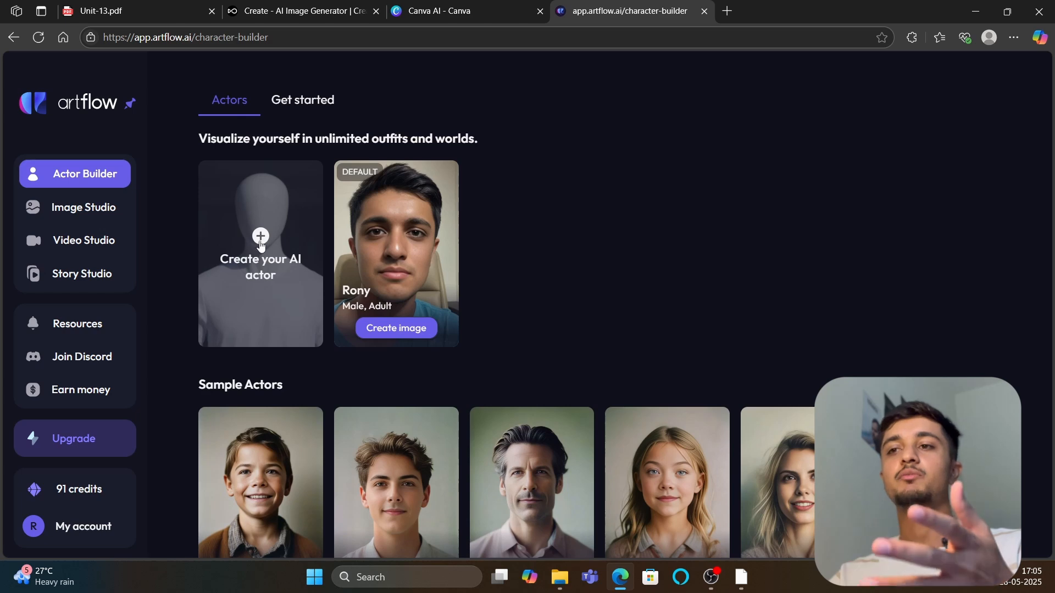
{"action": "left_click", "coordinate": [261, 283]}
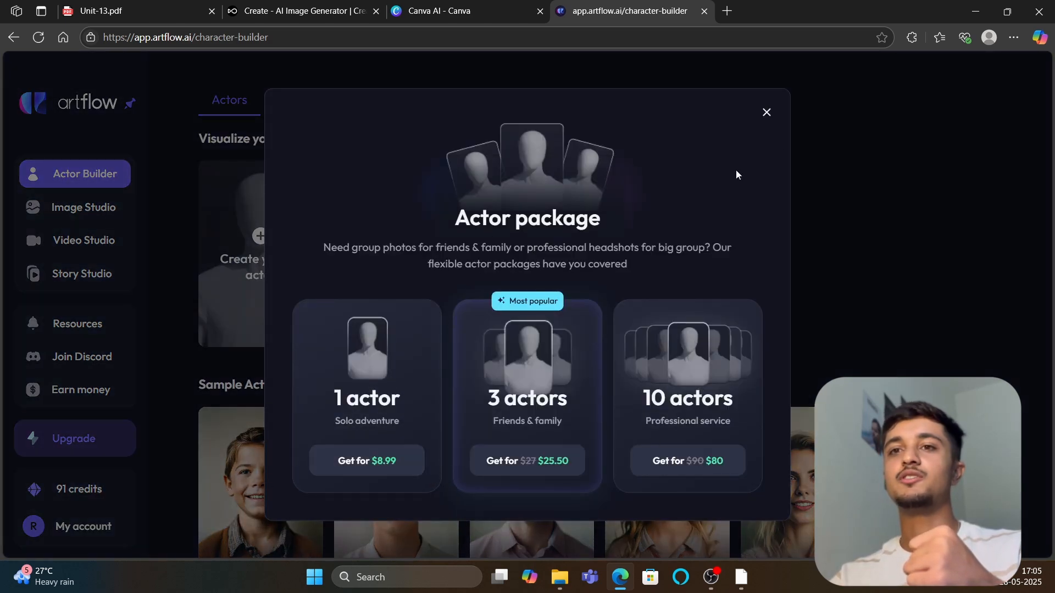
{"action": "left_click", "coordinate": [767, 114]}
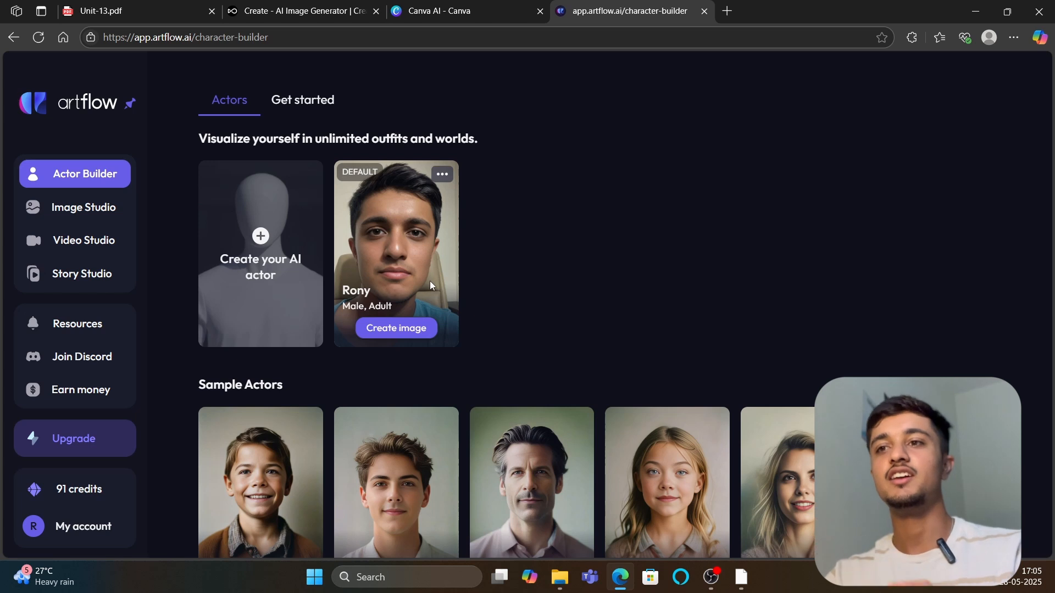
Step: Look at image creation for the default custom actor, and leave Artflow for DaVinci Resolve
{"action": "left_click", "coordinate": [398, 329]}
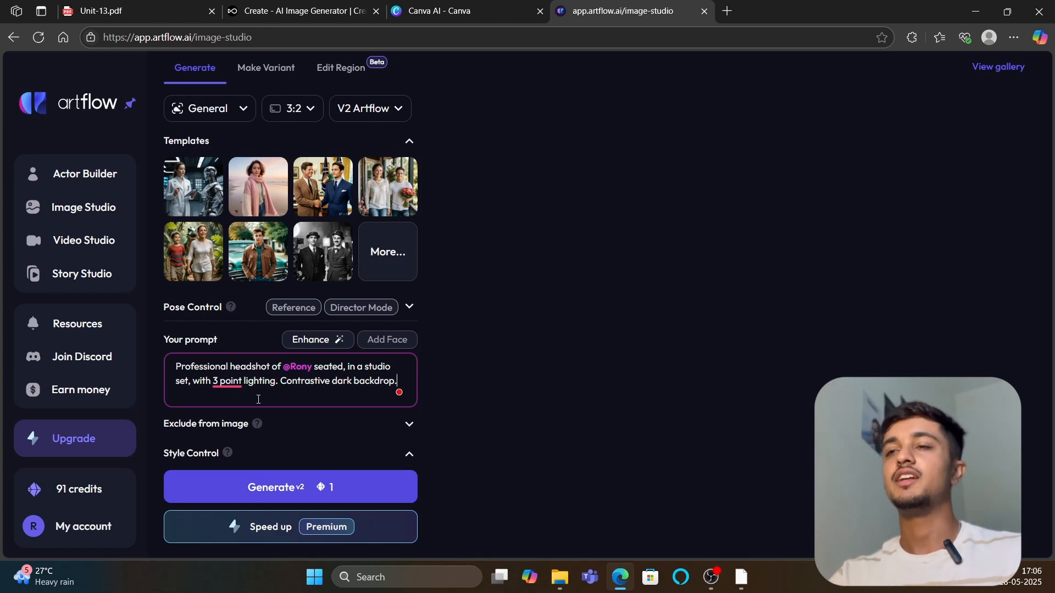
{"action": "left_click", "coordinate": [705, 11]}
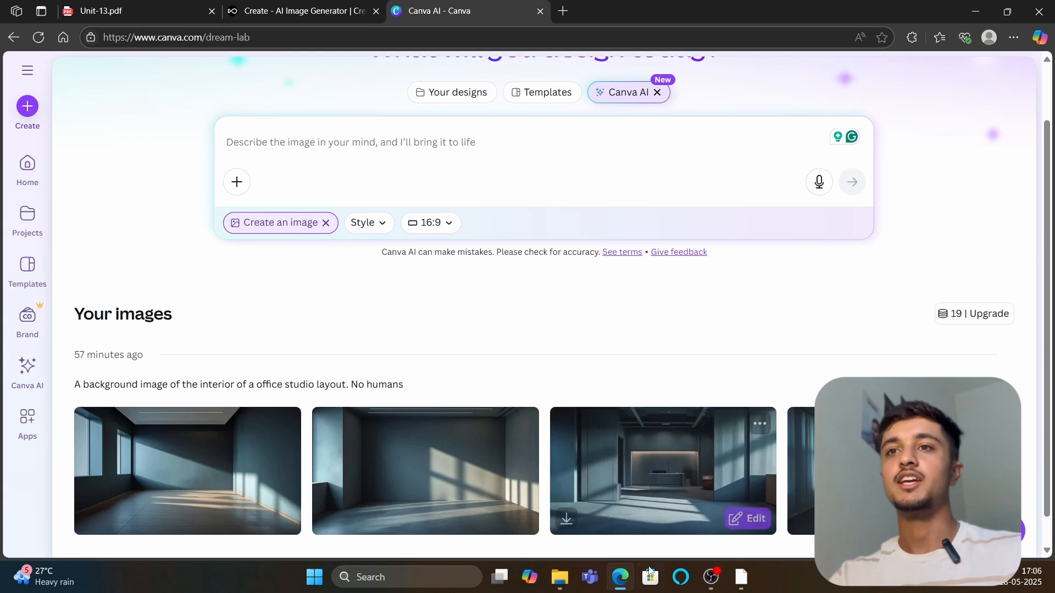
{"action": "left_click", "coordinate": [741, 577]}
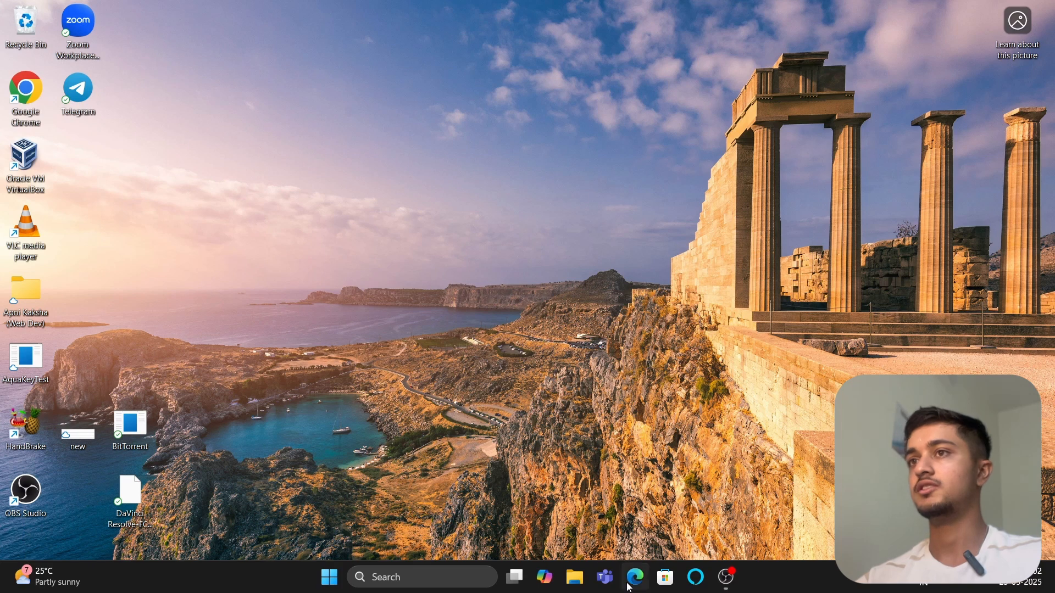
Step: Open Canva in Microsoft Edge and create a blank YouTube Thumbnail design, keeping only its page open
{"action": "left_click", "coordinate": [634, 577]}
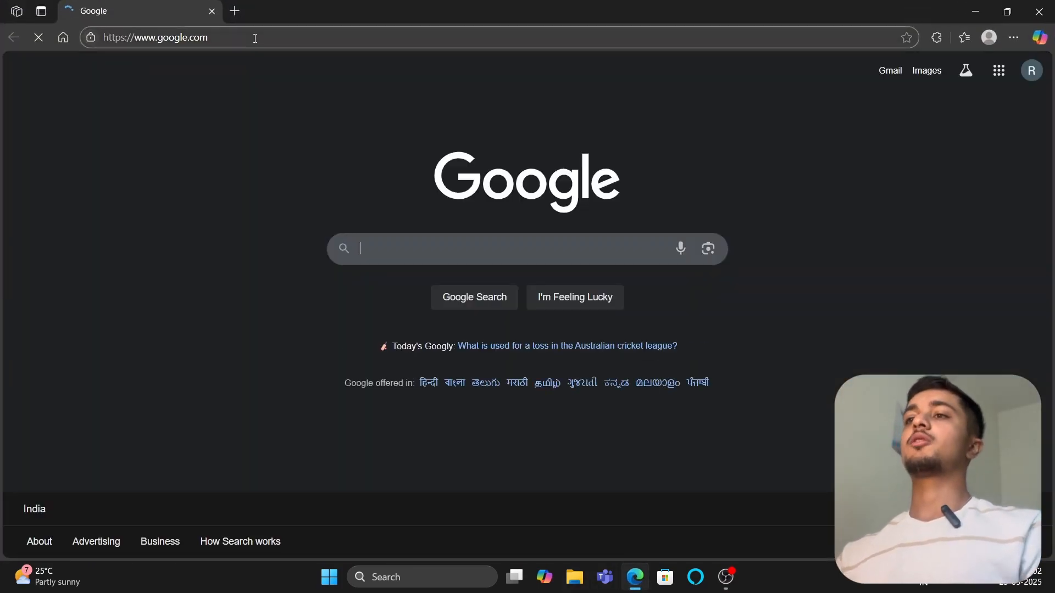
{"action": "left_click", "coordinate": [255, 38]}
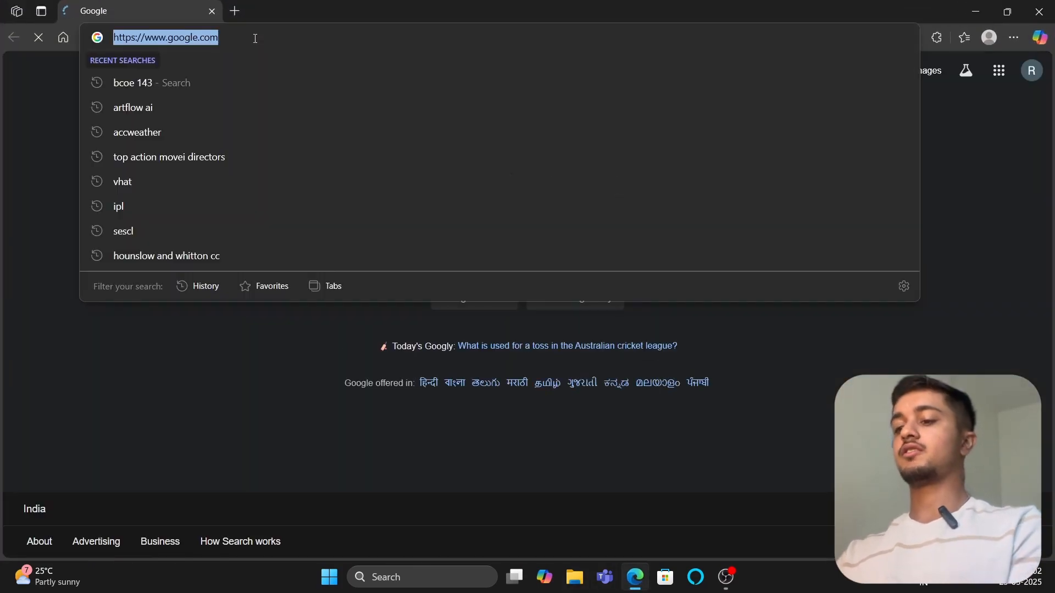
{"action": "type", "text": "canv"}
{"action": "key", "text": "Return"}
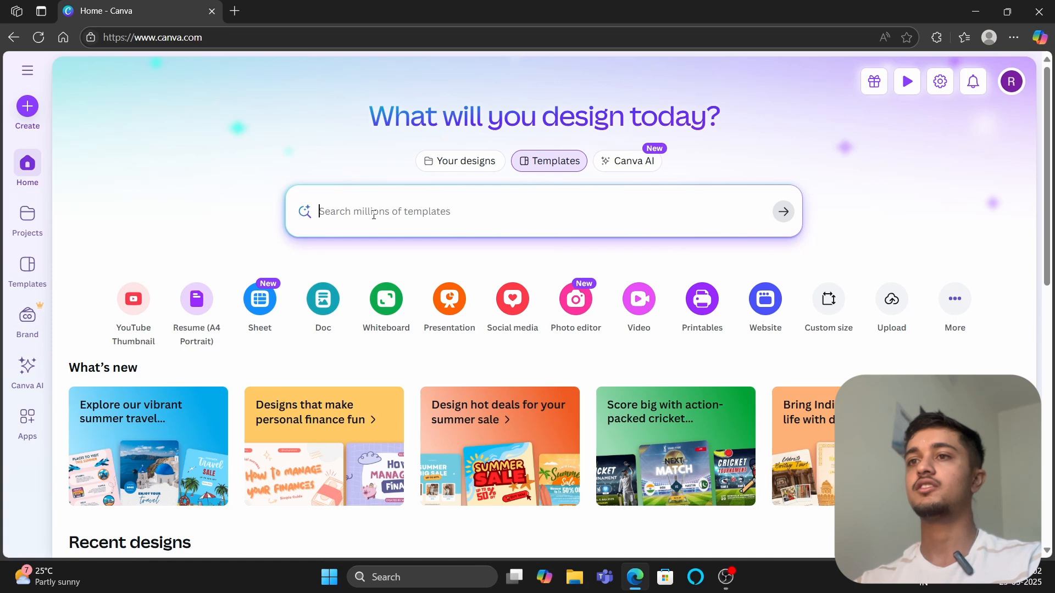
{"action": "left_click", "coordinate": [132, 303]}
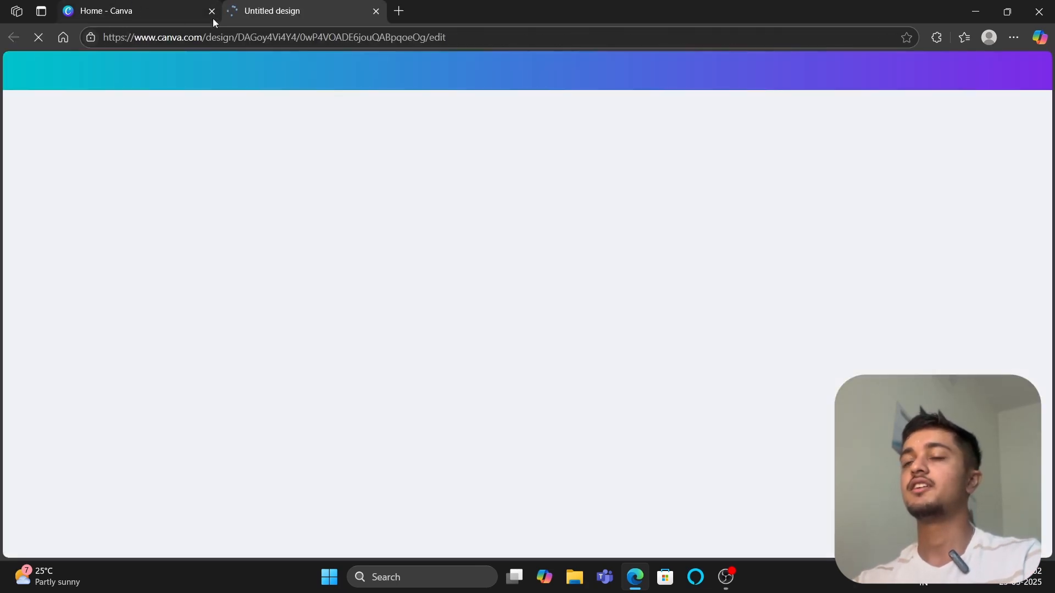
{"action": "left_click", "coordinate": [212, 13]}
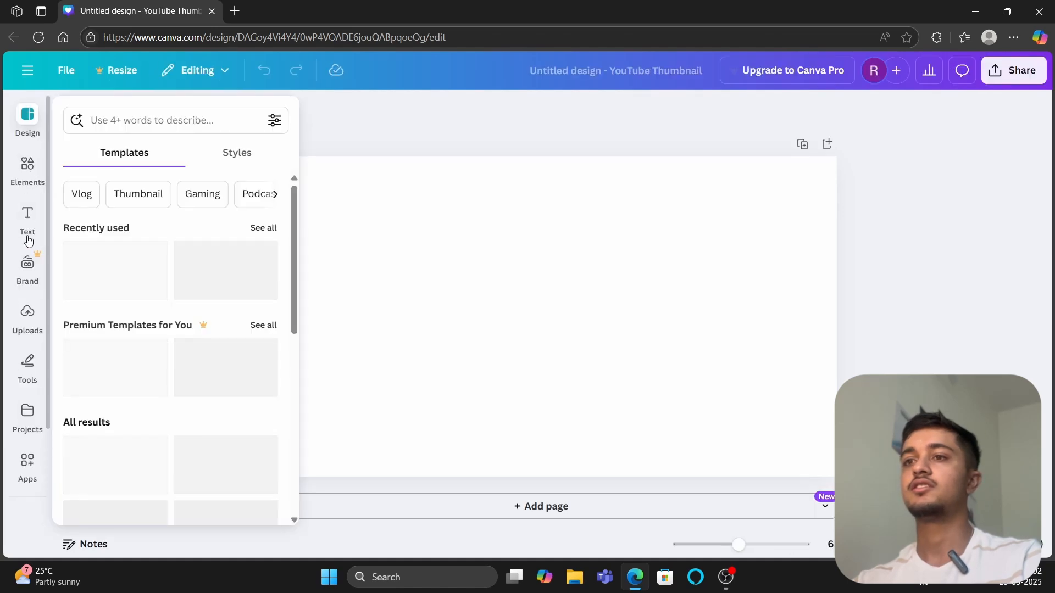
{"action": "left_click", "coordinate": [25, 315]}
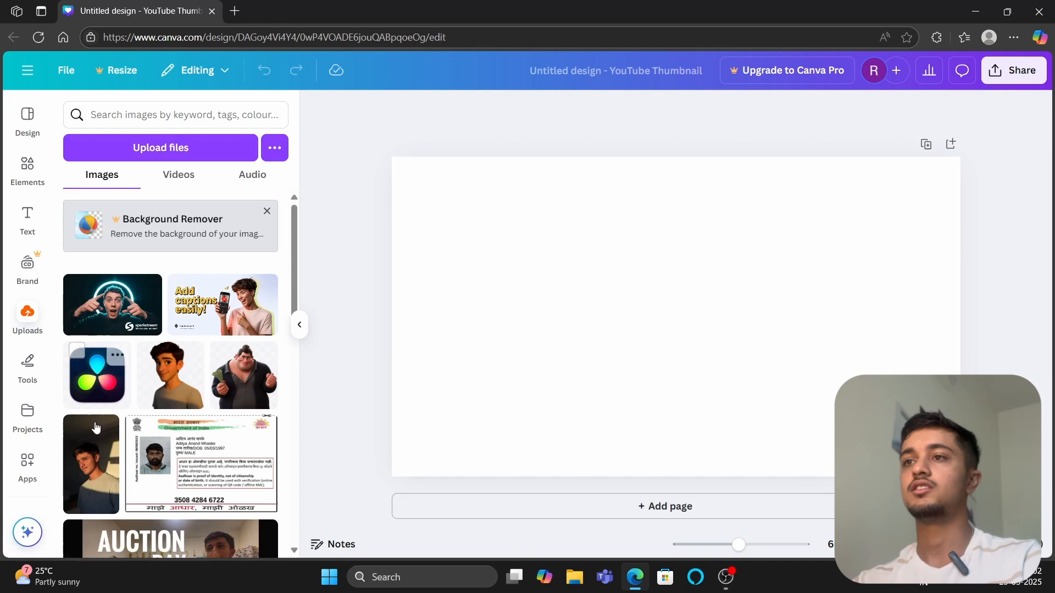
{"action": "left_click", "coordinate": [160, 147]}
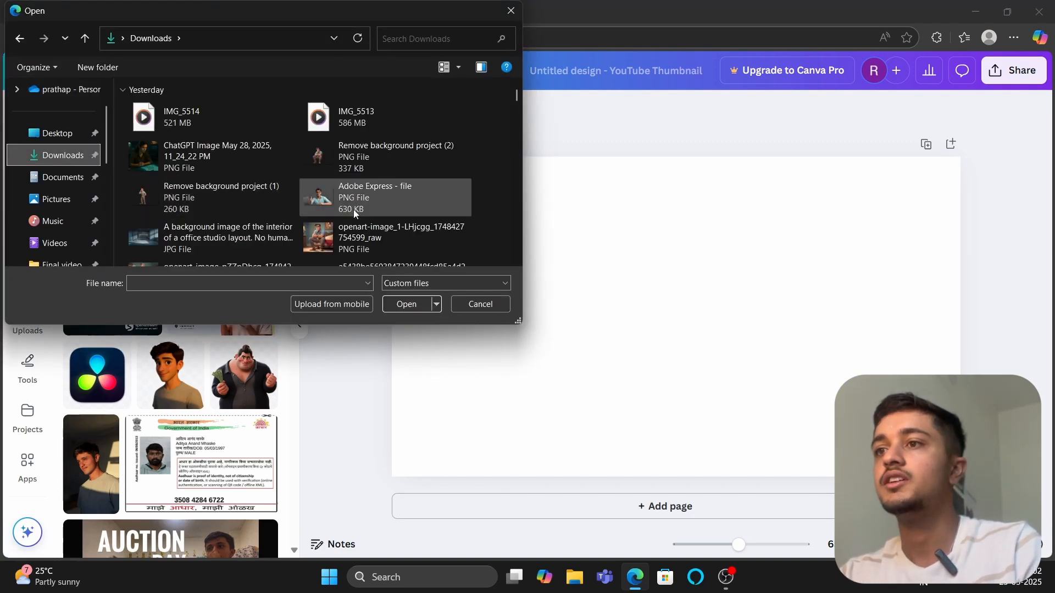
{"action": "scroll", "coordinate": [234, 171], "scroll_direction": "down", "scroll_amount": 5}
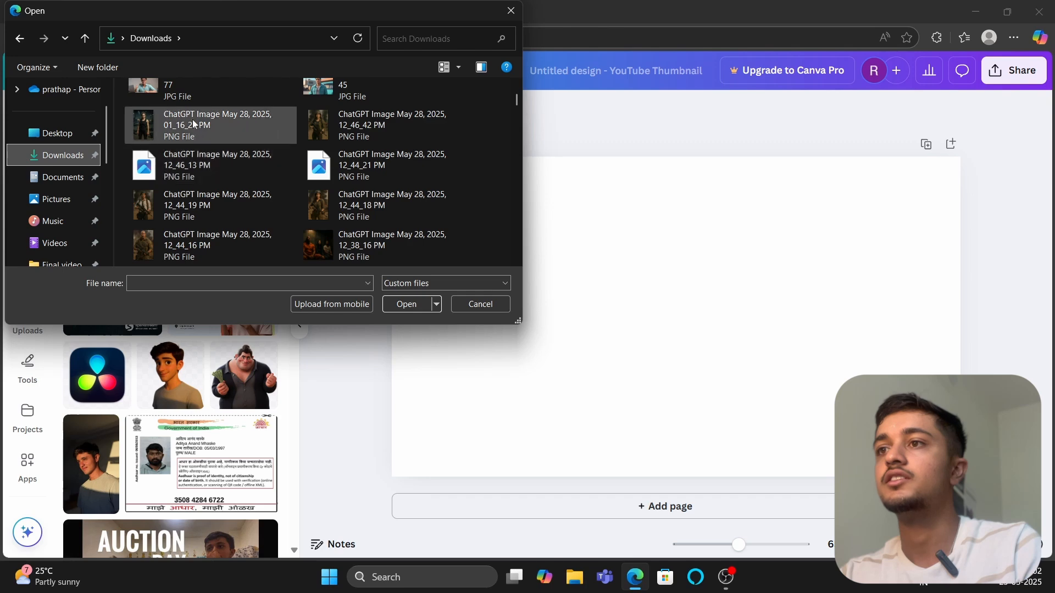
{"action": "scroll", "coordinate": [220, 164], "scroll_direction": "up", "scroll_amount": 2}
{"action": "left_click", "coordinate": [171, 132]}
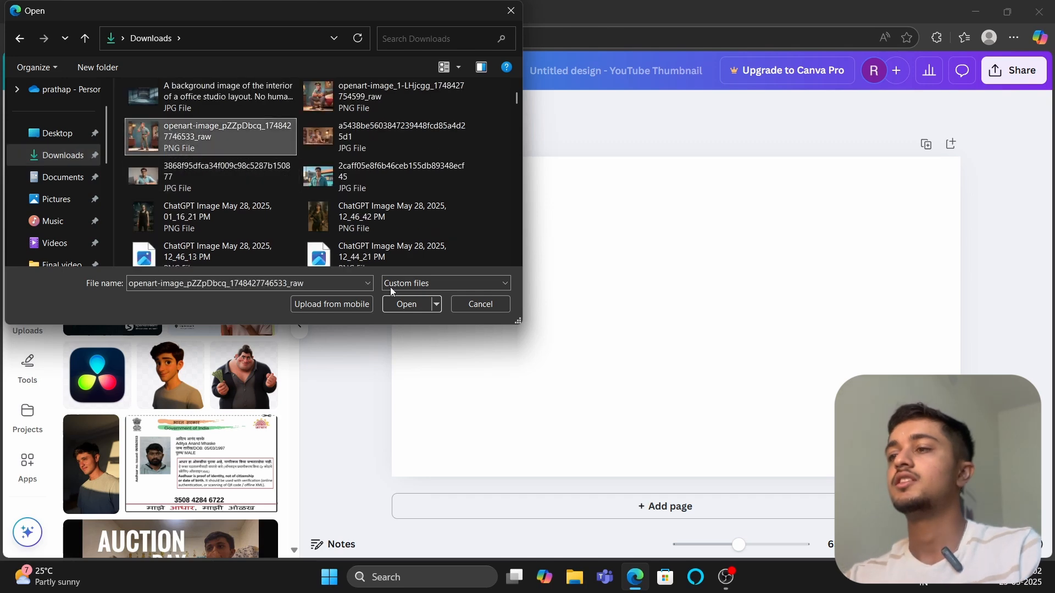
{"action": "left_click", "coordinate": [400, 299]}
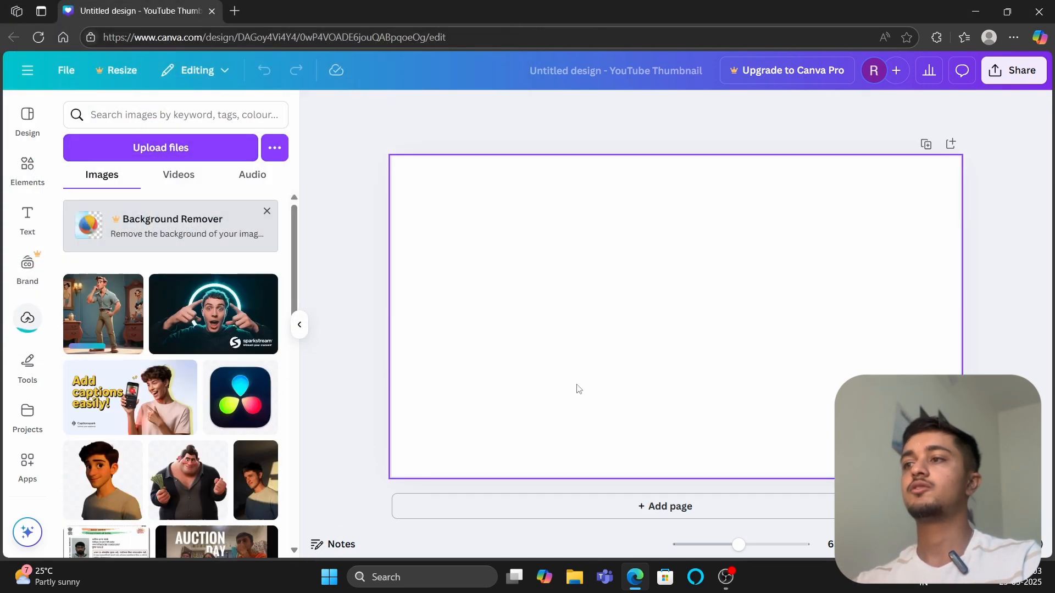
Step: Place the uploaded thinking man image on the page and enlarge it to fill the full page height near the centre
{"action": "left_click", "coordinate": [110, 313]}
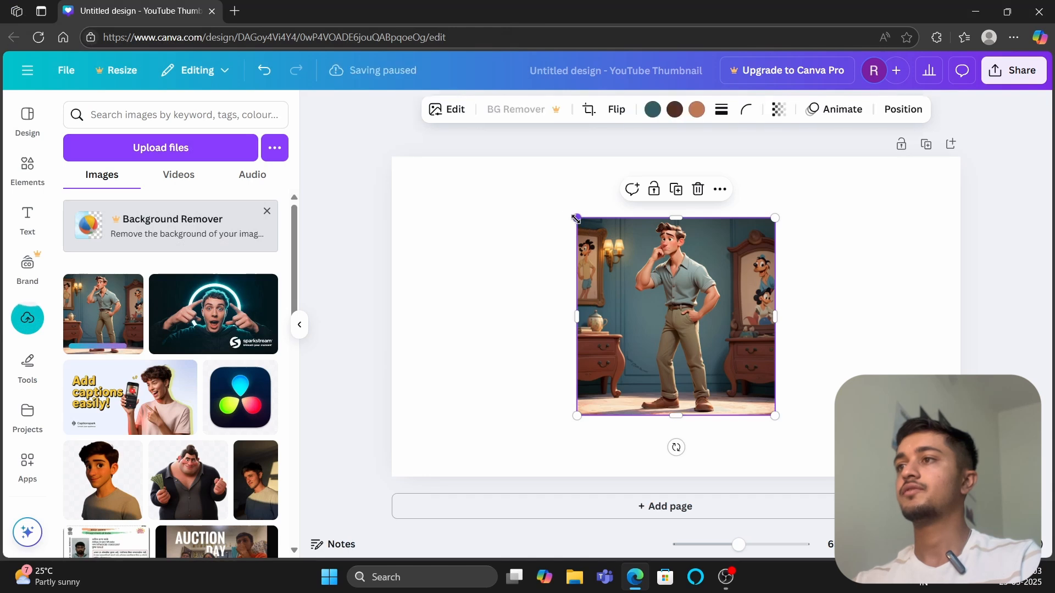
{"action": "left_click_drag", "start_coordinate": [577, 218], "coordinate": [505, 147]}
{"action": "left_click_drag", "start_coordinate": [626, 256], "coordinate": [624, 306]}
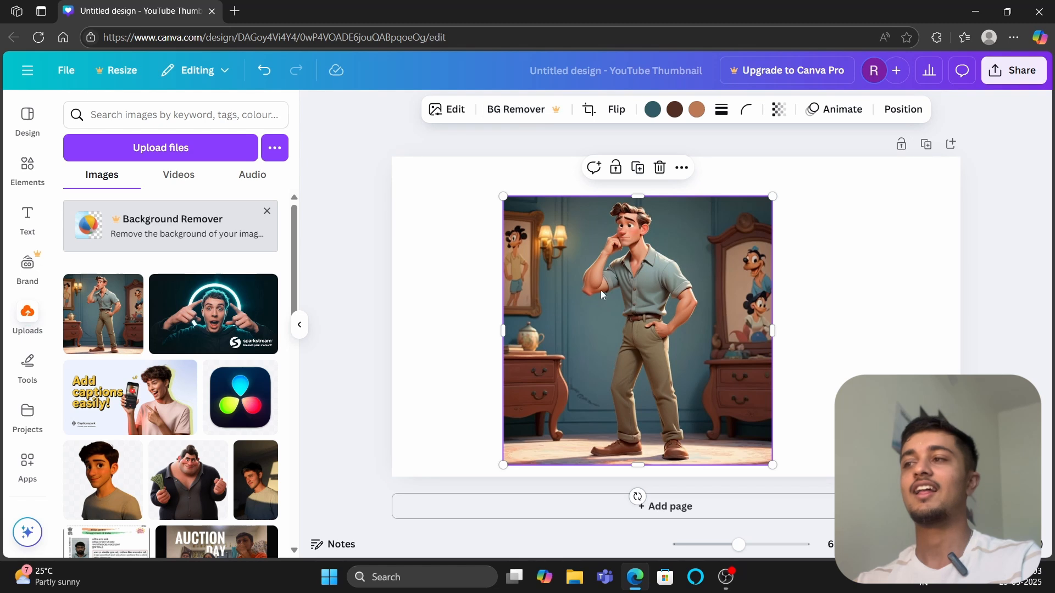
{"action": "left_click_drag", "start_coordinate": [601, 294], "coordinate": [628, 280]}
{"action": "left_click_drag", "start_coordinate": [526, 183], "coordinate": [499, 160]}
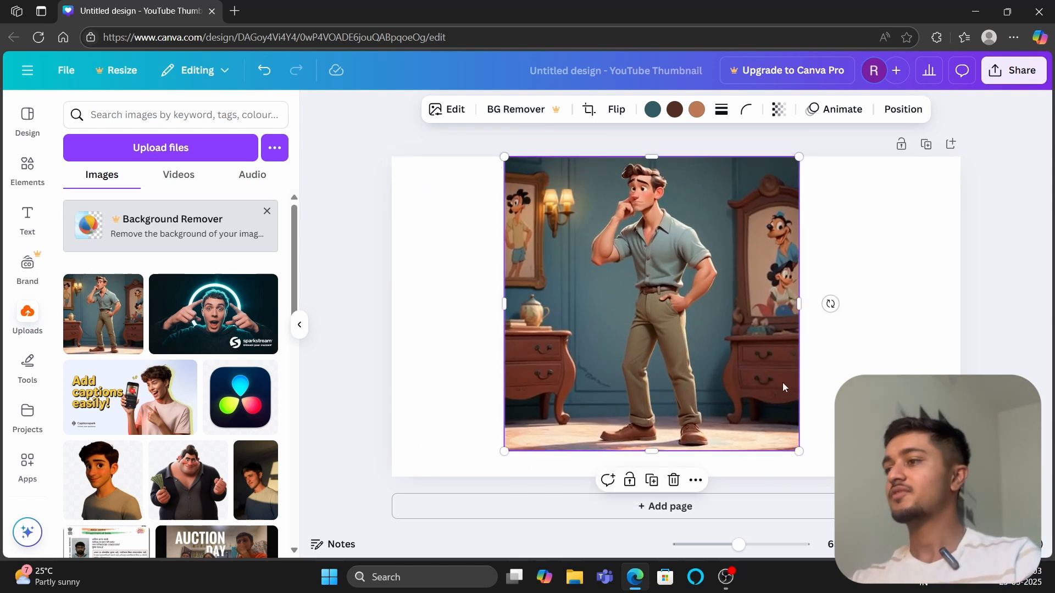
{"action": "left_click_drag", "start_coordinate": [797, 457], "coordinate": [824, 477]}
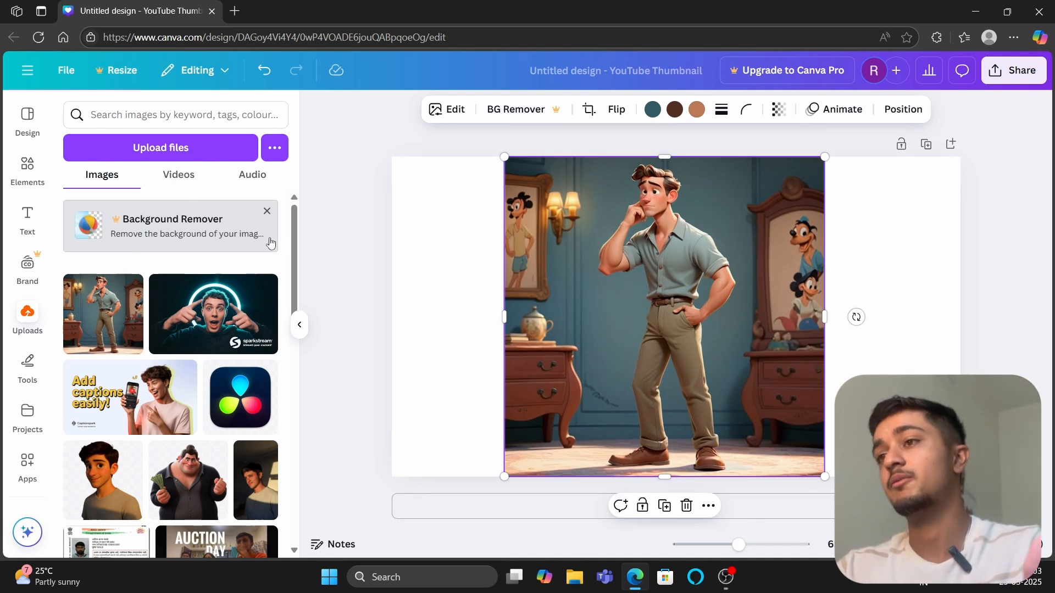
Step: Search the web for adobe background remover in a new browser tab and open Adobe Express's Free Image Background Remover page
{"action": "left_click_drag", "start_coordinate": [294, 253], "coordinate": [306, 127]}
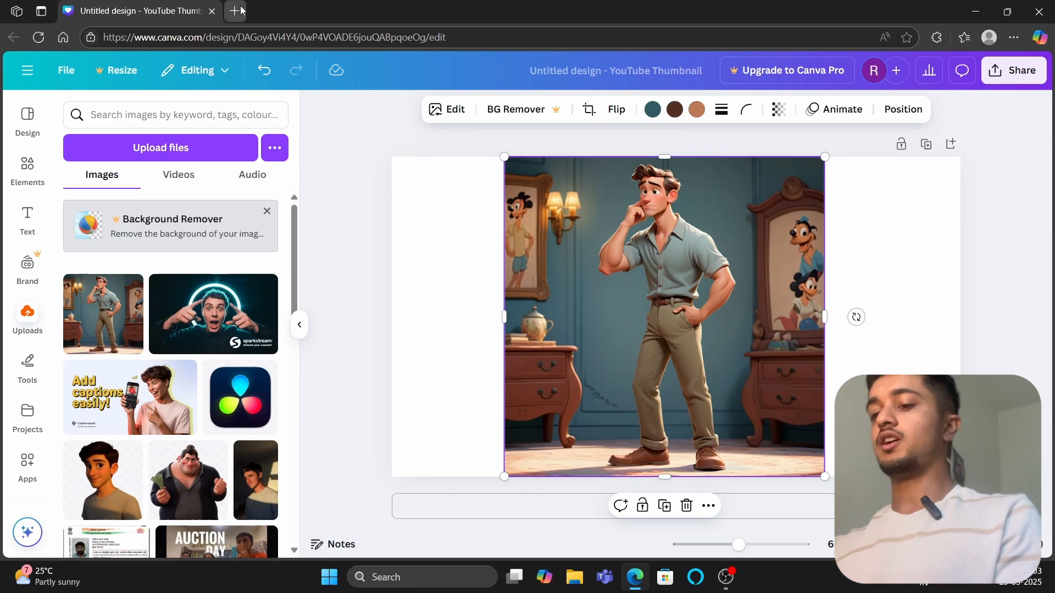
{"action": "left_click", "coordinate": [233, 8]}
{"action": "type", "text": "adobe ba"}
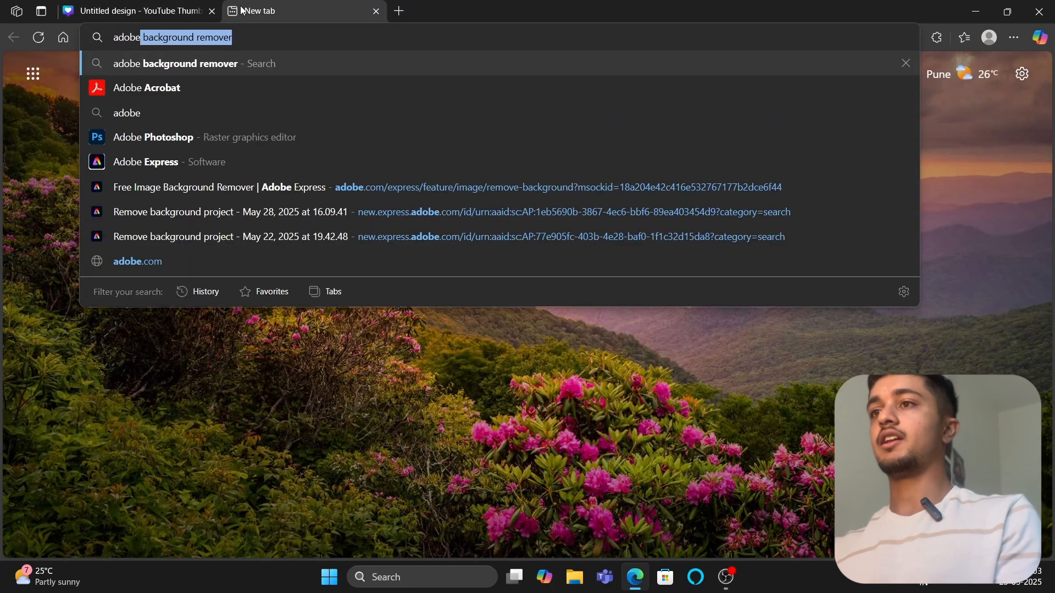
{"action": "key", "text": "Return"}
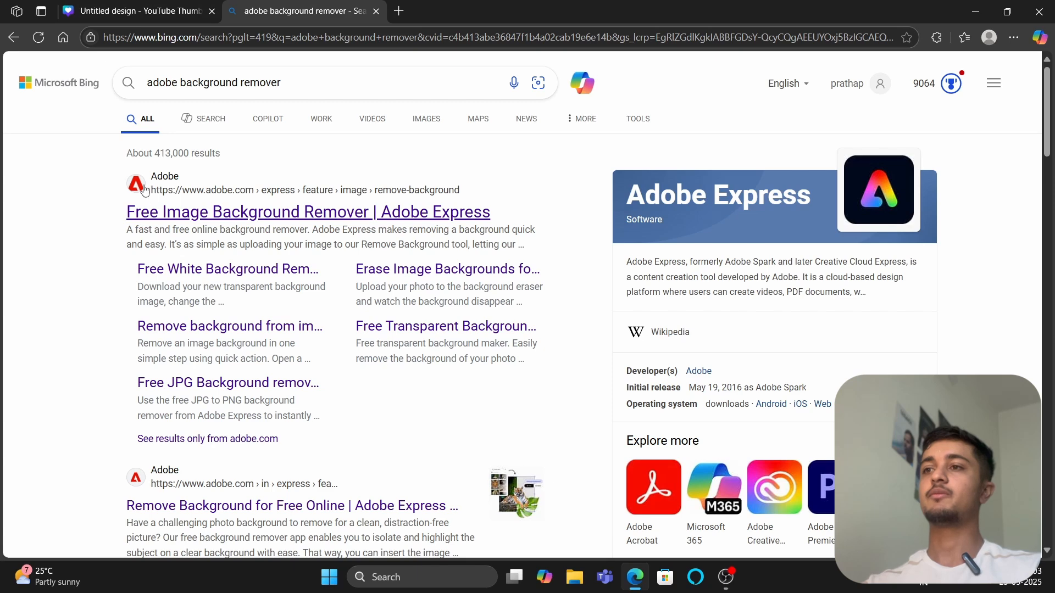
{"action": "left_click", "coordinate": [338, 210]}
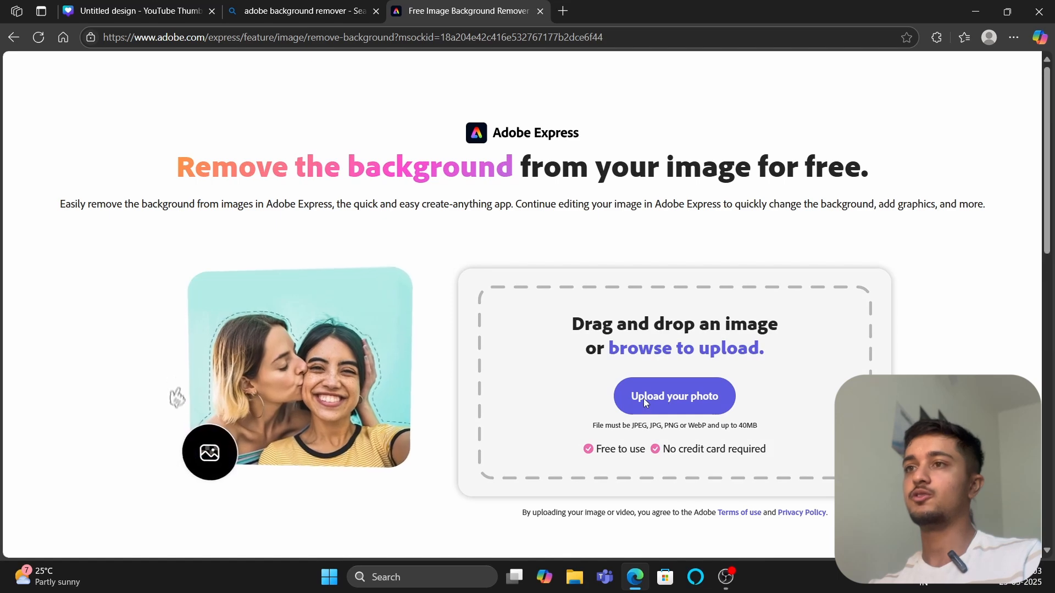
{"action": "left_click", "coordinate": [644, 399]}
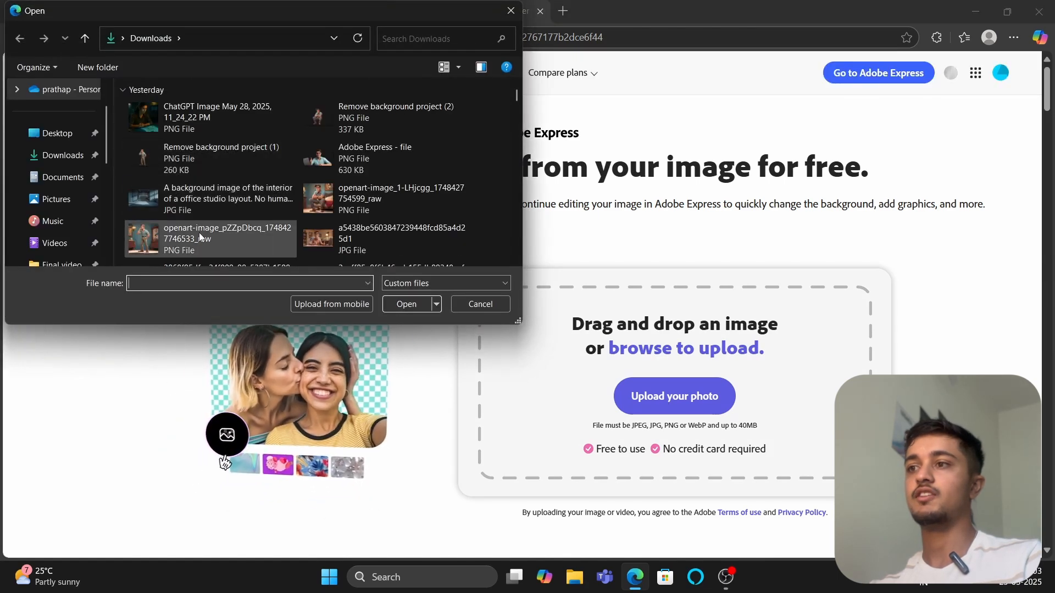
{"action": "left_click", "coordinate": [201, 234]}
{"action": "left_click", "coordinate": [406, 304]}
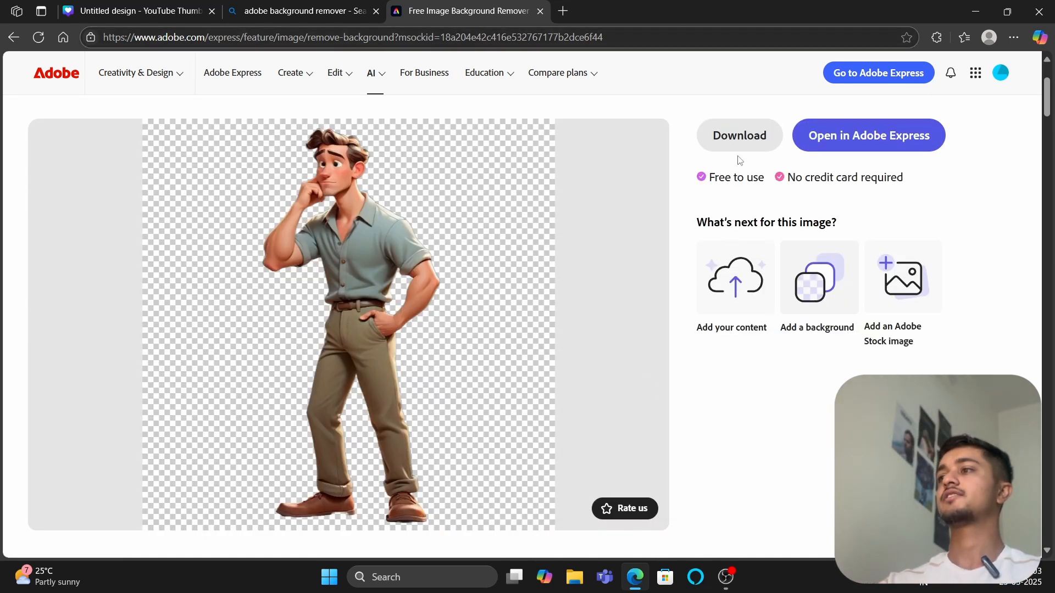
{"action": "left_click", "coordinate": [740, 138]}
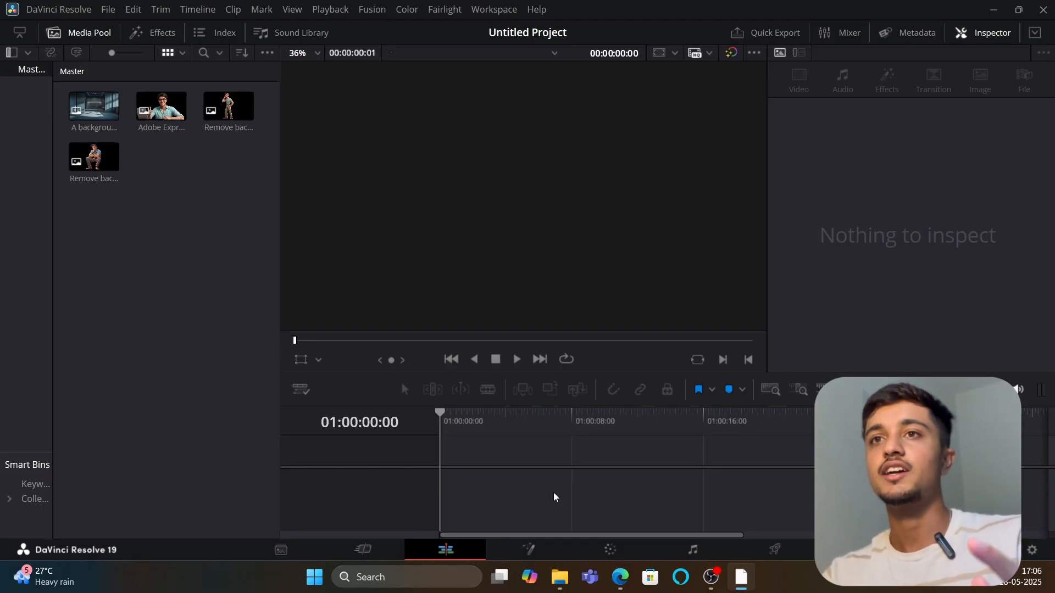
Step: Switch to DaVinci Resolve and enlarge the timeline area of the edit page by shrinking the viewer's height
{"action": "left_click", "coordinate": [92, 31]}
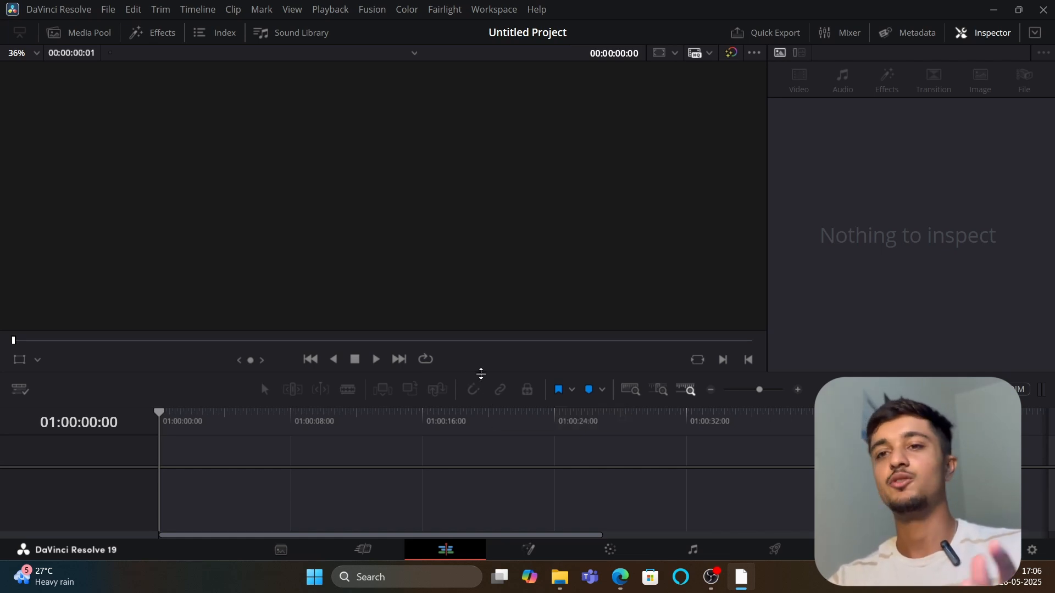
{"action": "left_click_drag", "start_coordinate": [478, 374], "coordinate": [493, 316]}
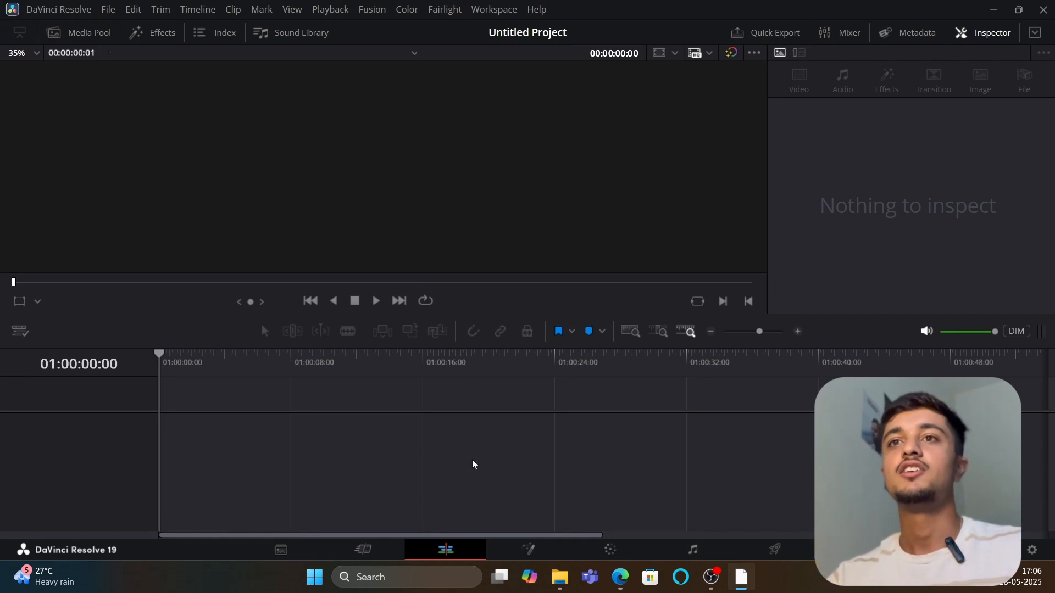
{"action": "left_click", "coordinate": [82, 36]}
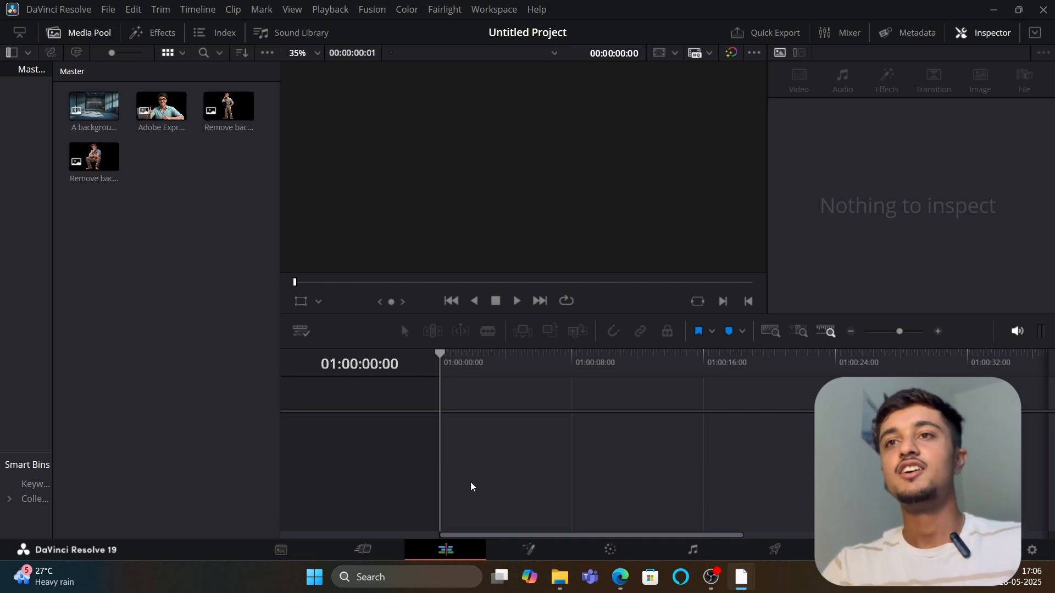
Step: Add a Fusion Composition effect at the start of the empty timeline and extend its clip to about 00:00:15:19
{"action": "left_click", "coordinate": [151, 32]}
{"action": "left_click", "coordinate": [154, 33]}
{"action": "left_click", "coordinate": [115, 34]}
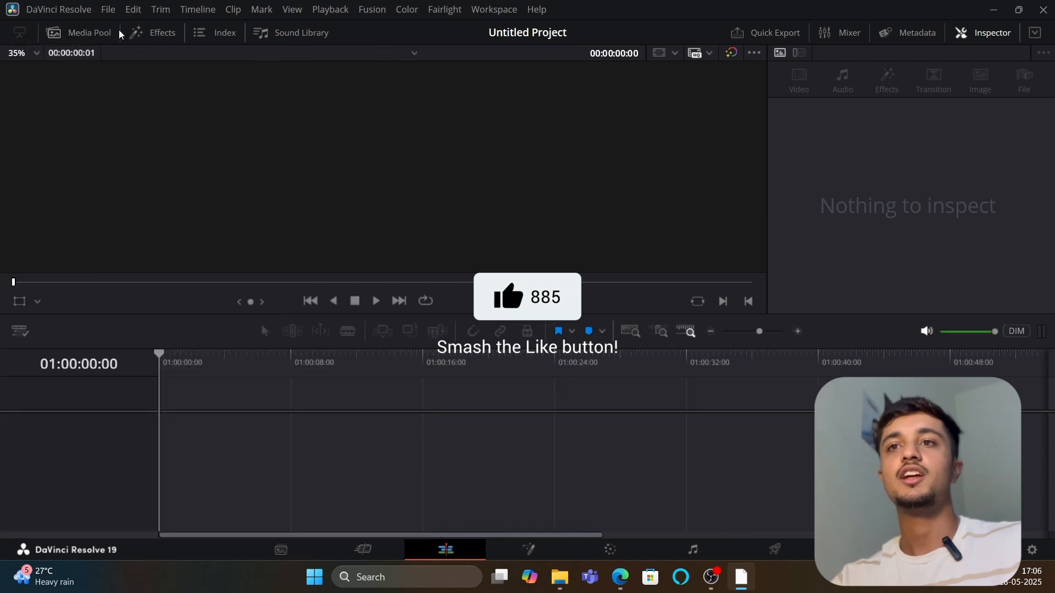
{"action": "left_click", "coordinate": [153, 33]}
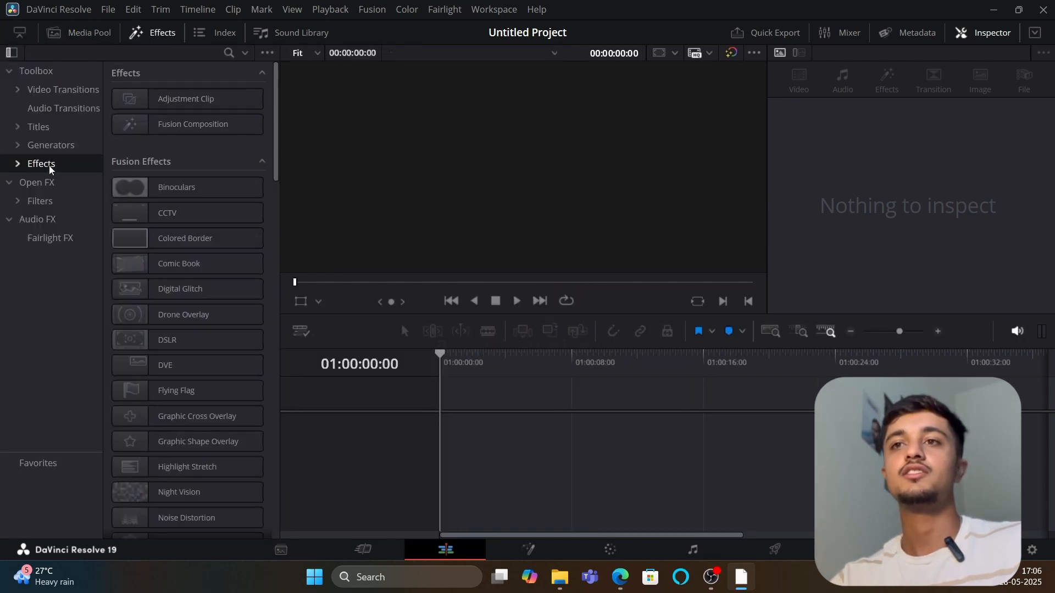
{"action": "left_click_drag", "start_coordinate": [153, 125], "coordinate": [444, 439]}
{"action": "left_click_drag", "start_coordinate": [514, 434], "coordinate": [683, 432]}
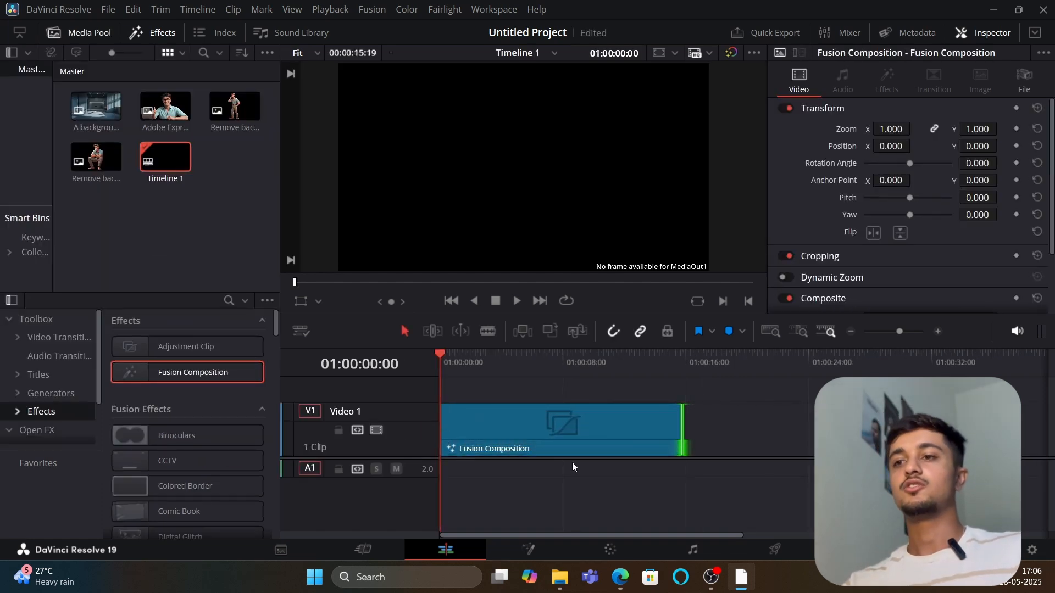
{"action": "left_click", "coordinate": [513, 448]}
Step: Open the Fusion Composition clip in the Fusion page and move MediaOut1 away to free space before it in the node graph
{"action": "left_click", "coordinate": [154, 30]}
{"action": "left_click", "coordinate": [55, 33]}
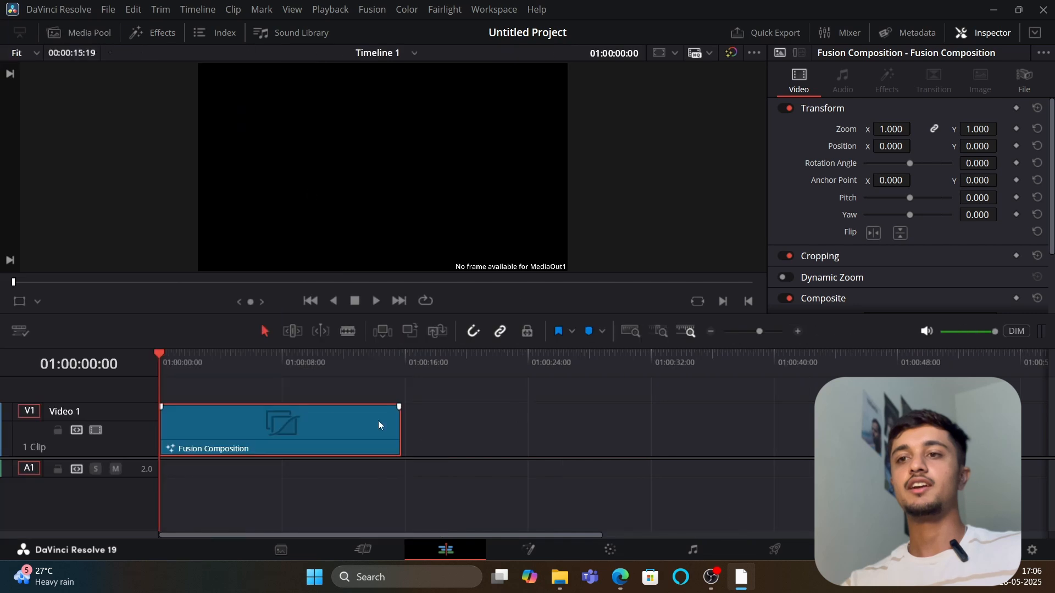
{"action": "right_click", "coordinate": [312, 423]}
{"action": "left_click", "coordinate": [347, 339]}
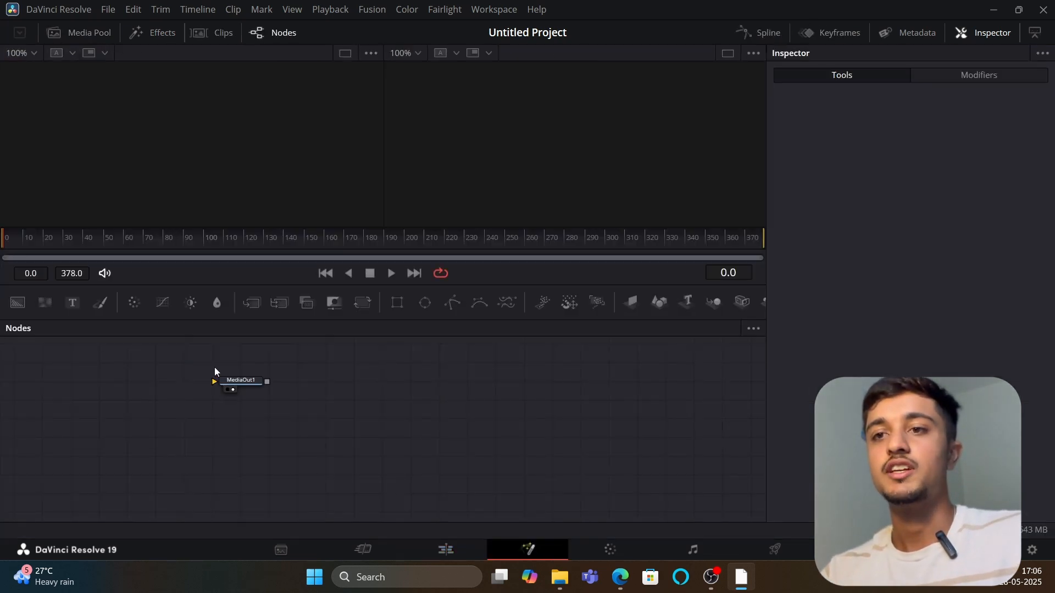
{"action": "left_click_drag", "start_coordinate": [238, 383], "coordinate": [535, 427]}
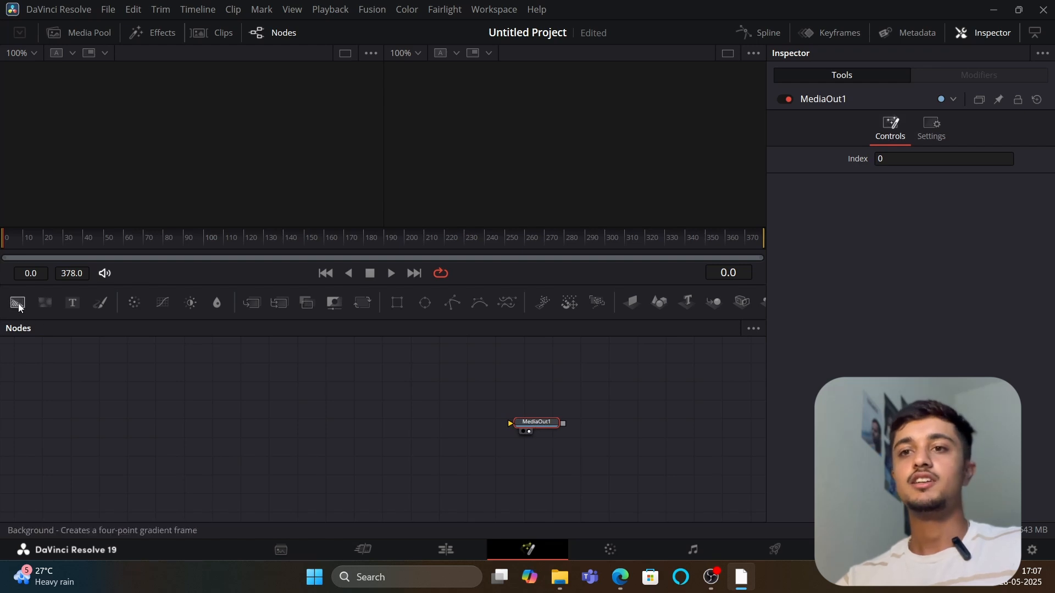
Step: Add Background, Image Plane 3D and Merge 3D nodes in a row before MediaOut1
{"action": "left_click_drag", "start_coordinate": [24, 307], "coordinate": [85, 354]}
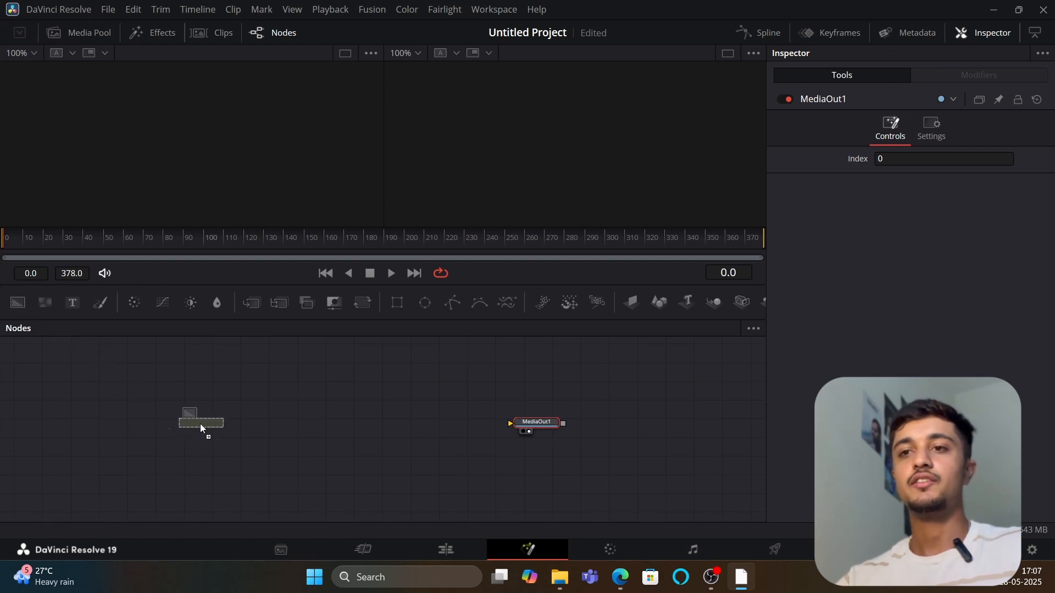
{"action": "left_click_drag", "start_coordinate": [187, 421], "coordinate": [187, 421]}
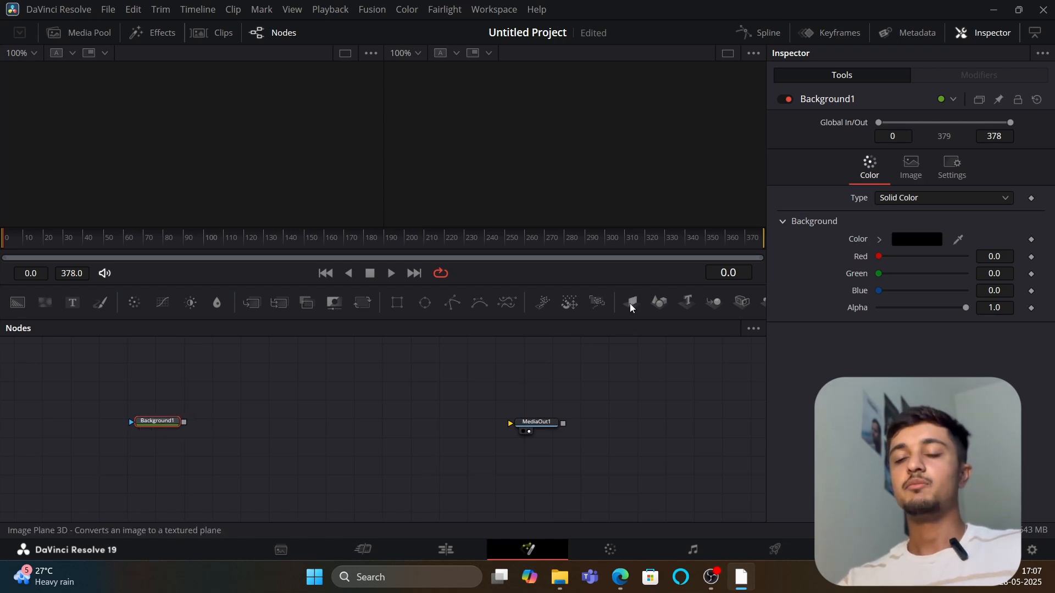
{"action": "left_click_drag", "start_coordinate": [630, 303], "coordinate": [282, 424]}
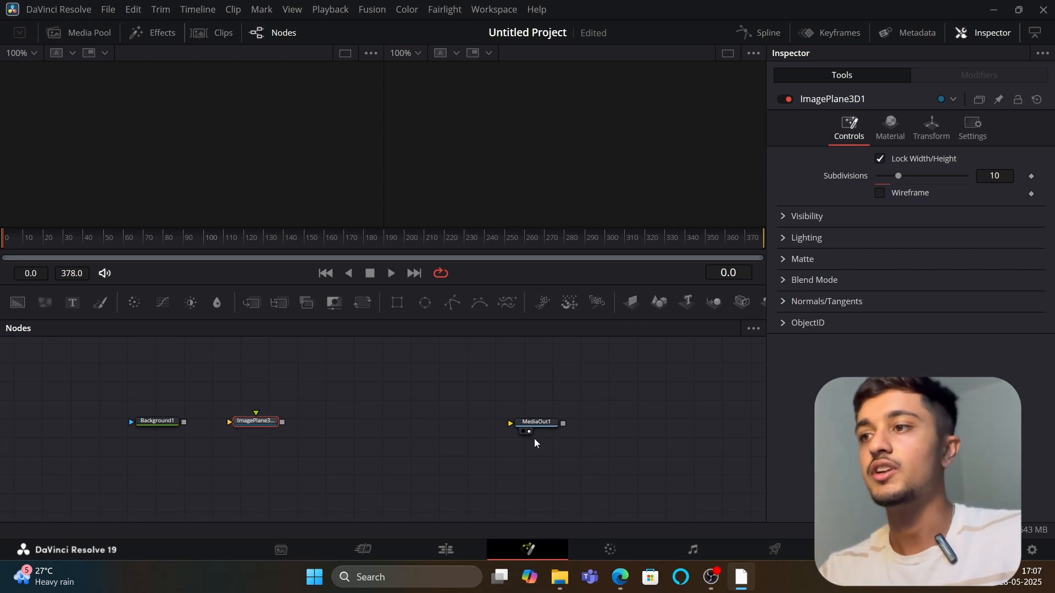
{"action": "left_click_drag", "start_coordinate": [713, 301], "coordinate": [354, 424]}
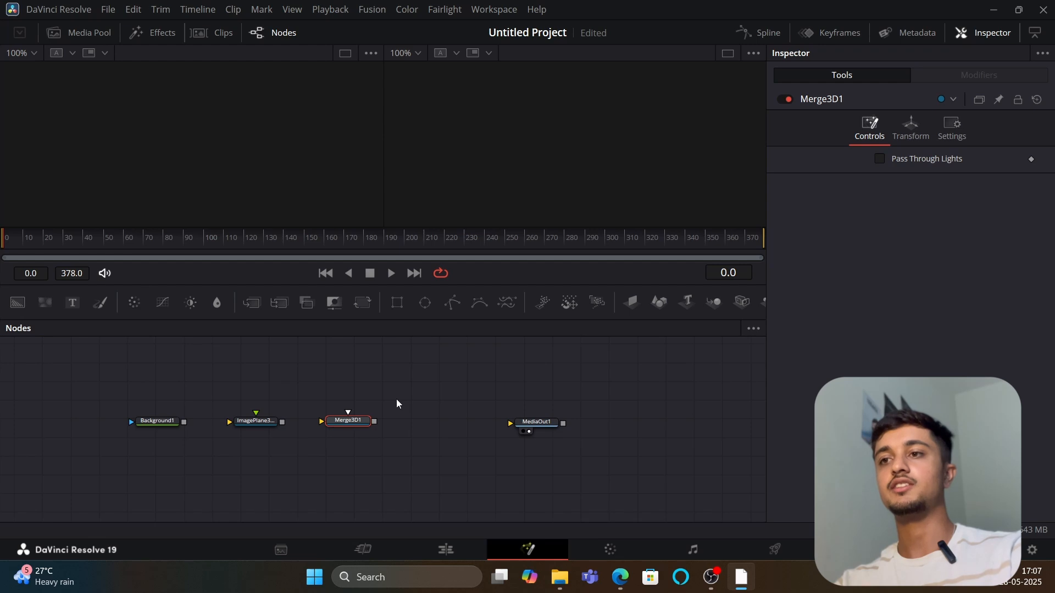
Step: Add a Renderer 3D node fed by Merge3D1 and space it out between Merge3D1 and MediaOut1
{"action": "key", "text": "shift+space"}
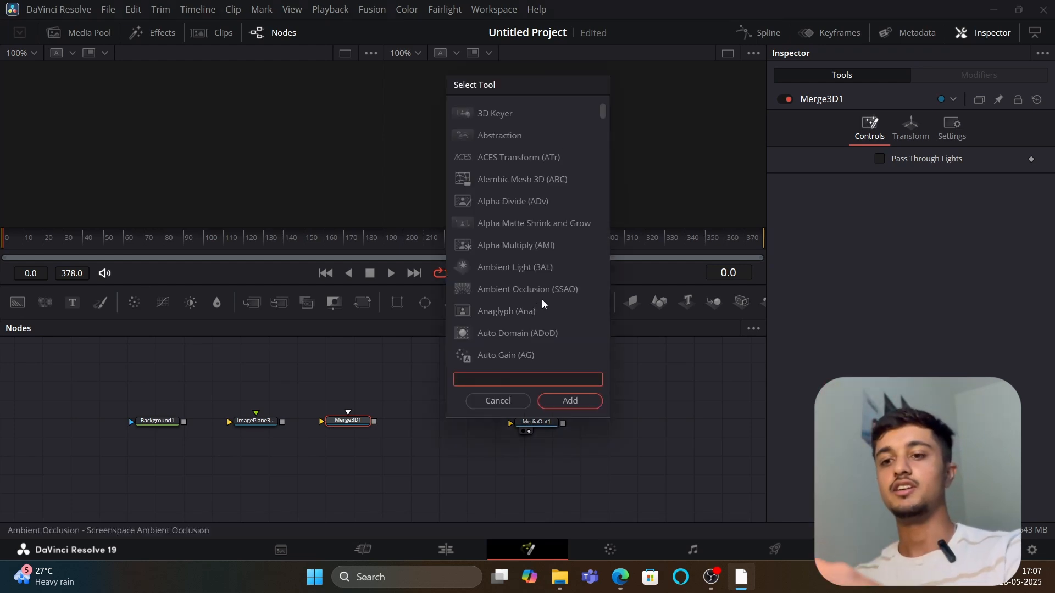
{"action": "type", "text": "ren"}
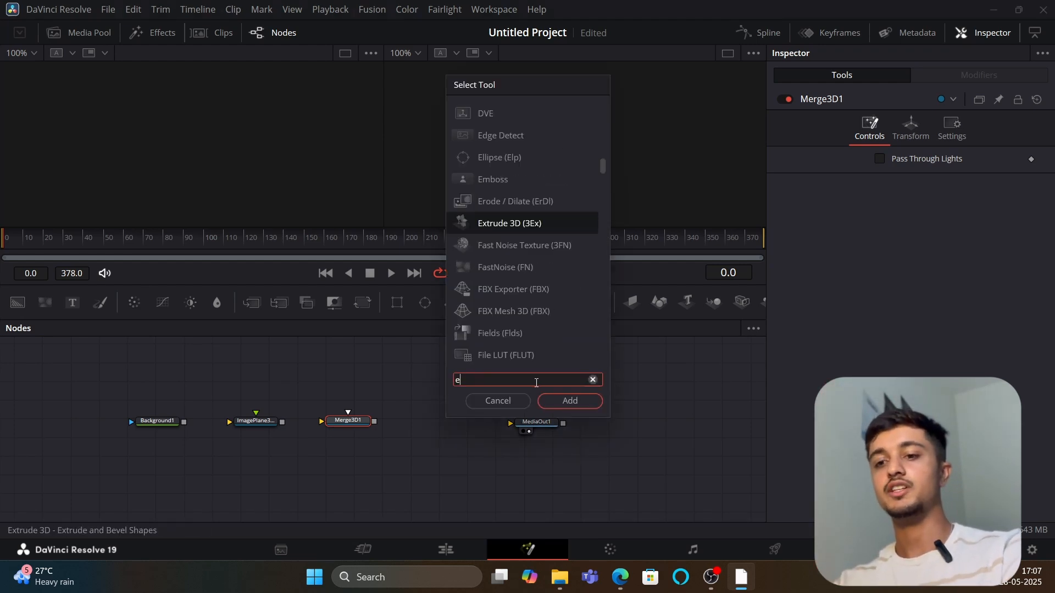
{"action": "type", "text": "d"}
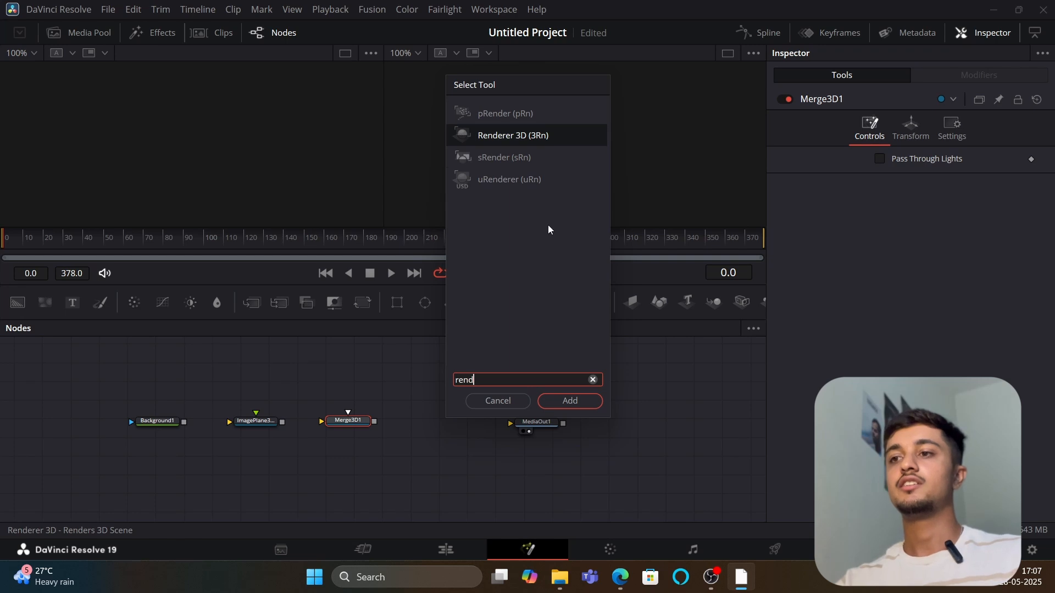
{"action": "left_click", "coordinate": [536, 140]}
{"action": "left_click", "coordinate": [574, 402]}
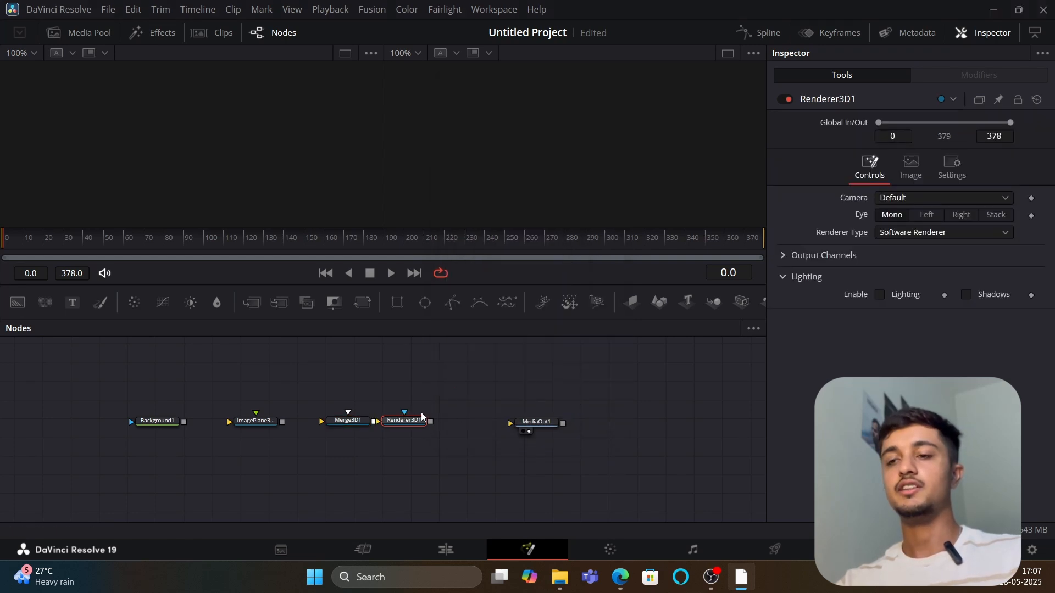
{"action": "left_click_drag", "start_coordinate": [421, 413], "coordinate": [454, 413]}
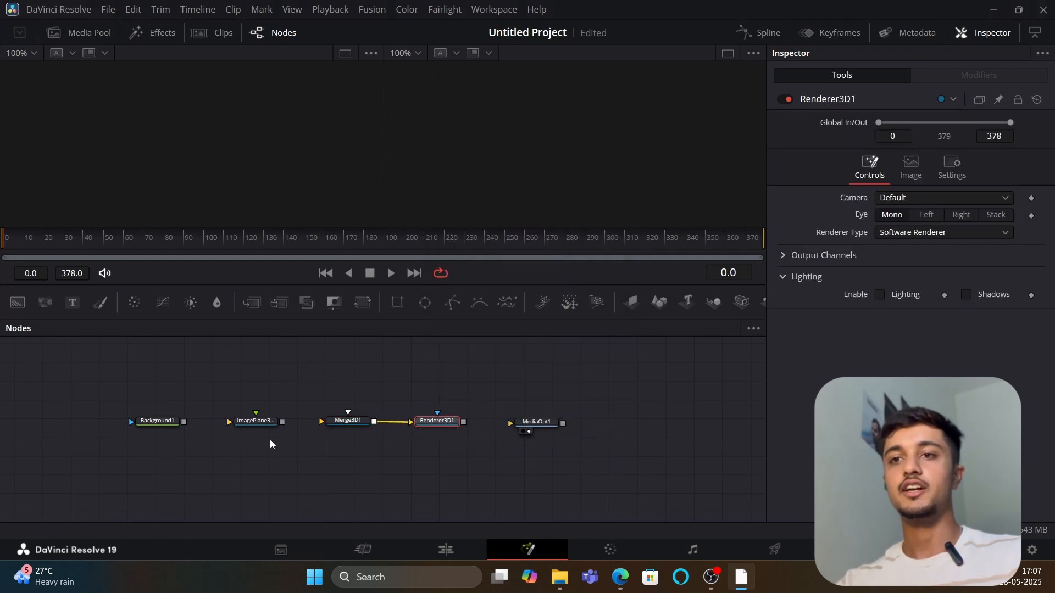
Step: Connect Background1 through ImagePlane3D1 to Merge3D1, and connect Renderer3D1 to MediaOut1
{"action": "left_click_drag", "start_coordinate": [184, 422], "coordinate": [321, 422]}
{"action": "left_click_drag", "start_coordinate": [464, 423], "coordinate": [520, 430]}
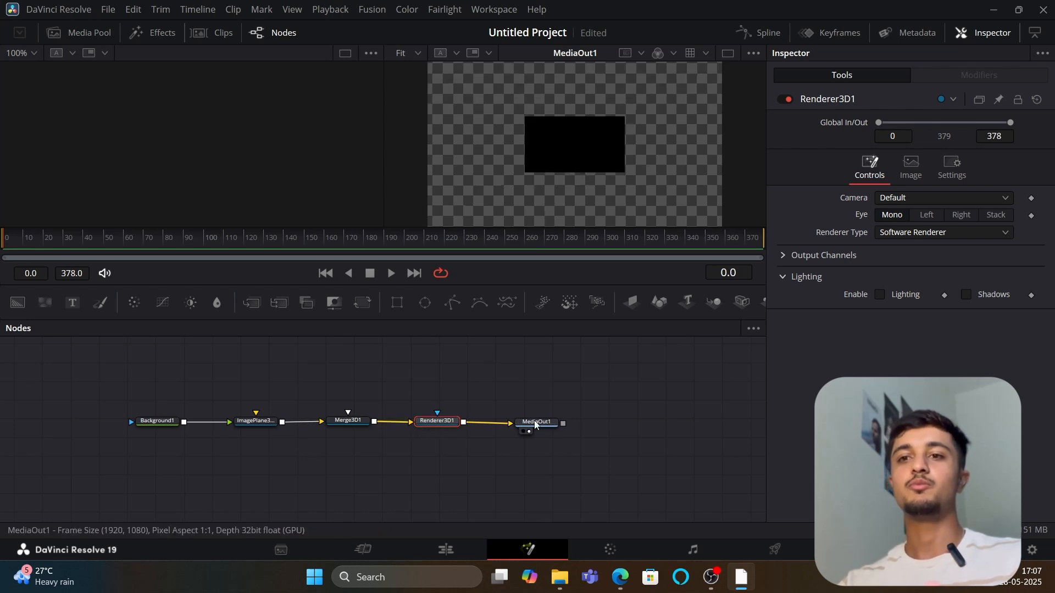
{"action": "left_click_drag", "start_coordinate": [530, 426], "coordinate": [527, 422]}
Step: Display Background1 in the first viewer and MediaOut1 in the second, and move MediaOut1 farther from Renderer3D1
{"action": "left_click", "coordinate": [150, 430]}
{"action": "left_click", "coordinate": [154, 423]}
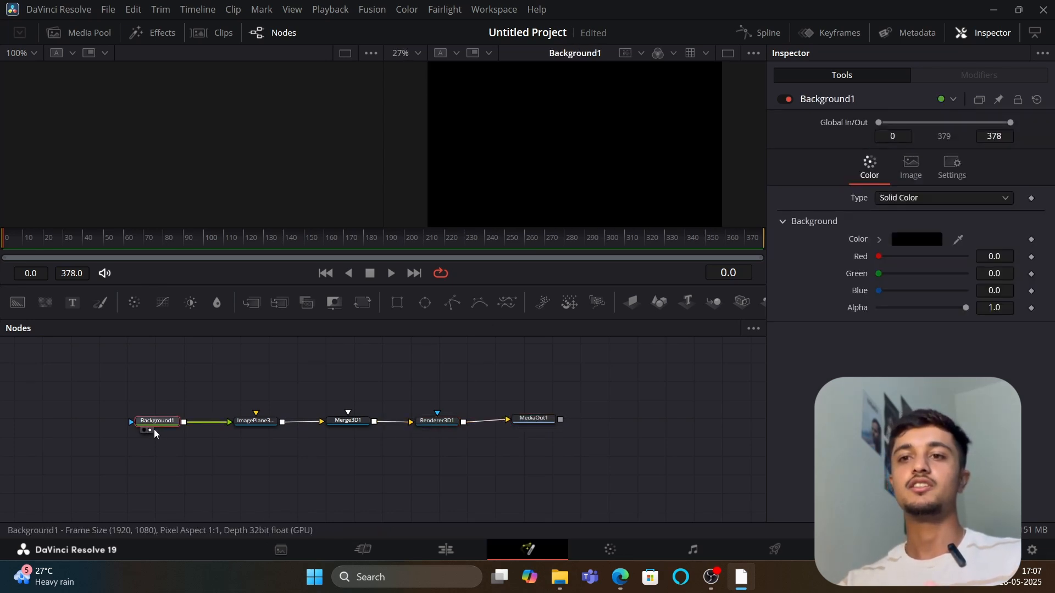
{"action": "left_click", "coordinate": [149, 431]}
{"action": "left_click", "coordinate": [150, 431]}
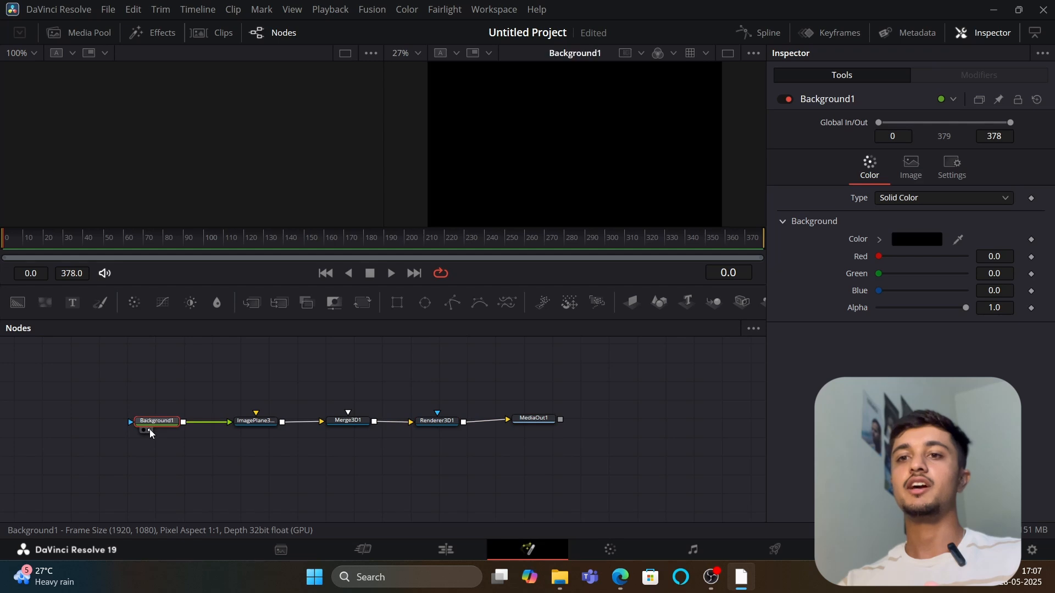
{"action": "left_click", "coordinate": [551, 419]}
{"action": "left_click", "coordinate": [521, 428]}
{"action": "left_click", "coordinate": [528, 429]}
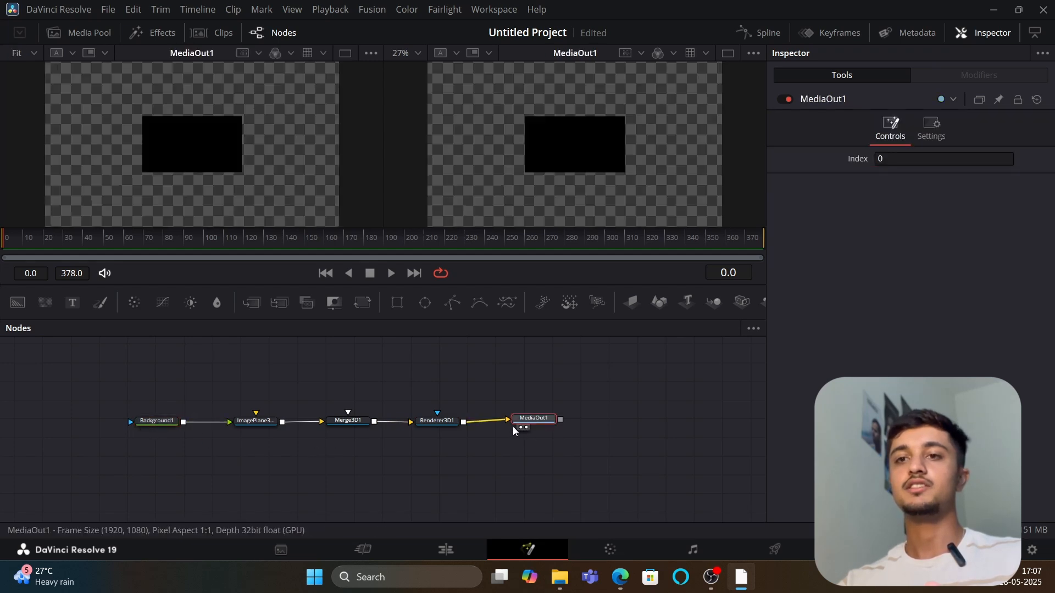
{"action": "left_click", "coordinate": [152, 423]}
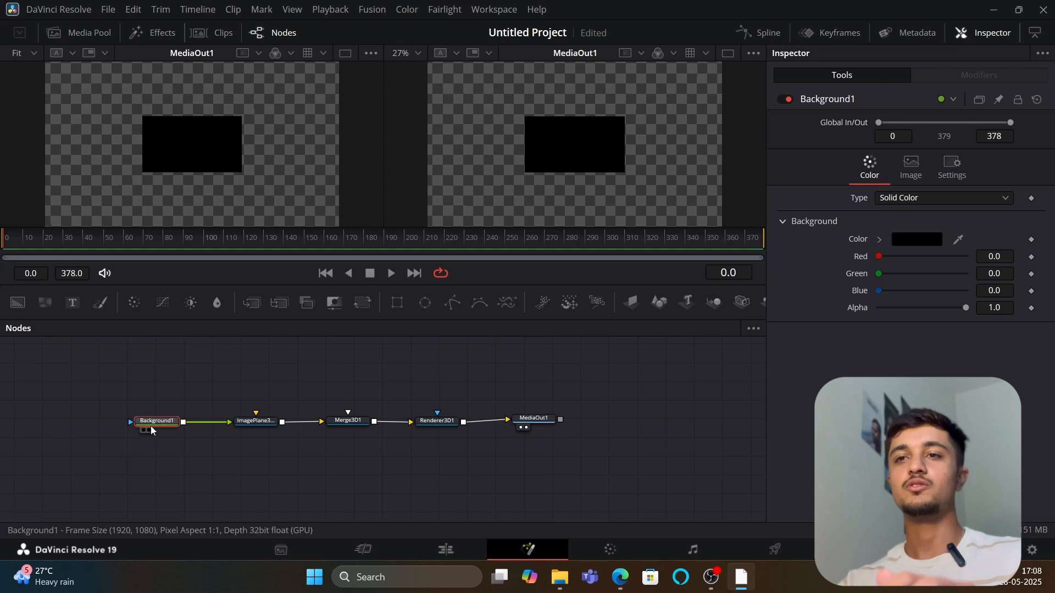
{"action": "left_click", "coordinate": [145, 431]}
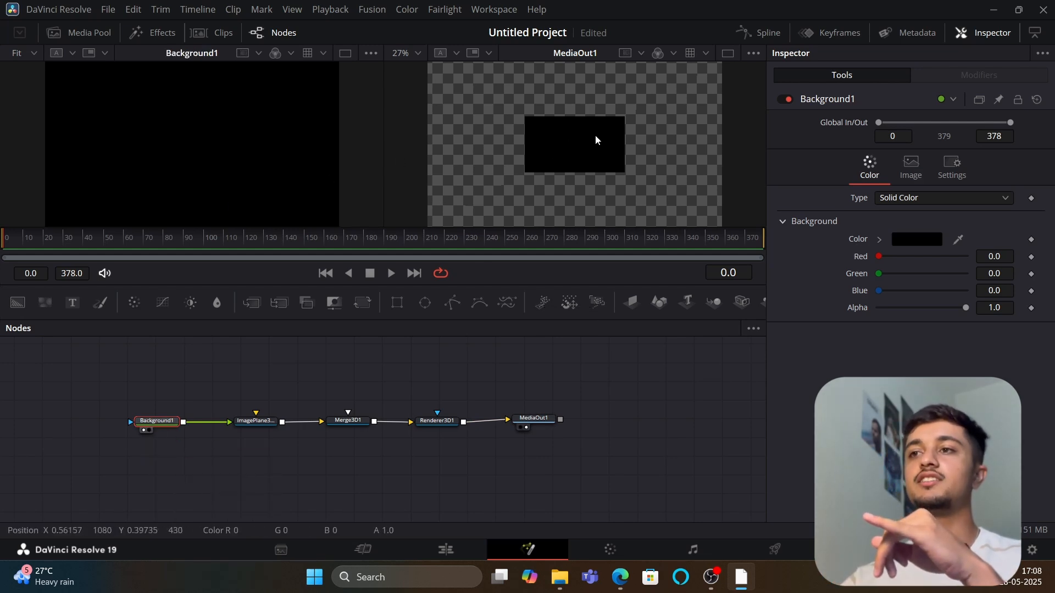
{"action": "left_click_drag", "start_coordinate": [534, 419], "coordinate": [599, 422]}
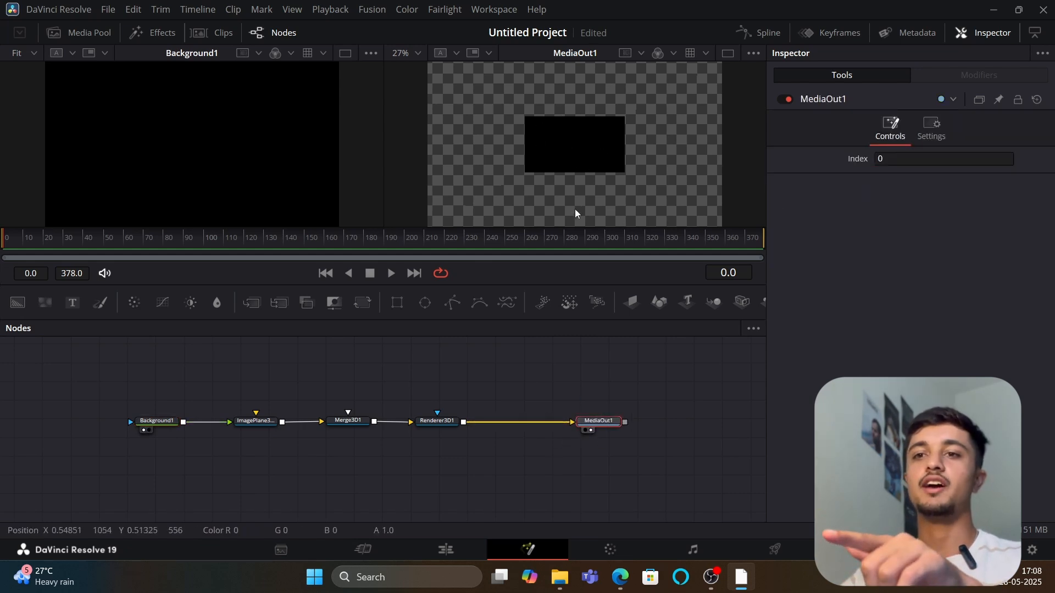
Step: Set the Background1 node's solid color to dark red #aa0000
{"action": "left_click", "coordinate": [161, 423]}
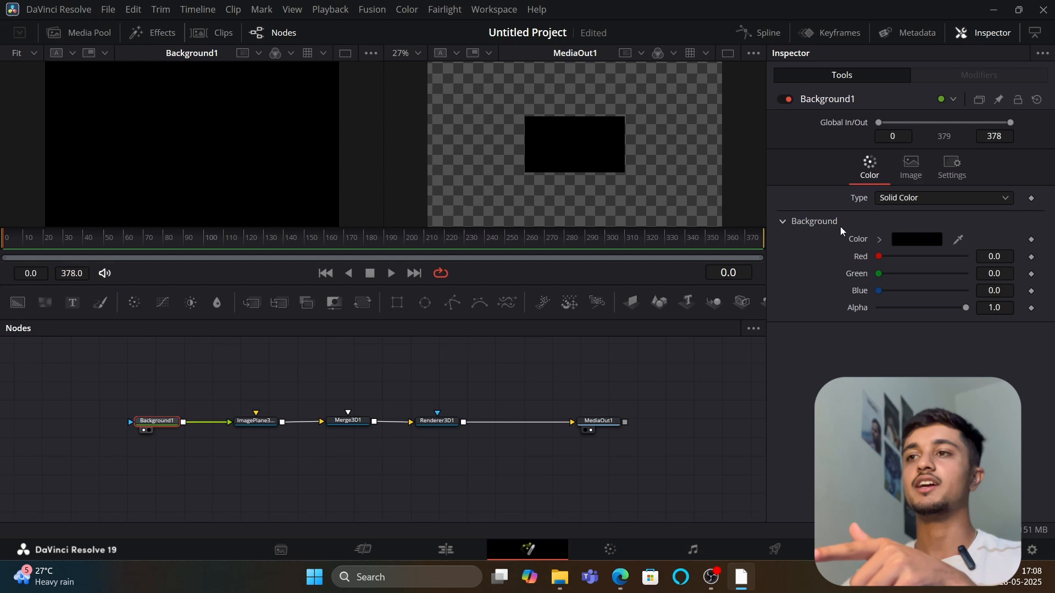
{"action": "left_click", "coordinate": [916, 241]}
{"action": "left_click", "coordinate": [385, 175]}
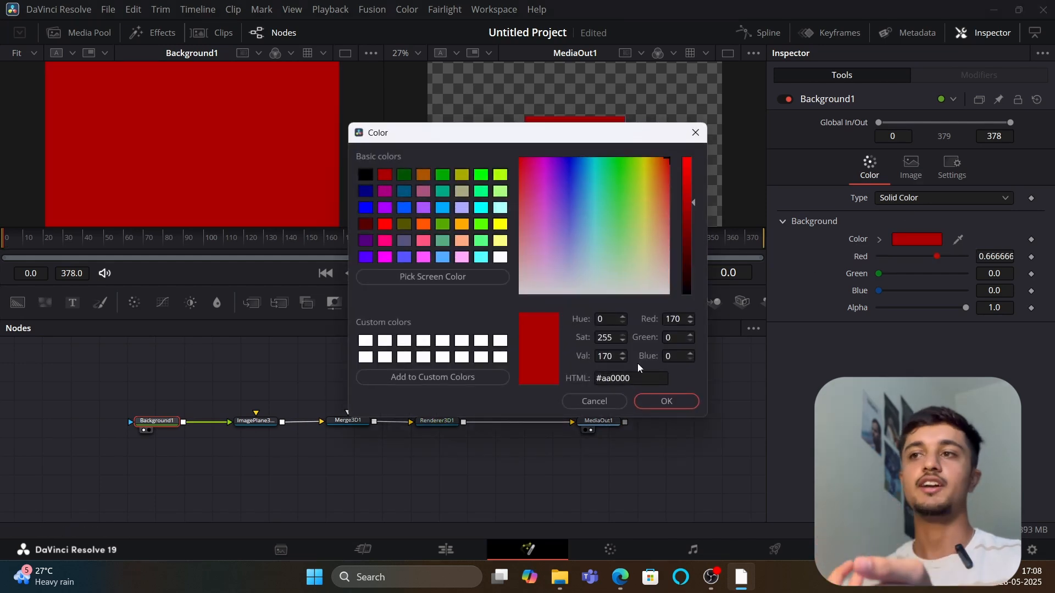
{"action": "left_click", "coordinate": [664, 402]}
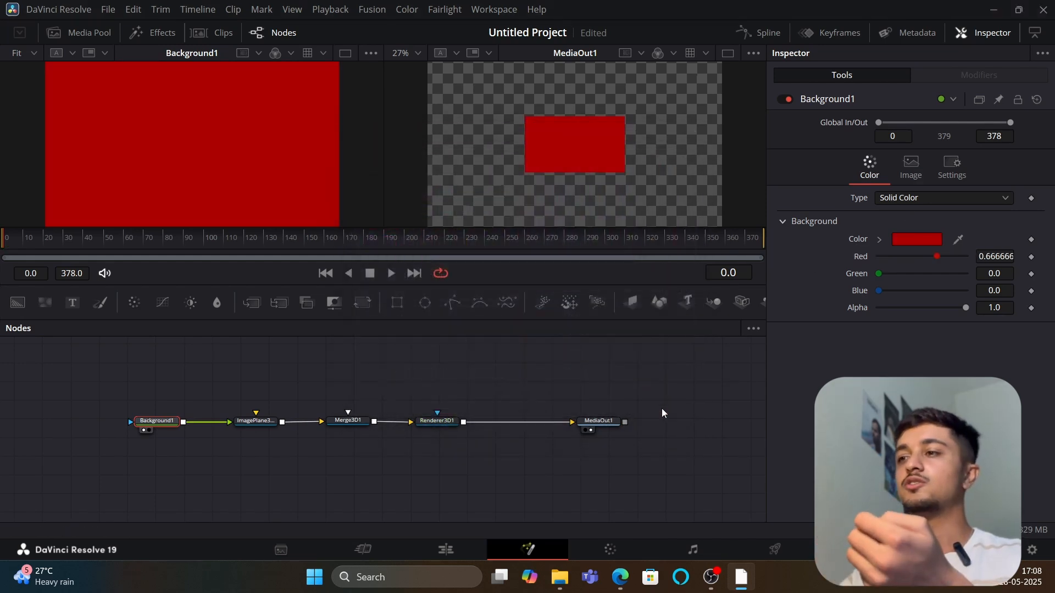
Step: Set the Background1 node's solid color to black #000000
{"action": "left_click", "coordinate": [910, 241]}
{"action": "left_click", "coordinate": [366, 175]}
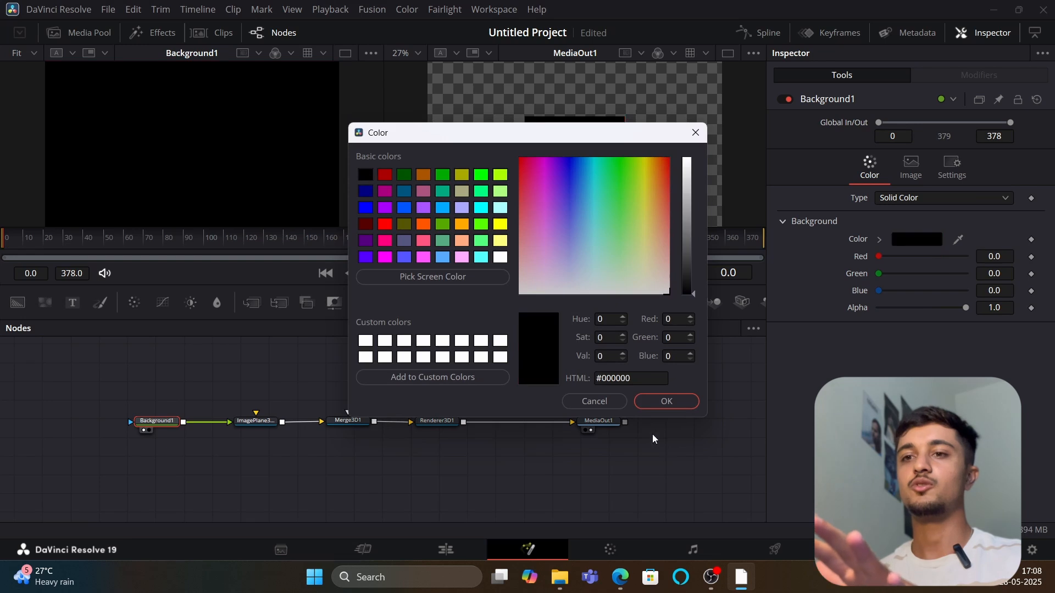
{"action": "left_click", "coordinate": [665, 402]}
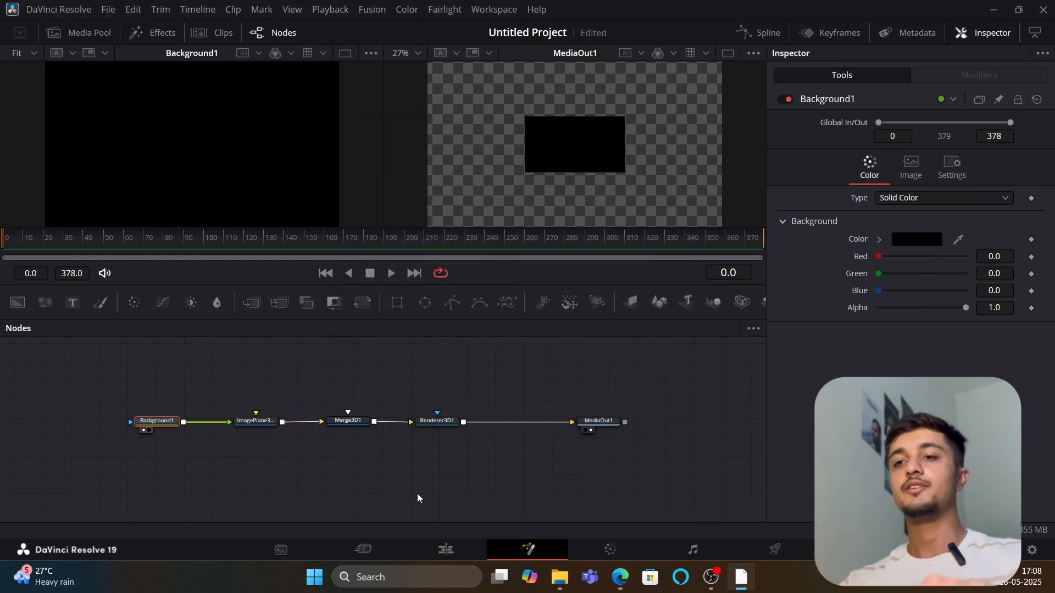
Step: Add a Camera 3D node above Merge3D1 and connect its output to Merge3D1
{"action": "scroll", "coordinate": [433, 475], "scroll_direction": "up", "scroll_amount": 2}
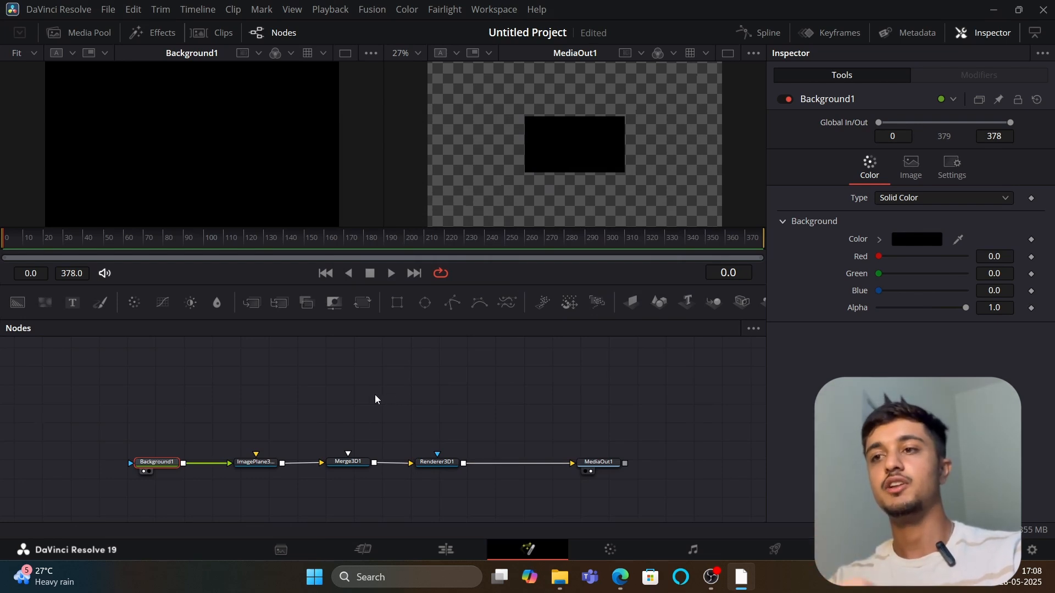
{"action": "key", "text": "shift+space"}
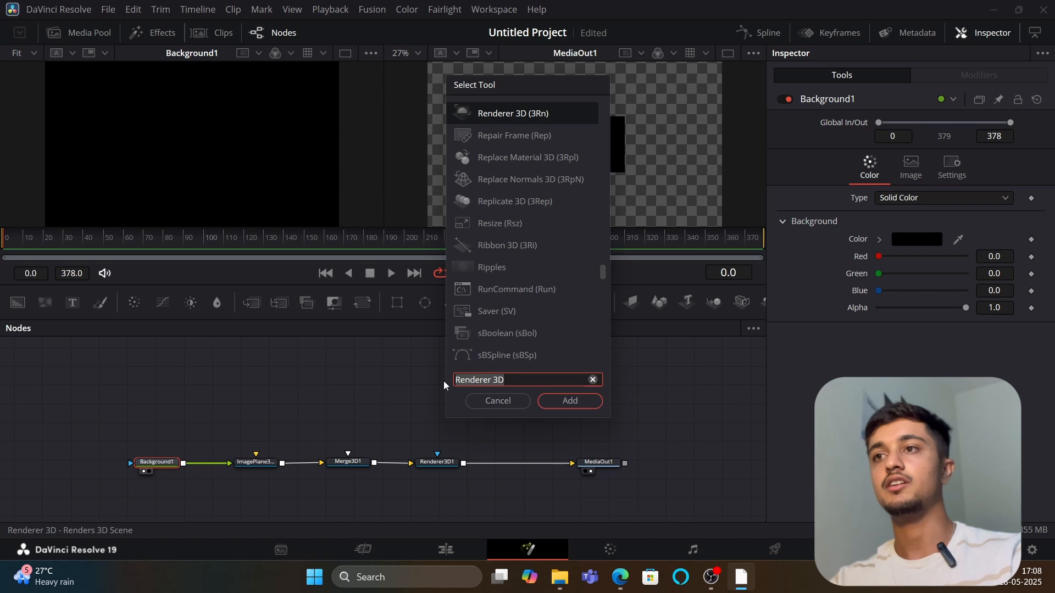
{"action": "type", "text": "ca"}
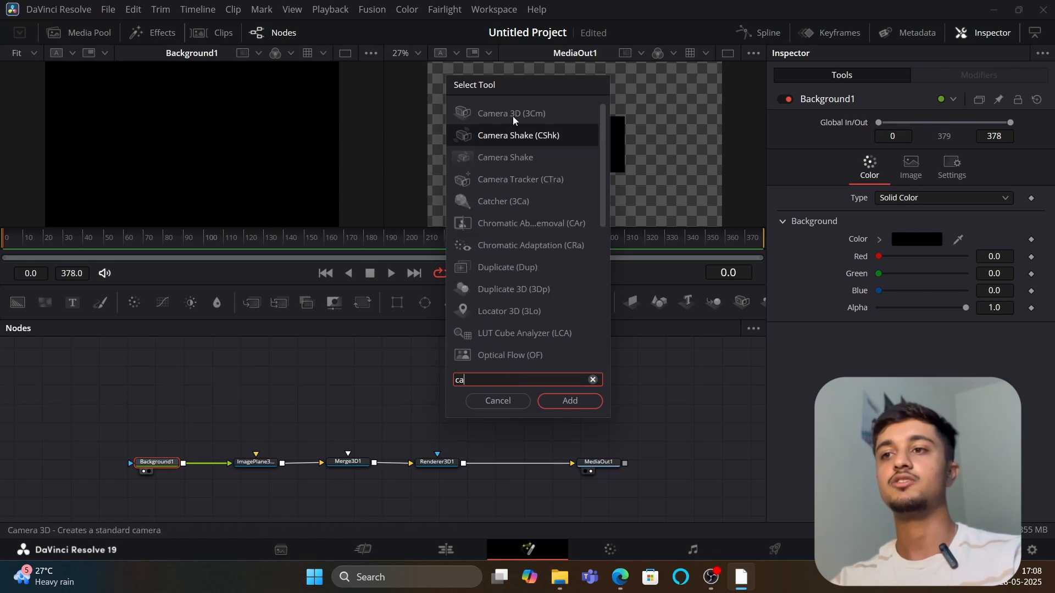
{"action": "left_click", "coordinate": [513, 117]}
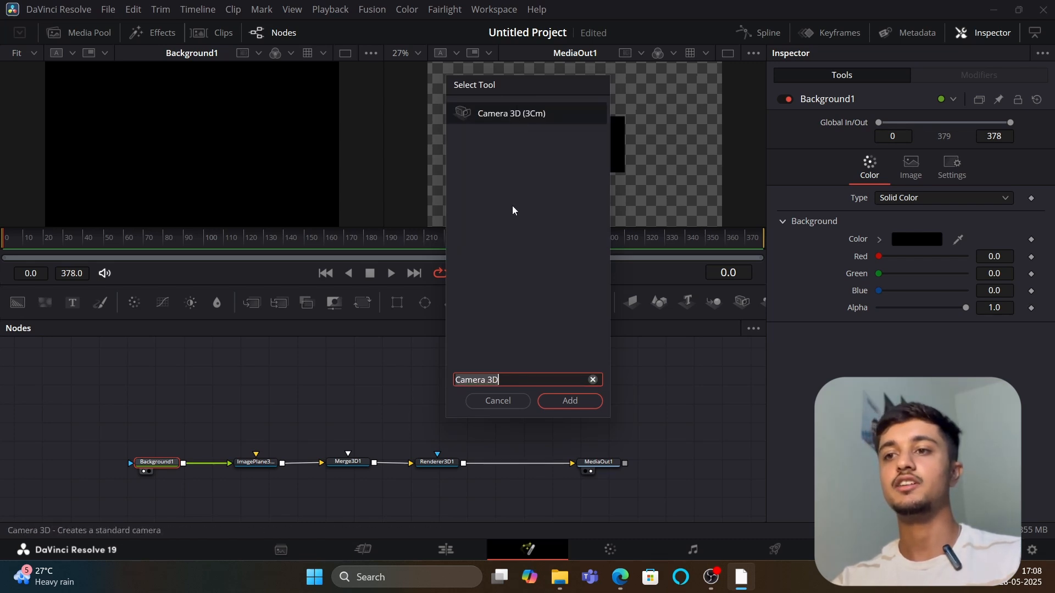
{"action": "left_click", "coordinate": [551, 397]}
{"action": "left_click_drag", "start_coordinate": [214, 462], "coordinate": [342, 390]}
{"action": "left_click", "coordinate": [206, 427]}
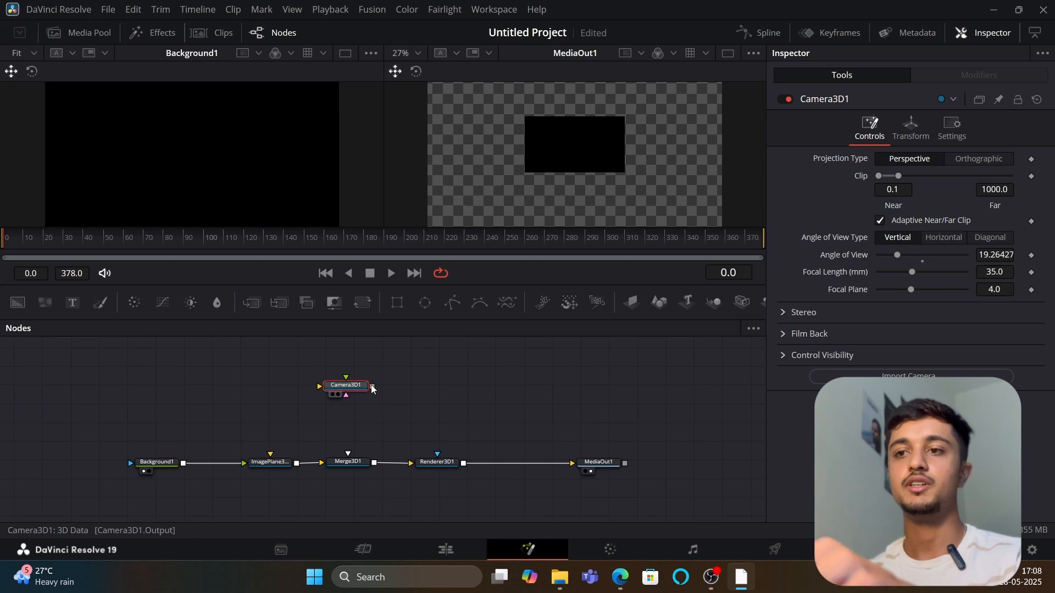
{"action": "left_click_drag", "start_coordinate": [373, 388], "coordinate": [348, 464]}
{"action": "left_click_drag", "start_coordinate": [346, 393], "coordinate": [335, 408]}
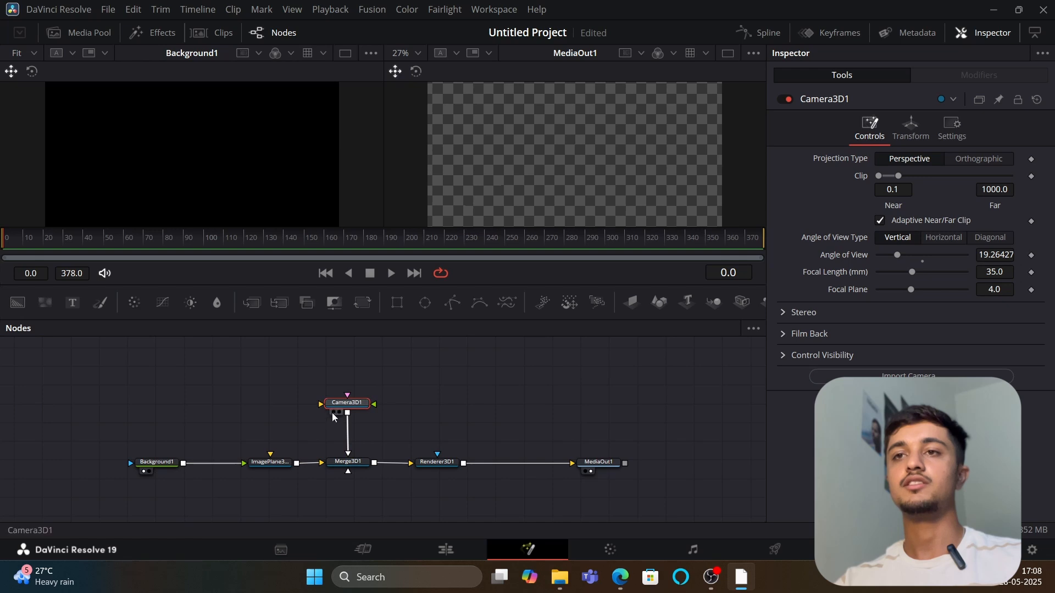
Step: Display Camera3D1 in the first viewer and try out a taller viewer area
{"action": "left_click", "coordinate": [333, 415]}
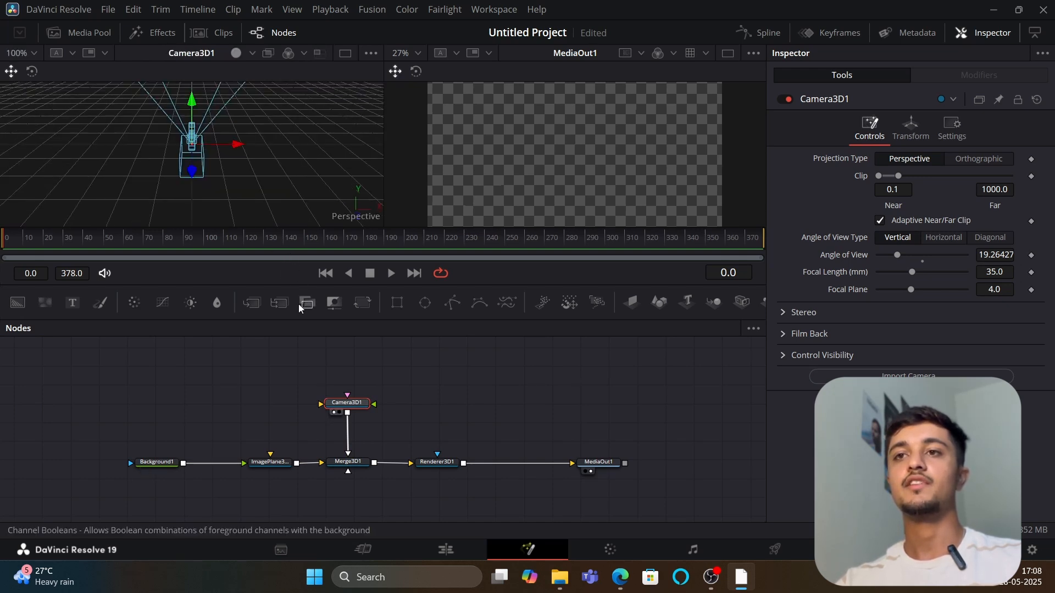
{"action": "left_click_drag", "start_coordinate": [298, 285], "coordinate": [300, 390]}
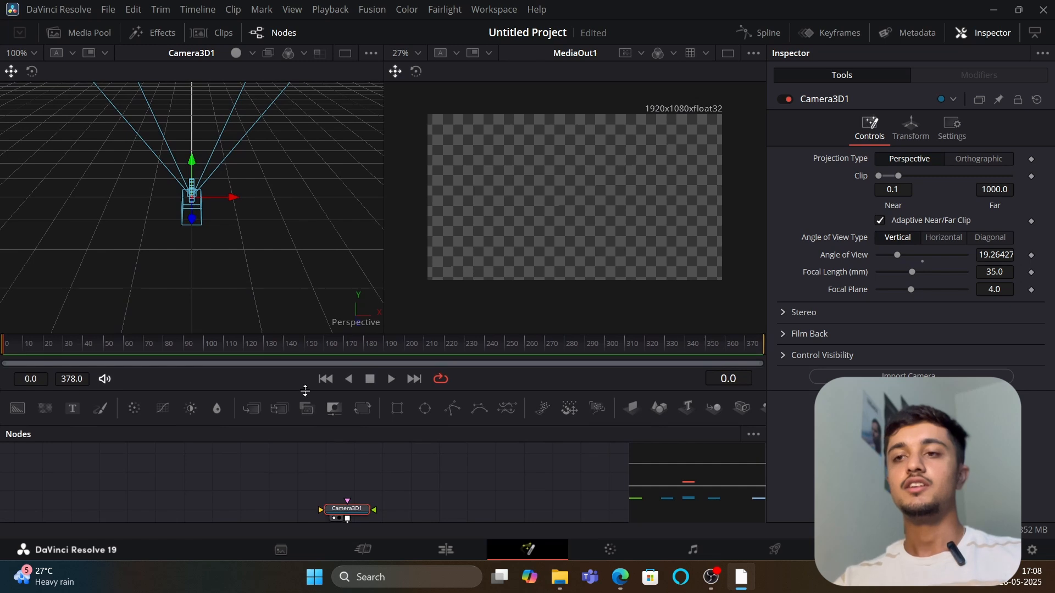
{"action": "left_click_drag", "start_coordinate": [268, 331], "coordinate": [270, 230]}
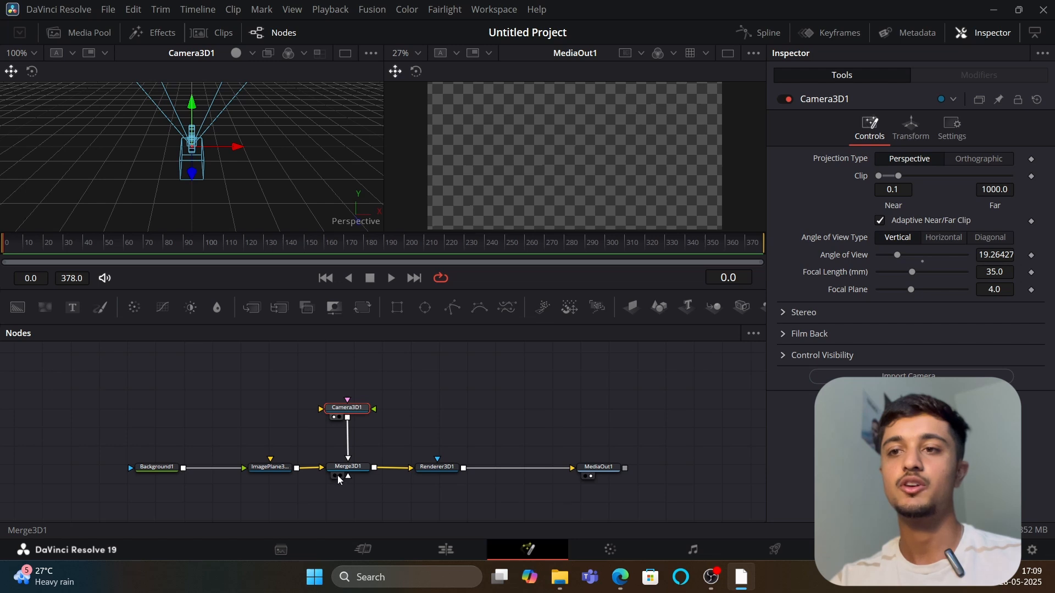
Step: Display Merge3D1 in the first viewer and MediaOut1 in the second, and move MediaOut1 slightly closer to Renderer3D1
{"action": "left_click", "coordinate": [334, 476]}
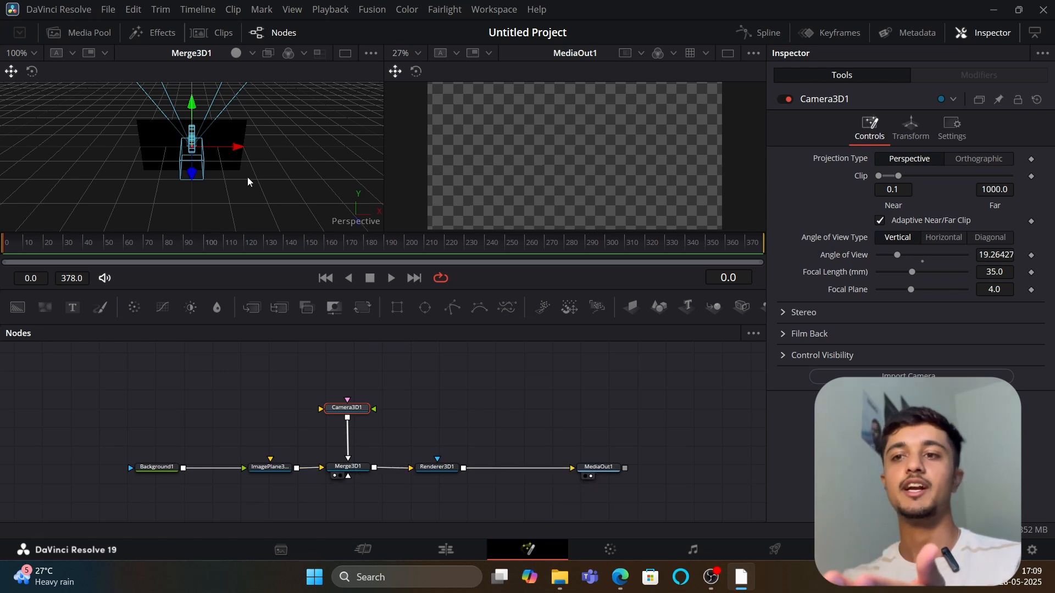
{"action": "left_click", "coordinate": [341, 476]}
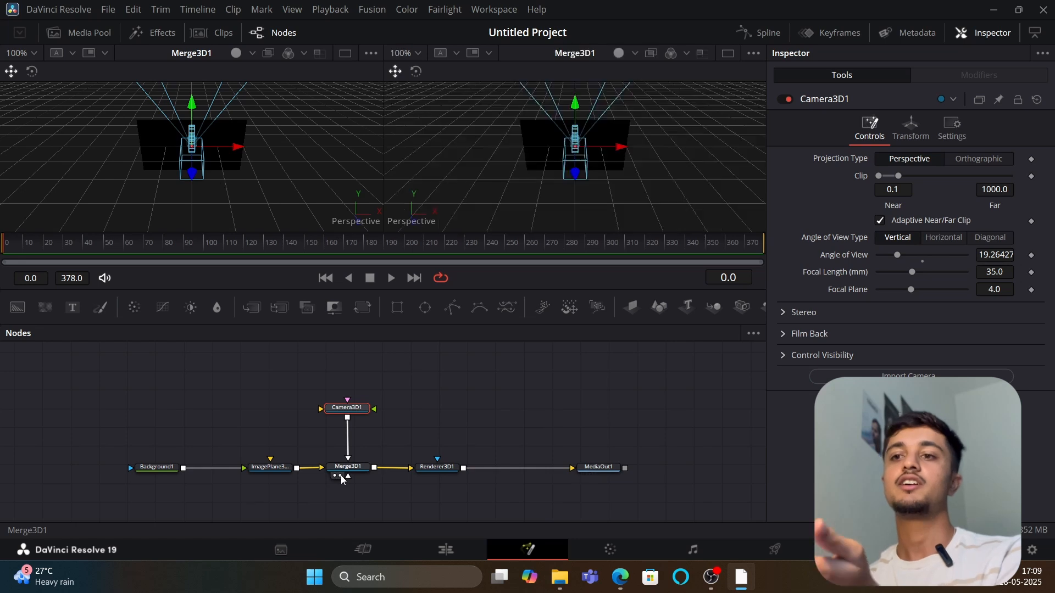
{"action": "left_click", "coordinate": [340, 477]}
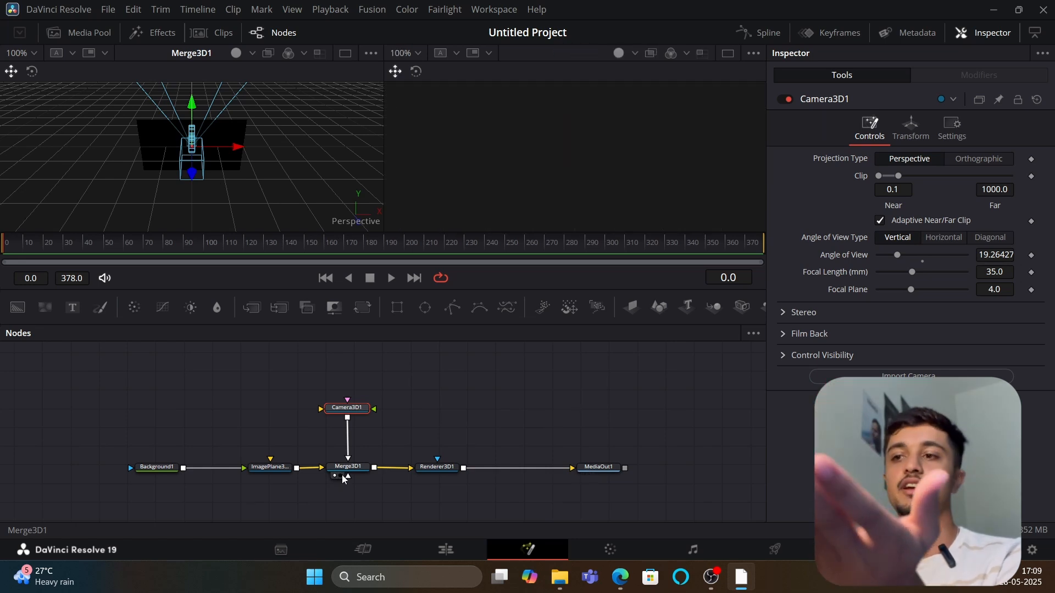
{"action": "left_click", "coordinate": [583, 470]}
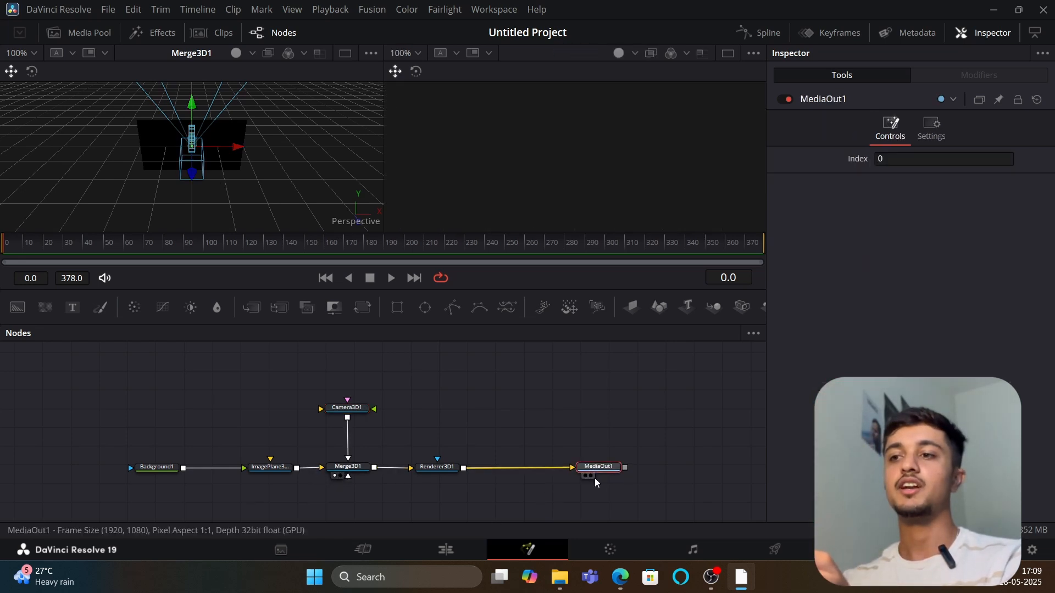
{"action": "left_click", "coordinate": [589, 476]}
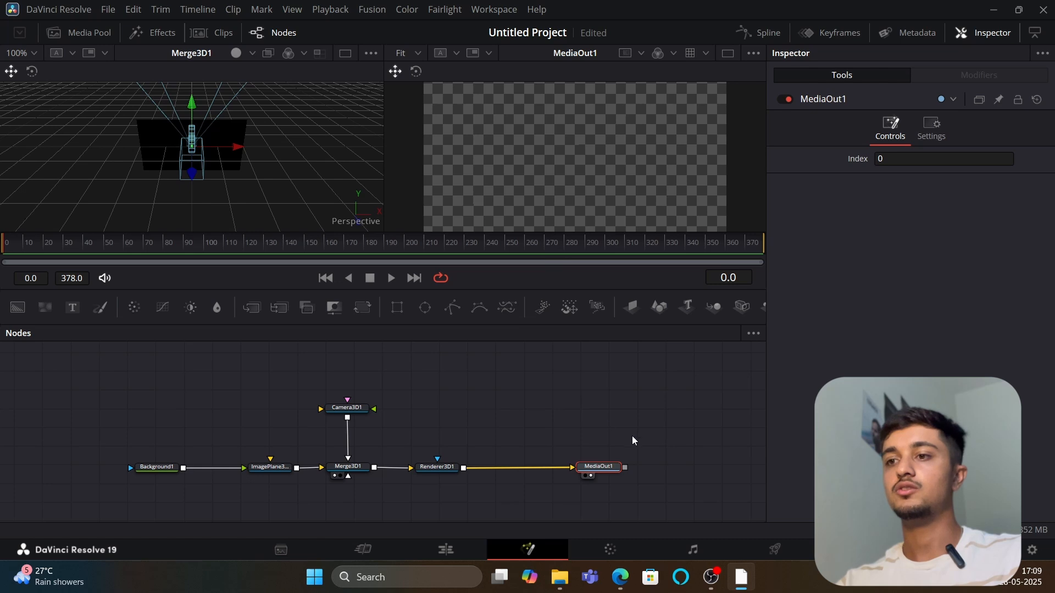
{"action": "left_click_drag", "start_coordinate": [608, 469], "coordinate": [583, 467]}
Step: Move Camera3D1 back from the image plane to a Z translation of about 0.65
{"action": "left_click_drag", "start_coordinate": [358, 410], "coordinate": [358, 405]}
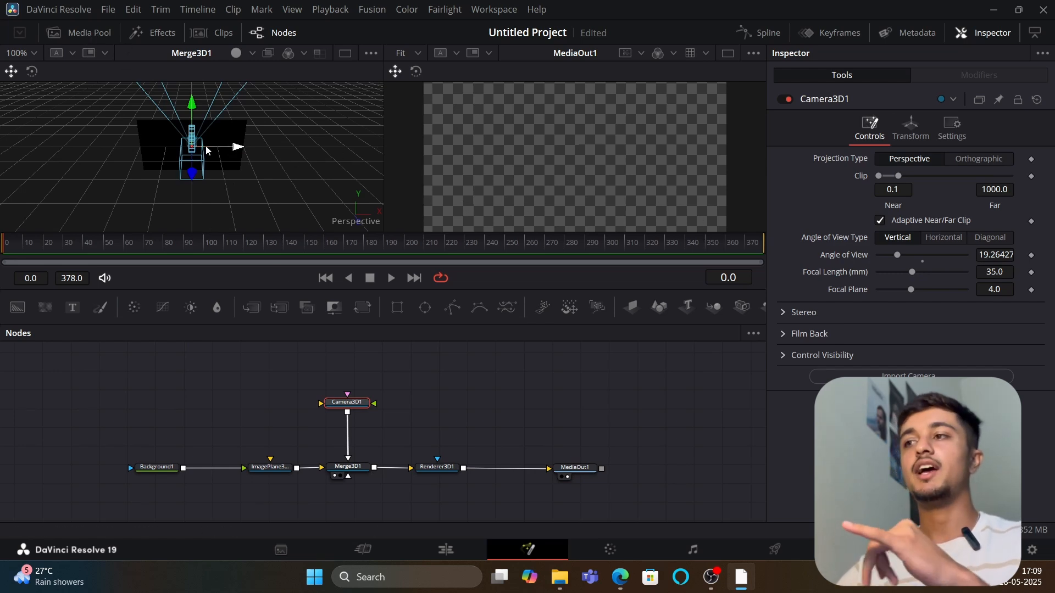
{"action": "left_click_drag", "start_coordinate": [231, 162], "coordinate": [162, 201]}
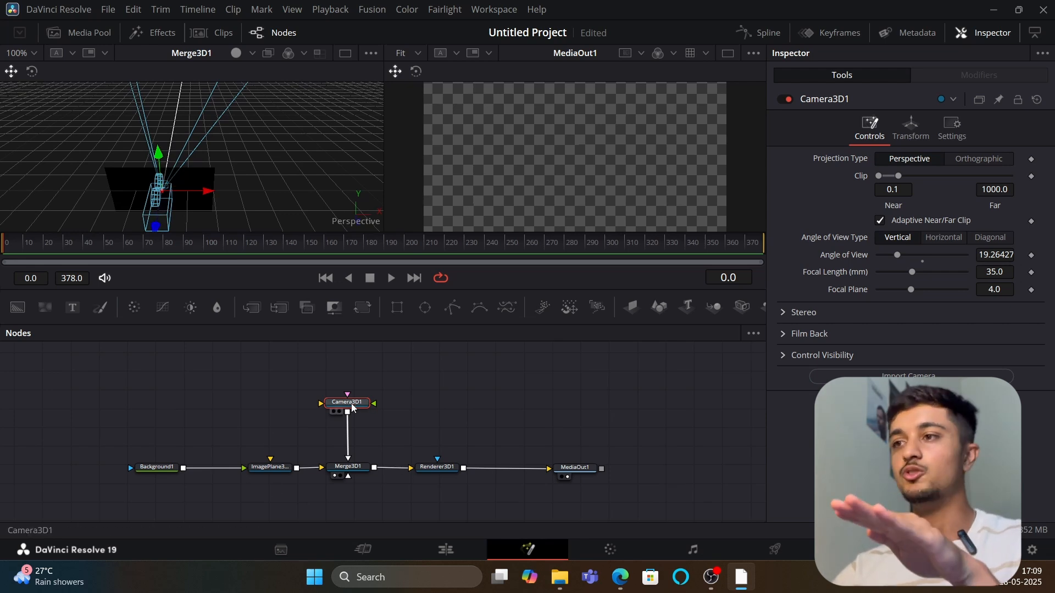
{"action": "left_click", "coordinate": [921, 144]}
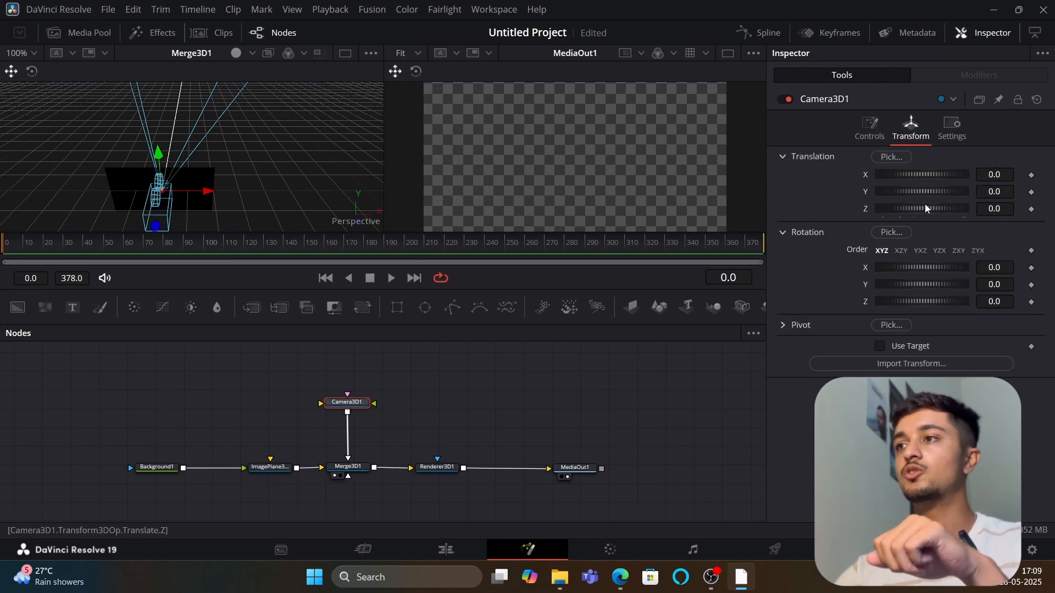
{"action": "left_click_drag", "start_coordinate": [240, 161], "coordinate": [279, 122]}
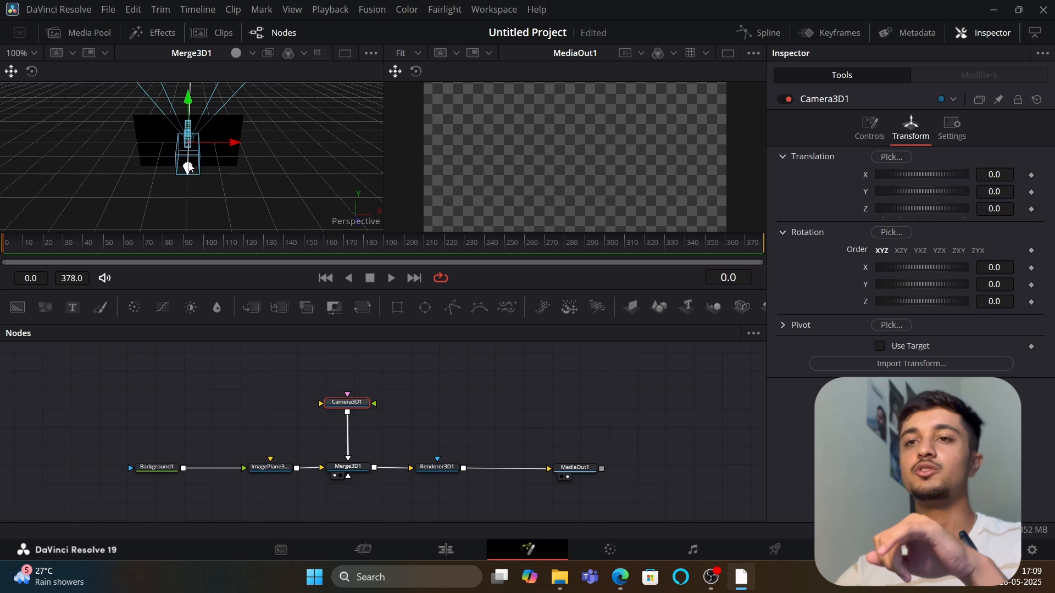
{"action": "left_click_drag", "start_coordinate": [188, 172], "coordinate": [191, 210]}
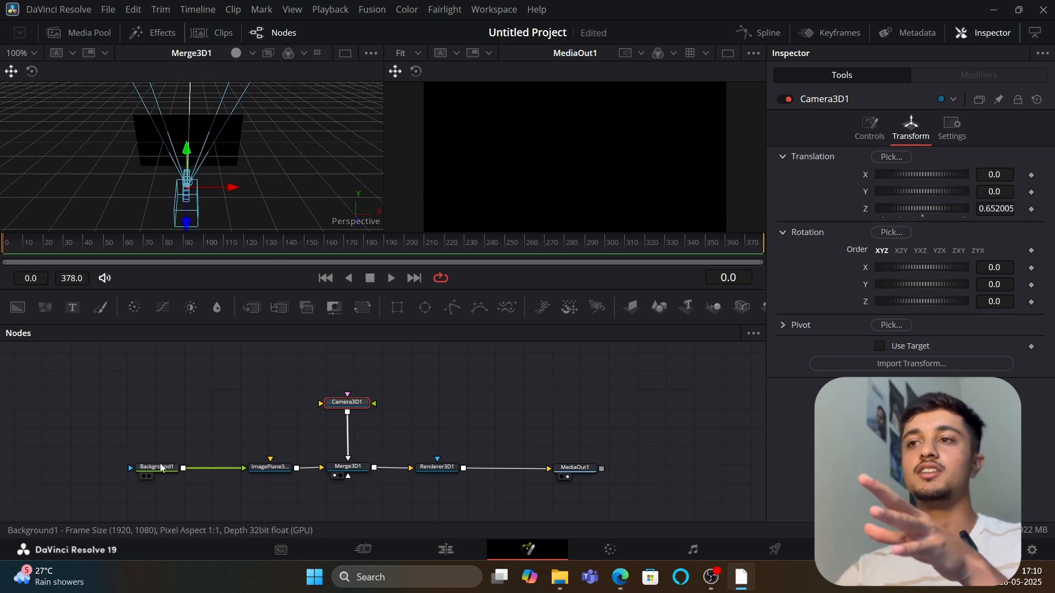
Step: Add the office background image to the node graph and place it above Background1
{"action": "left_click", "coordinate": [69, 36]}
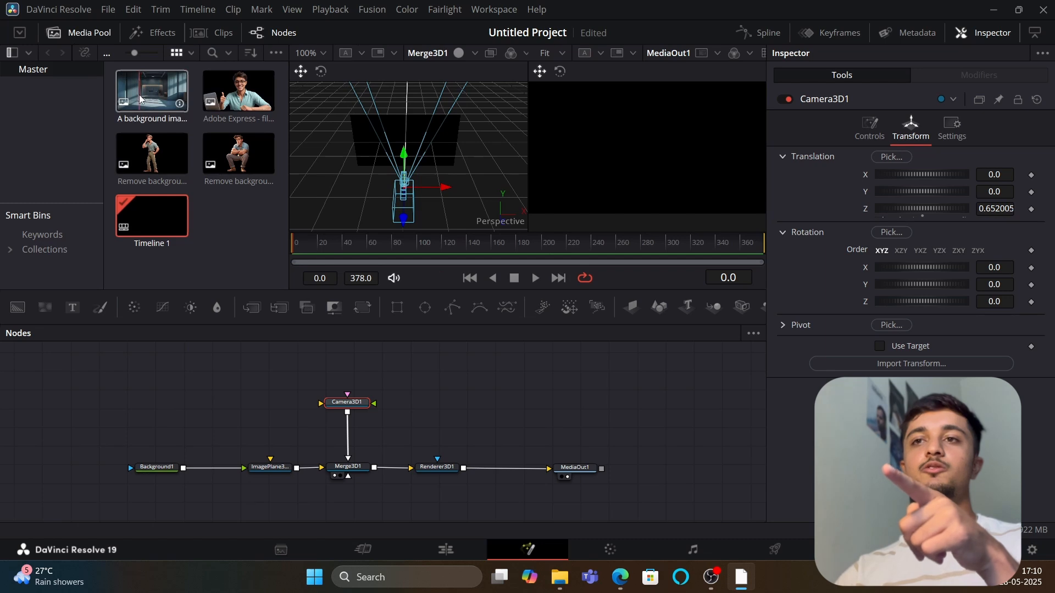
{"action": "left_click_drag", "start_coordinate": [140, 99], "coordinate": [162, 315]}
{"action": "left_click_drag", "start_coordinate": [156, 422], "coordinate": [157, 435]}
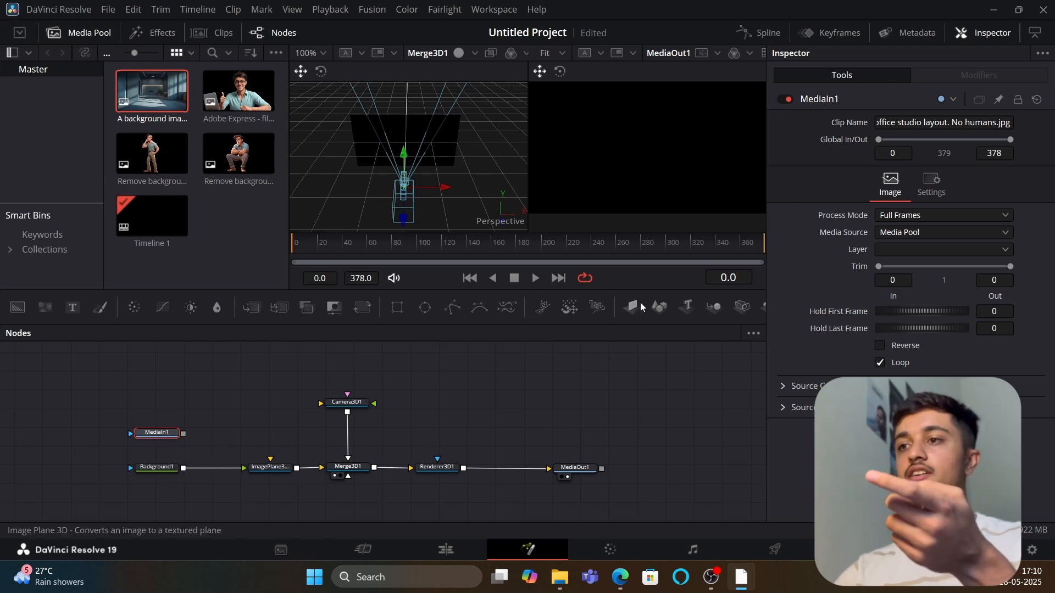
Step: Add a second Image Plane 3D node and connect MediaIn1 through it to Merge3D1
{"action": "left_click_drag", "start_coordinate": [635, 306], "coordinate": [513, 406]}
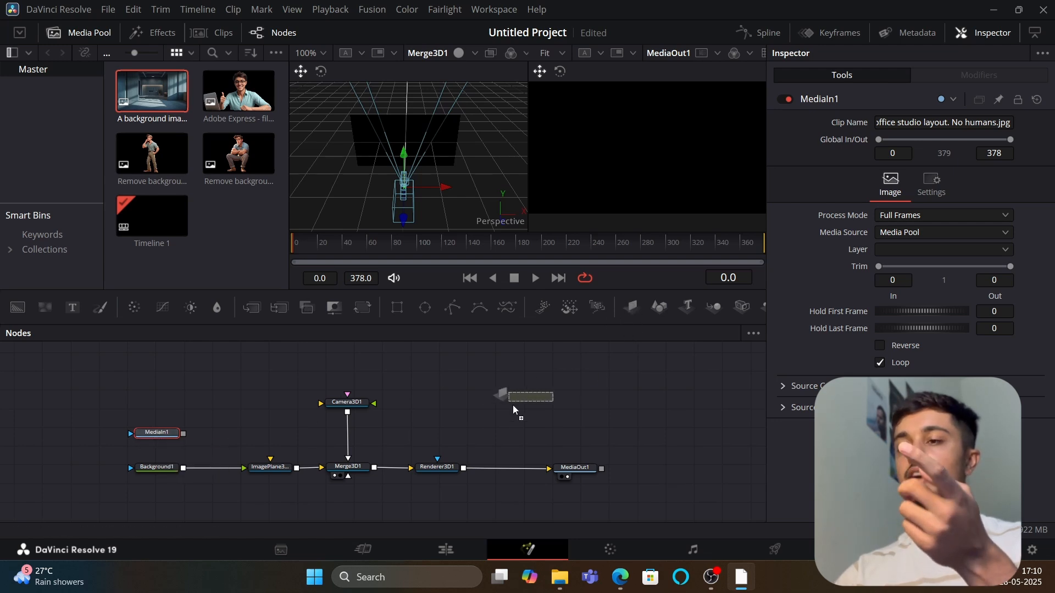
{"action": "left_click_drag", "start_coordinate": [364, 438], "coordinate": [254, 435]}
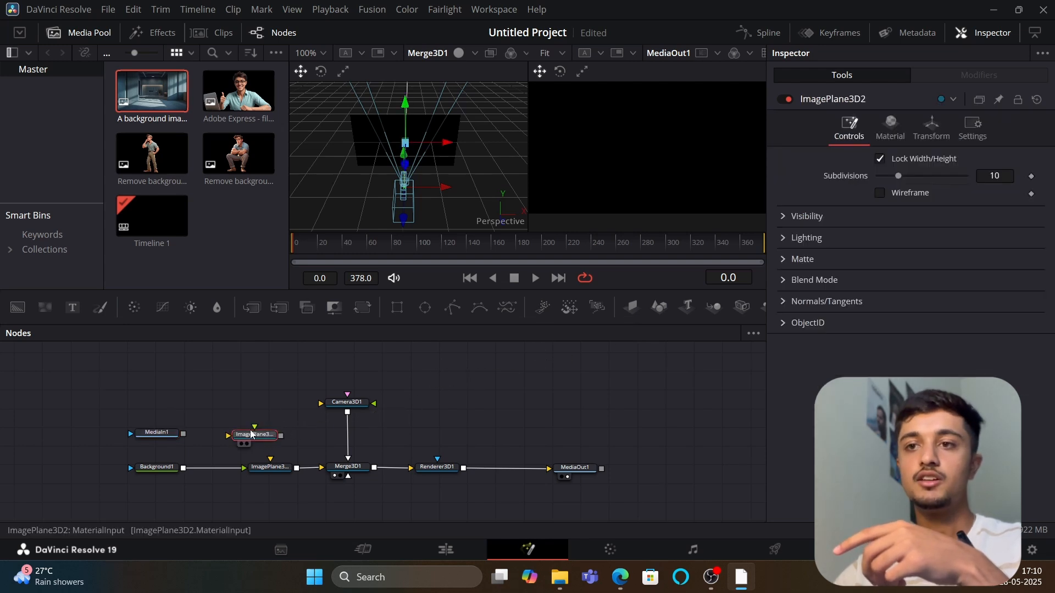
{"action": "left_click", "coordinate": [168, 438]}
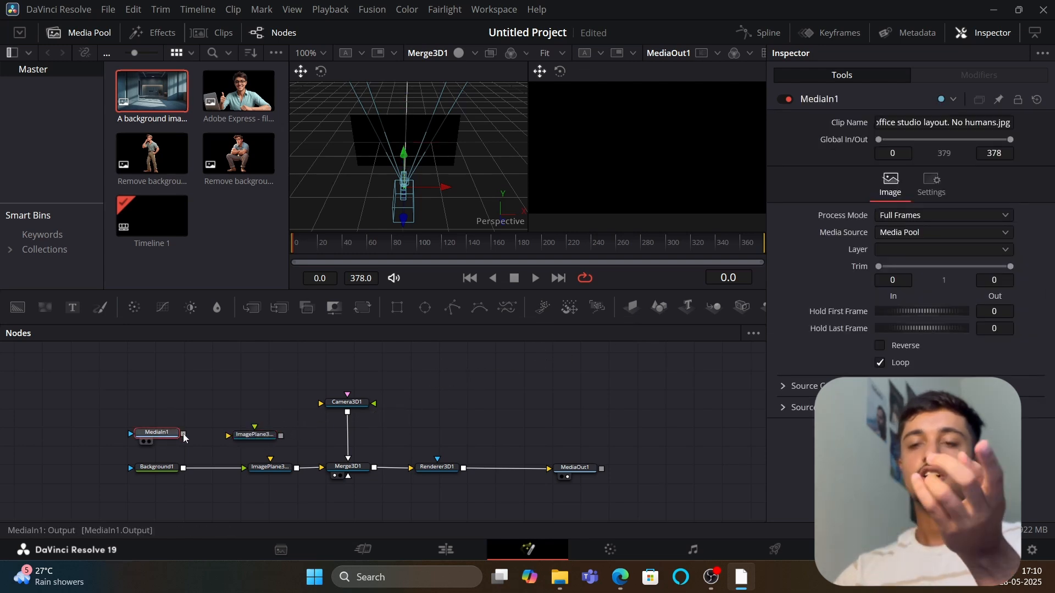
{"action": "left_click_drag", "start_coordinate": [238, 431], "coordinate": [336, 463]}
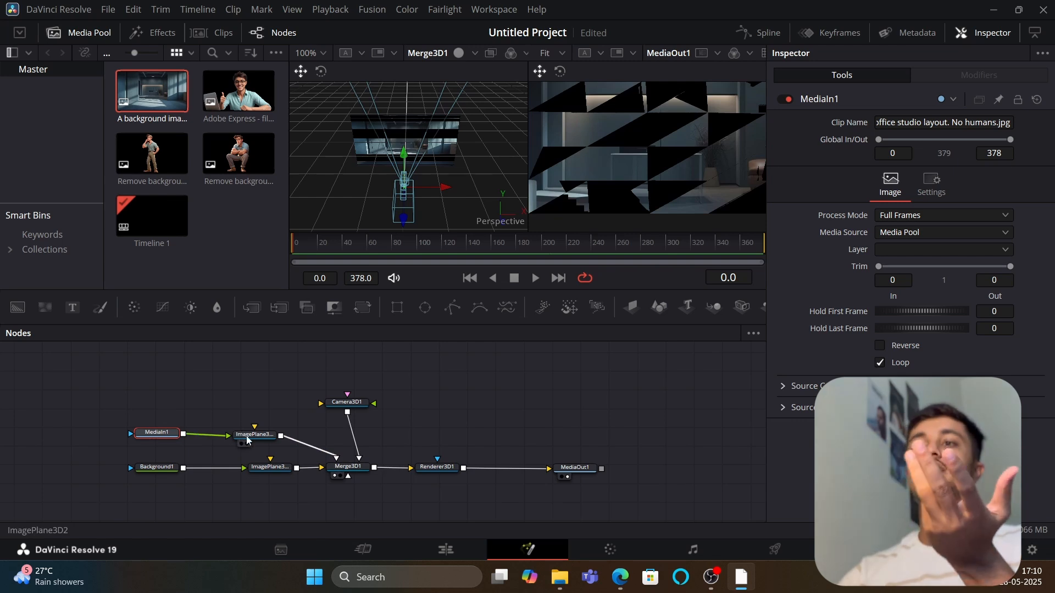
{"action": "left_click_drag", "start_coordinate": [254, 435], "coordinate": [250, 430]}
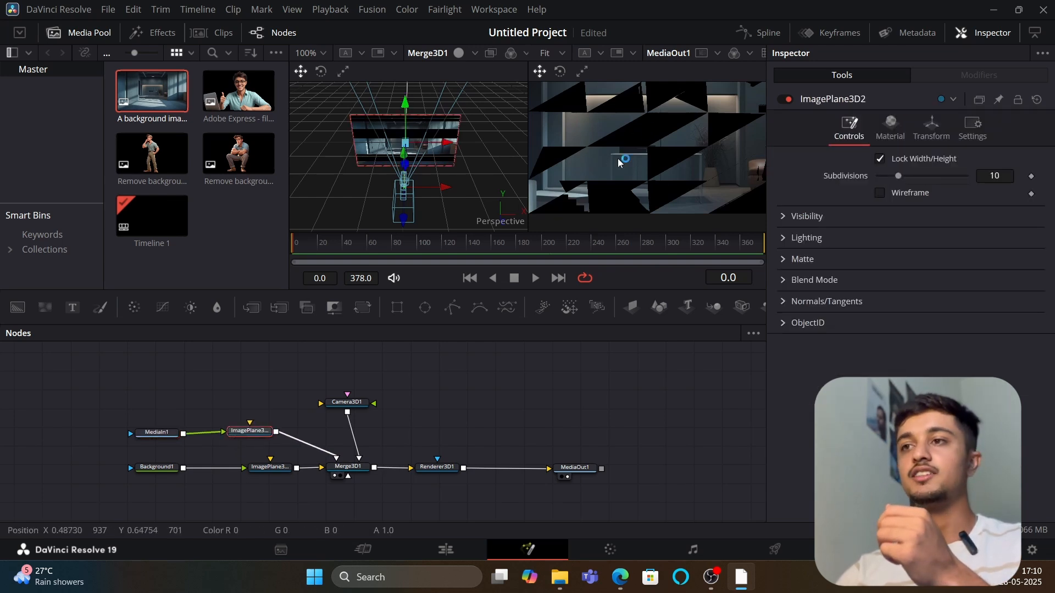
Step: Hide the media pool and set the Background1 node's alpha to 0.0
{"action": "left_click", "coordinate": [79, 32]}
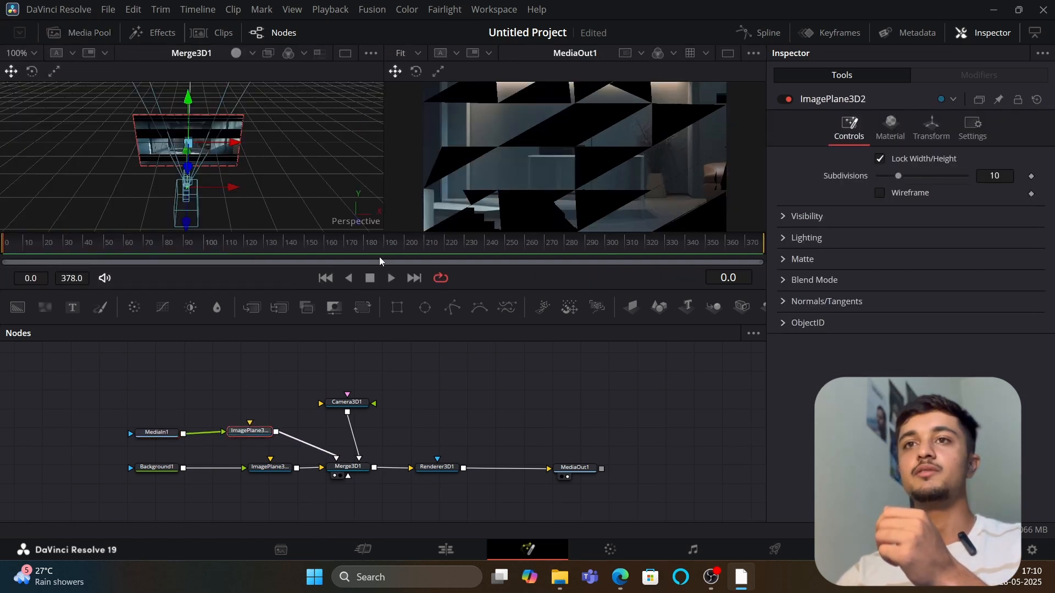
{"action": "left_click", "coordinate": [161, 467]}
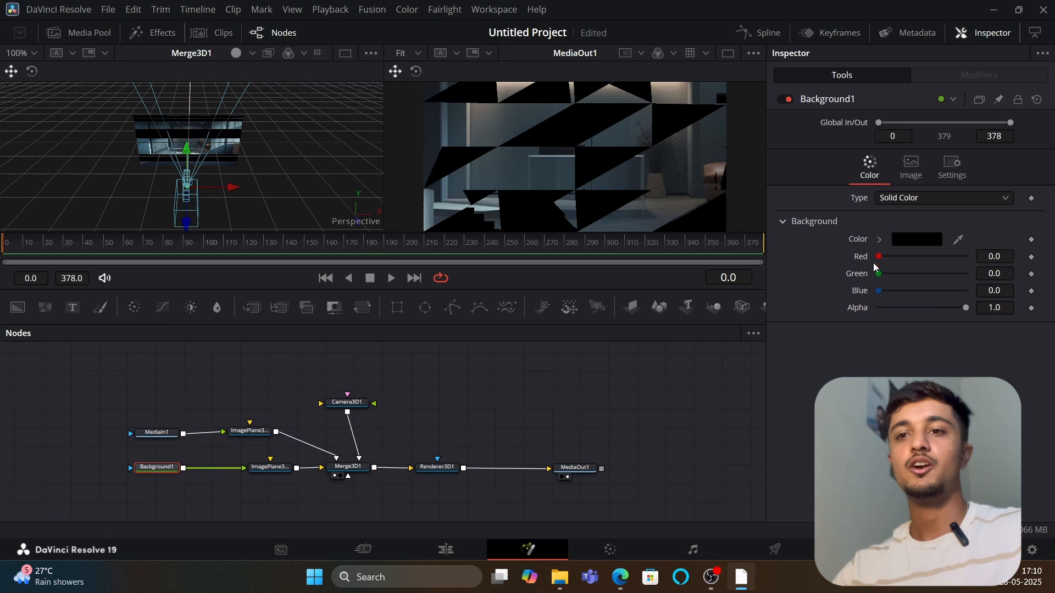
{"action": "left_click_drag", "start_coordinate": [967, 309], "coordinate": [846, 305]}
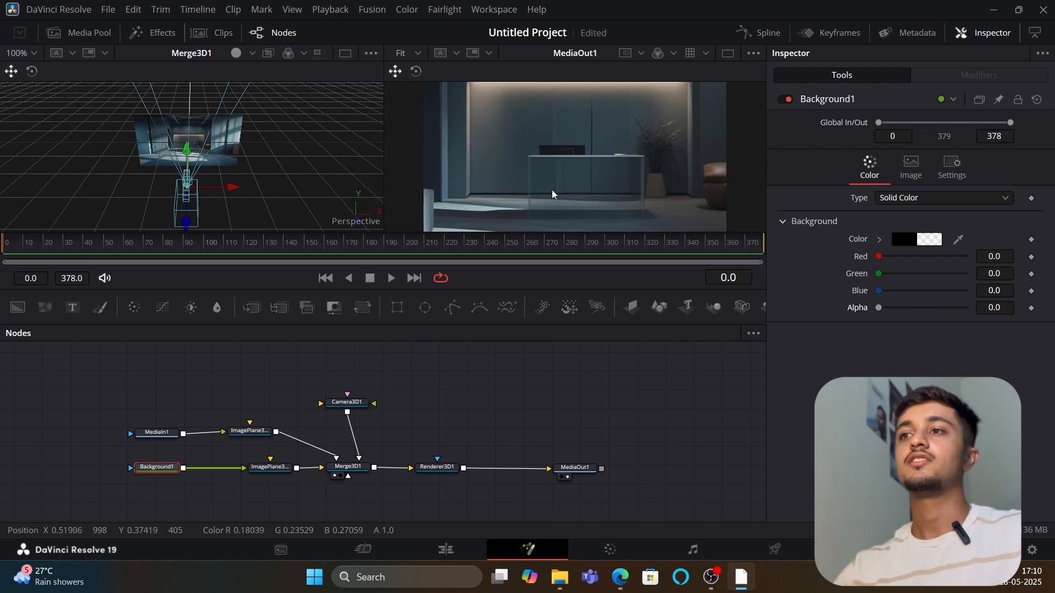
{"action": "left_click_drag", "start_coordinate": [249, 432], "coordinate": [246, 434]}
{"action": "left_click", "coordinate": [247, 434]}
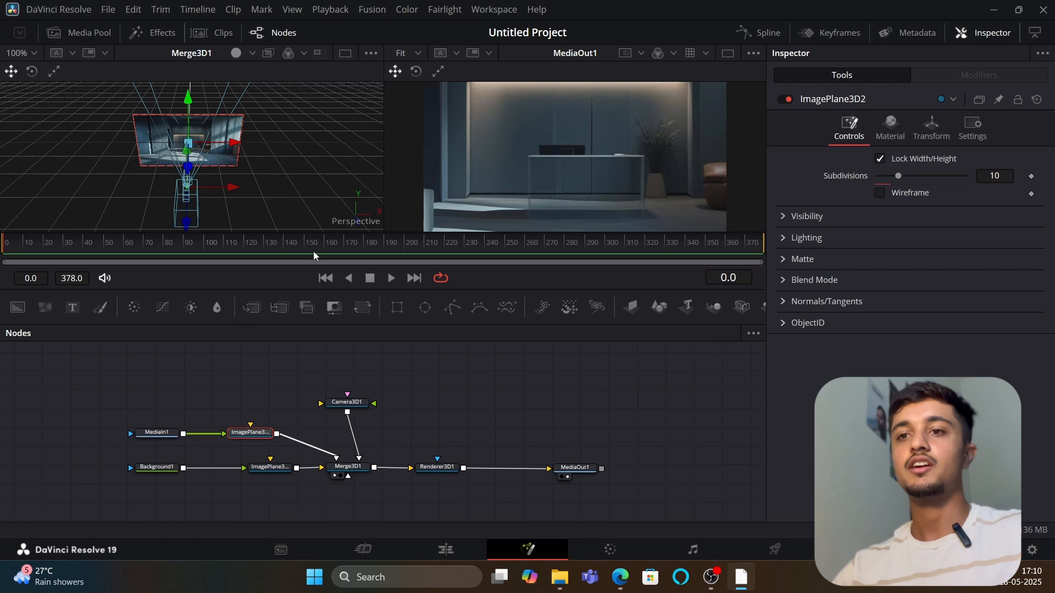
Step: Add the standing character image, Remove background project (1).png, to the node graph above MediaIn1
{"action": "left_click", "coordinate": [80, 32]}
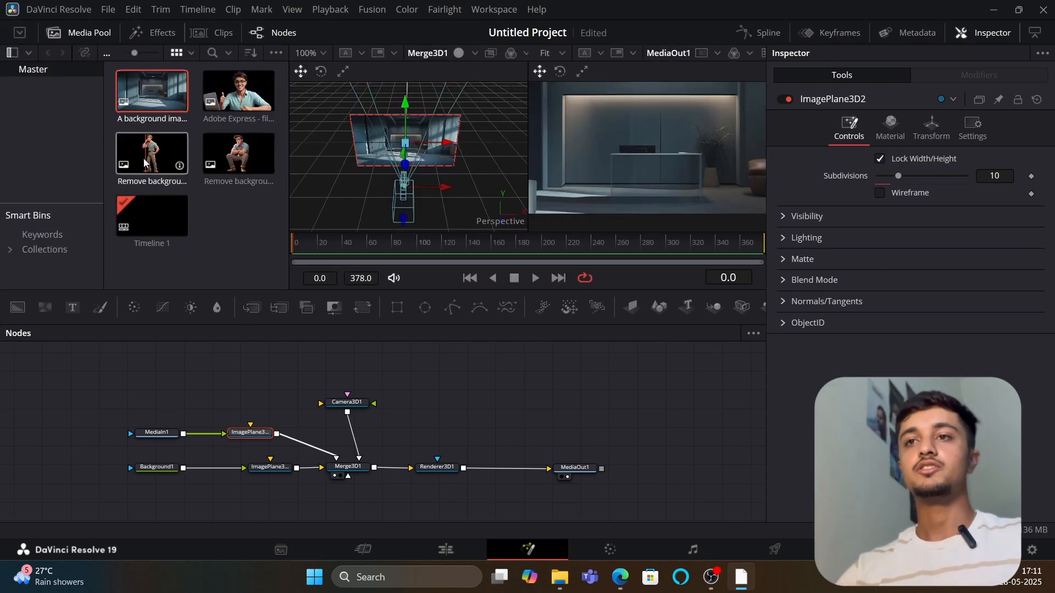
{"action": "left_click_drag", "start_coordinate": [138, 158], "coordinate": [161, 395]}
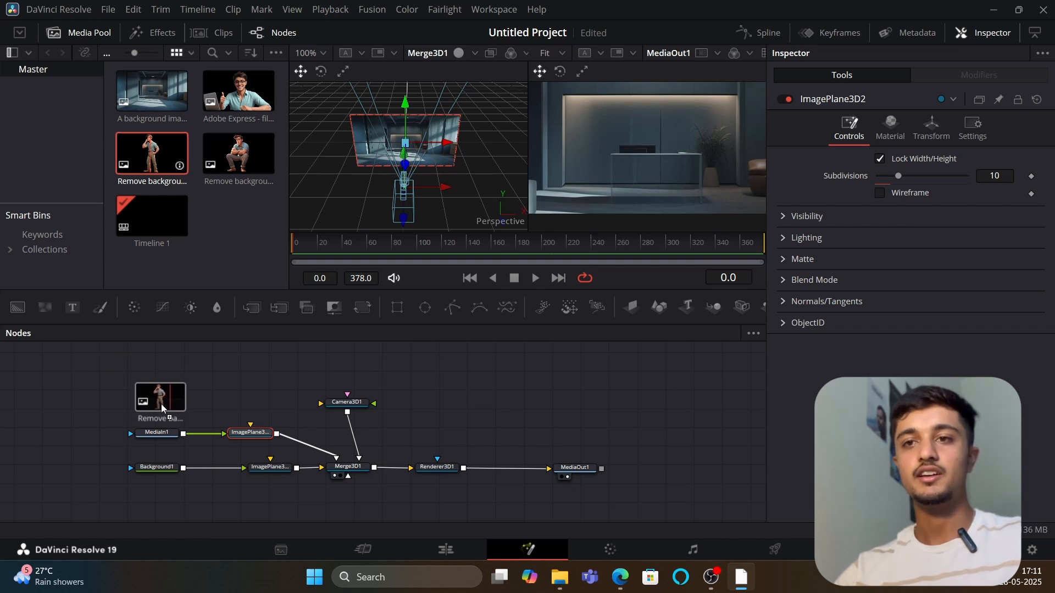
{"action": "left_click_drag", "start_coordinate": [161, 404], "coordinate": [161, 404]}
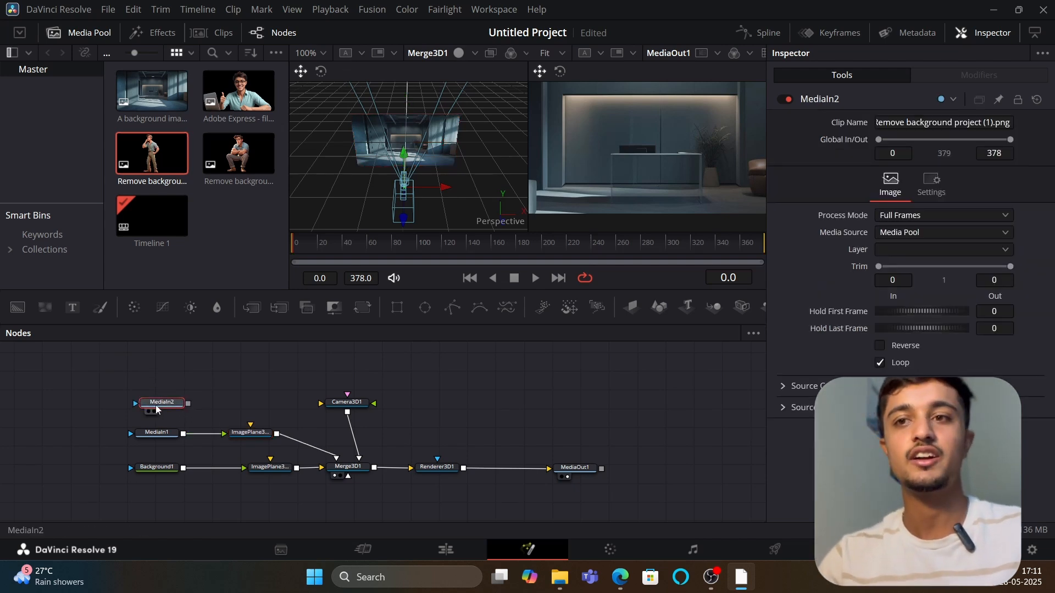
Step: Hide the media pool, add a third Image Plane 3D node and connect MediaIn2 through it to Merge3D1
{"action": "left_click", "coordinate": [104, 33]}
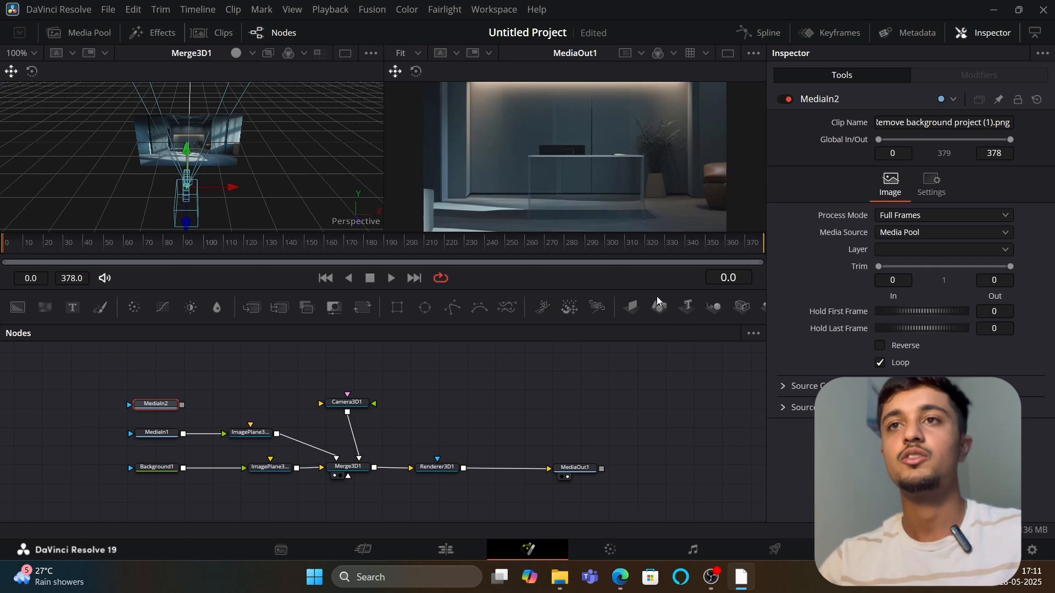
{"action": "left_click_drag", "start_coordinate": [658, 301], "coordinate": [247, 404]}
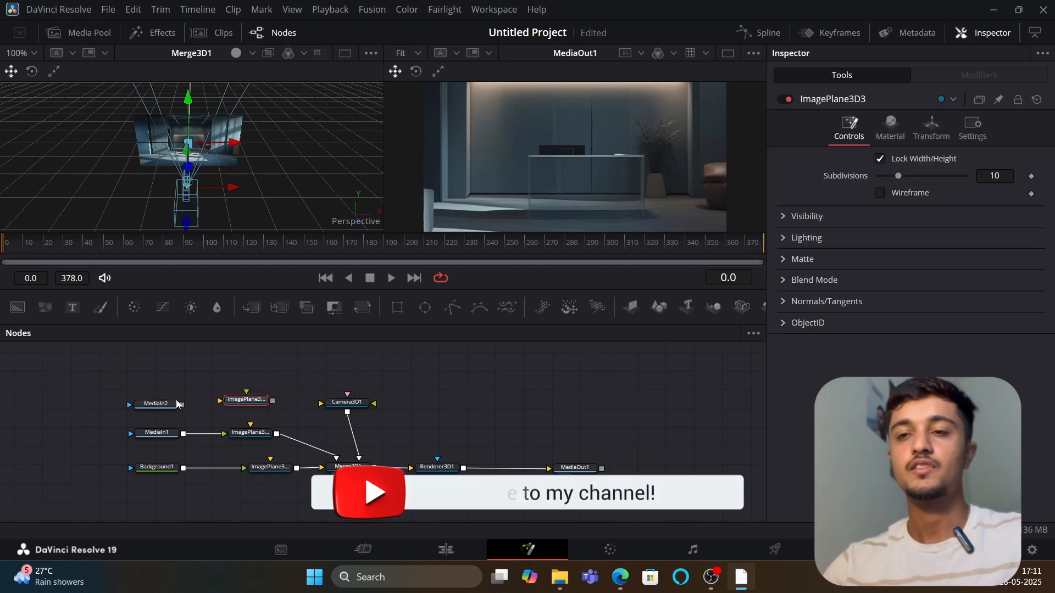
{"action": "left_click_drag", "start_coordinate": [182, 405], "coordinate": [348, 470]}
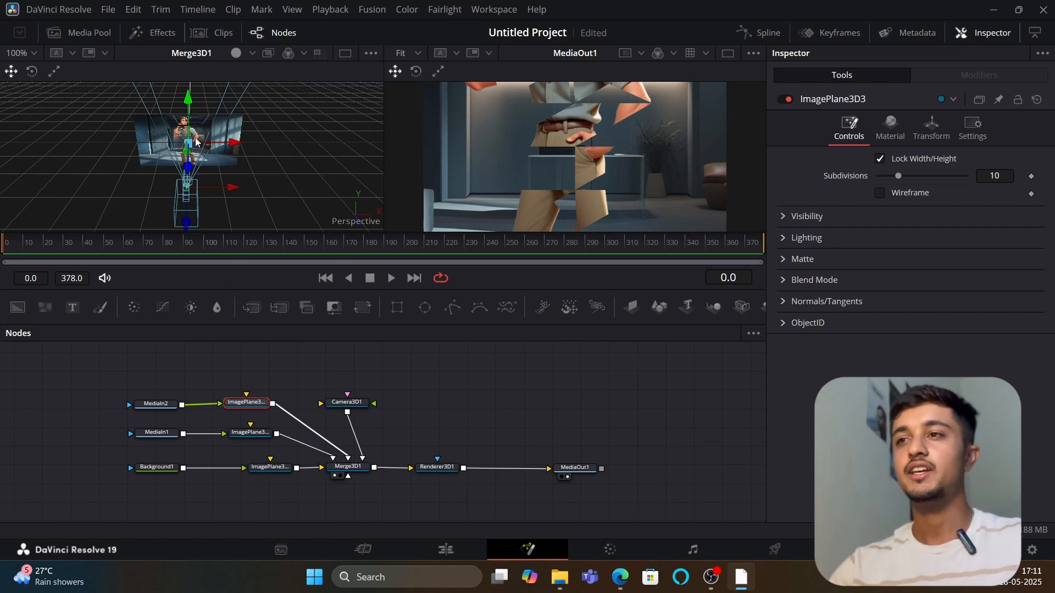
{"action": "left_click_drag", "start_coordinate": [255, 405], "coordinate": [258, 407]}
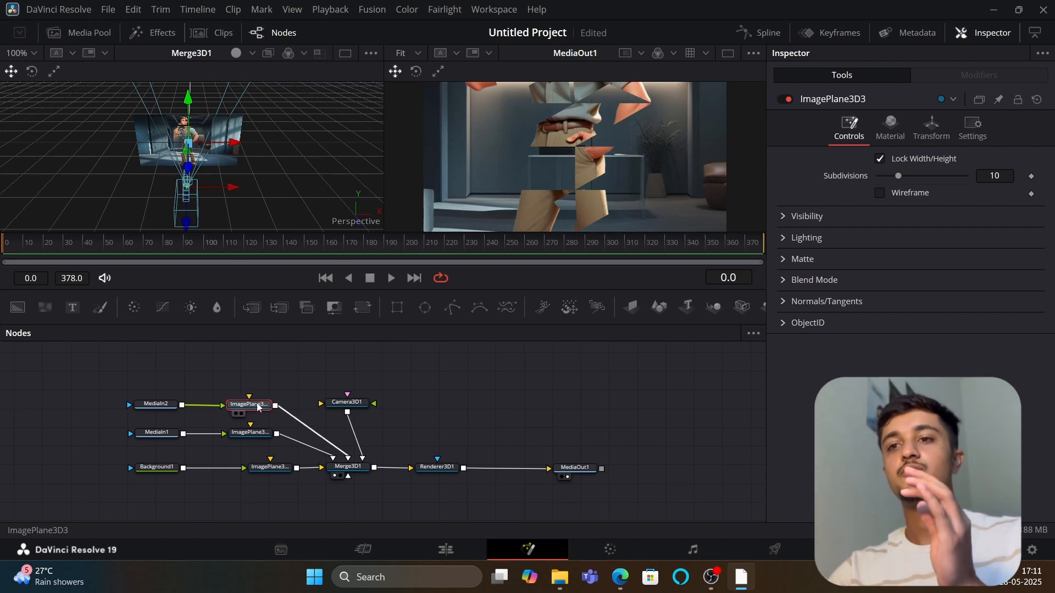
Step: Enlarge the viewers and move the standing character's plane to about X 0.043, Y 0.116, Z 0.113
{"action": "left_click", "coordinate": [929, 130]}
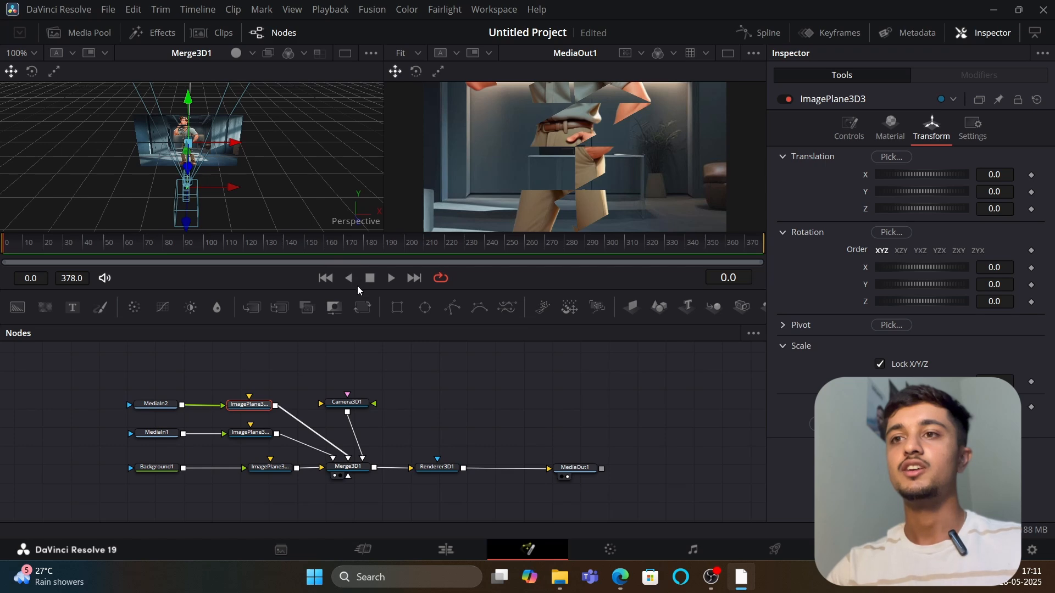
{"action": "left_click_drag", "start_coordinate": [358, 294], "coordinate": [358, 329]}
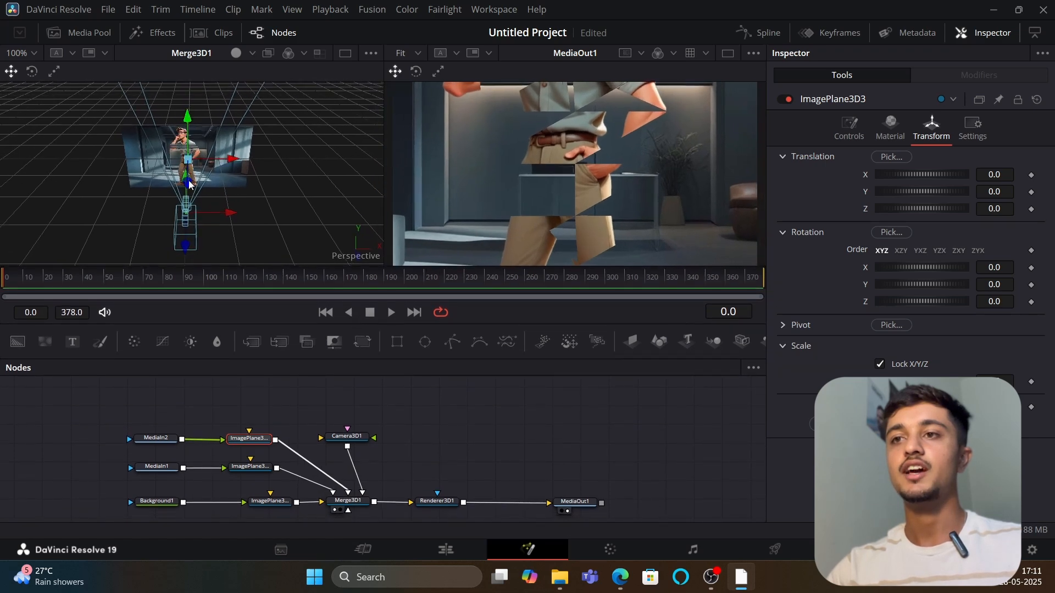
{"action": "left_click_drag", "start_coordinate": [187, 118], "coordinate": [190, 109]}
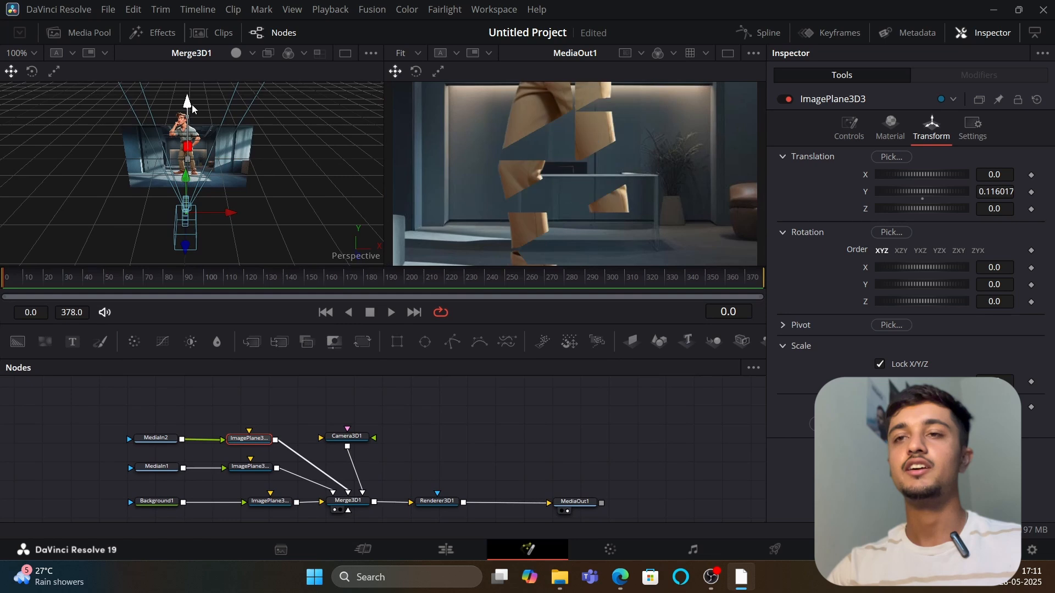
{"action": "left_click_drag", "start_coordinate": [226, 147], "coordinate": [195, 178]}
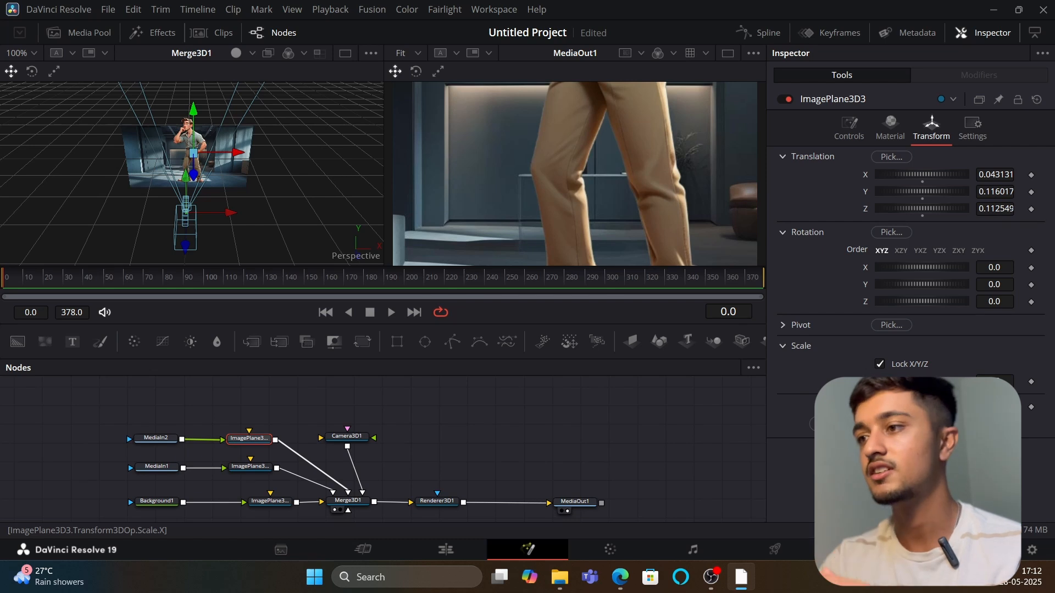
Step: Scale down the standing character's plane and reposition it to about X -0.052, Y -0.074, in front of the office desk
{"action": "left_click_drag", "start_coordinate": [895, 382], "coordinate": [885, 382]}
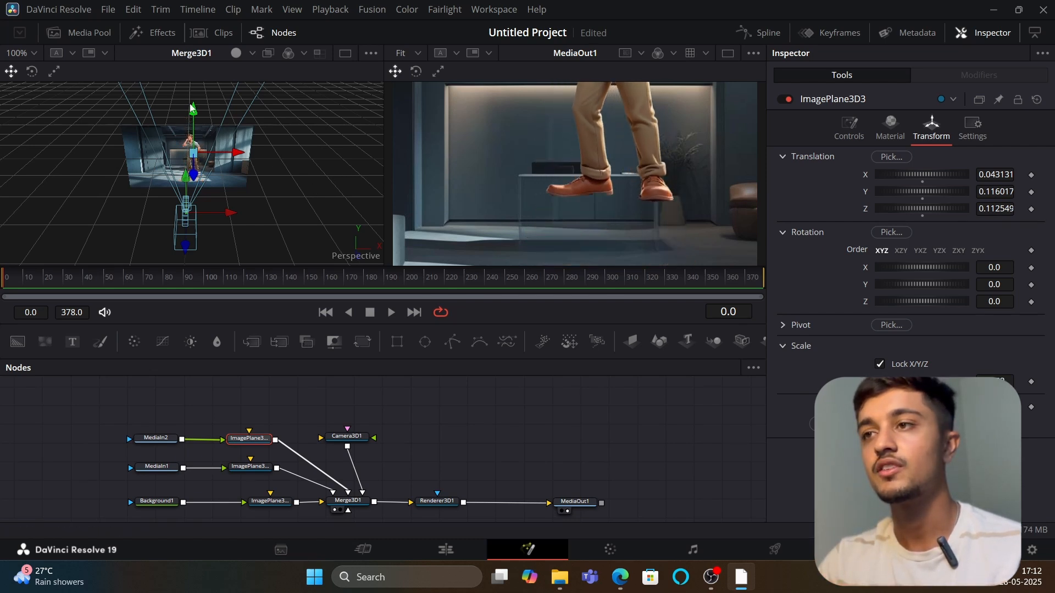
{"action": "left_click_drag", "start_coordinate": [194, 111], "coordinate": [200, 133]}
{"action": "left_click_drag", "start_coordinate": [238, 177], "coordinate": [224, 178]}
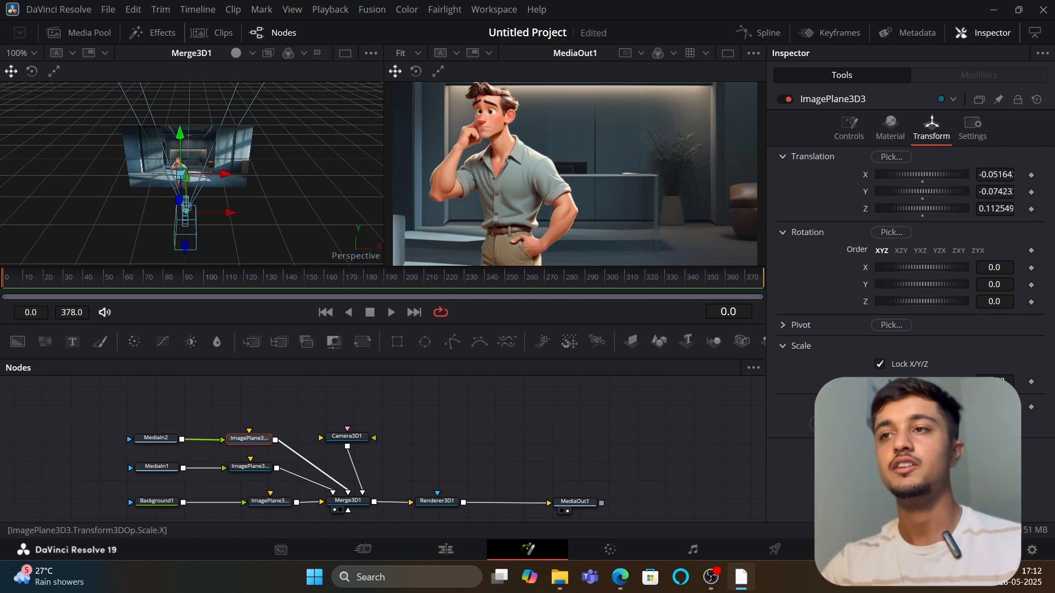
{"action": "left_click_drag", "start_coordinate": [890, 382], "coordinate": [887, 382]}
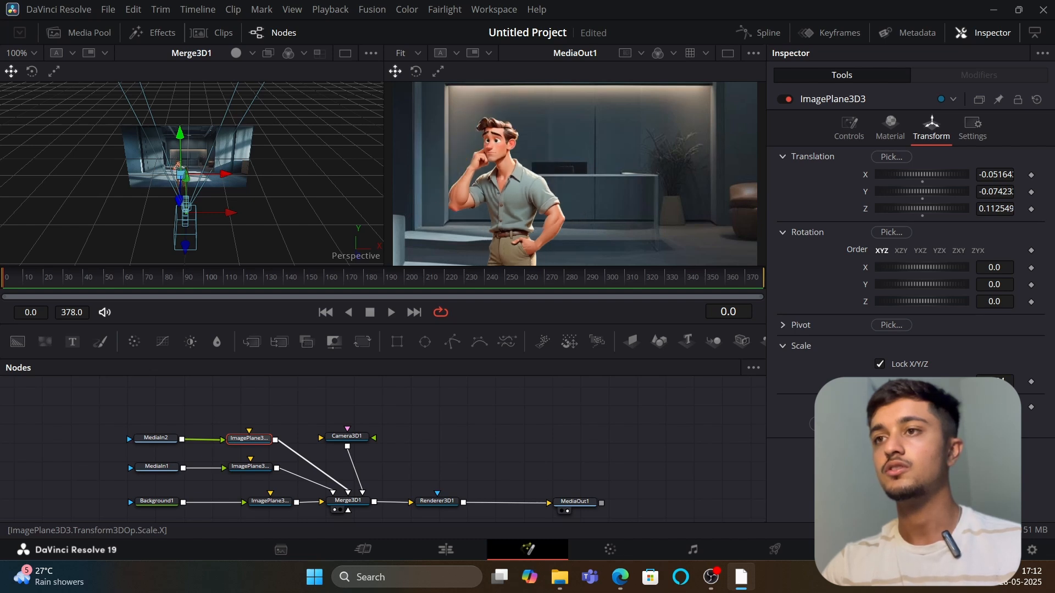
{"action": "left_click_drag", "start_coordinate": [906, 382], "coordinate": [913, 381]}
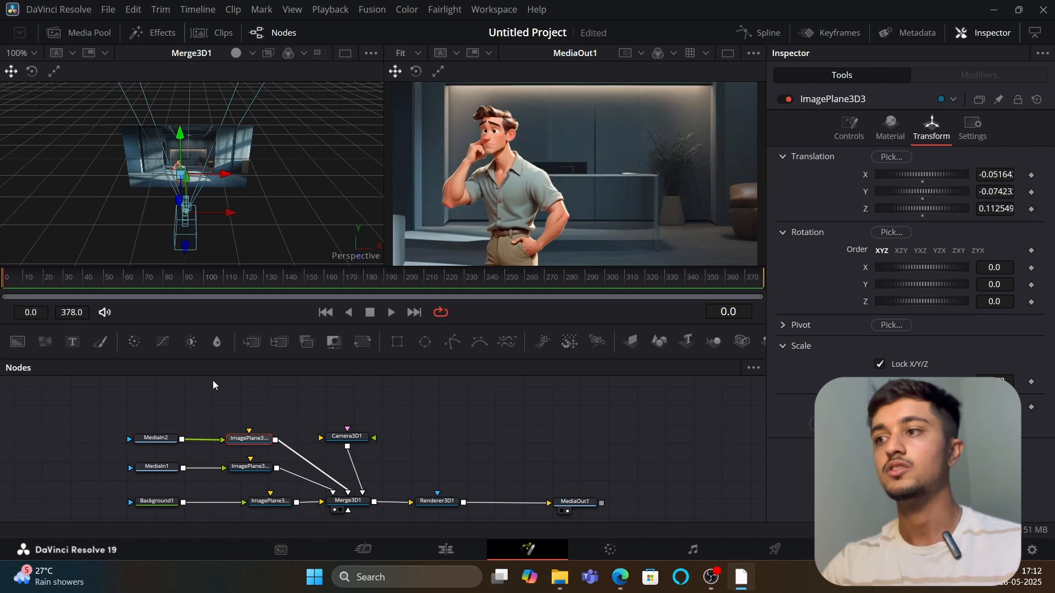
Step: Add Remove background project (2).png, connect it through a fourth Image Plane 3D node to Merge3D1 and move the plane toward the camera
{"action": "left_click", "coordinate": [138, 33]}
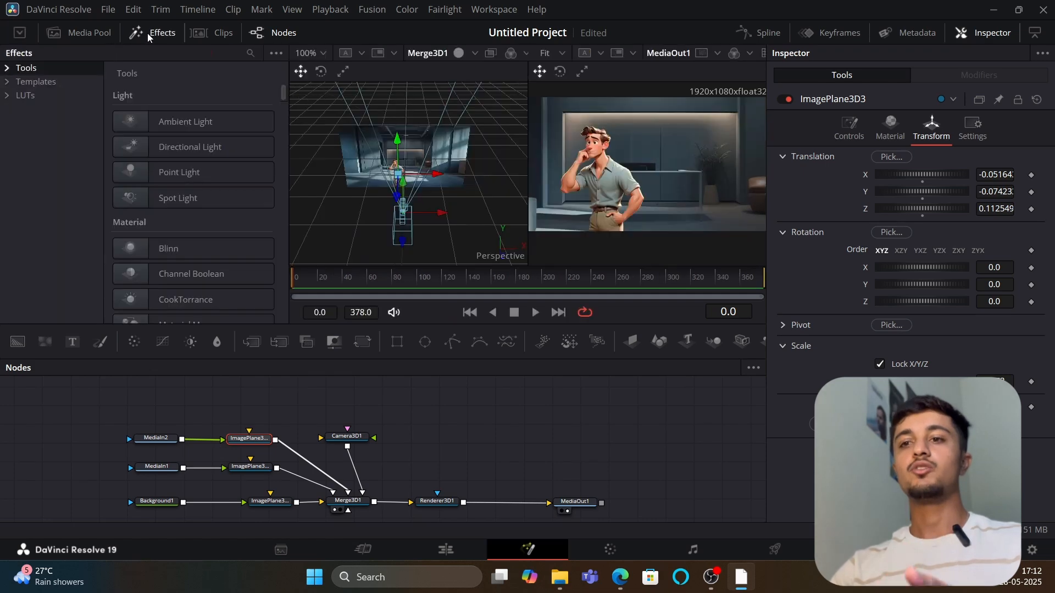
{"action": "left_click", "coordinate": [104, 32]}
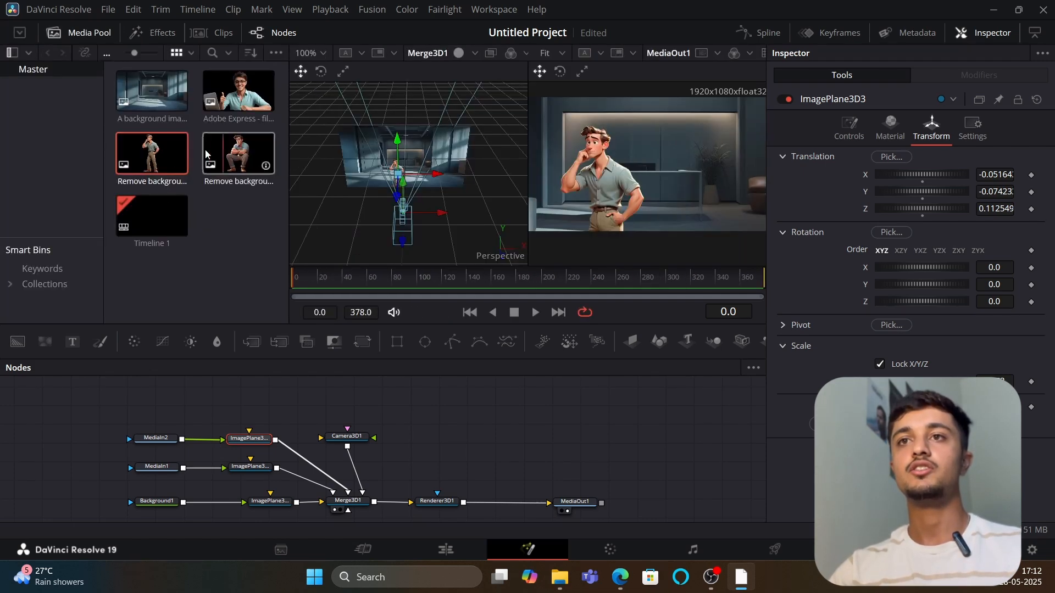
{"action": "left_click_drag", "start_coordinate": [234, 158], "coordinate": [161, 415]}
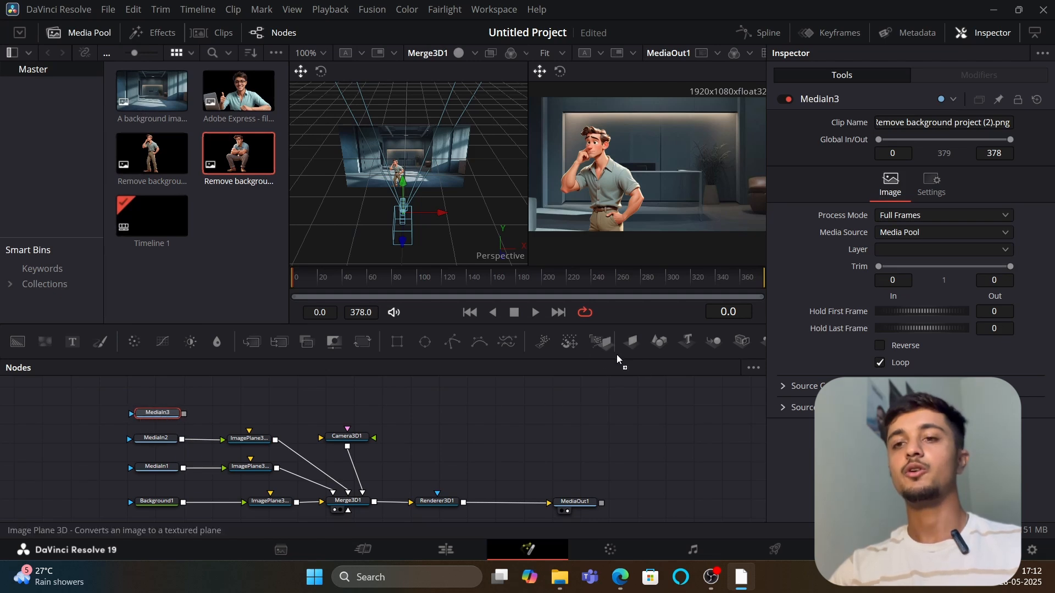
{"action": "left_click_drag", "start_coordinate": [617, 358], "coordinate": [247, 414]}
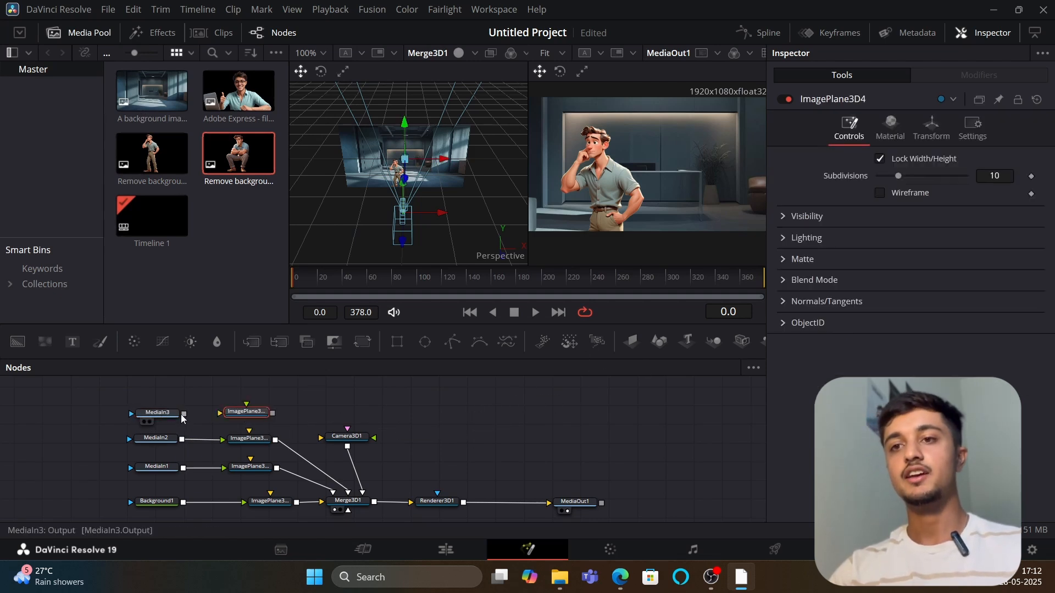
{"action": "left_click_drag", "start_coordinate": [182, 418], "coordinate": [351, 508]}
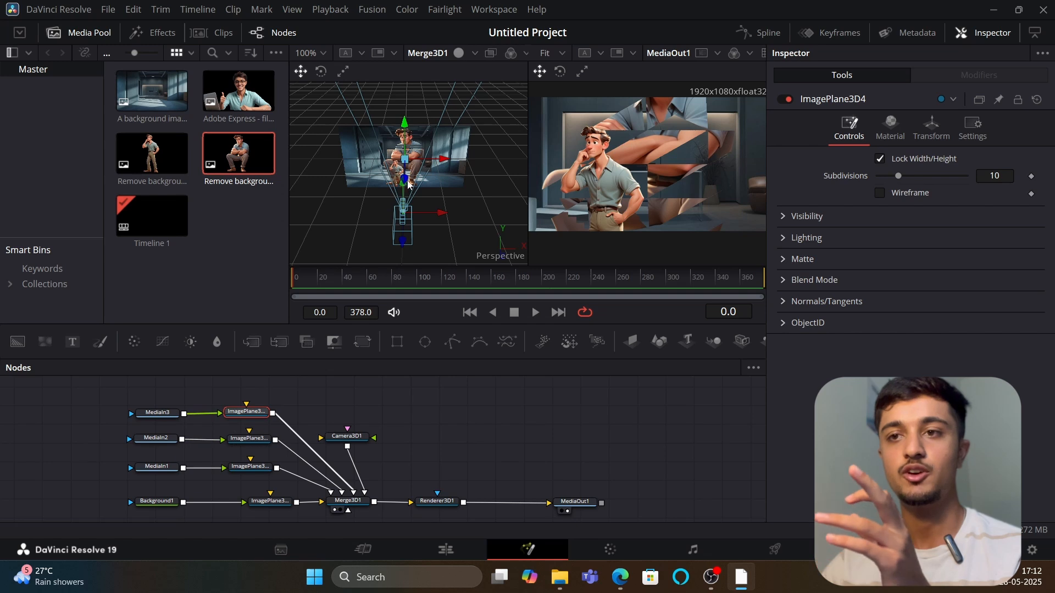
{"action": "left_click_drag", "start_coordinate": [405, 186], "coordinate": [410, 197]}
Step: Hide the media pool and pull Camera3D1 back to about Z 1.278
{"action": "left_click", "coordinate": [80, 33]}
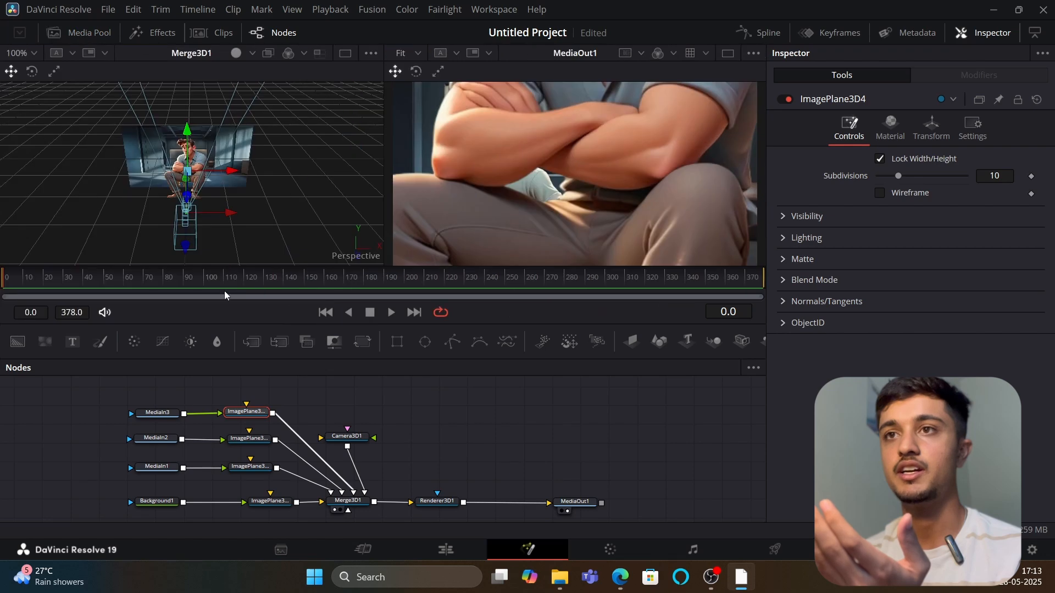
{"action": "left_click", "coordinate": [357, 438]}
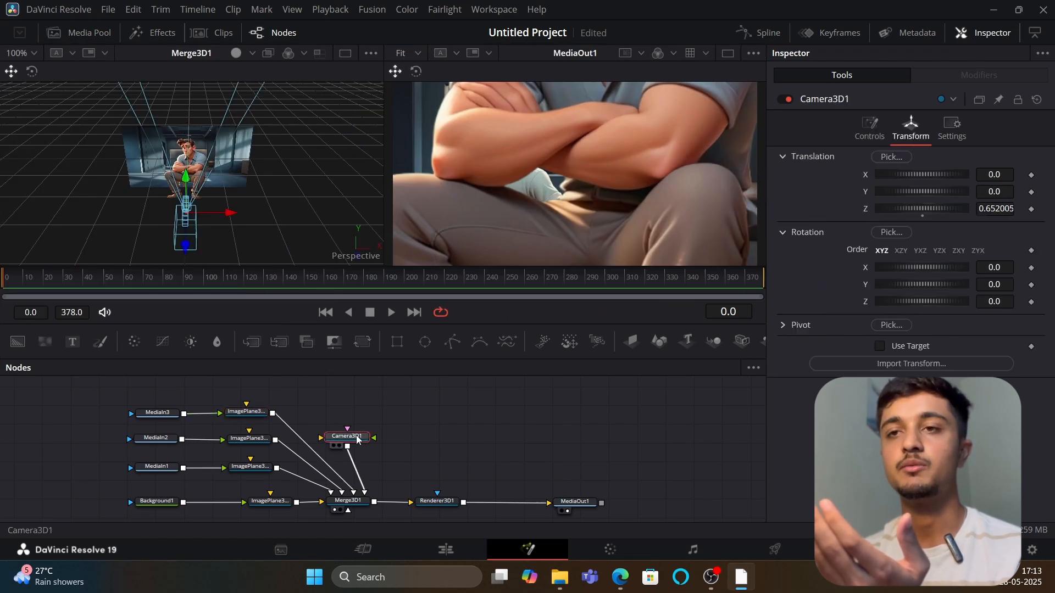
{"action": "left_click_drag", "start_coordinate": [186, 255], "coordinate": [172, 365]}
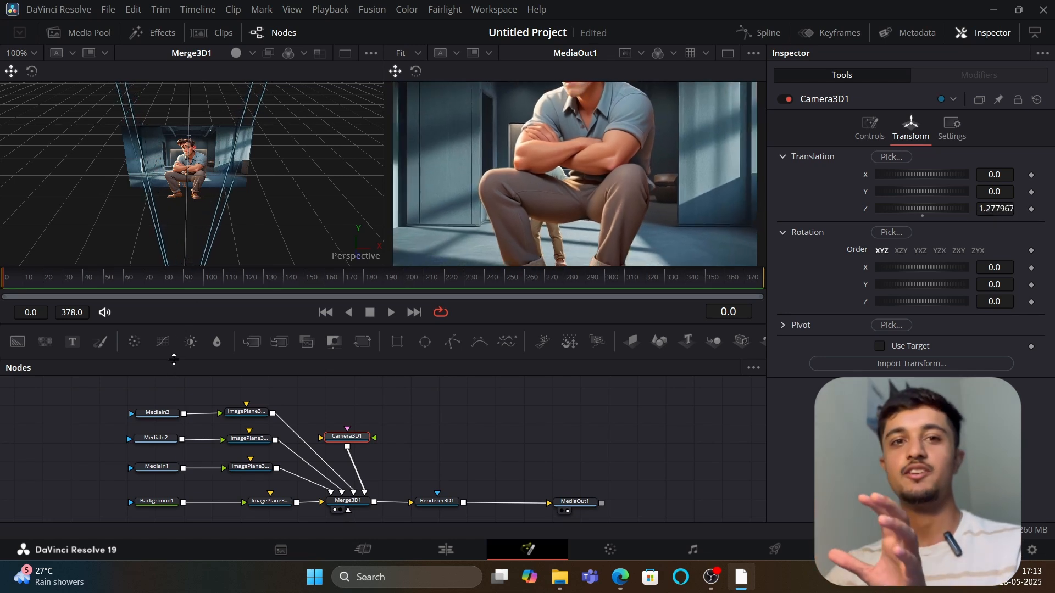
Step: Scale down the sitting character's plane and place it beside the standing character at about X 0.080, Y -0.076, Z 0.283
{"action": "left_click", "coordinate": [243, 416]}
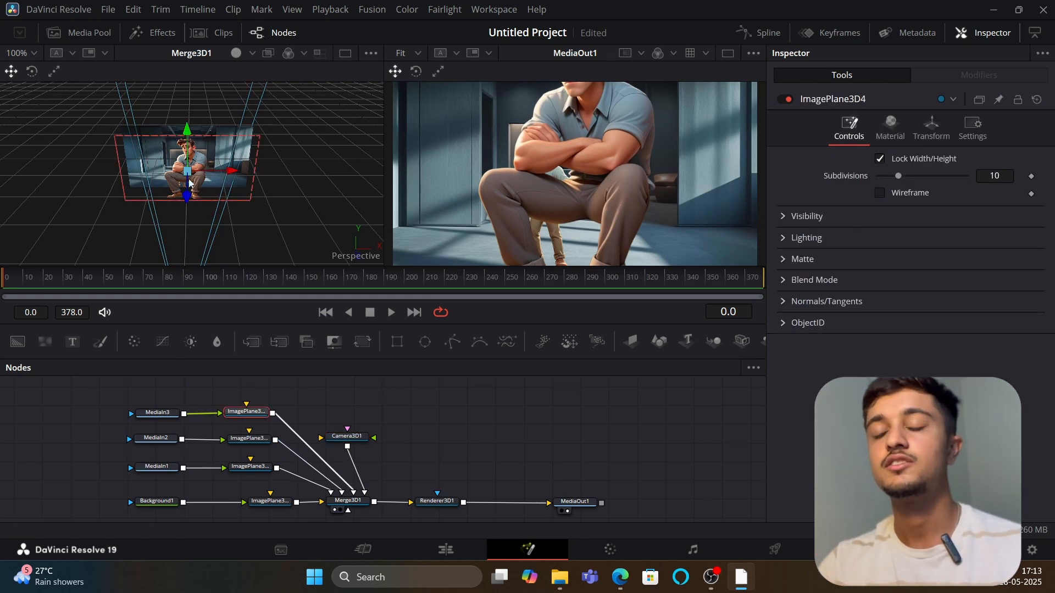
{"action": "mouse_move", "coordinate": [187, 198]}
{"action": "left_mouse_down"}
{"action": "mouse_move", "coordinate": [187, 214]}
{"action": "mouse_move", "coordinate": [188, 199]}
{"action": "left_mouse_up"}
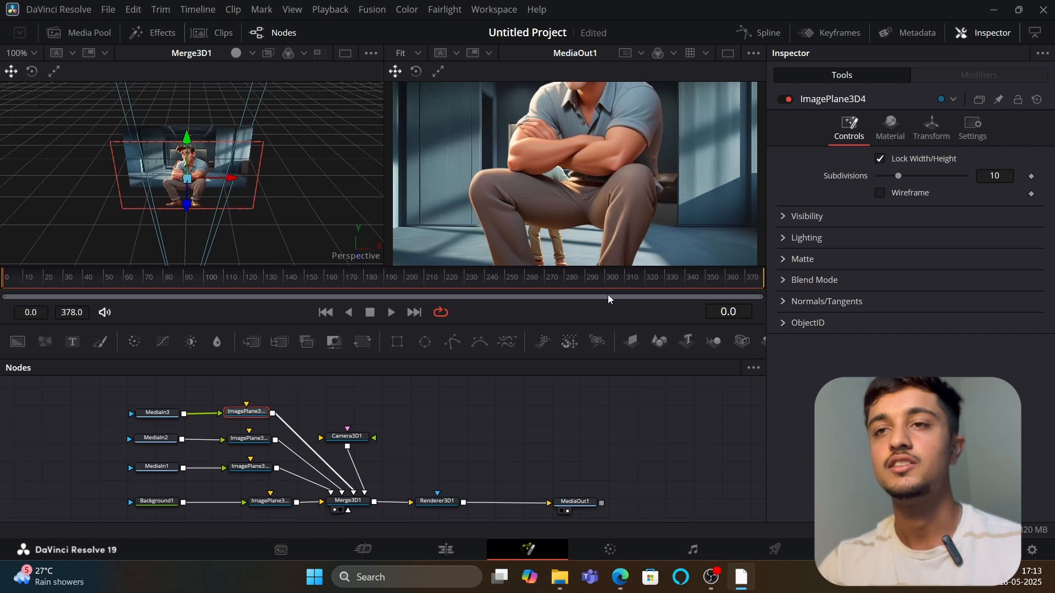
{"action": "left_click", "coordinate": [932, 127]}
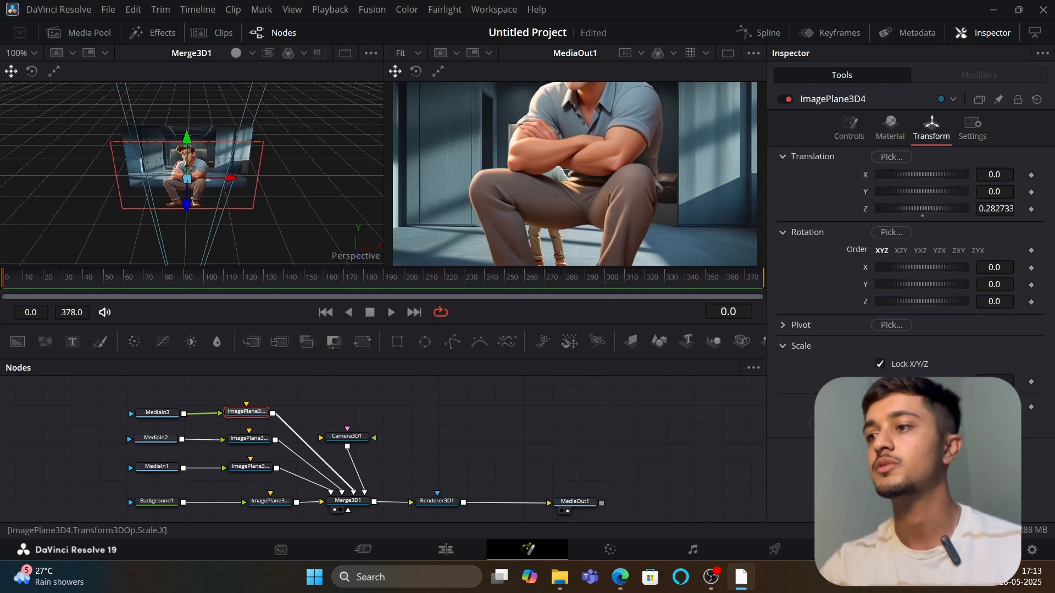
{"action": "left_click_drag", "start_coordinate": [929, 382], "coordinate": [897, 382]}
{"action": "mouse_move", "coordinate": [187, 142]}
{"action": "left_mouse_down"}
{"action": "mouse_move", "coordinate": [188, 133]}
{"action": "mouse_move", "coordinate": [188, 152]}
{"action": "left_mouse_up"}
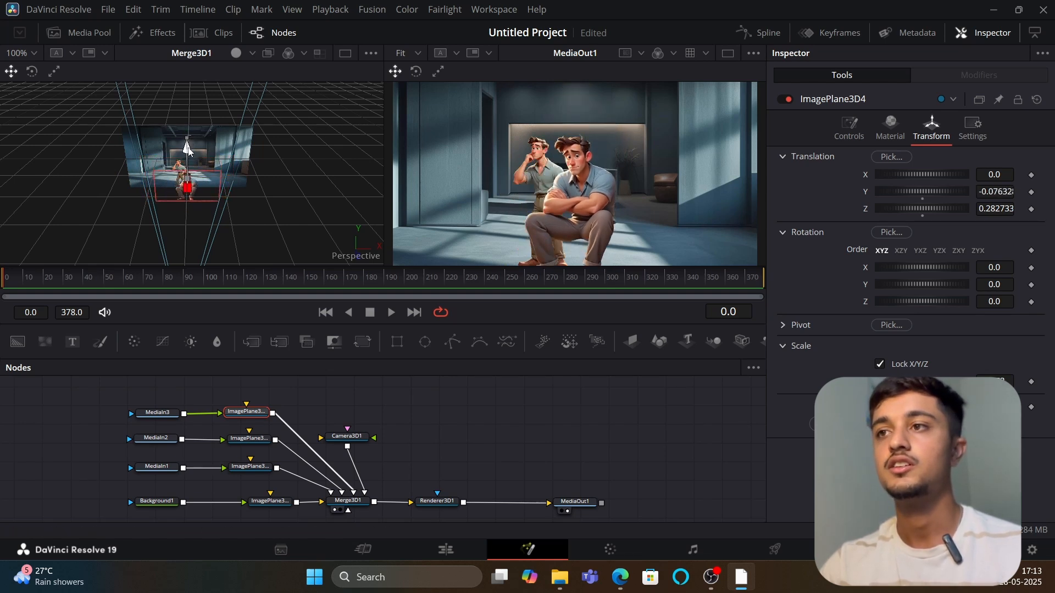
{"action": "left_click_drag", "start_coordinate": [230, 188], "coordinate": [238, 192]}
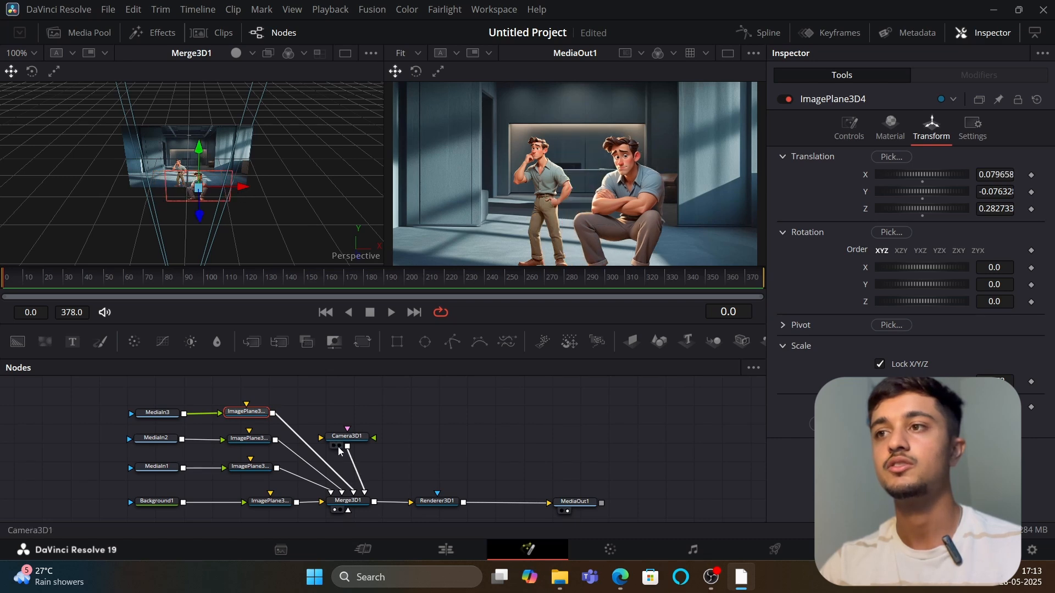
Step: Add Adobe Express - file.png above MediaIn3 and connect it through a fifth Image Plane 3D node to Merge3D1
{"action": "left_click_drag", "start_coordinate": [401, 358], "coordinate": [400, 311]}
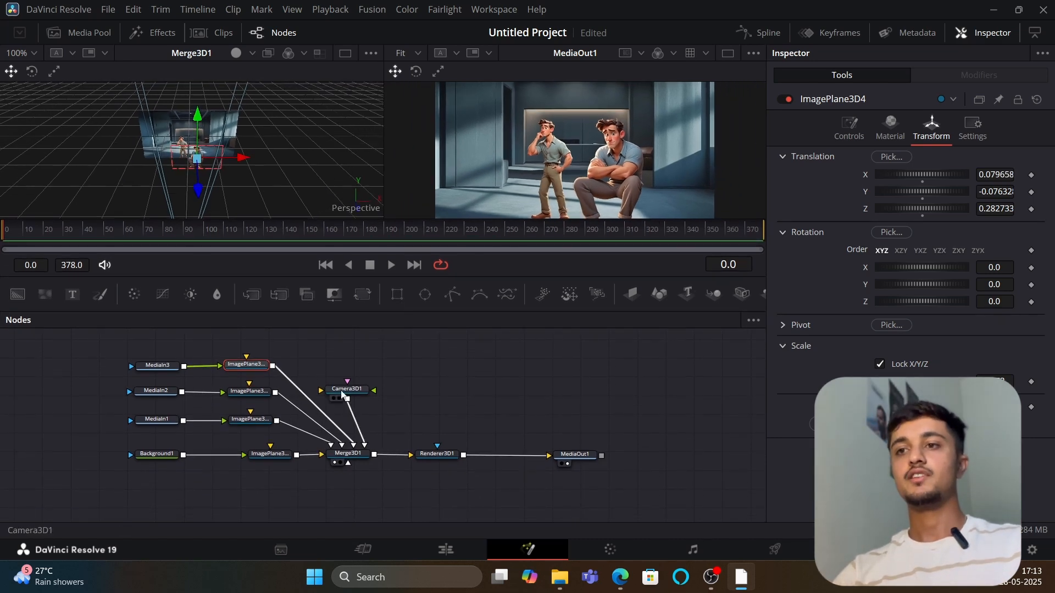
{"action": "scroll", "coordinate": [341, 391], "scroll_direction": "up", "scroll_amount": 3}
{"action": "scroll", "coordinate": [332, 395], "scroll_direction": "up", "scroll_amount": 2}
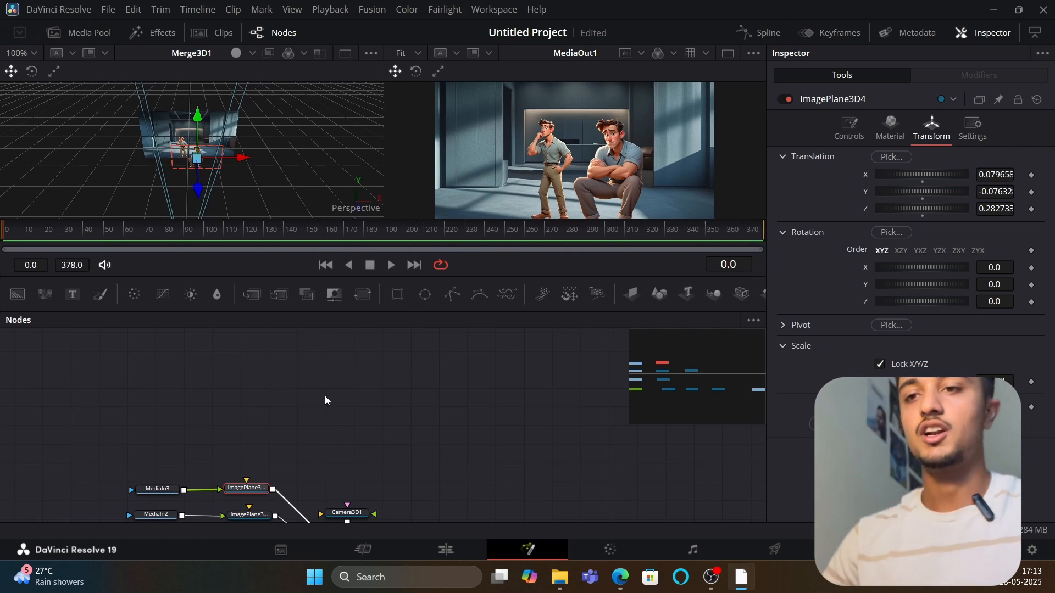
{"action": "left_click", "coordinate": [82, 33]}
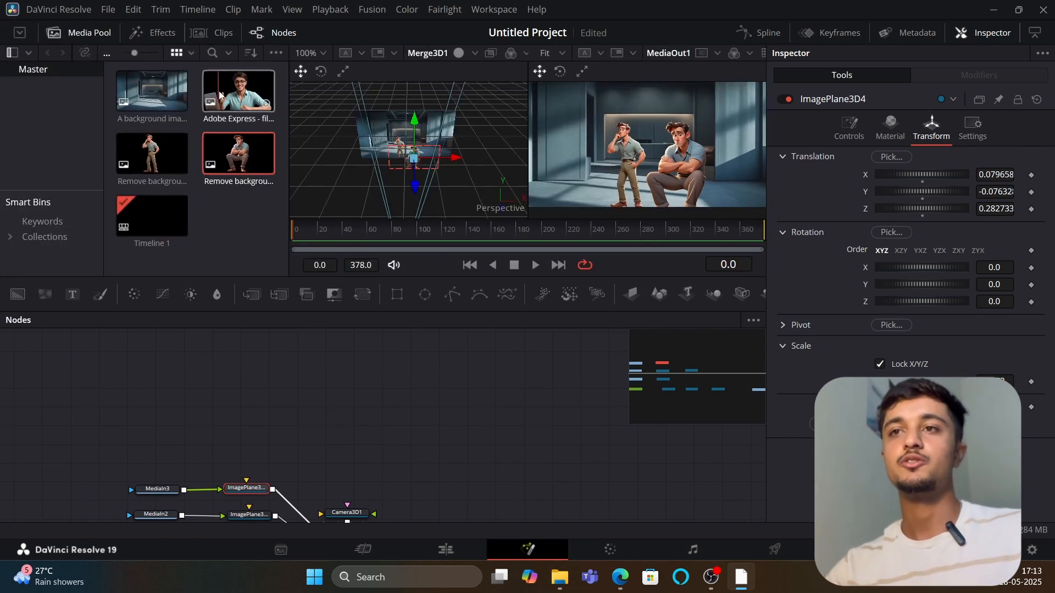
{"action": "left_click_drag", "start_coordinate": [219, 100], "coordinate": [163, 453]}
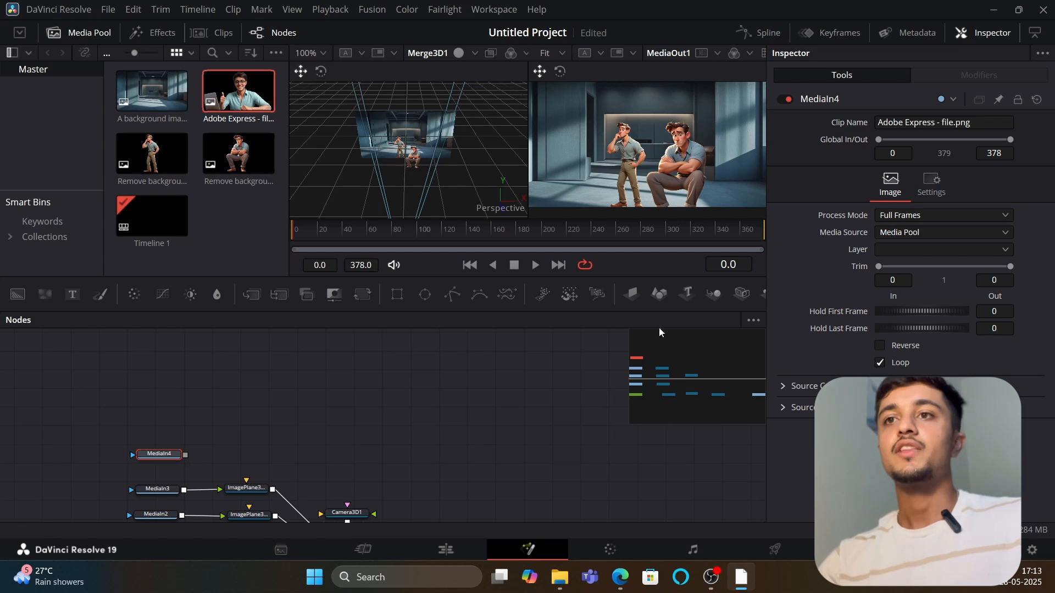
{"action": "left_click_drag", "start_coordinate": [632, 294], "coordinate": [228, 456]}
{"action": "scroll", "coordinate": [302, 447], "scroll_direction": "down", "scroll_amount": 3}
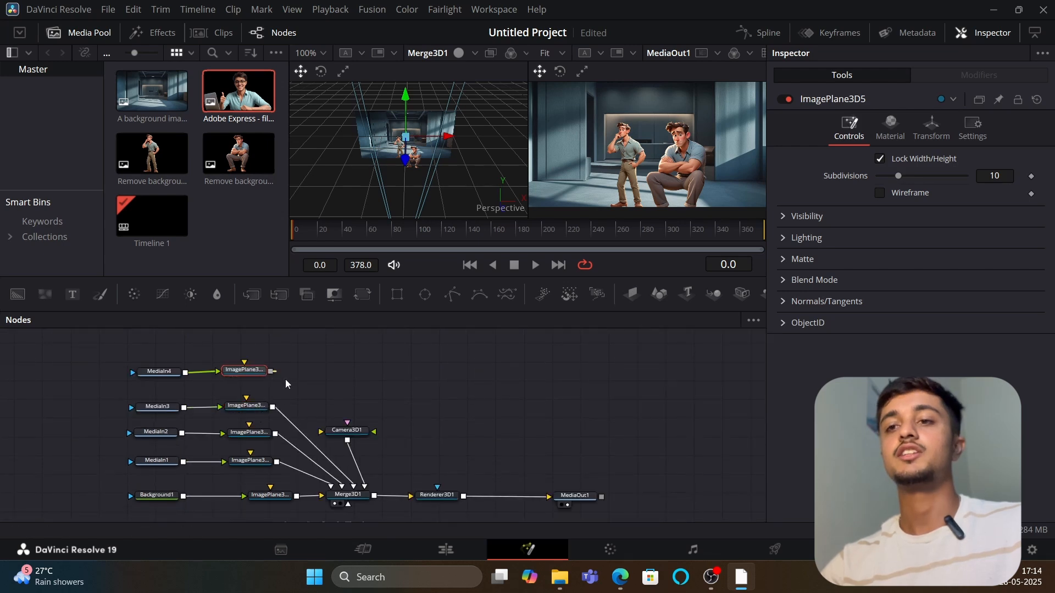
{"action": "left_click_drag", "start_coordinate": [271, 373], "coordinate": [342, 498]}
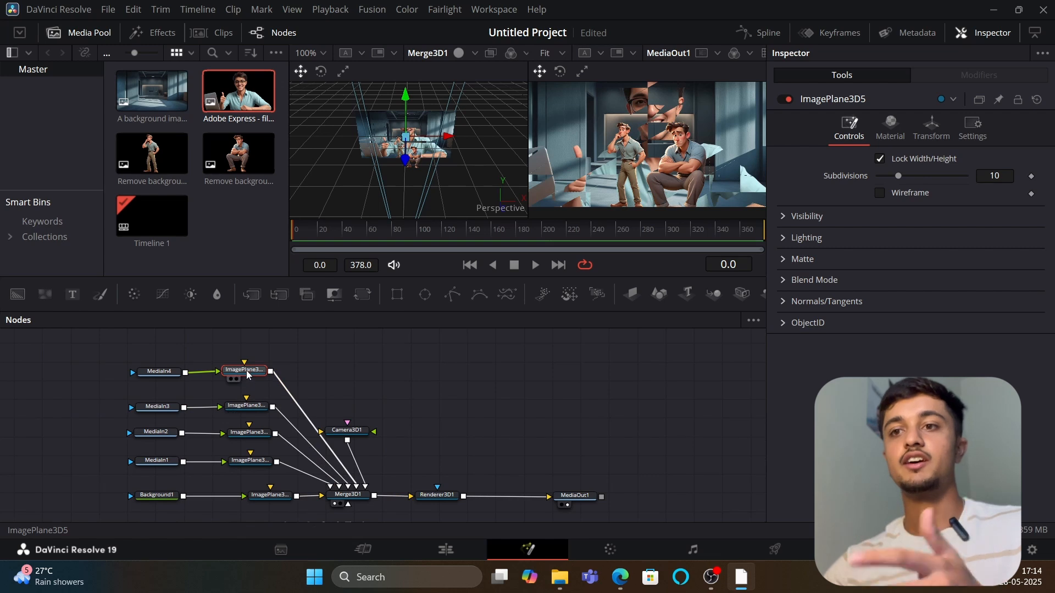
{"action": "left_click_drag", "start_coordinate": [247, 375], "coordinate": [251, 379]}
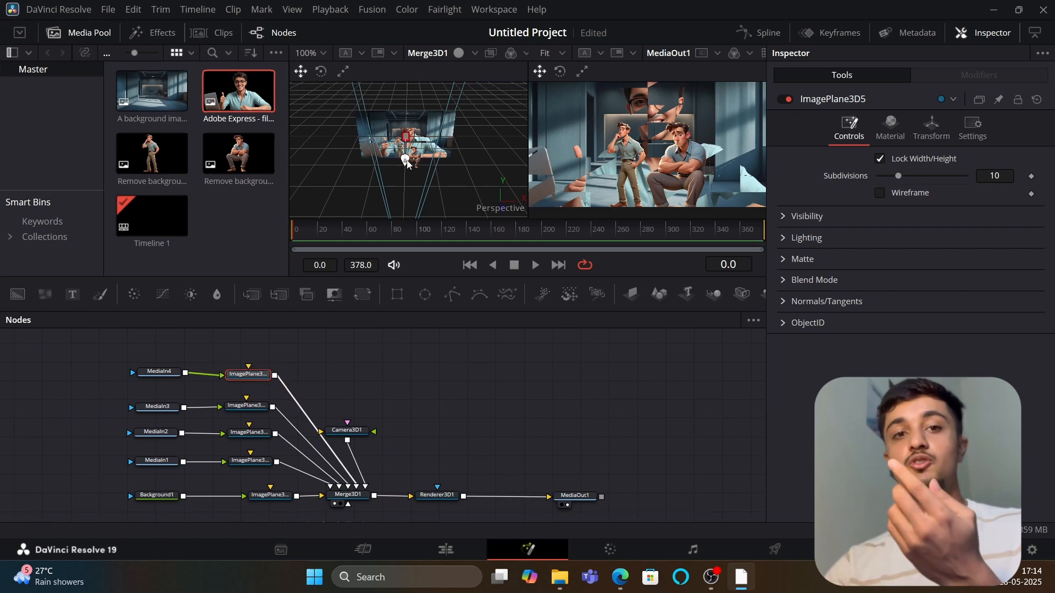
Step: Move the smiling character's plane toward the camera, then hide the media pool and enlarge the viewers
{"action": "left_click_drag", "start_coordinate": [407, 163], "coordinate": [416, 188]}
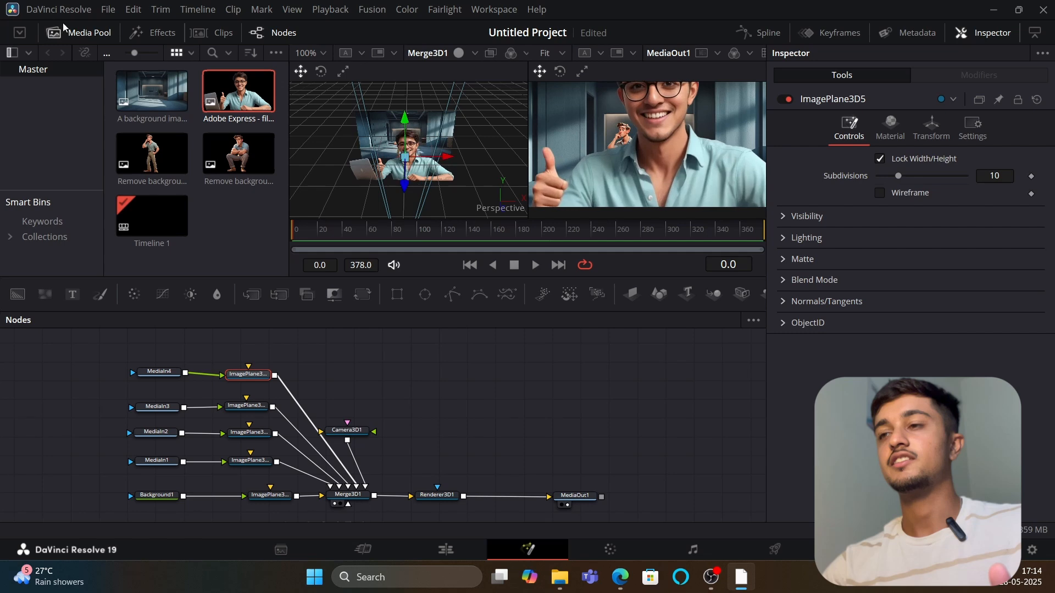
{"action": "left_click", "coordinate": [101, 40]}
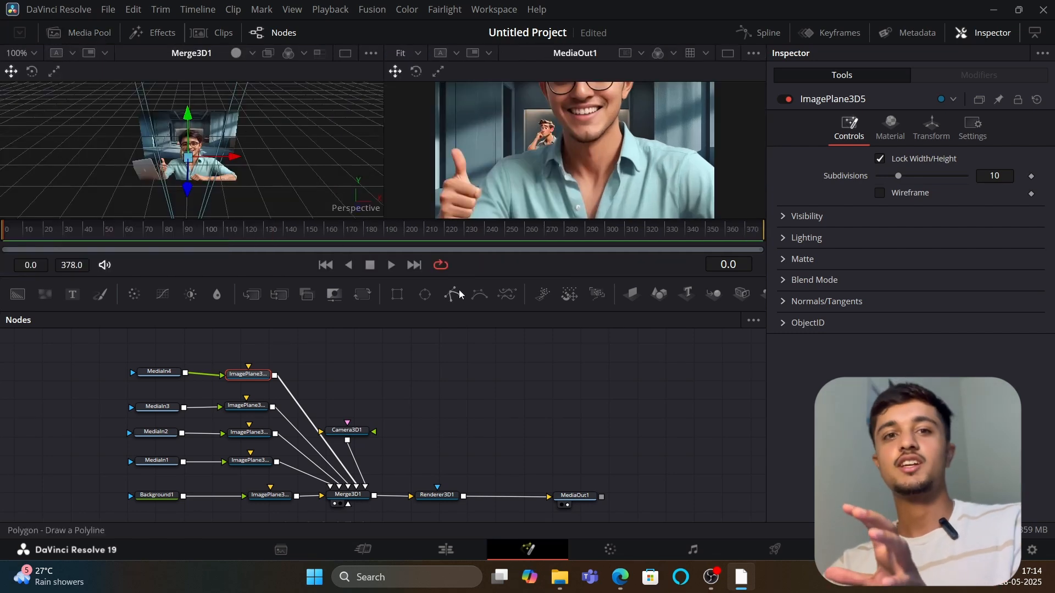
{"action": "left_click_drag", "start_coordinate": [479, 279], "coordinate": [474, 300]}
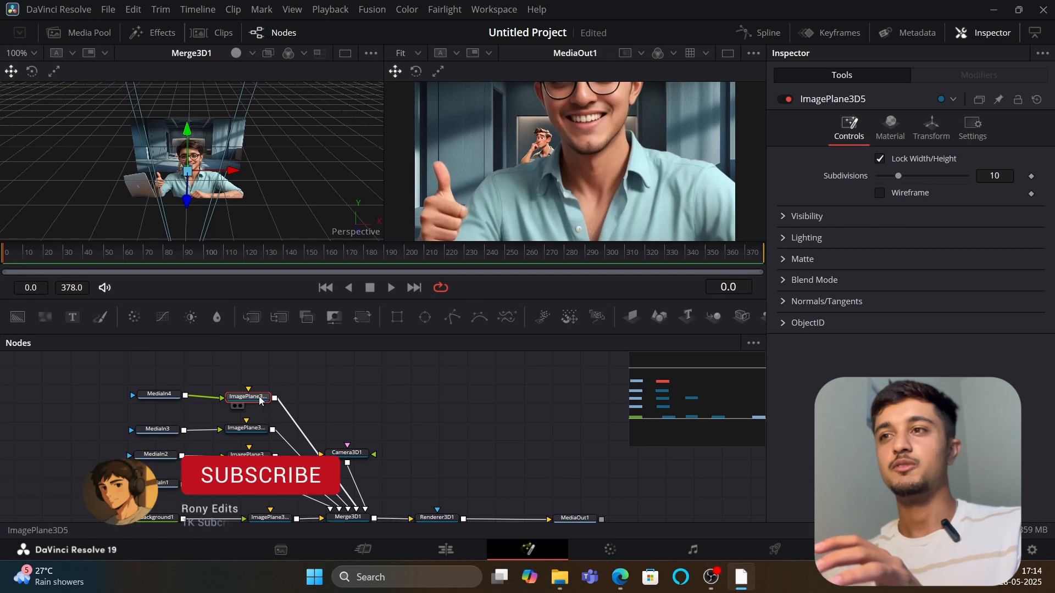
Step: Reposition the Camera3D1 node in open space away from the image planes and display Merge3D1 in the empty viewer
{"action": "left_click_drag", "start_coordinate": [260, 400], "coordinate": [254, 399]}
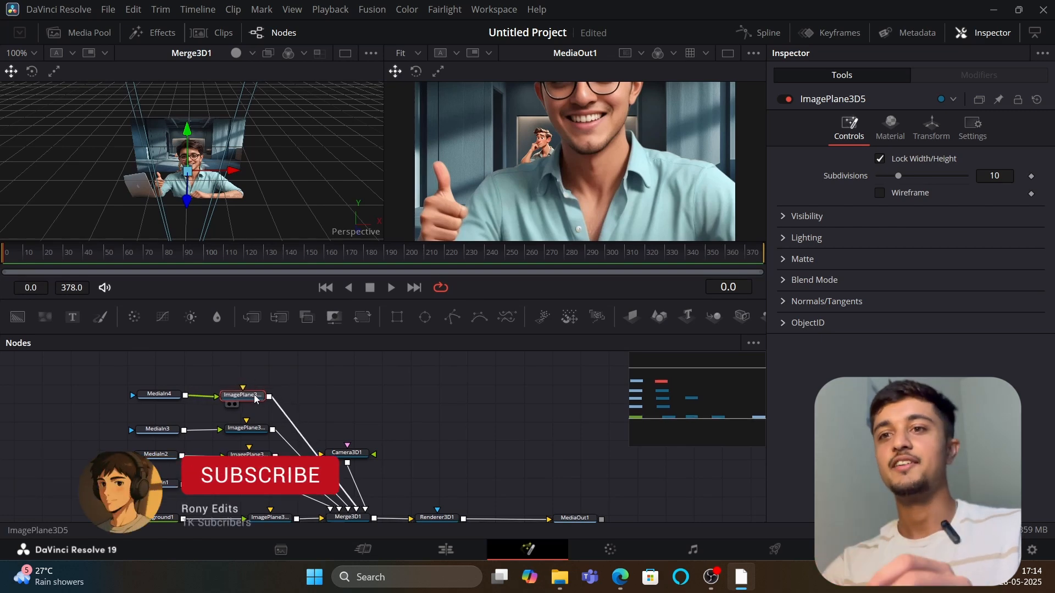
{"action": "left_click_drag", "start_coordinate": [364, 454], "coordinate": [423, 394]}
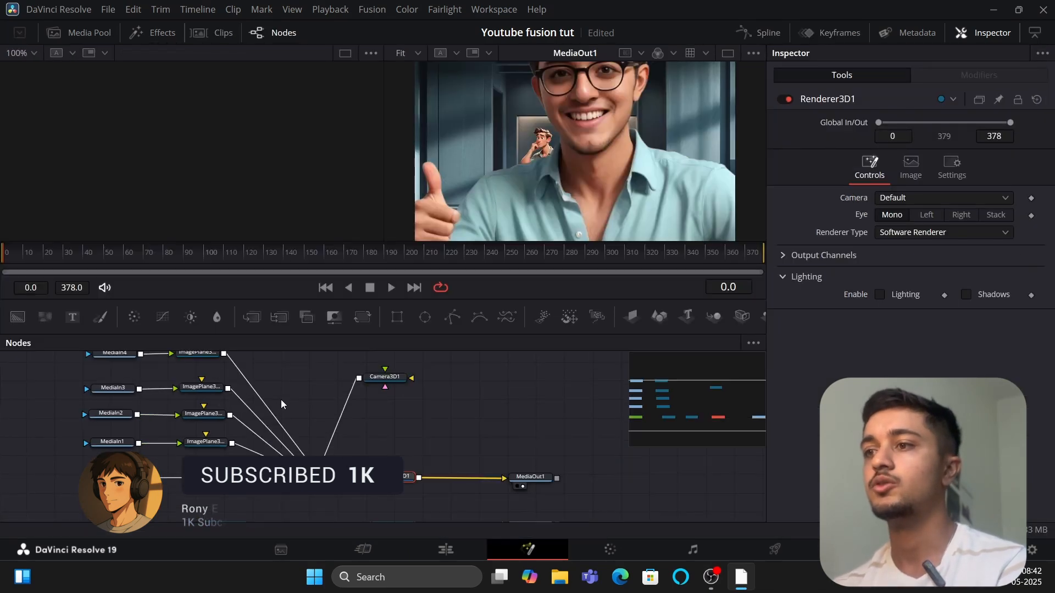
{"action": "left_click", "coordinate": [390, 422]}
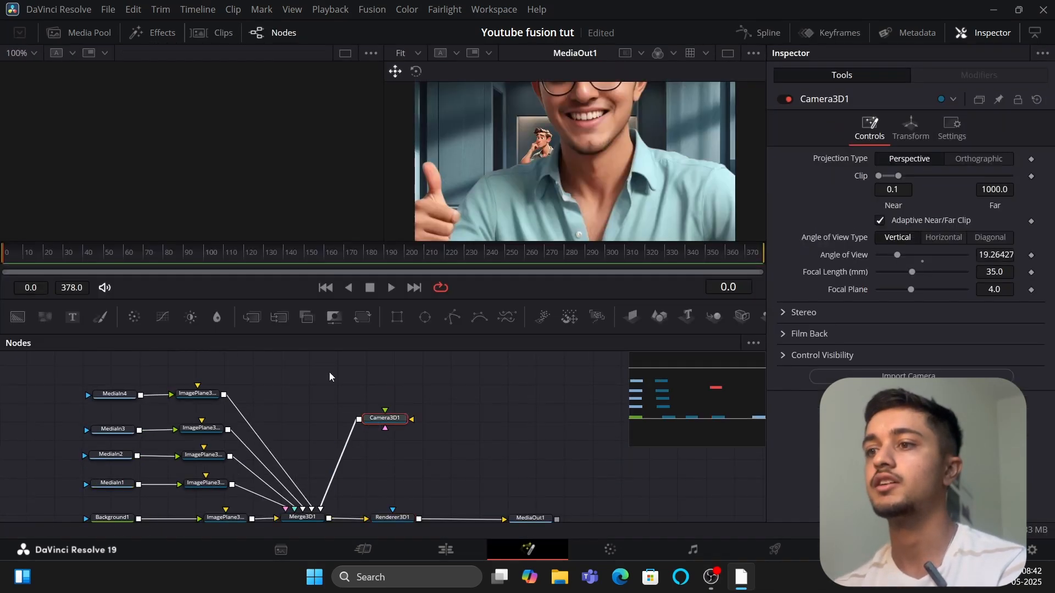
{"action": "scroll", "coordinate": [358, 429], "scroll_direction": "down", "scroll_amount": 3}
{"action": "left_click", "coordinate": [290, 486]}
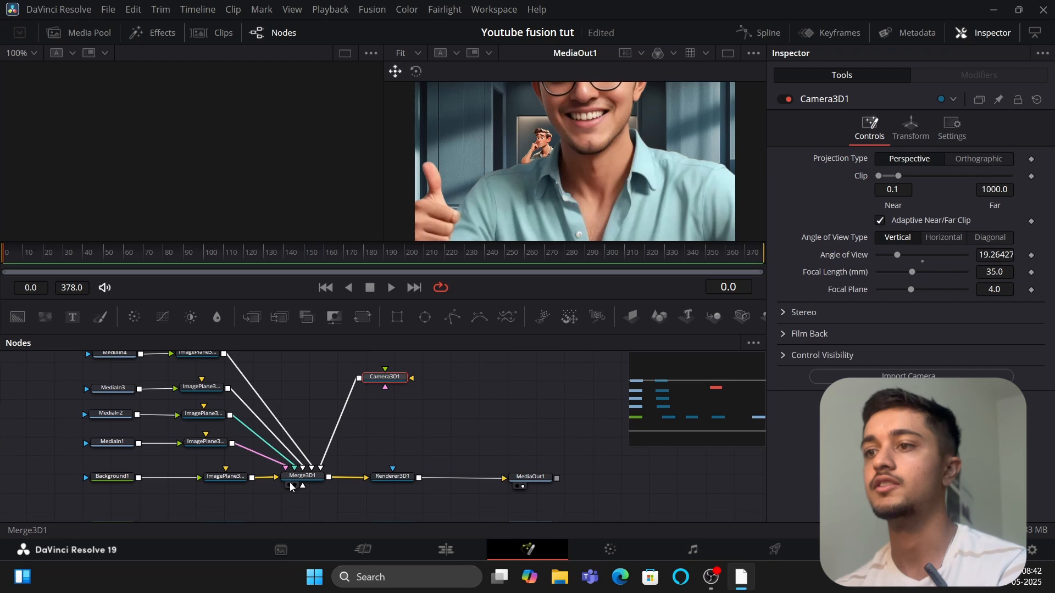
{"action": "scroll", "coordinate": [244, 226], "scroll_direction": "down", "scroll_amount": 2}
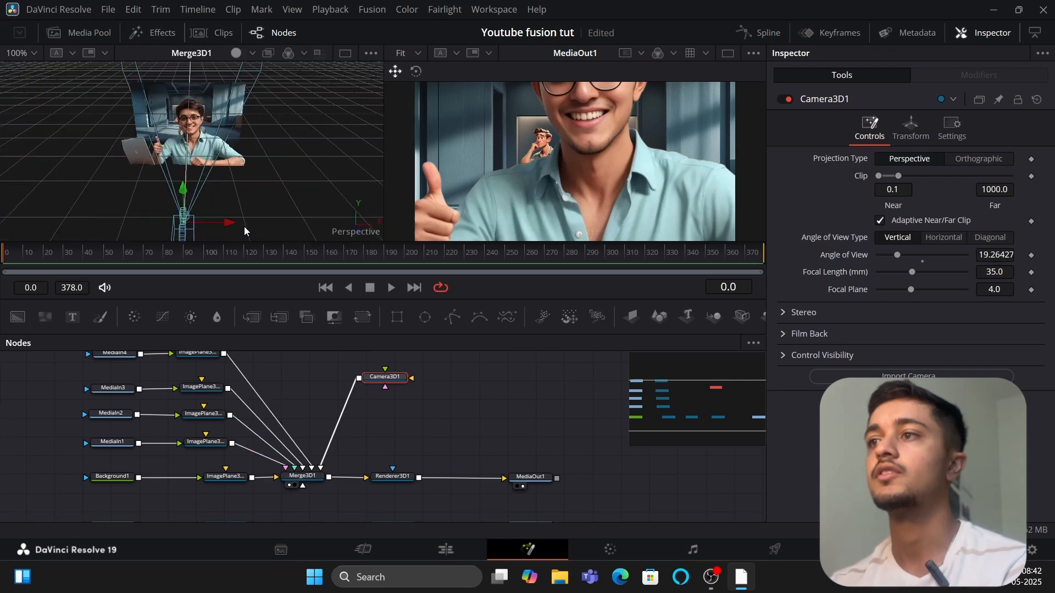
{"action": "scroll", "coordinate": [222, 192], "scroll_direction": "up", "scroll_amount": 2}
{"action": "scroll", "coordinate": [224, 203], "scroll_direction": "down", "scroll_amount": 1}
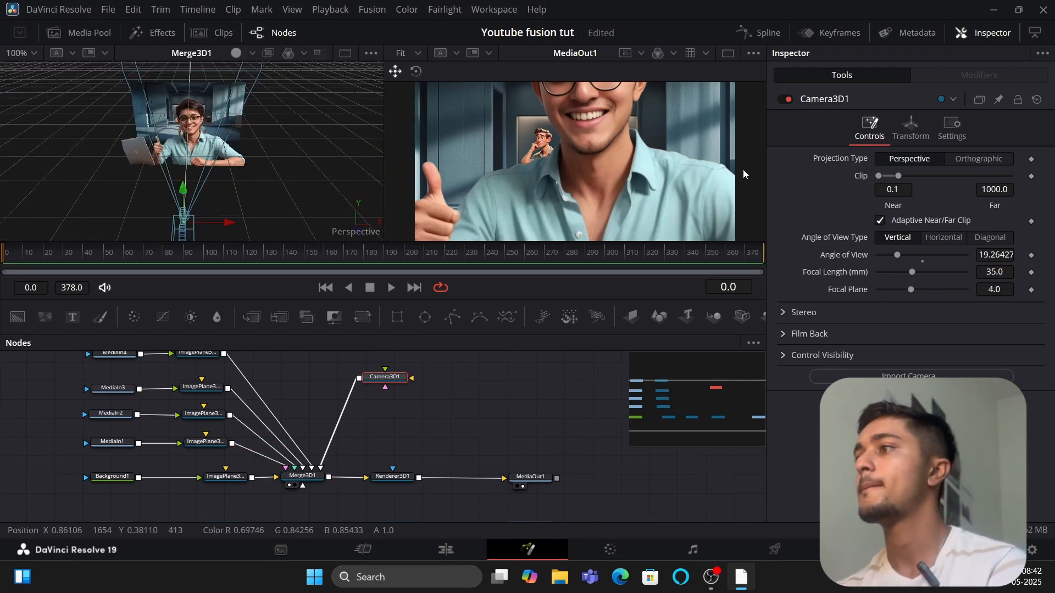
Step: Enlarge the viewers and pull Camera3D1 back to Z 1.57
{"action": "left_click", "coordinate": [910, 128]}
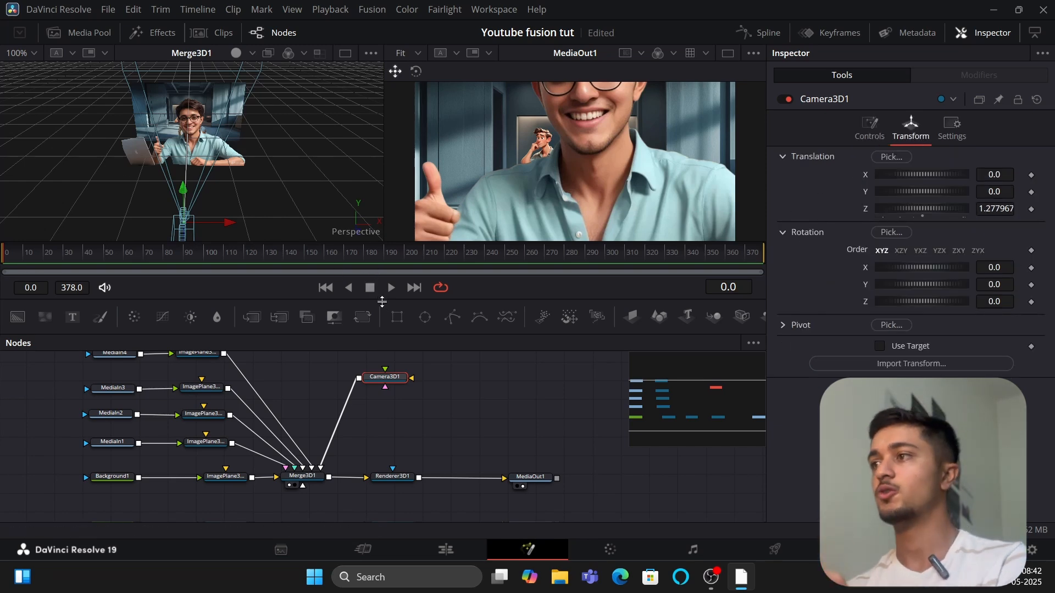
{"action": "left_click_drag", "start_coordinate": [383, 334], "coordinate": [383, 400]}
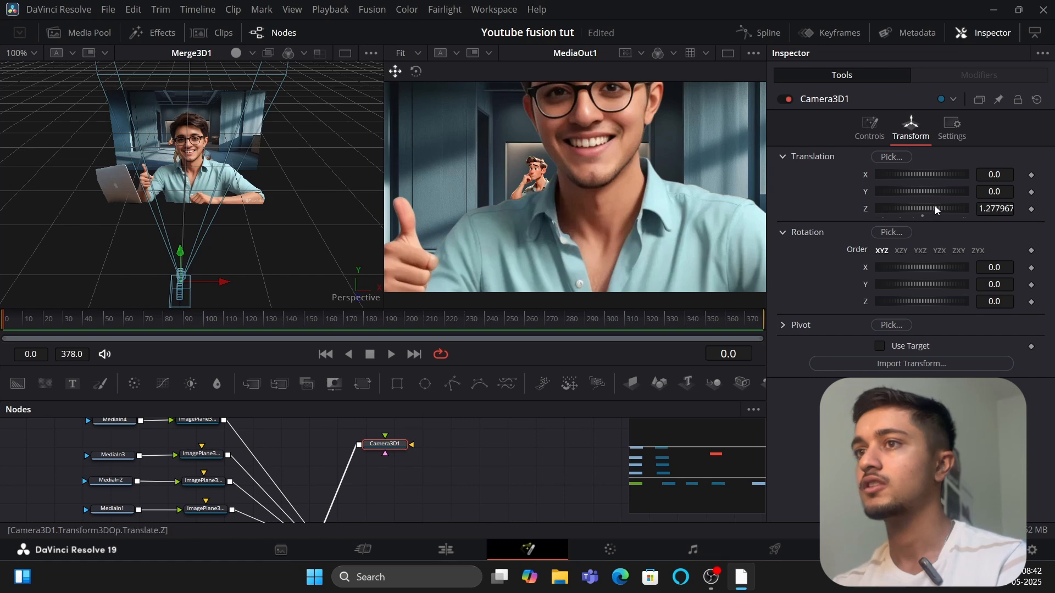
{"action": "left_click_drag", "start_coordinate": [935, 208], "coordinate": [936, 207]}
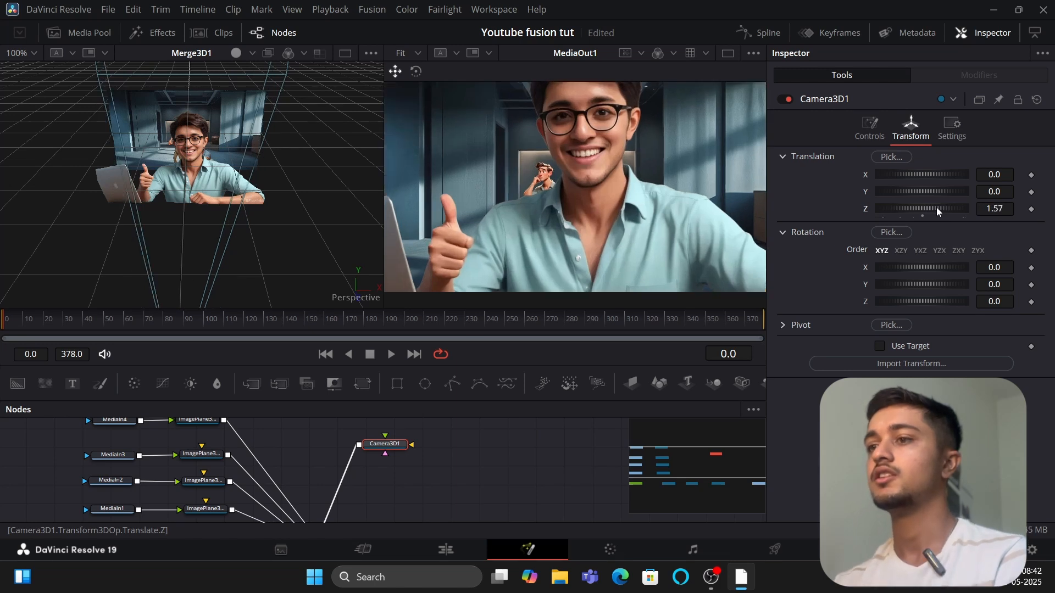
Step: Scale down the smiling character's plane, ImagePlane3D5, and lower it to about Y -0.037
{"action": "scroll", "coordinate": [318, 456], "scroll_direction": "up", "scroll_amount": 3}
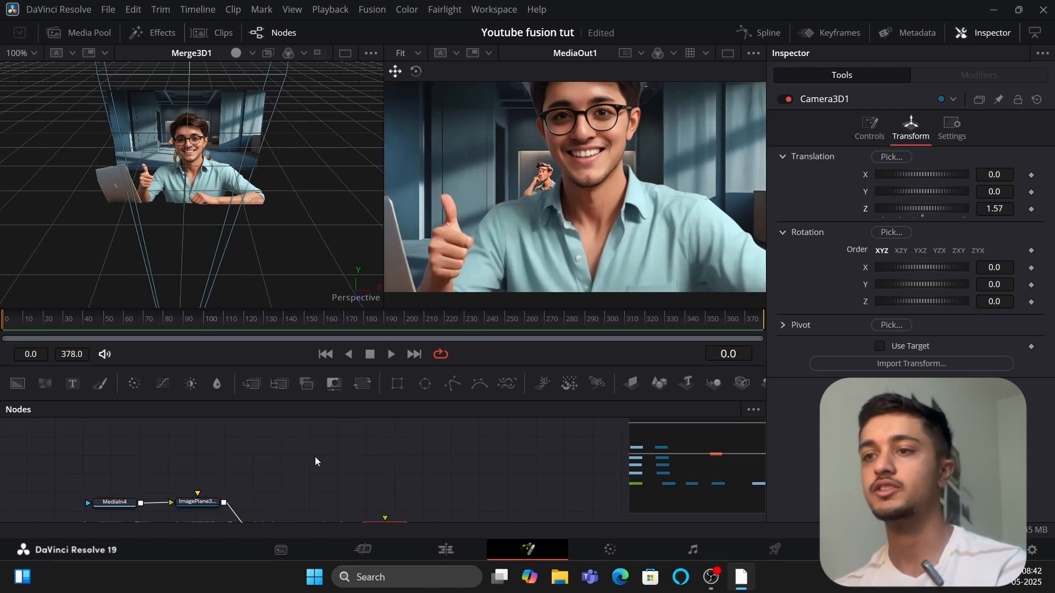
{"action": "left_click", "coordinate": [203, 502]}
{"action": "left_click", "coordinate": [932, 128]}
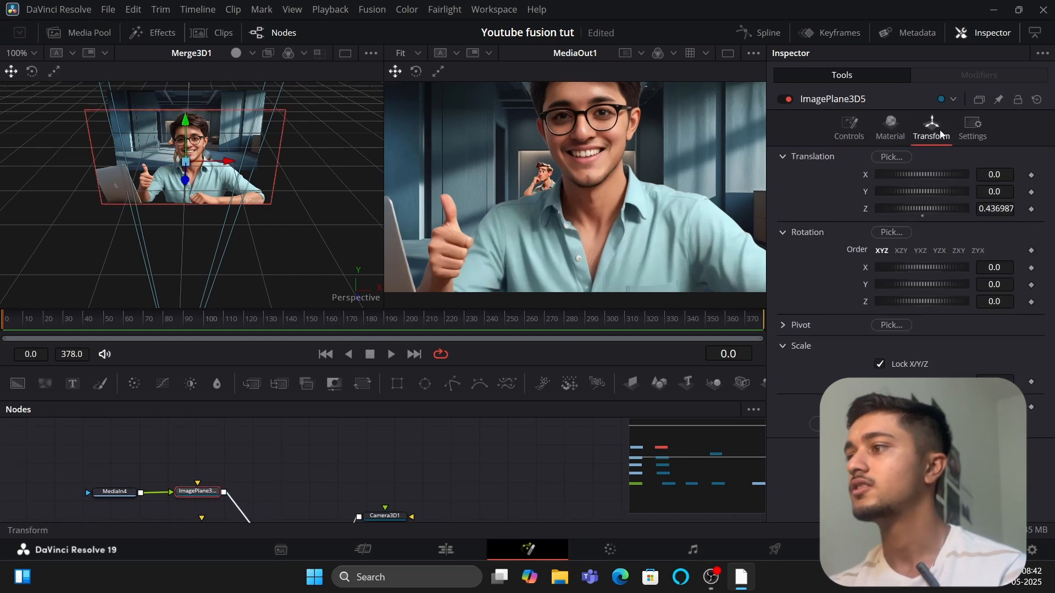
{"action": "mouse_move", "coordinate": [922, 382]}
{"action": "left_mouse_down"}
{"action": "mouse_move", "coordinate": [900, 381]}
{"action": "mouse_move", "coordinate": [909, 381]}
{"action": "left_mouse_up"}
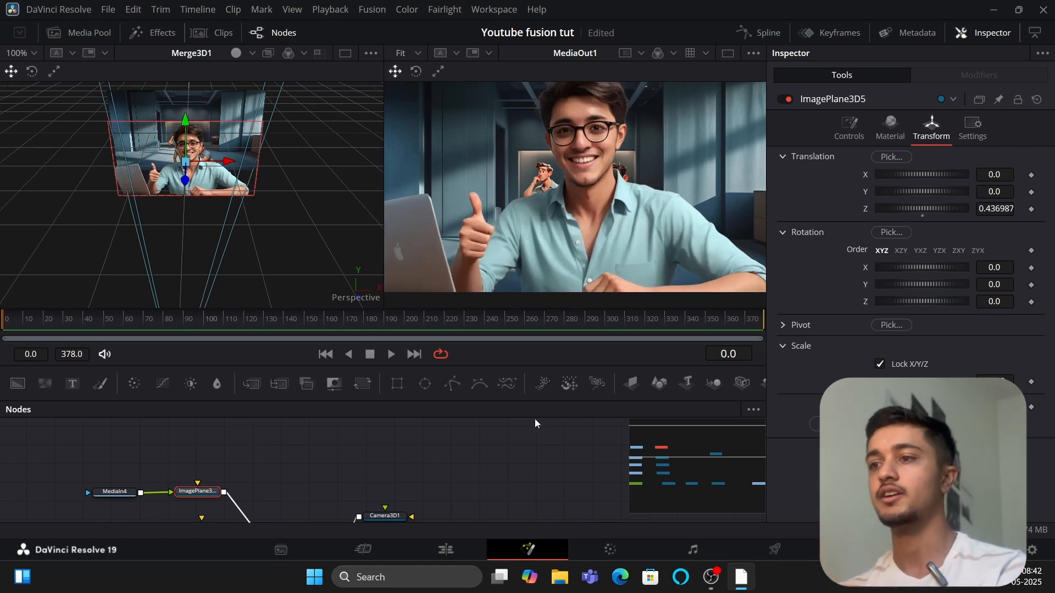
{"action": "left_click", "coordinate": [383, 516]}
{"action": "scroll", "coordinate": [383, 511], "scroll_direction": "down", "scroll_amount": 1}
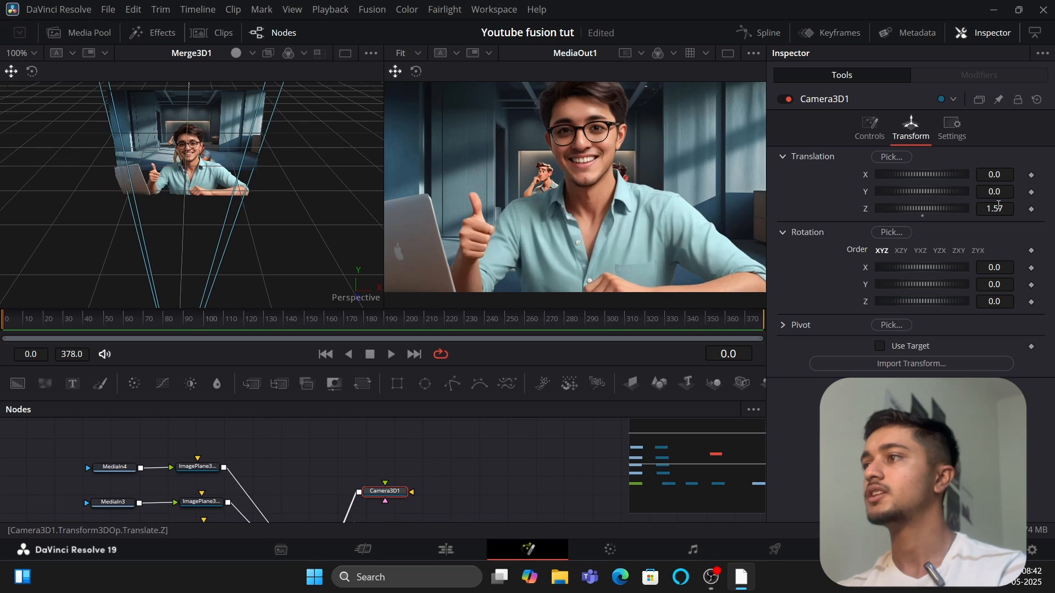
{"action": "scroll", "coordinate": [254, 482], "scroll_direction": "down", "scroll_amount": 2}
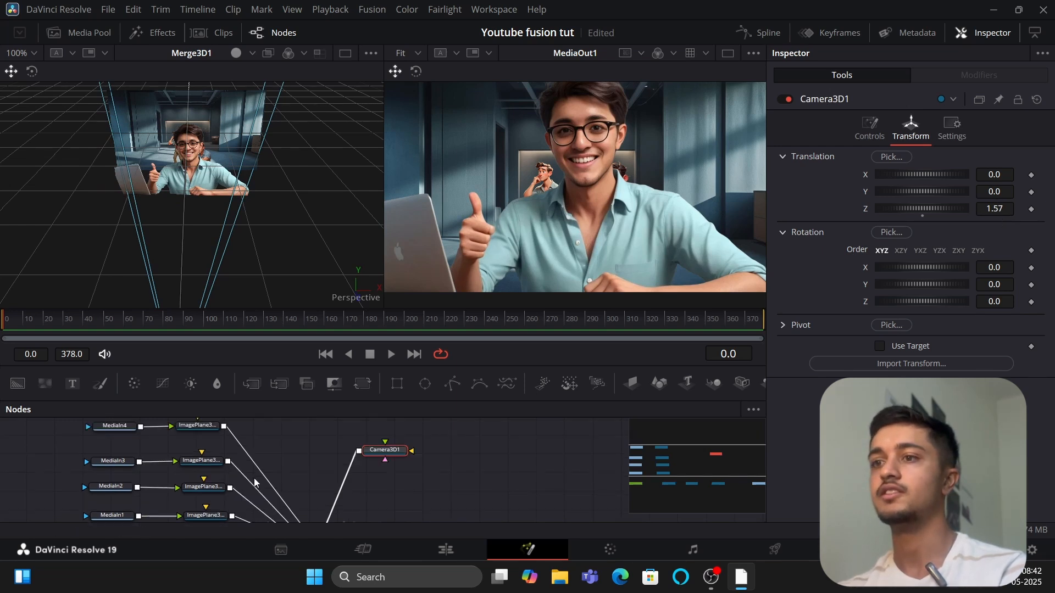
{"action": "left_click", "coordinate": [203, 430]}
{"action": "scroll", "coordinate": [203, 430], "scroll_direction": "up", "scroll_amount": 1}
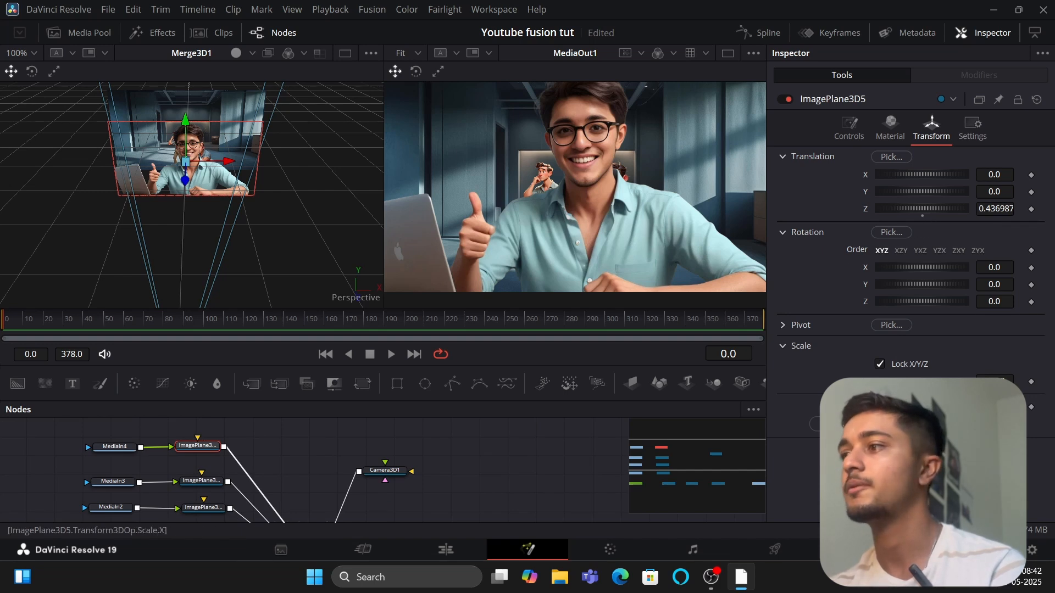
{"action": "mouse_move", "coordinate": [922, 382]}
{"action": "left_mouse_down"}
{"action": "mouse_move", "coordinate": [903, 382]}
{"action": "mouse_move", "coordinate": [911, 381]}
{"action": "left_mouse_up"}
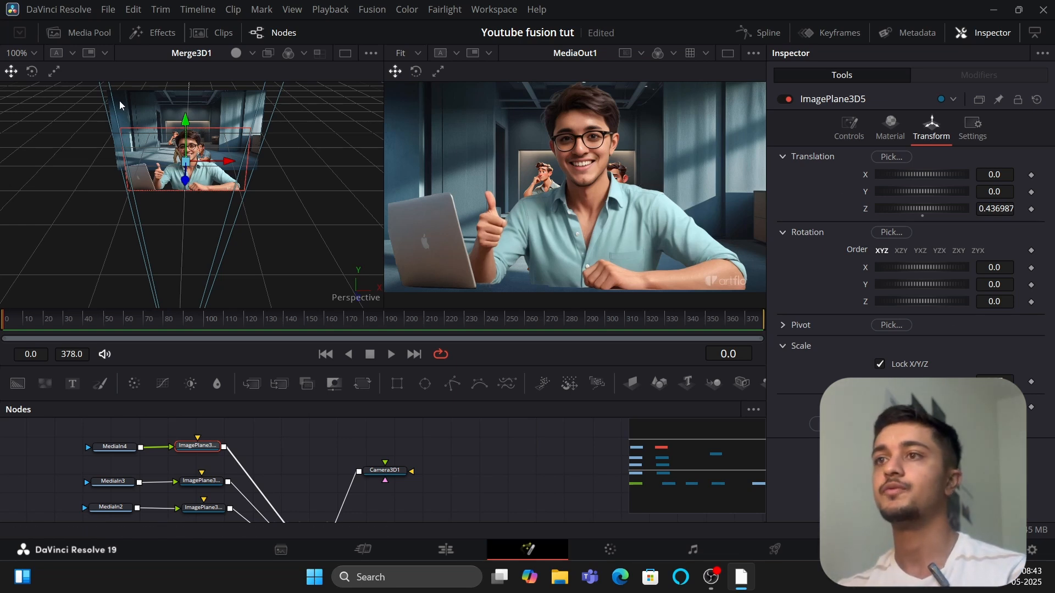
{"action": "left_click_drag", "start_coordinate": [187, 118], "coordinate": [186, 125]}
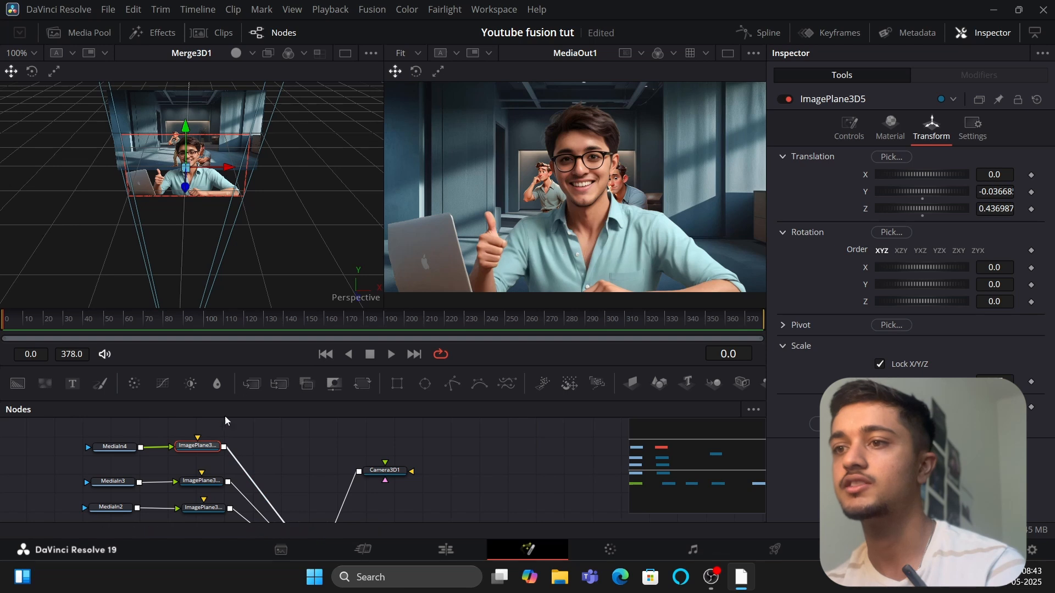
Step: Shift the sitting and standing characters' planes slightly outward to either side of the smiling character
{"action": "left_click", "coordinate": [208, 487]}
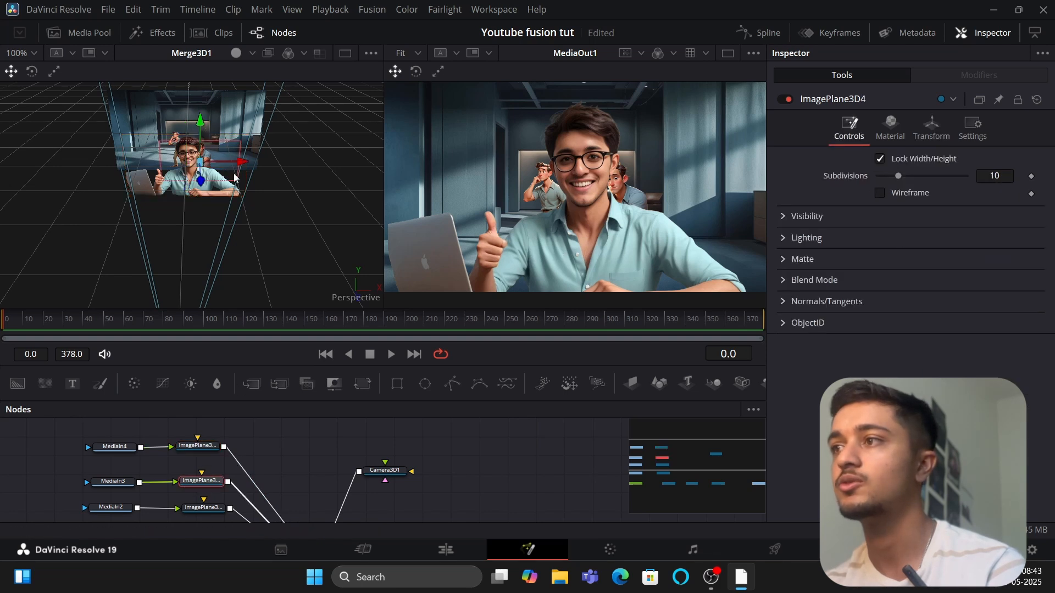
{"action": "left_click_drag", "start_coordinate": [240, 163], "coordinate": [244, 163]}
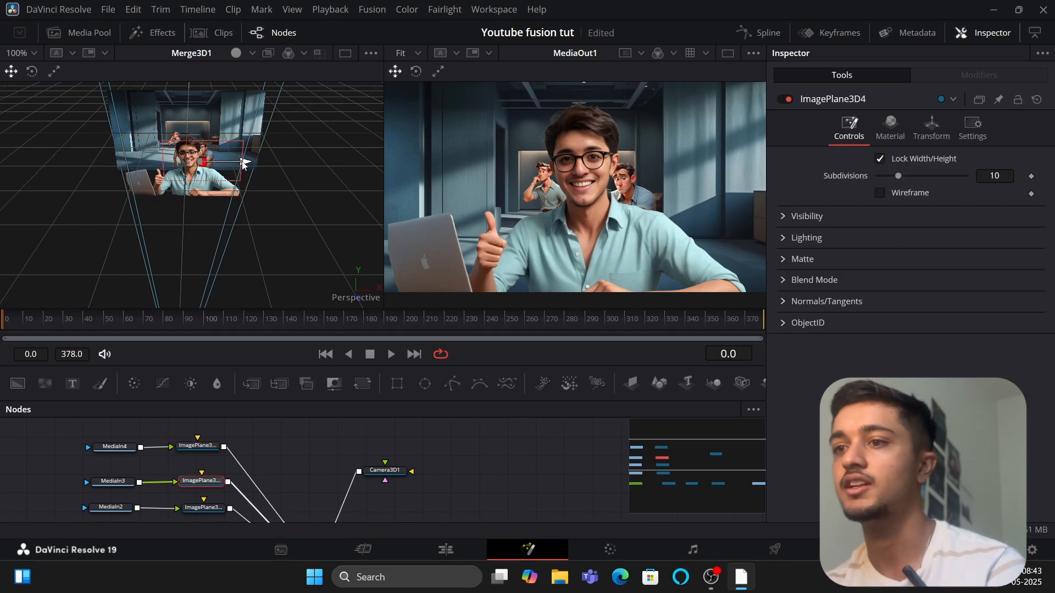
{"action": "left_click", "coordinate": [202, 507]}
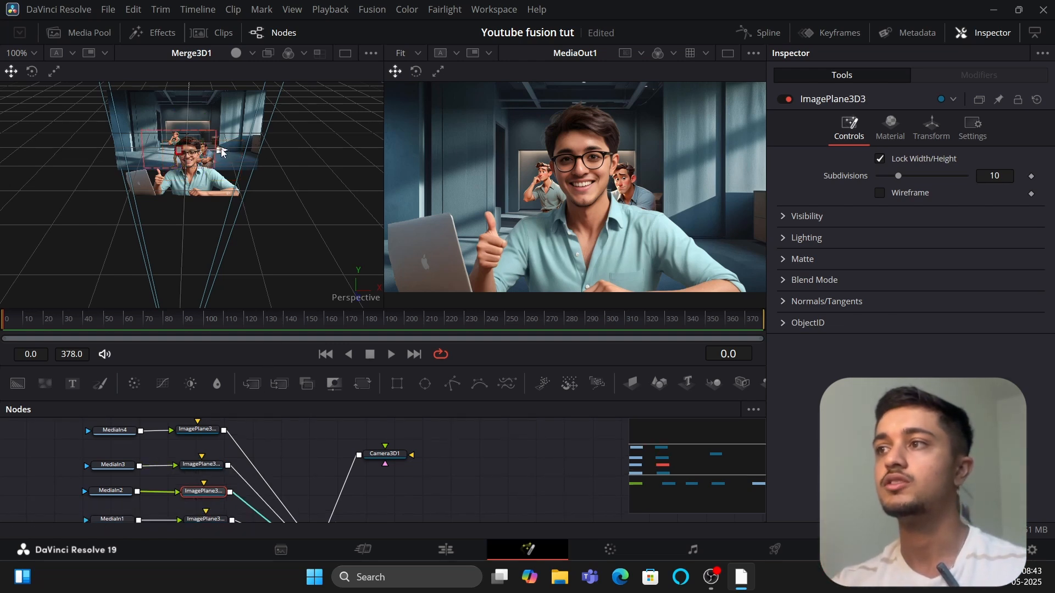
{"action": "left_click_drag", "start_coordinate": [219, 150], "coordinate": [218, 149]}
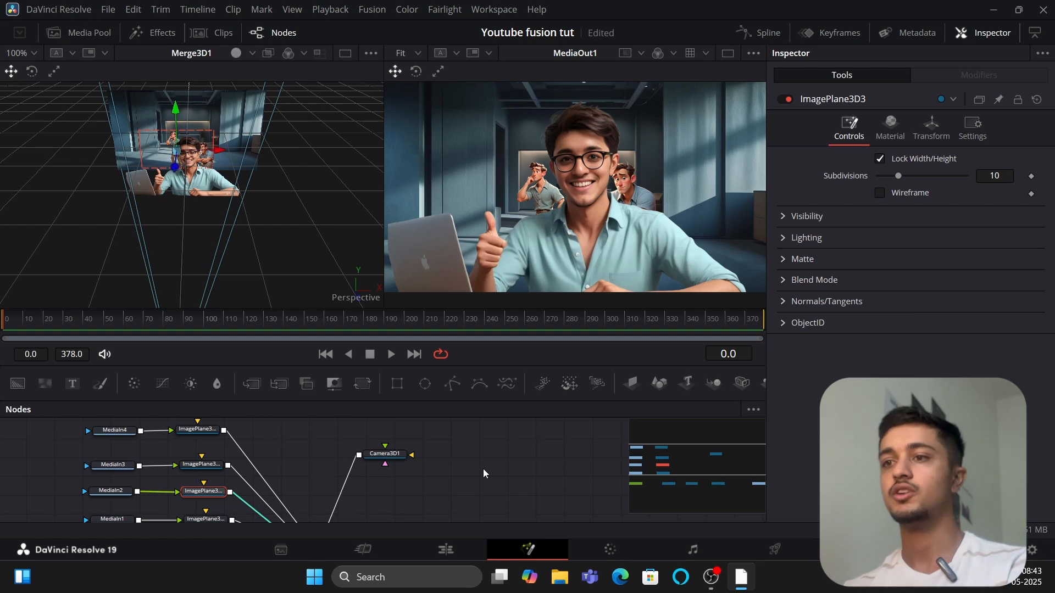
Step: Test the depth by moving Camera3D1 through the scene along Z, then leave it at about Z 1.14
{"action": "left_click", "coordinate": [384, 454]}
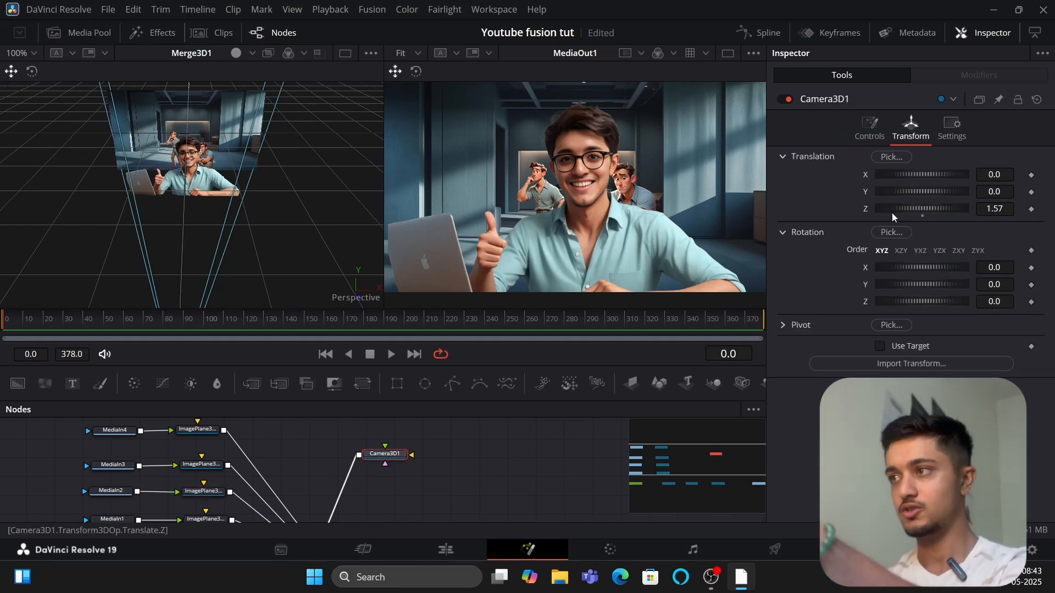
{"action": "left_click_drag", "start_coordinate": [894, 206], "coordinate": [891, 205]}
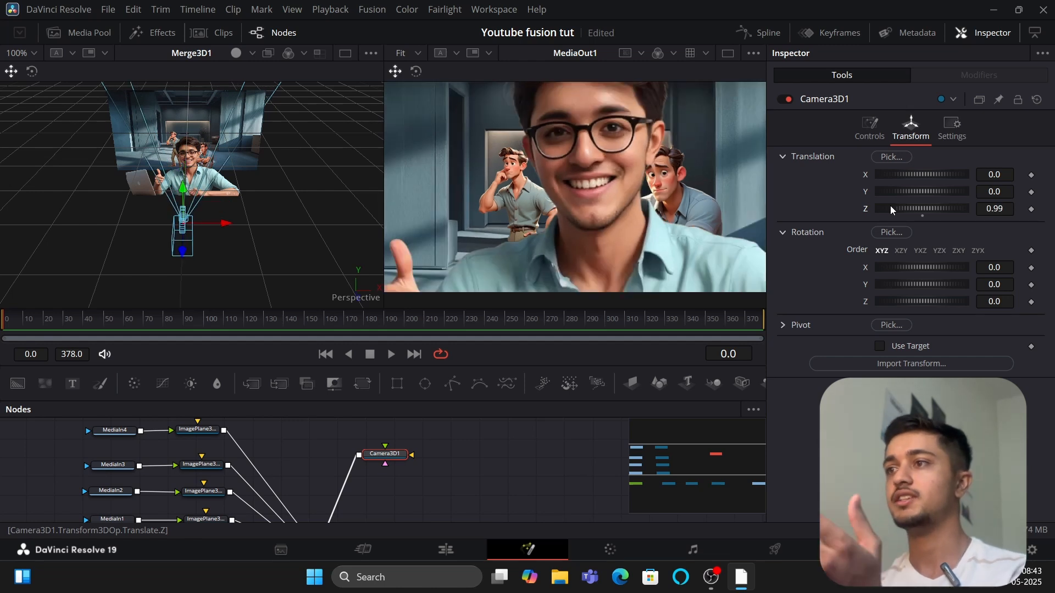
{"action": "key", "text": "ctrl+z"}
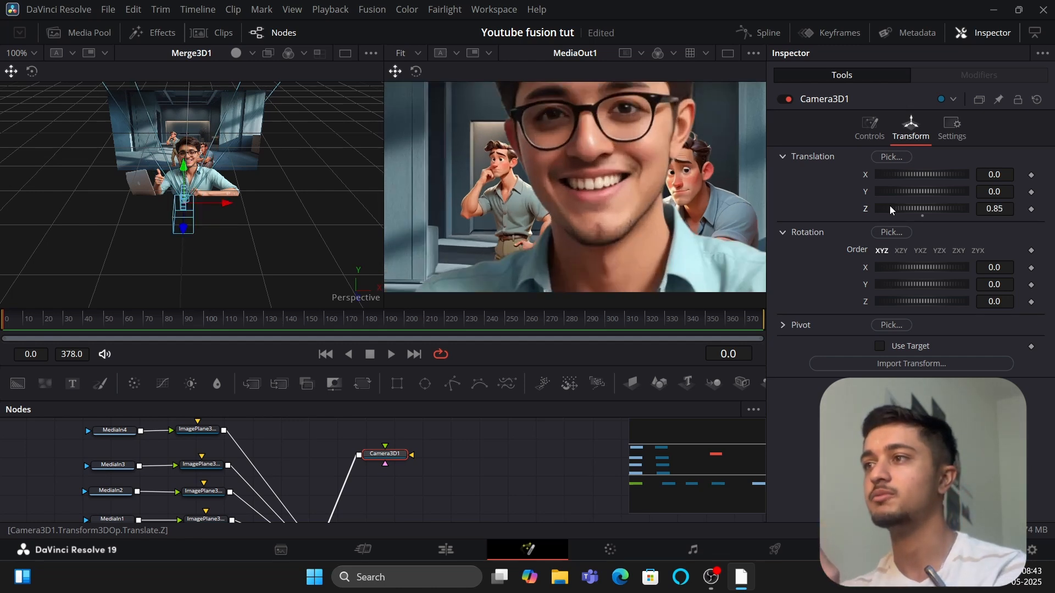
{"action": "key", "text": "ctrl+z"}
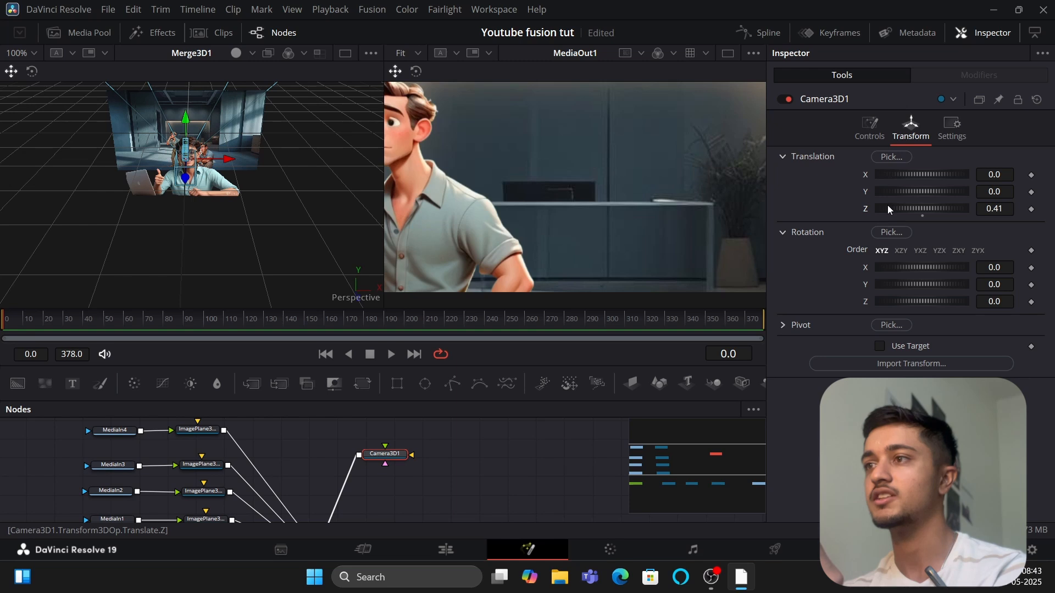
{"action": "left_click_drag", "start_coordinate": [888, 206], "coordinate": [891, 205]}
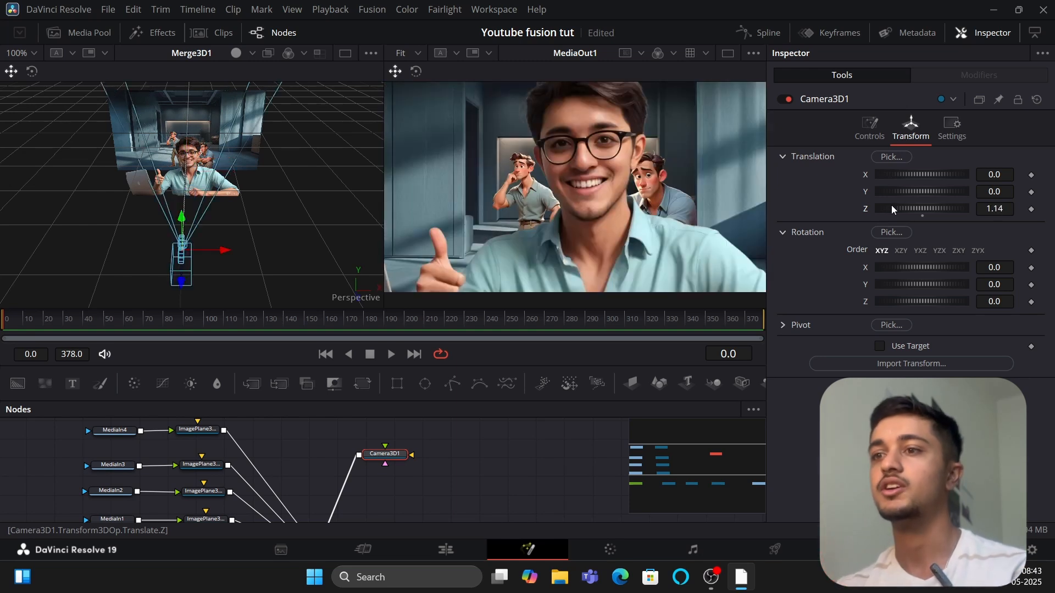
Step: Enlarge the node editor to fit the whole node tree and select the sitting character's plane, ImagePlane3D4
{"action": "left_click", "coordinate": [204, 492]}
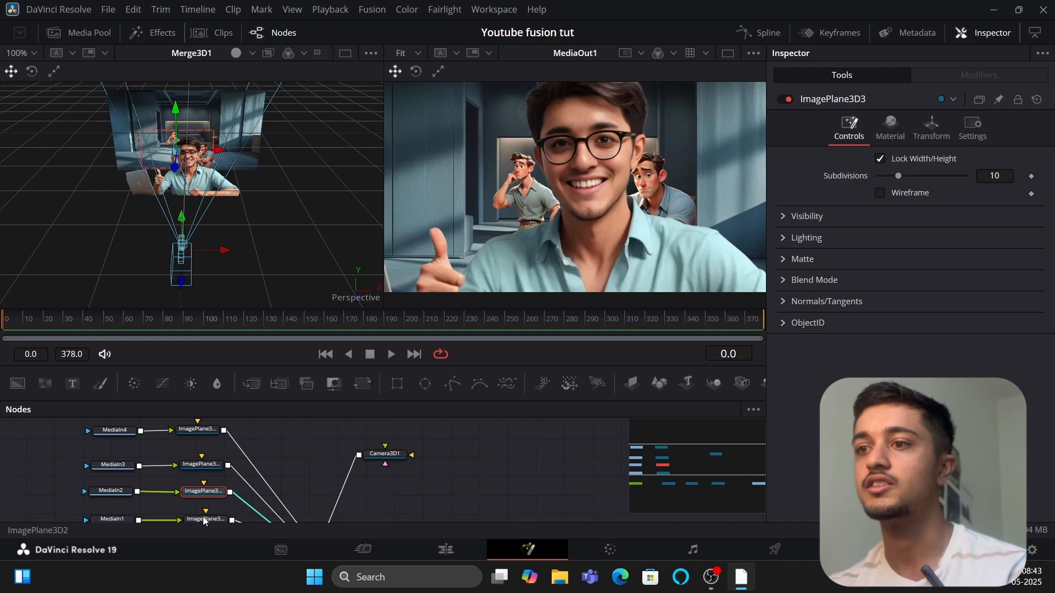
{"action": "left_click", "coordinate": [207, 520]}
{"action": "scroll", "coordinate": [206, 484], "scroll_direction": "up", "scroll_amount": 1}
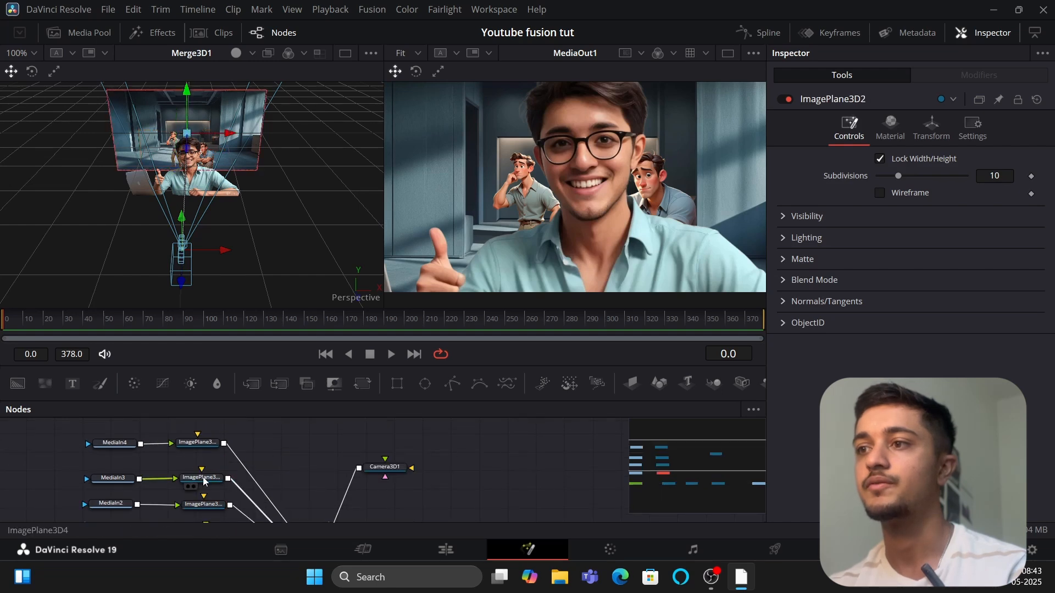
{"action": "left_click_drag", "start_coordinate": [376, 362], "coordinate": [376, 285]}
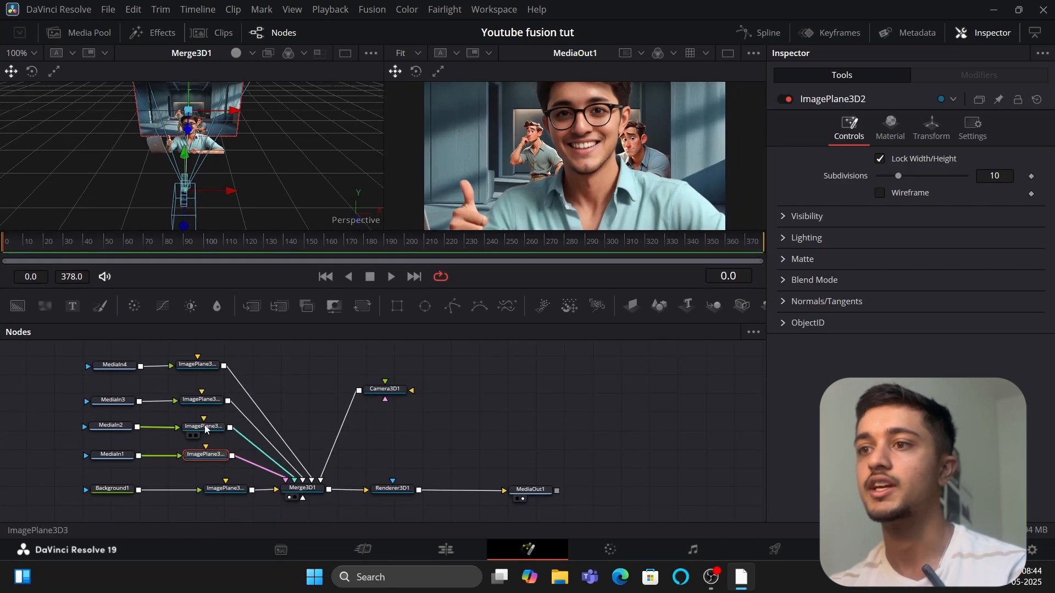
{"action": "left_click", "coordinate": [212, 403]}
{"action": "left_click", "coordinate": [212, 403]}
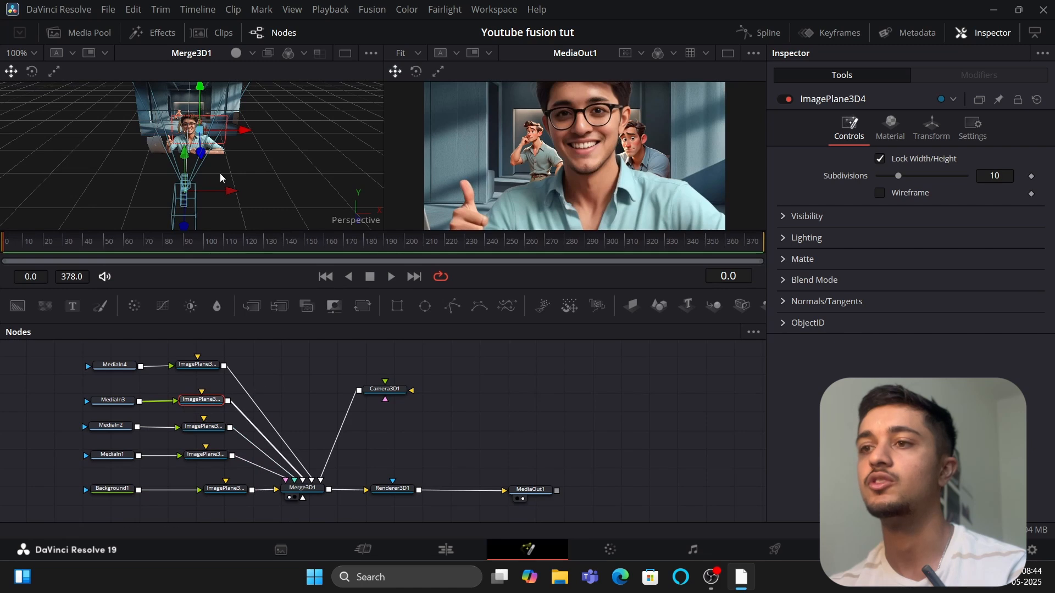
Step: Move the smiling character's plane toward the camera to about Z 0.799 and bring the sitting character's plane slightly forward
{"action": "left_click", "coordinate": [207, 364]}
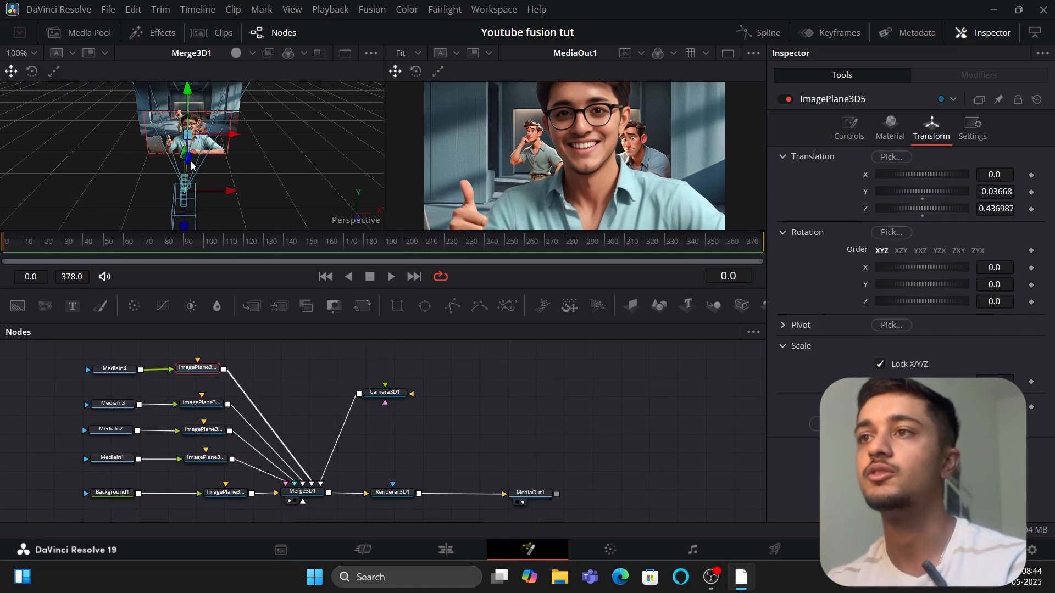
{"action": "left_click_drag", "start_coordinate": [189, 161], "coordinate": [220, 117]}
{"action": "left_click", "coordinate": [220, 118]}
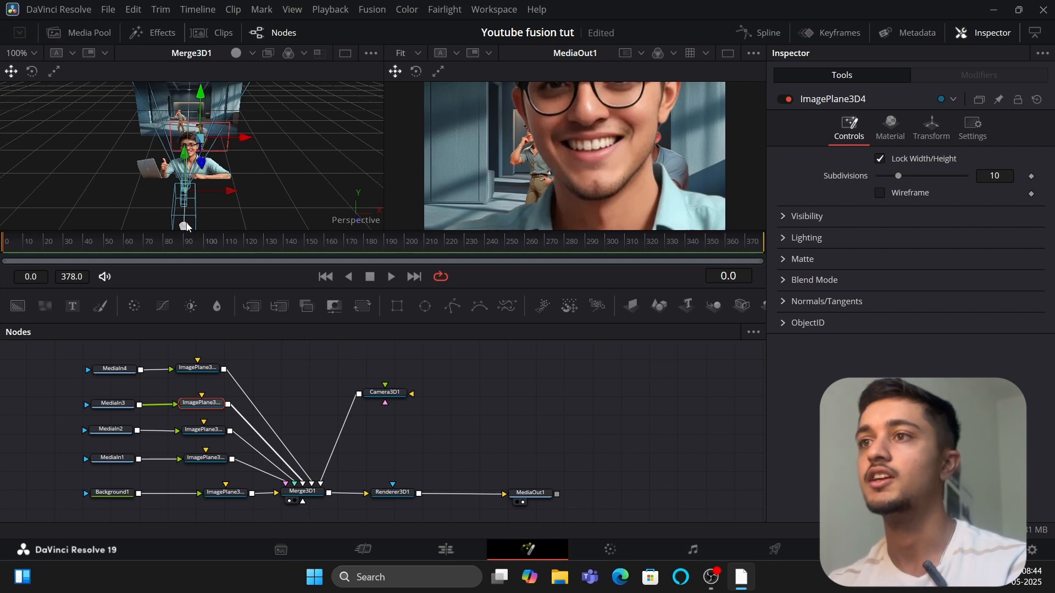
{"action": "left_click_drag", "start_coordinate": [187, 226], "coordinate": [187, 230]}
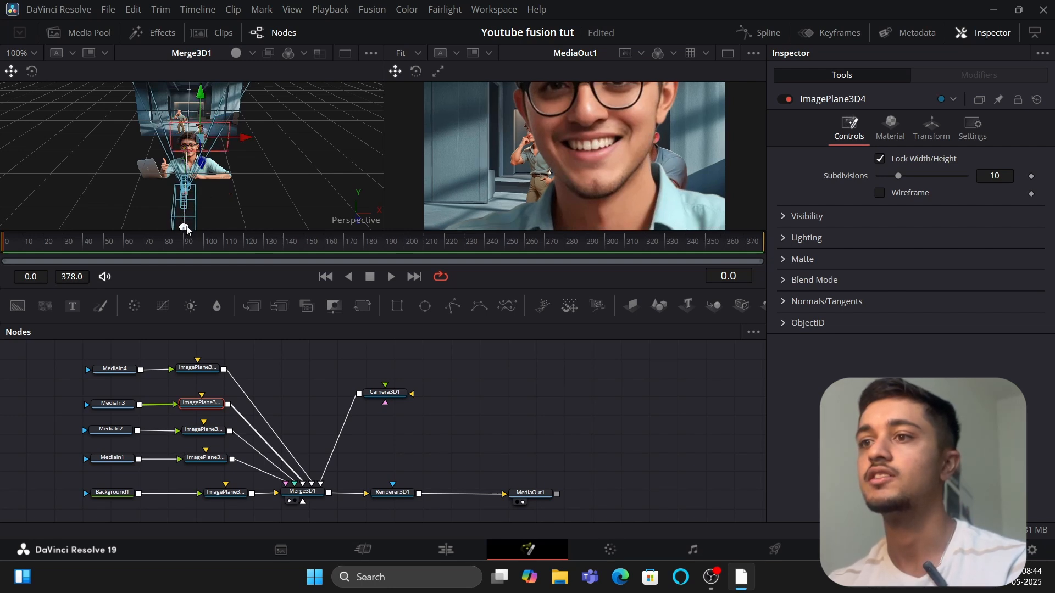
{"action": "left_click", "coordinate": [185, 366]}
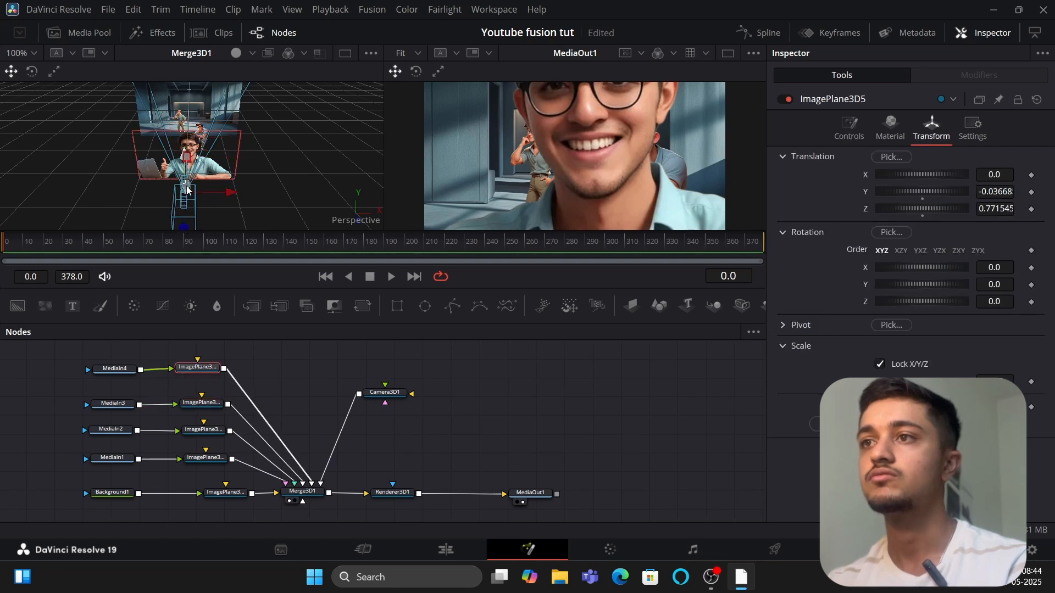
{"action": "left_click_drag", "start_coordinate": [187, 190], "coordinate": [188, 209]}
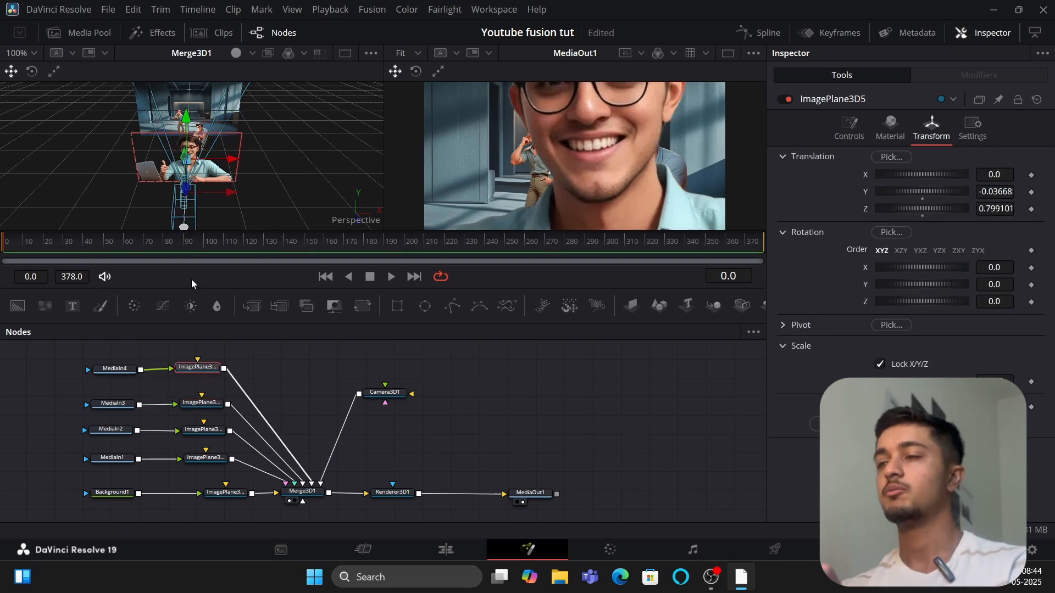
Step: Pull Camera3D1 back to Z 1.44 and scale down the smiling character's plane, ImagePlane3D5
{"action": "left_click", "coordinate": [389, 394]}
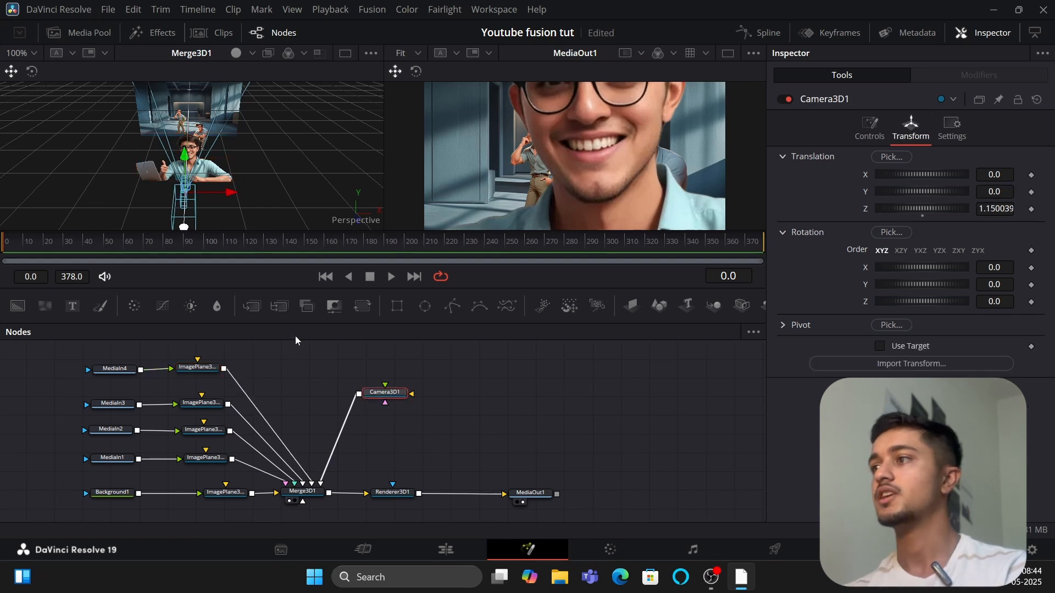
{"action": "mouse_move", "coordinate": [934, 210]}
{"action": "left_mouse_down"}
{"action": "mouse_move", "coordinate": [926, 210]}
{"action": "mouse_move", "coordinate": [934, 213]}
{"action": "left_mouse_up"}
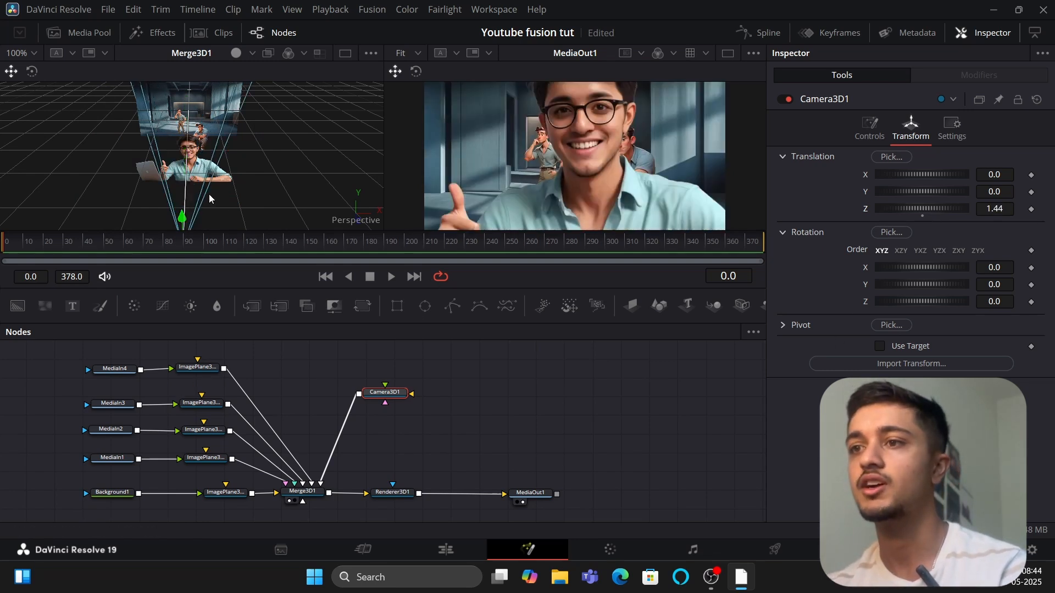
{"action": "left_click", "coordinate": [198, 367]}
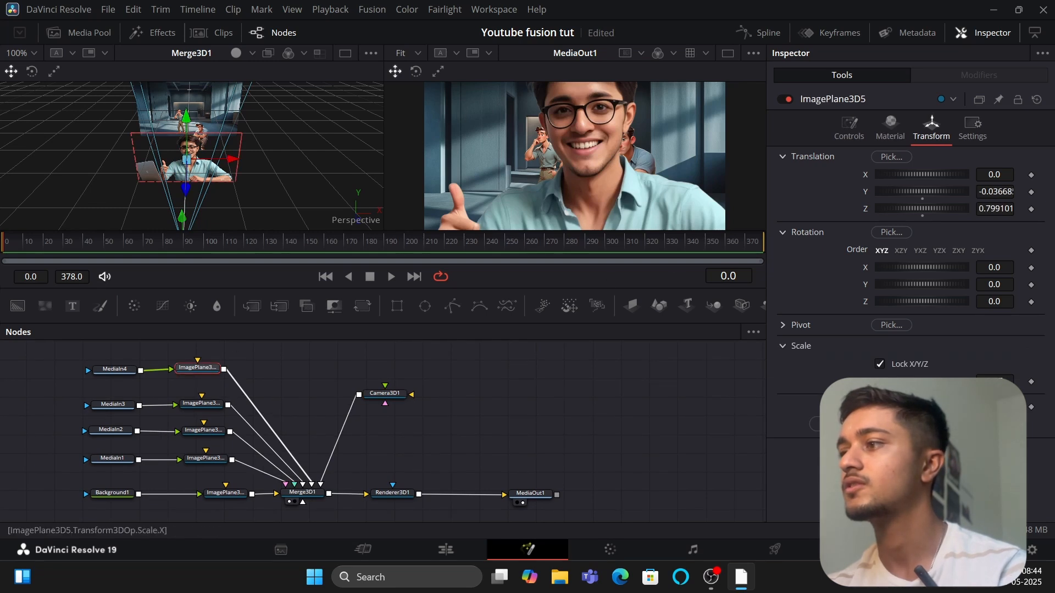
{"action": "left_click_drag", "start_coordinate": [922, 381], "coordinate": [899, 382]}
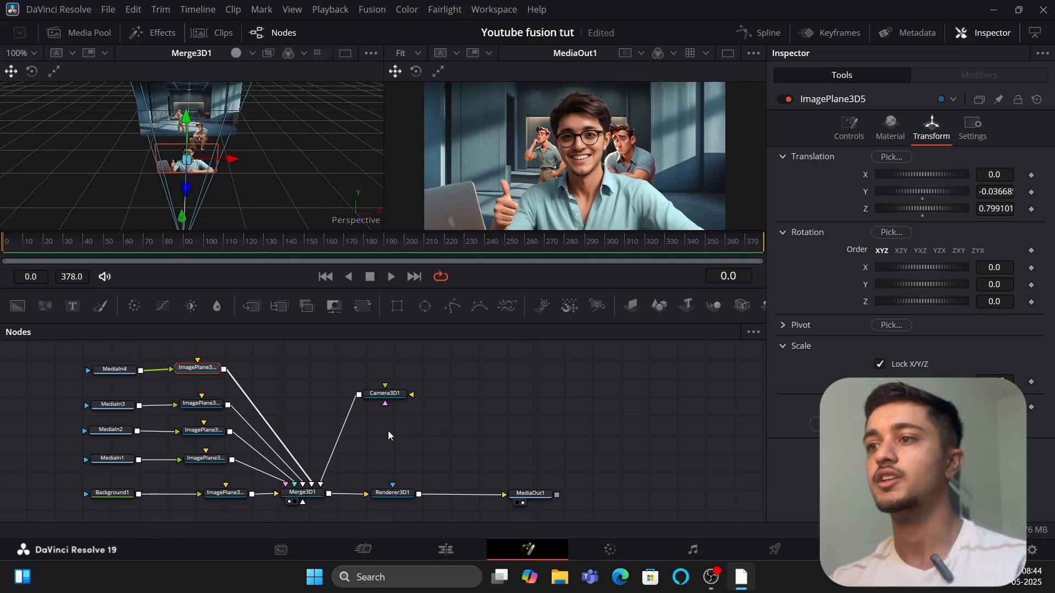
Step: Test the camera's Z movement, then bring the smiling character's plane forward to about Z 0.967
{"action": "left_click", "coordinate": [379, 398]}
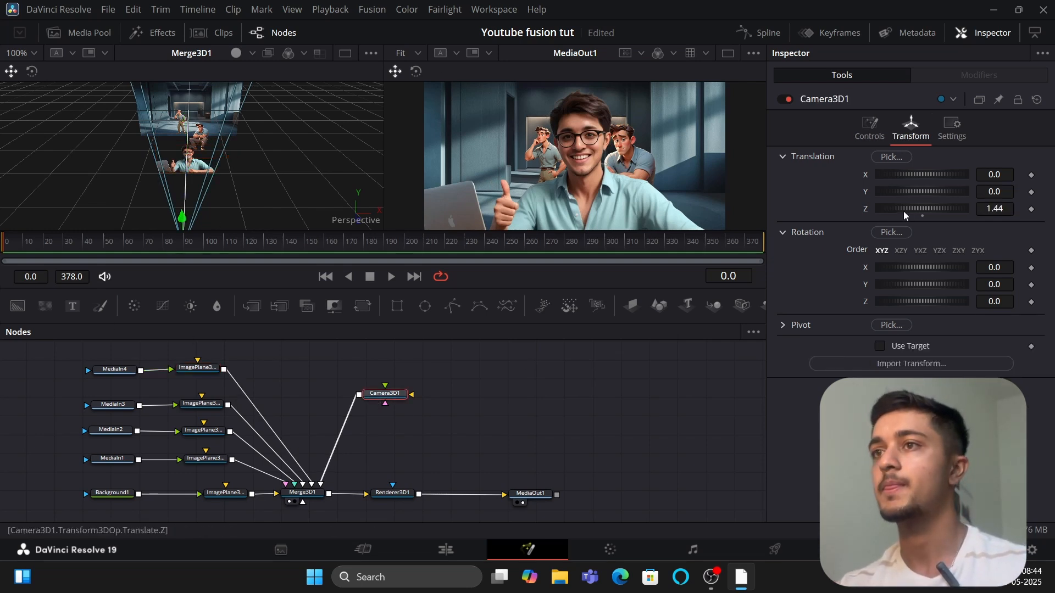
{"action": "left_click_drag", "start_coordinate": [905, 210], "coordinate": [888, 206]}
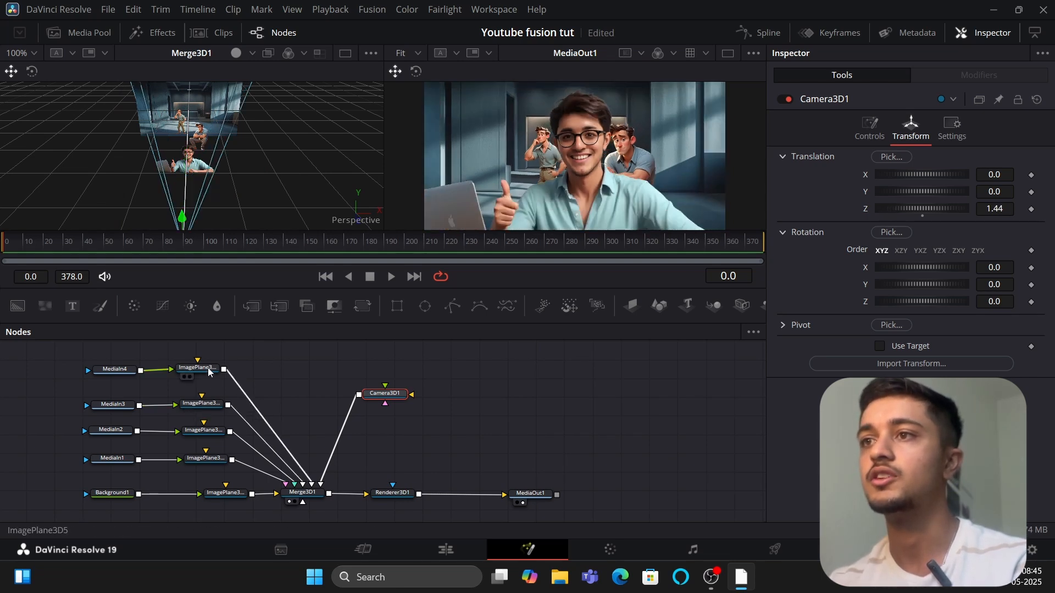
{"action": "left_click", "coordinate": [208, 372]}
{"action": "left_click_drag", "start_coordinate": [185, 193], "coordinate": [194, 208]}
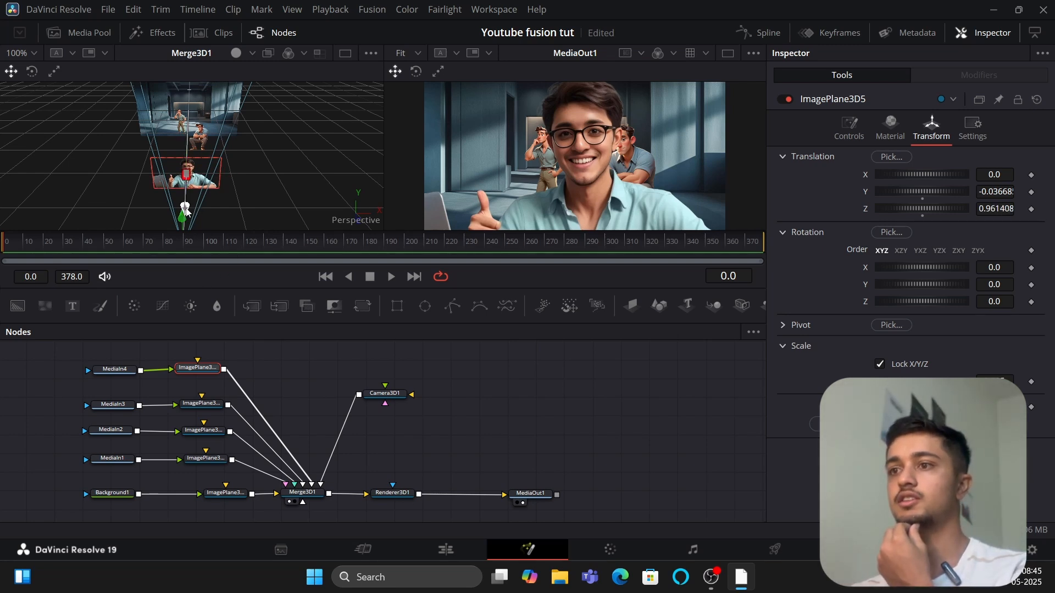
{"action": "left_click_drag", "start_coordinate": [187, 210], "coordinate": [188, 212]}
Step: Move Camera3D1 through the characters along Z to check the depth, then leave it at Z 1.58
{"action": "left_click", "coordinate": [399, 394]}
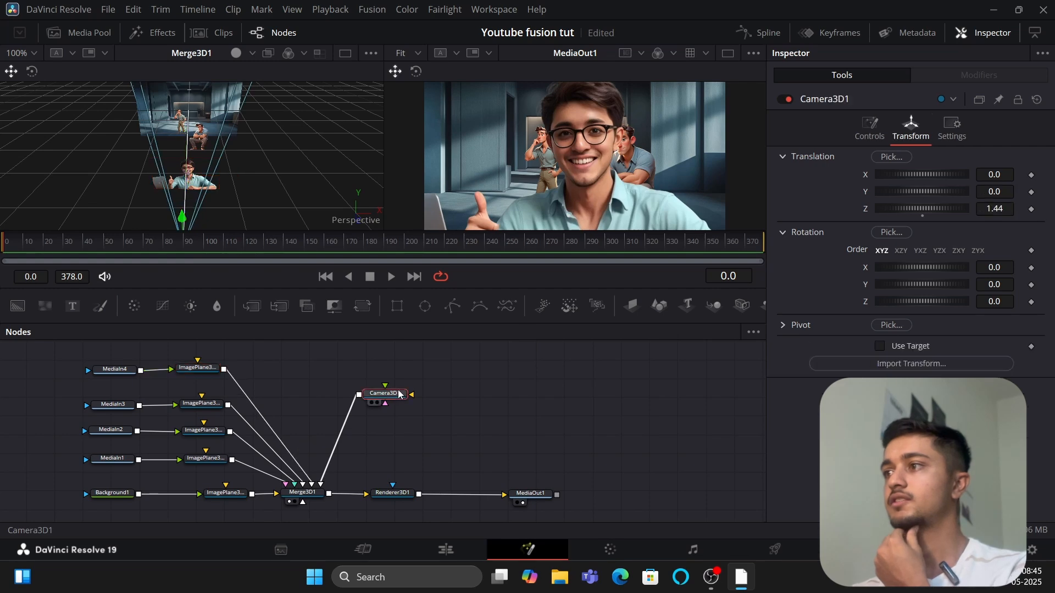
{"action": "mouse_move", "coordinate": [912, 213]}
{"action": "left_mouse_down"}
{"action": "mouse_move", "coordinate": [924, 212]}
{"action": "mouse_move", "coordinate": [909, 213]}
{"action": "left_mouse_up"}
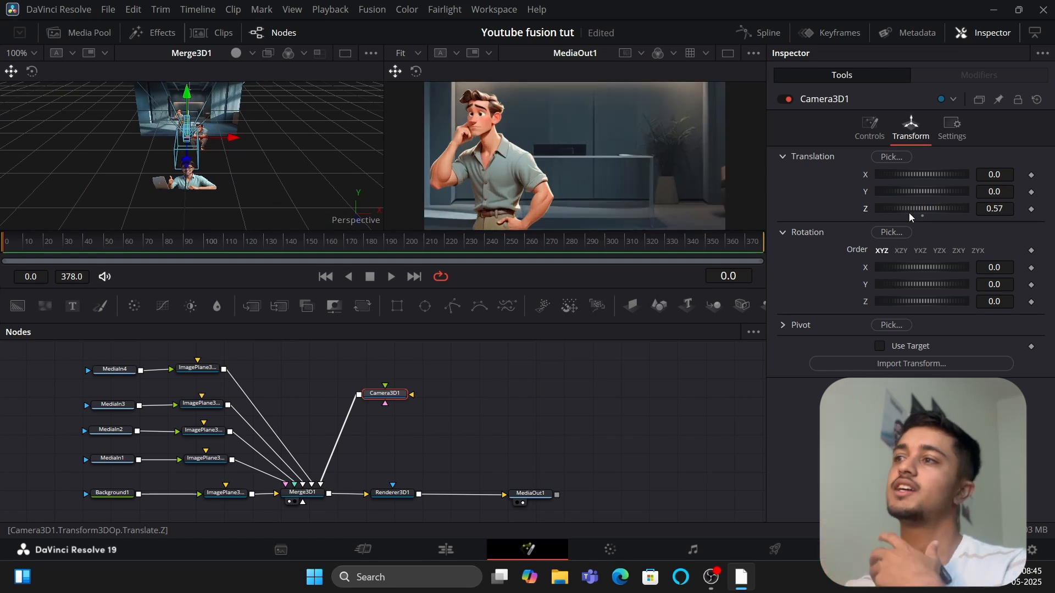
{"action": "left_click_drag", "start_coordinate": [909, 212], "coordinate": [914, 212]}
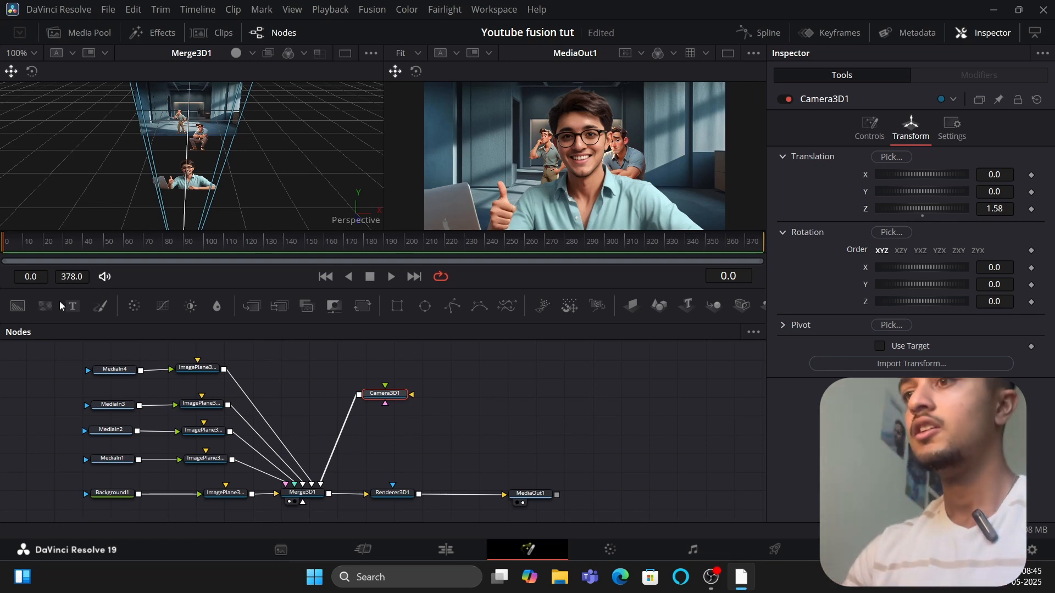
Step: Enlarge the node editor, align the ImagePlane3D5 node with its MediaIn4 source and move the Camera3D1 node above MediaOut1
{"action": "left_click_drag", "start_coordinate": [211, 370], "coordinate": [212, 375]}
{"action": "left_click", "coordinate": [202, 374]}
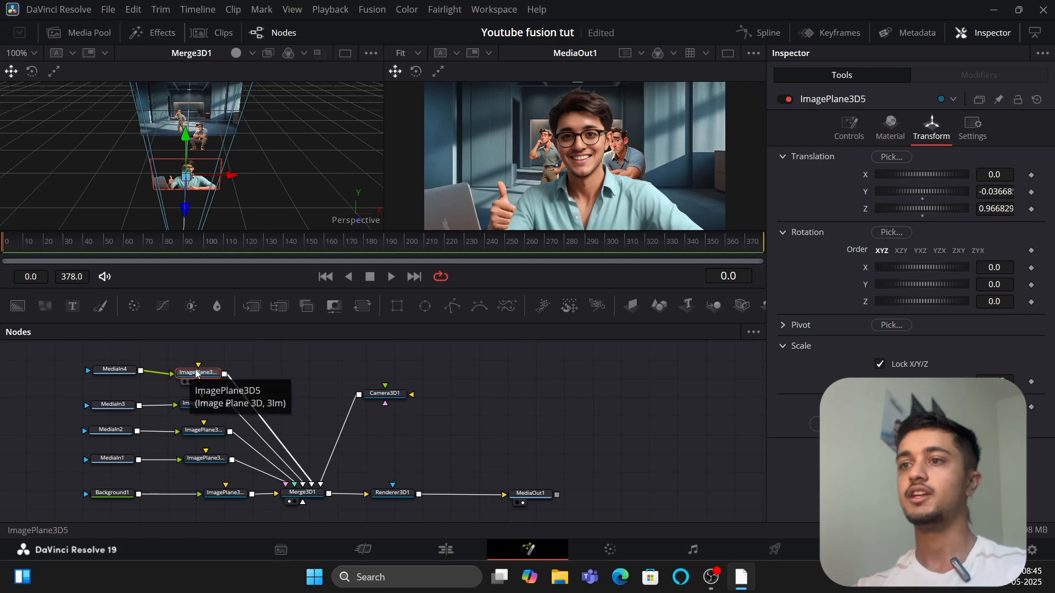
{"action": "left_click_drag", "start_coordinate": [211, 375], "coordinate": [215, 371]}
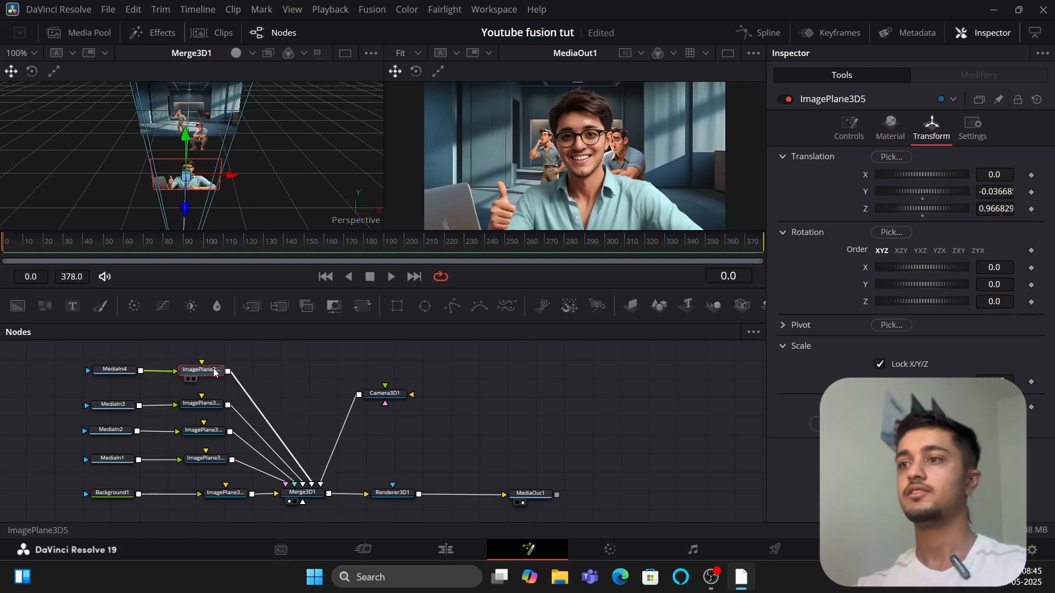
{"action": "left_click_drag", "start_coordinate": [399, 323], "coordinate": [548, 330]}
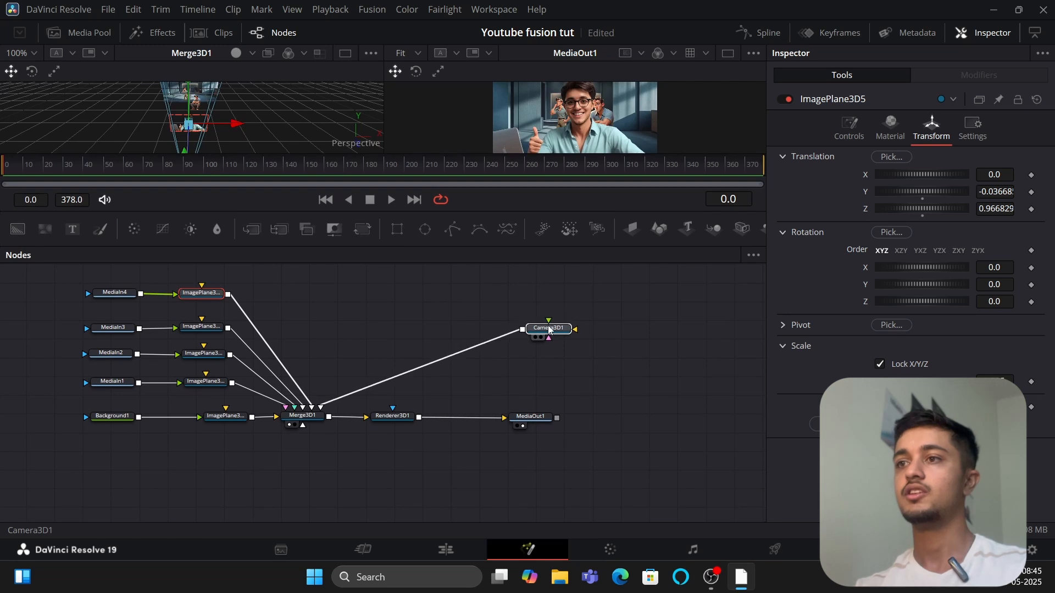
Step: Add a Text+ node above MediaIn4 with its own Image Plane 3D and connect the plane to Merge3D1
{"action": "scroll", "coordinate": [304, 289], "scroll_direction": "up", "scroll_amount": 3}
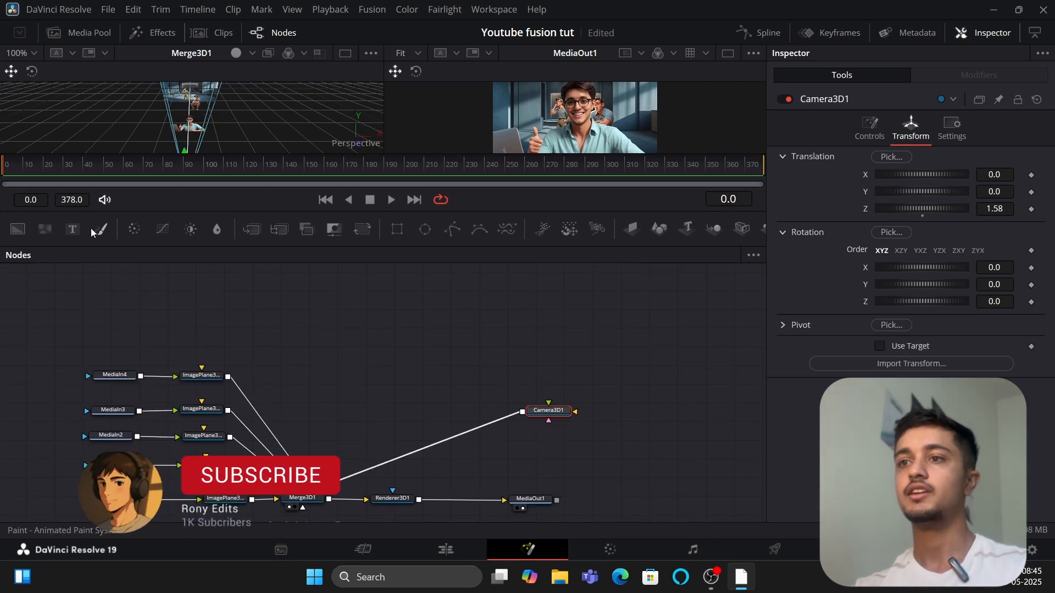
{"action": "left_click_drag", "start_coordinate": [84, 300], "coordinate": [111, 341]}
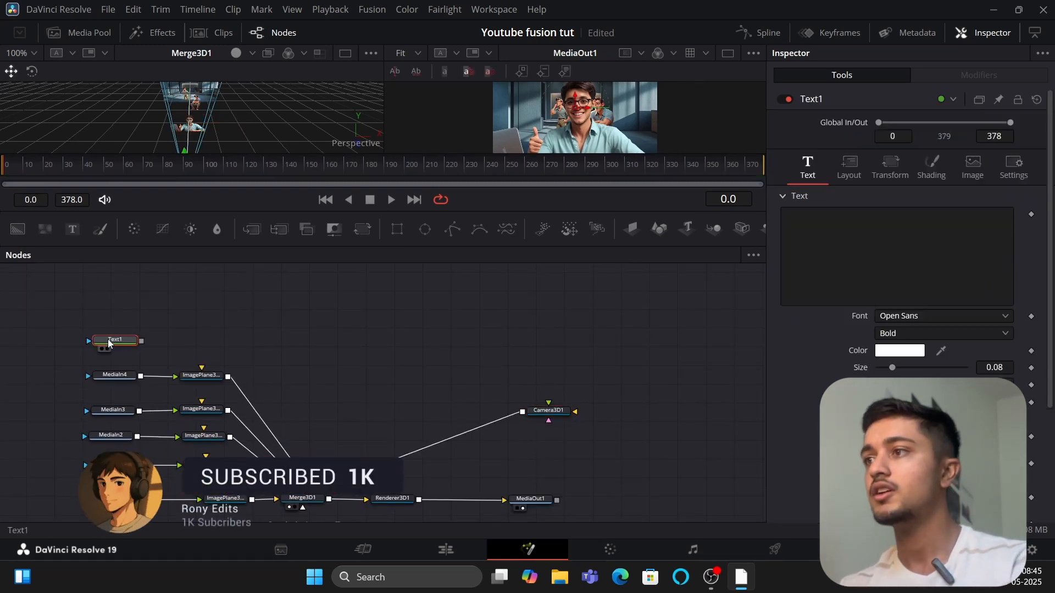
{"action": "left_click_drag", "start_coordinate": [632, 229], "coordinate": [607, 281]}
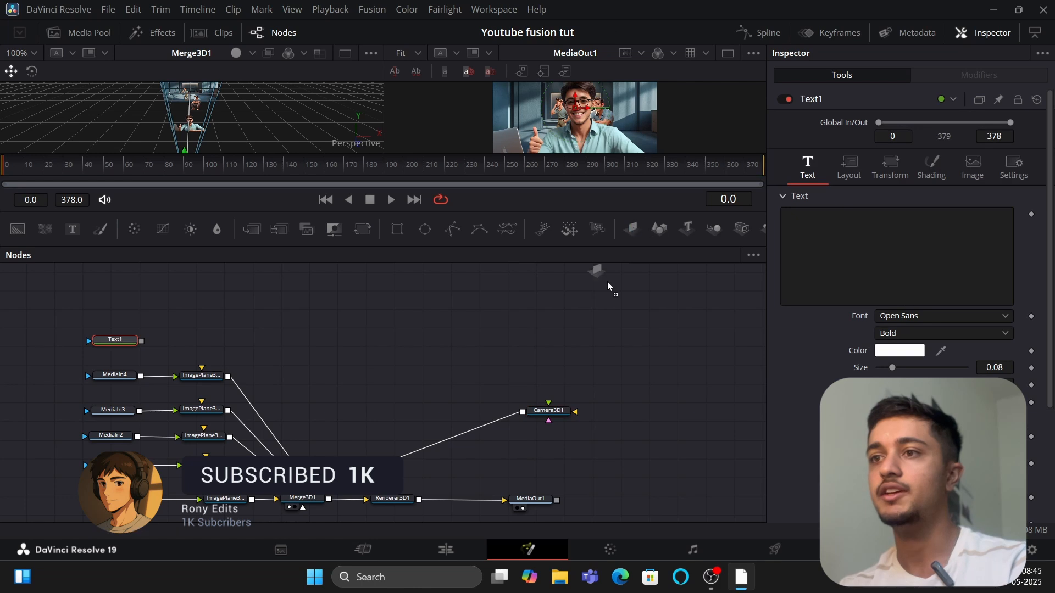
{"action": "left_click_drag", "start_coordinate": [199, 341], "coordinate": [307, 502]}
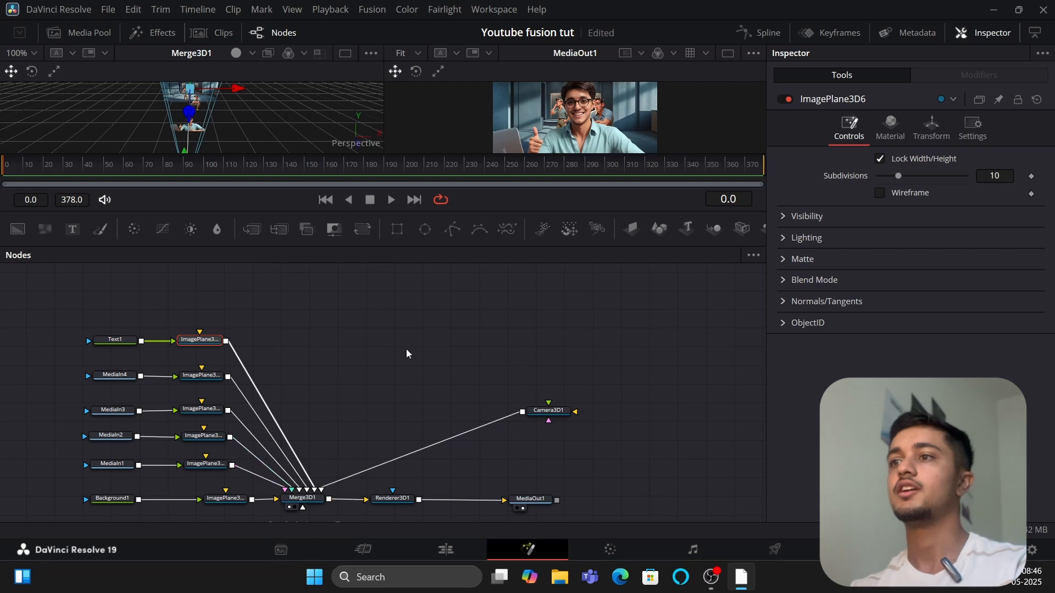
Step: Enlarge the viewers, enter HOW TO as the text of Text1 and set its size to about 0.11
{"action": "left_click_drag", "start_coordinate": [383, 212], "coordinate": [397, 272]}
{"action": "left_click", "coordinate": [100, 407]}
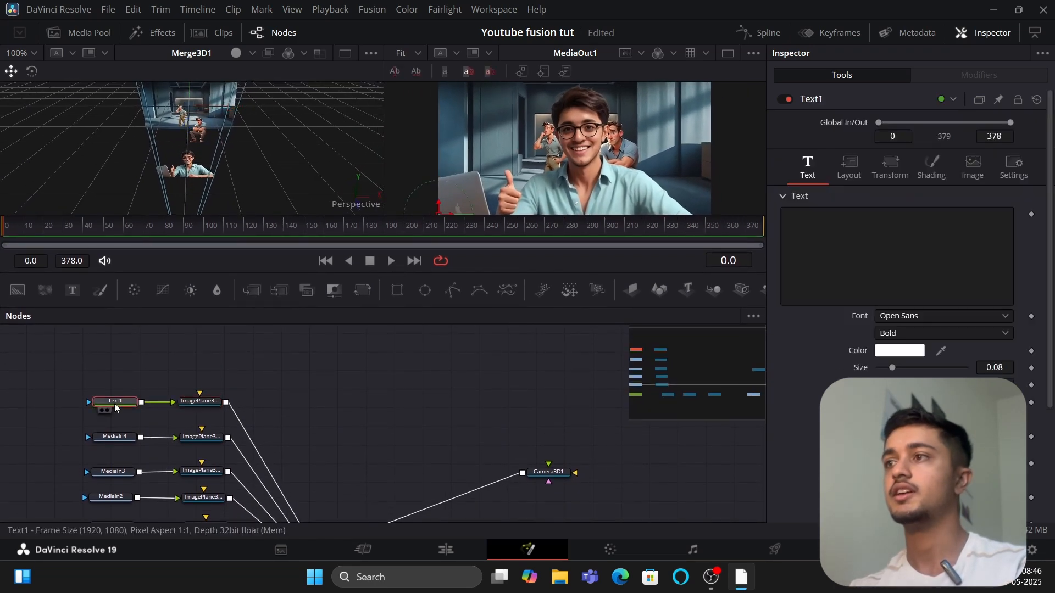
{"action": "left_click", "coordinate": [864, 236]}
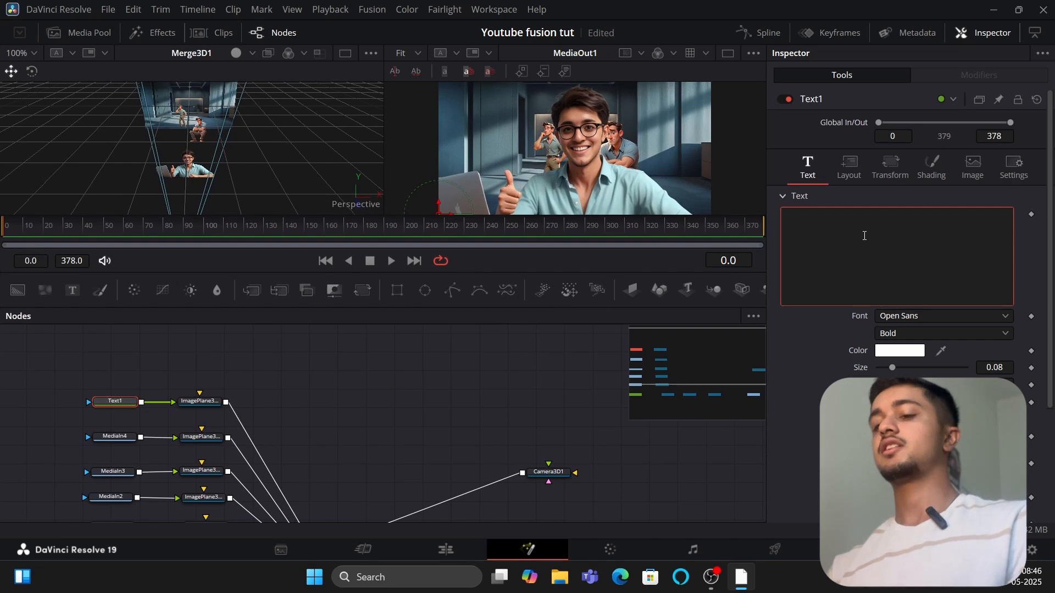
{"action": "type", "text": "HOW TO"}
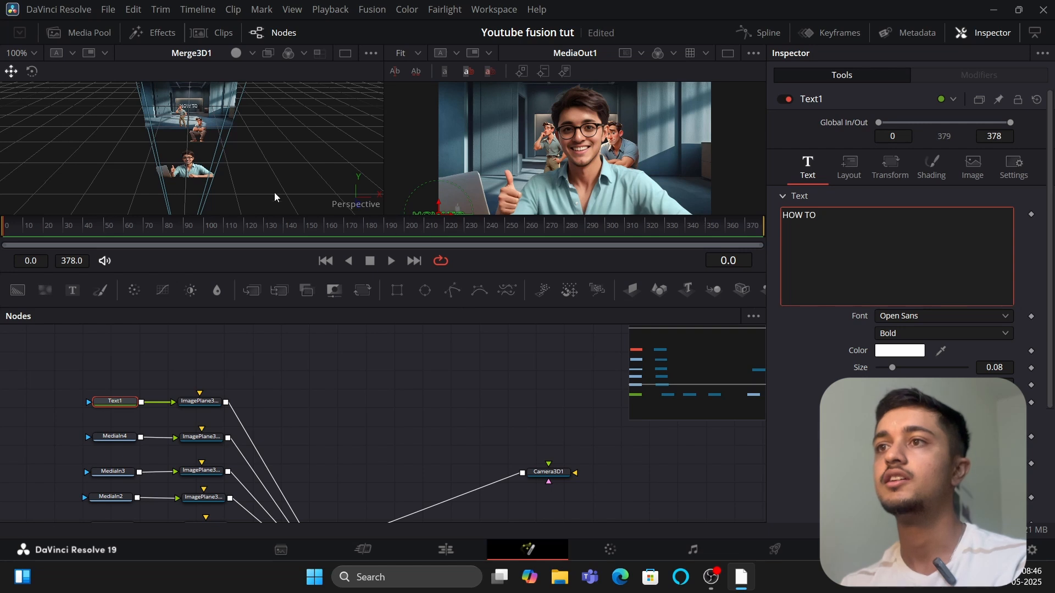
{"action": "scroll", "coordinate": [197, 141], "scroll_direction": "down", "scroll_amount": 3}
{"action": "scroll", "coordinate": [196, 140], "scroll_direction": "up", "scroll_amount": 2}
{"action": "scroll", "coordinate": [197, 144], "scroll_direction": "down", "scroll_amount": 2}
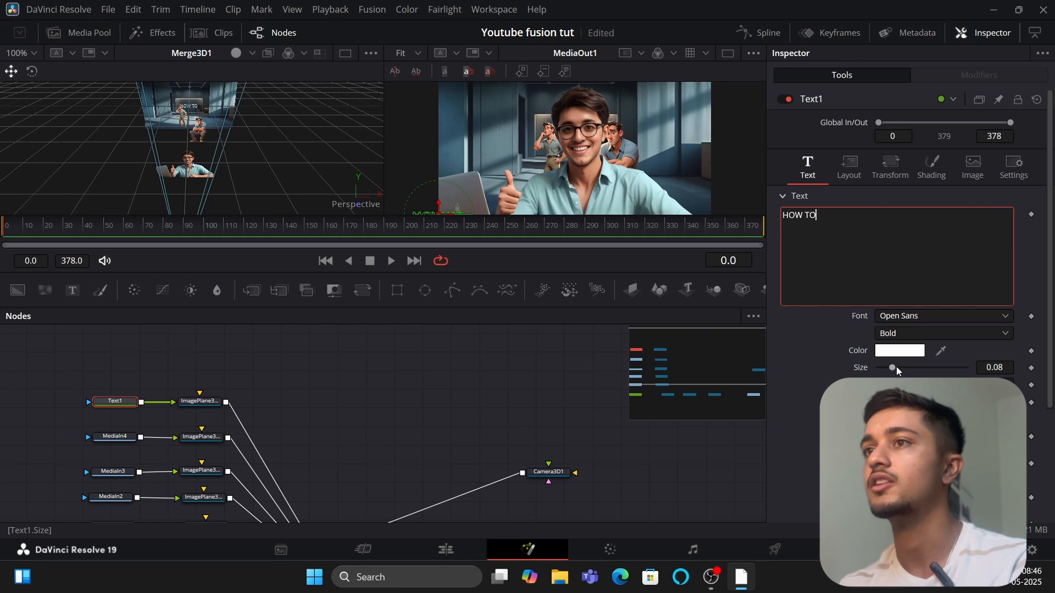
{"action": "left_click_drag", "start_coordinate": [893, 367], "coordinate": [900, 370]}
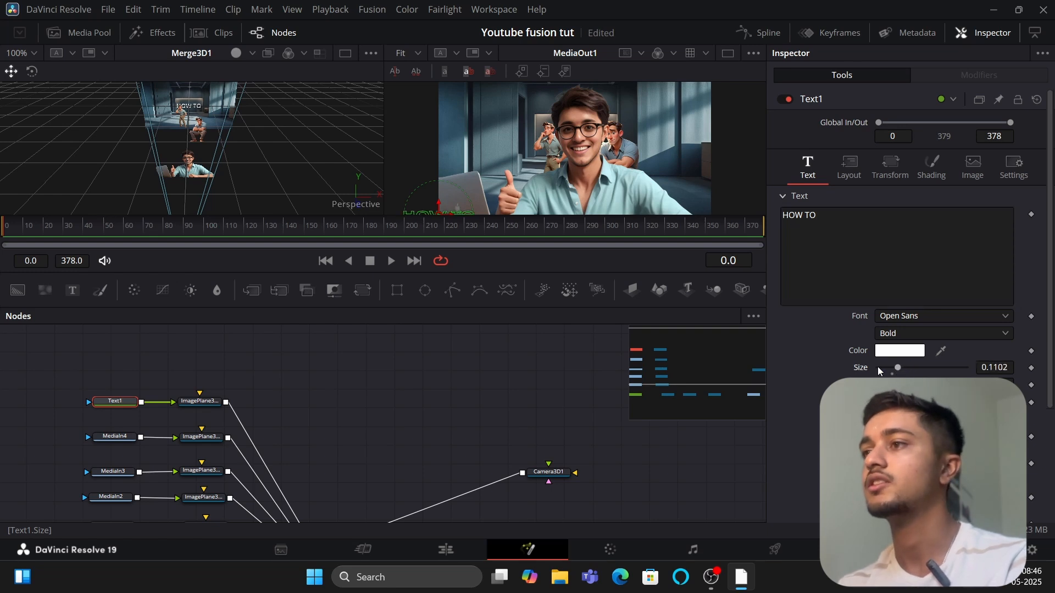
Step: Move Camera3D1 in along Z to 0.57, in front of the standing character and the HOW TO text
{"action": "scroll", "coordinate": [337, 433], "scroll_direction": "down", "scroll_amount": 3}
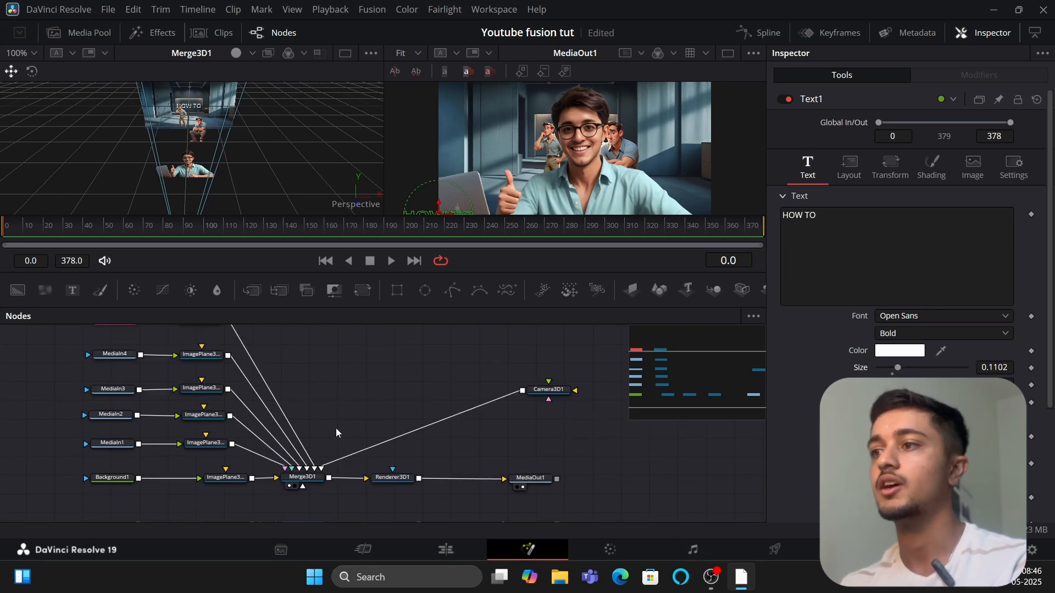
{"action": "left_click", "coordinate": [548, 389]}
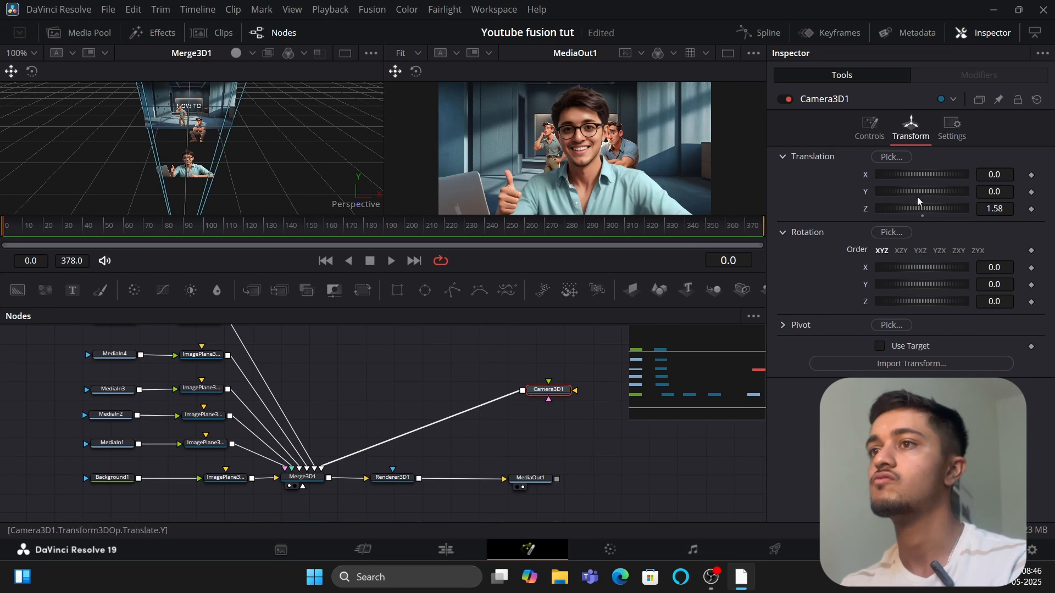
{"action": "mouse_move", "coordinate": [908, 208]}
{"action": "left_mouse_down"}
{"action": "mouse_move", "coordinate": [920, 208]}
{"action": "mouse_move", "coordinate": [903, 210]}
{"action": "left_mouse_up"}
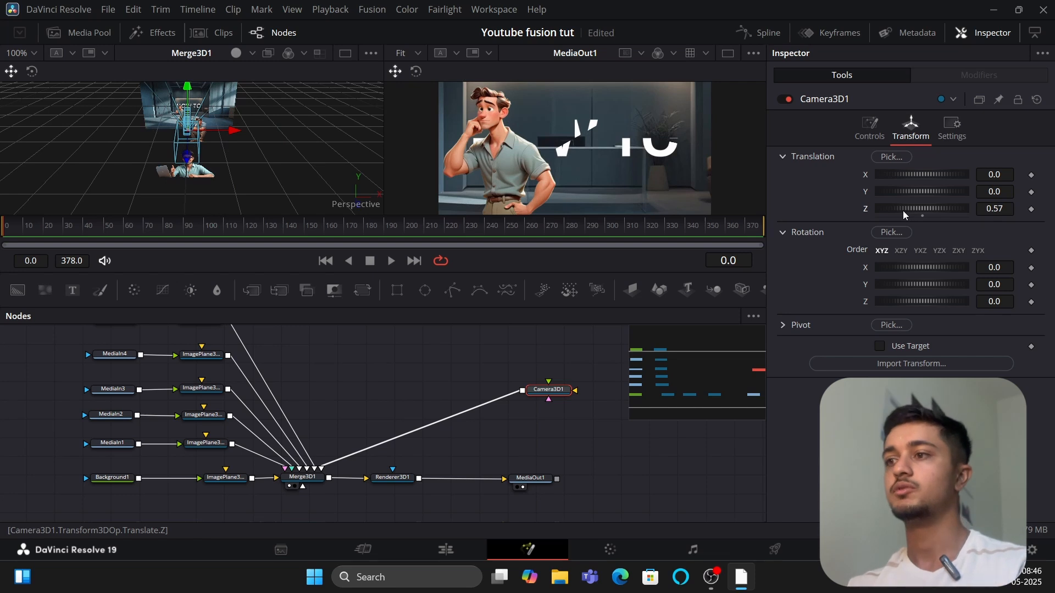
Step: Bring the HOW TO text's plane forward of the background to about Z 0.076 and scale it down
{"action": "scroll", "coordinate": [192, 374], "scroll_direction": "up", "scroll_amount": 3}
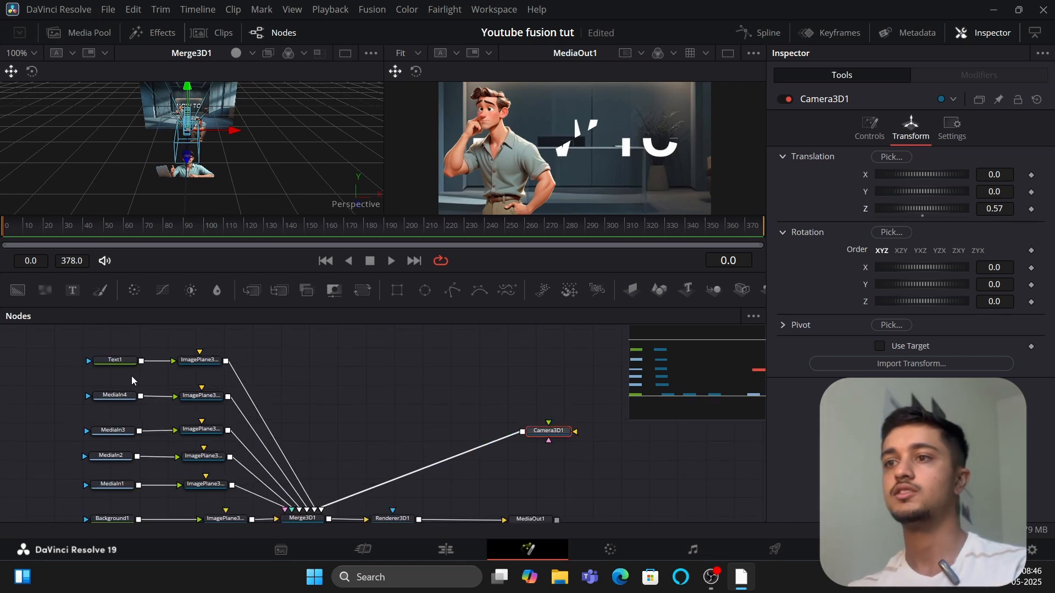
{"action": "left_click", "coordinate": [188, 361]}
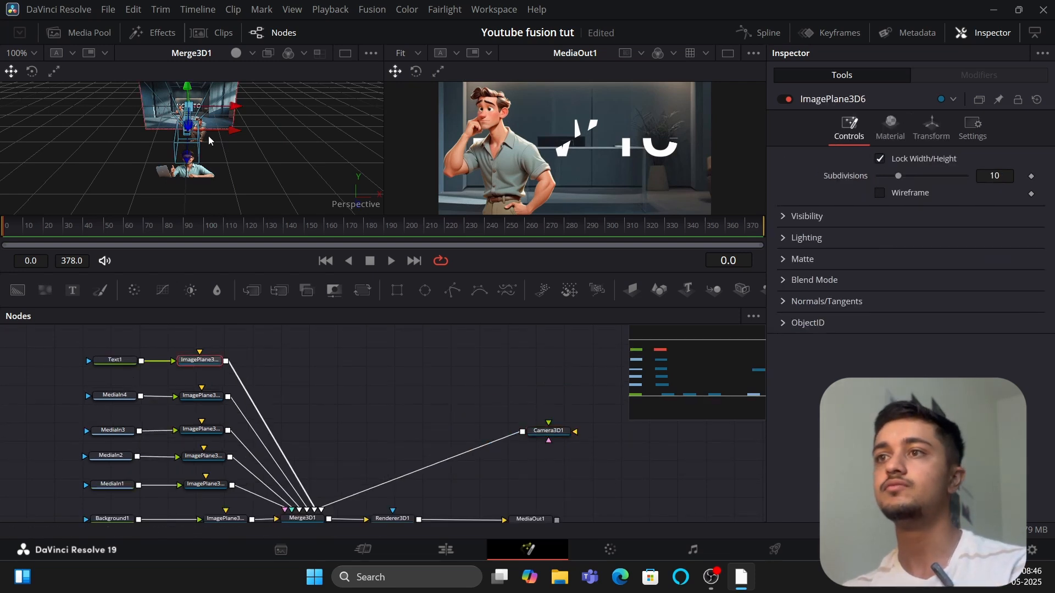
{"action": "left_click_drag", "start_coordinate": [188, 126], "coordinate": [233, 106]}
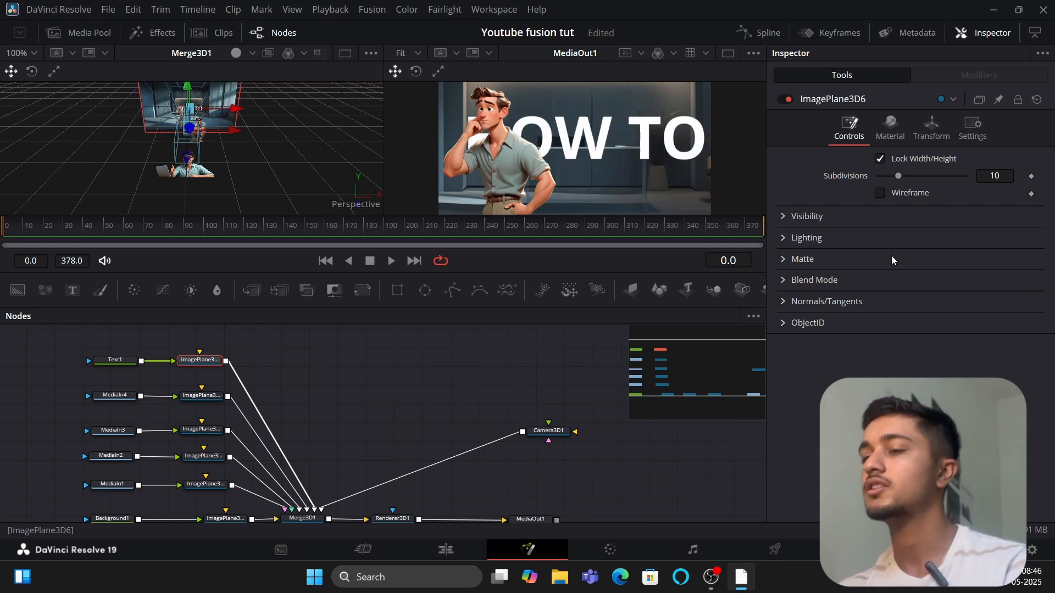
{"action": "left_click", "coordinate": [954, 126]}
{"action": "left_click", "coordinate": [944, 126]}
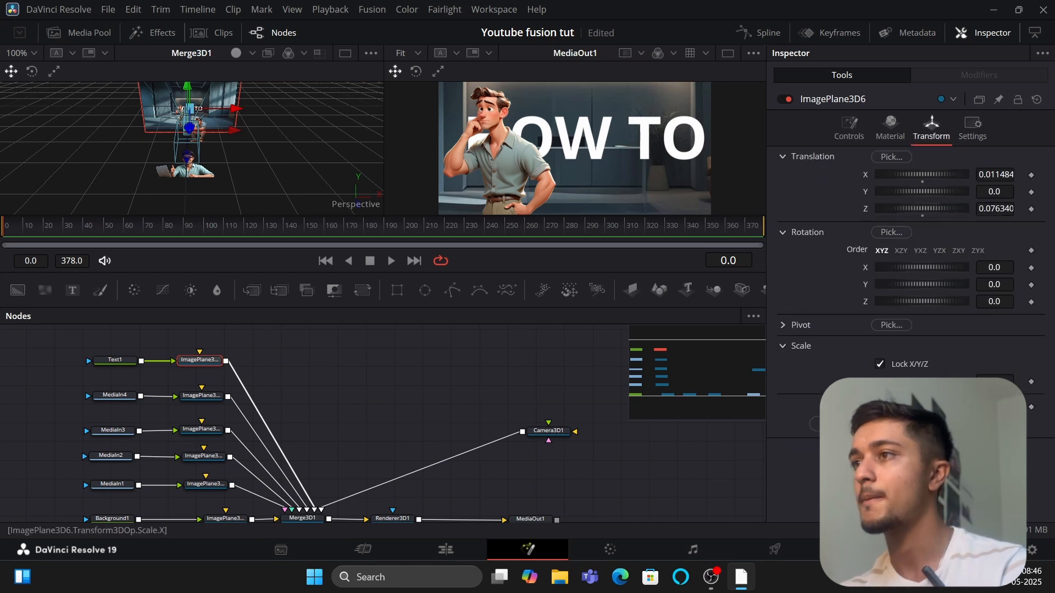
{"action": "left_click_drag", "start_coordinate": [913, 381], "coordinate": [899, 381]}
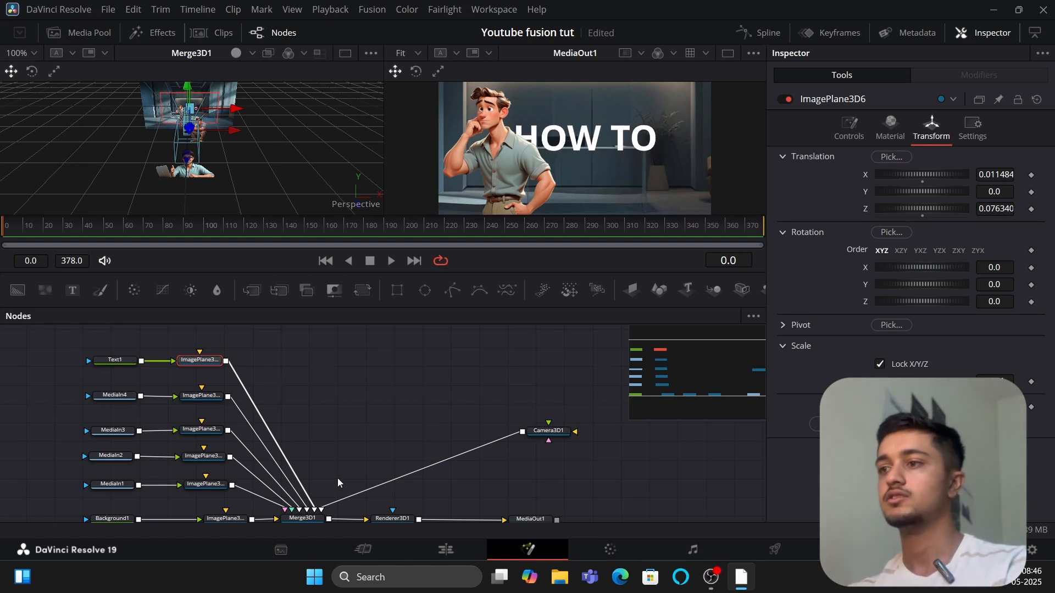
Step: Test the camera move past the characters toward the text and leave Camera3D1 at Z 0.71
{"action": "left_click", "coordinate": [560, 432]}
{"action": "left_click_drag", "start_coordinate": [910, 208], "coordinate": [914, 206]}
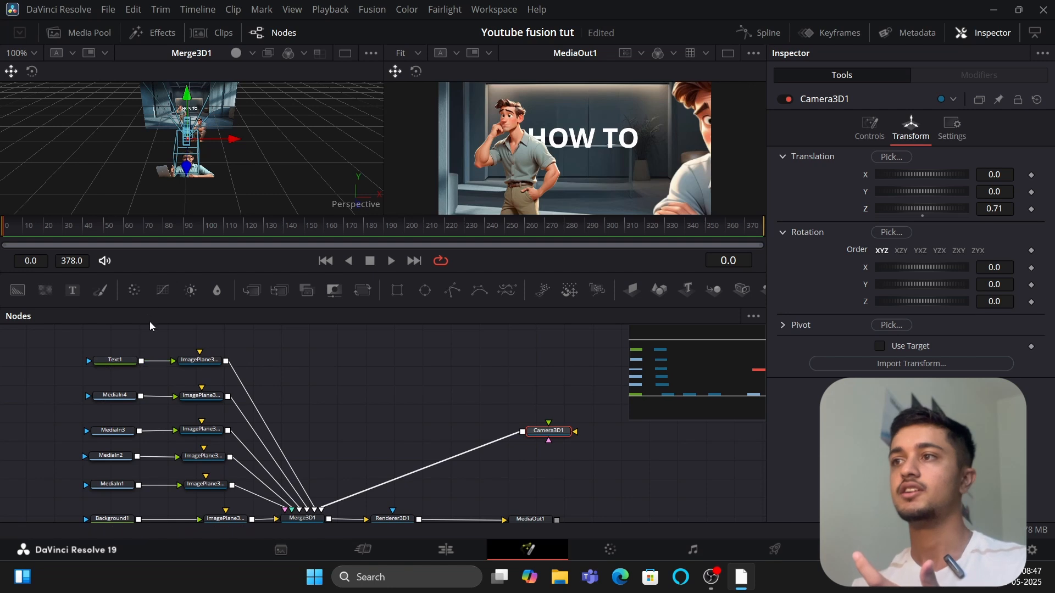
Step: Add a Text+ node above Text1, feed it into a new Image Plane 3D, and connect that plane to Merge3D1
{"action": "scroll", "coordinate": [144, 398], "scroll_direction": "up", "scroll_amount": 2}
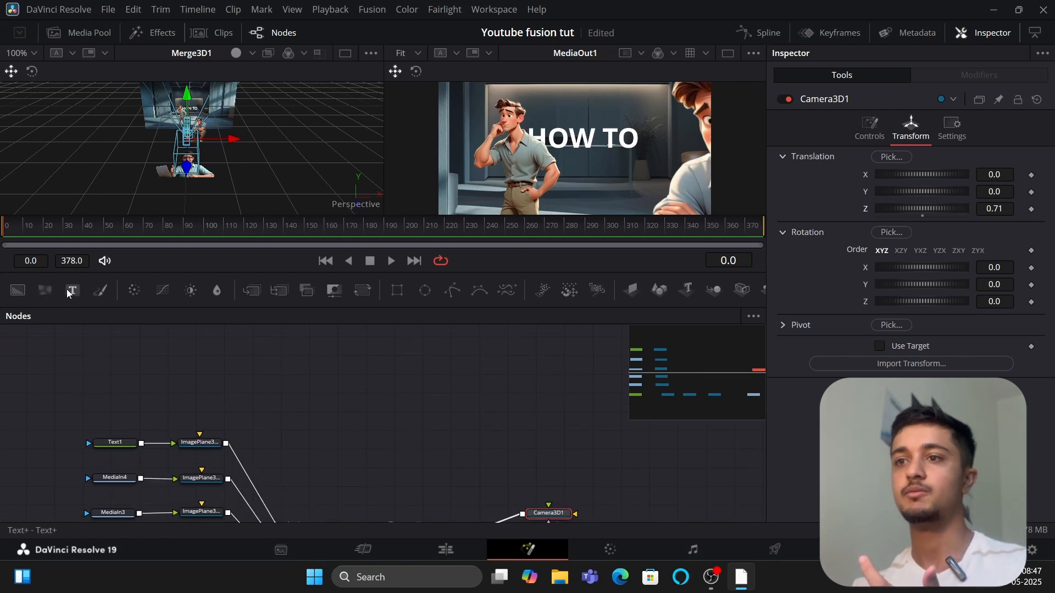
{"action": "left_click_drag", "start_coordinate": [68, 290], "coordinate": [113, 408]}
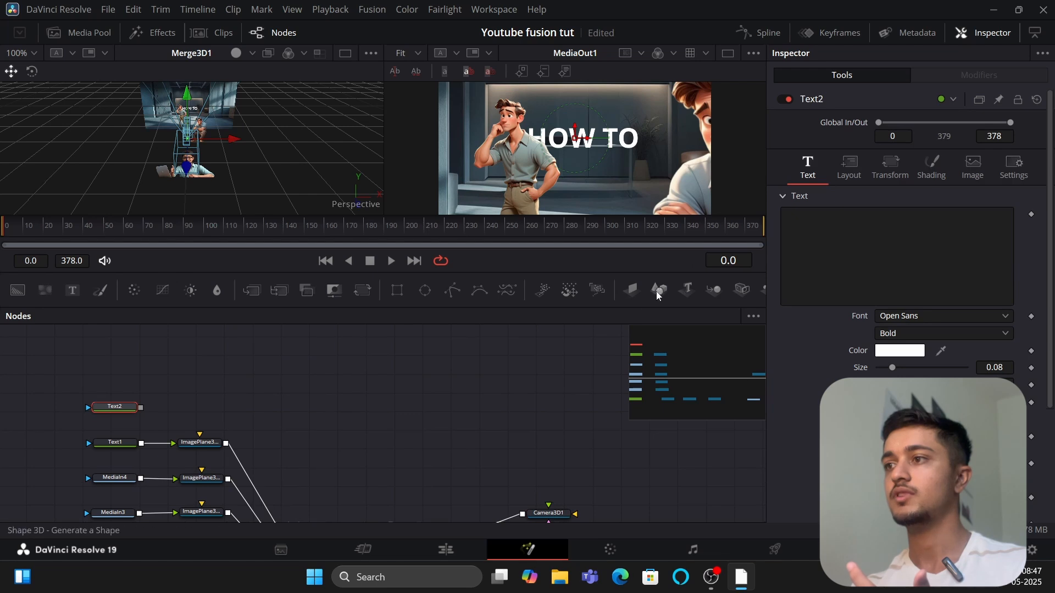
{"action": "left_click_drag", "start_coordinate": [657, 296], "coordinate": [622, 325]}
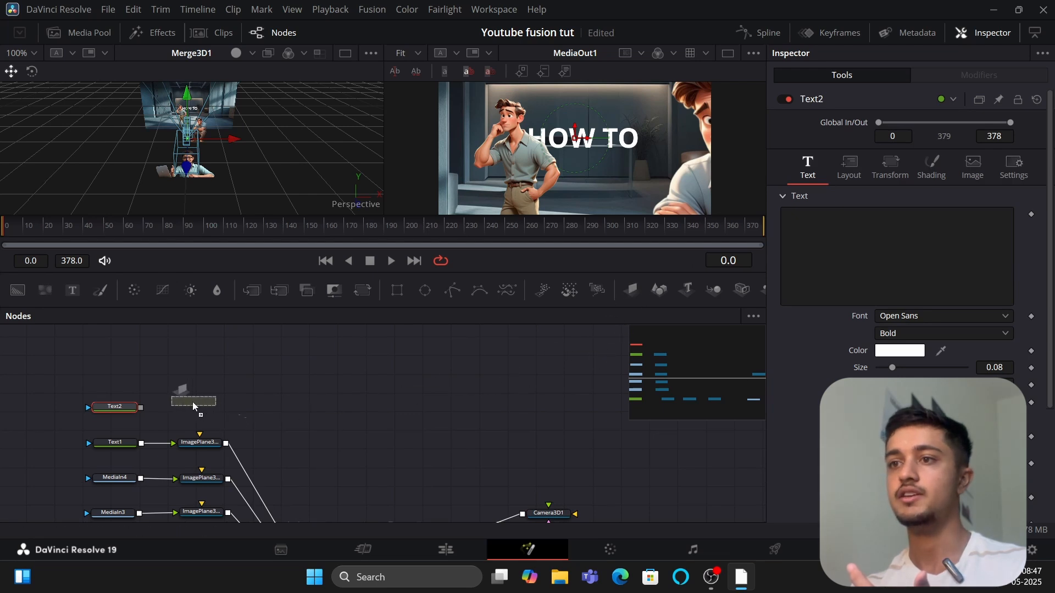
{"action": "left_click_drag", "start_coordinate": [193, 401], "coordinate": [177, 409]}
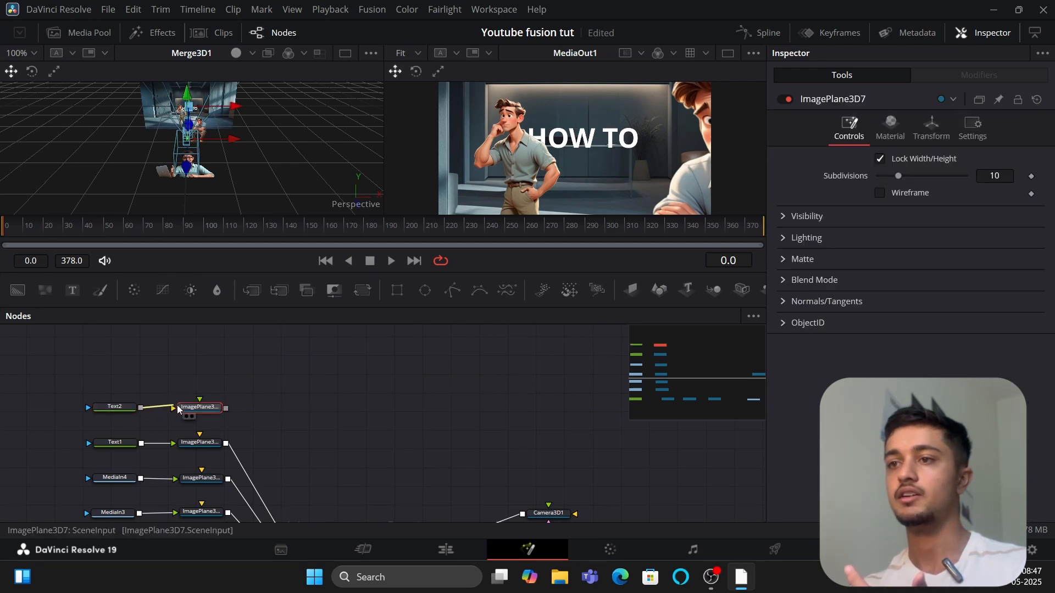
{"action": "scroll", "coordinate": [236, 378], "scroll_direction": "down", "scroll_amount": 1}
{"action": "scroll", "coordinate": [227, 357], "scroll_direction": "down", "scroll_amount": 1}
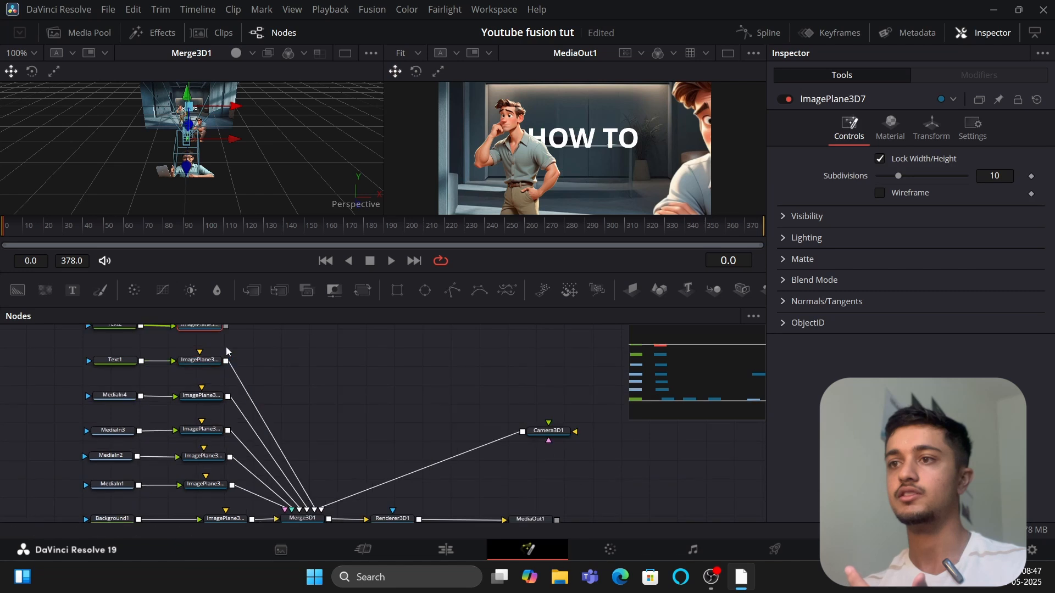
{"action": "left_click_drag", "start_coordinate": [332, 486], "coordinate": [306, 520]}
{"action": "scroll", "coordinate": [380, 424], "scroll_direction": "up", "scroll_amount": 2}
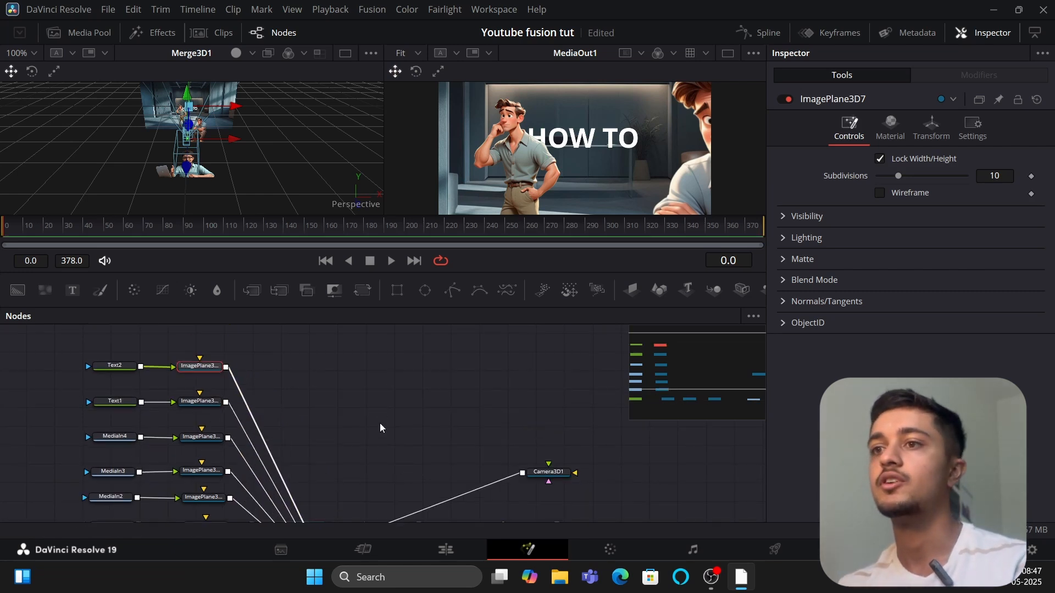
Step: Enter EDIT as the text of Text2
{"action": "left_click", "coordinate": [113, 367]}
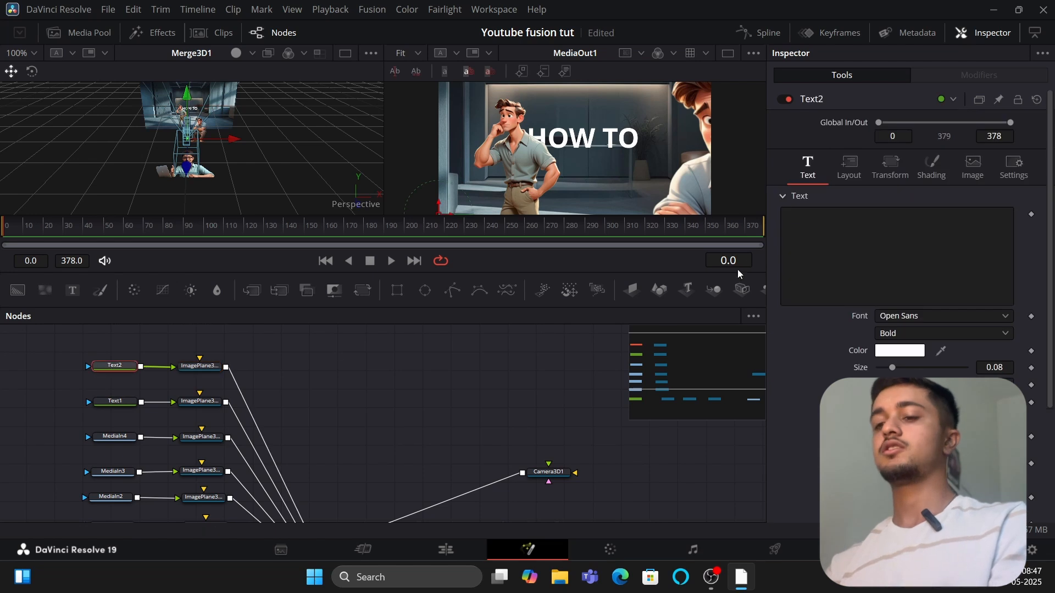
{"action": "left_click", "coordinate": [839, 225]}
{"action": "type", "text": "EDIT"}
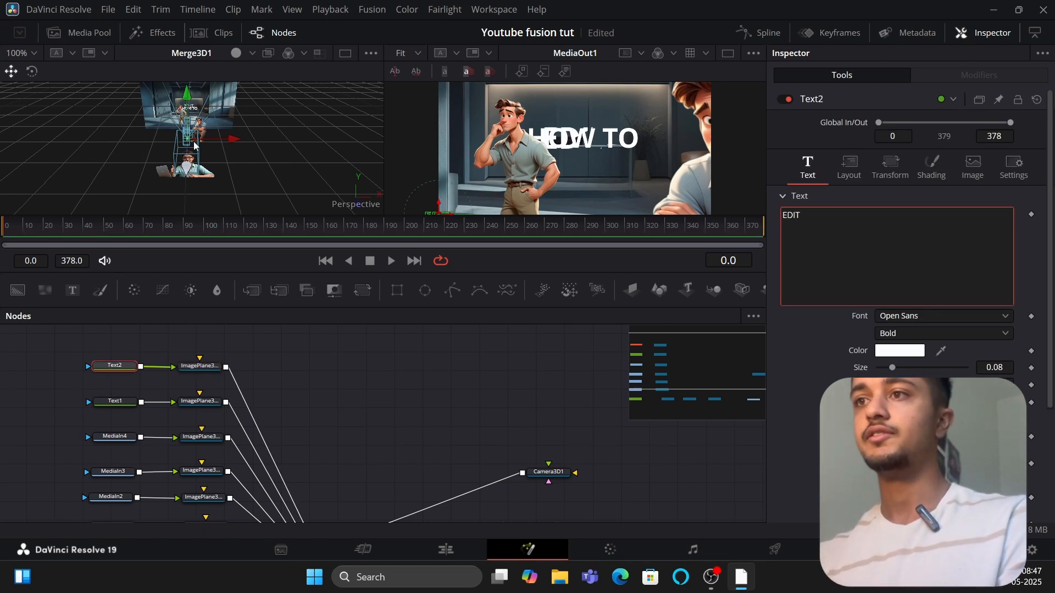
Step: Bring the EDIT text's plane forward along Z and lower it to sit just below the HOW TO text
{"action": "left_click", "coordinate": [200, 366]}
{"action": "left_click_drag", "start_coordinate": [187, 135], "coordinate": [190, 143]}
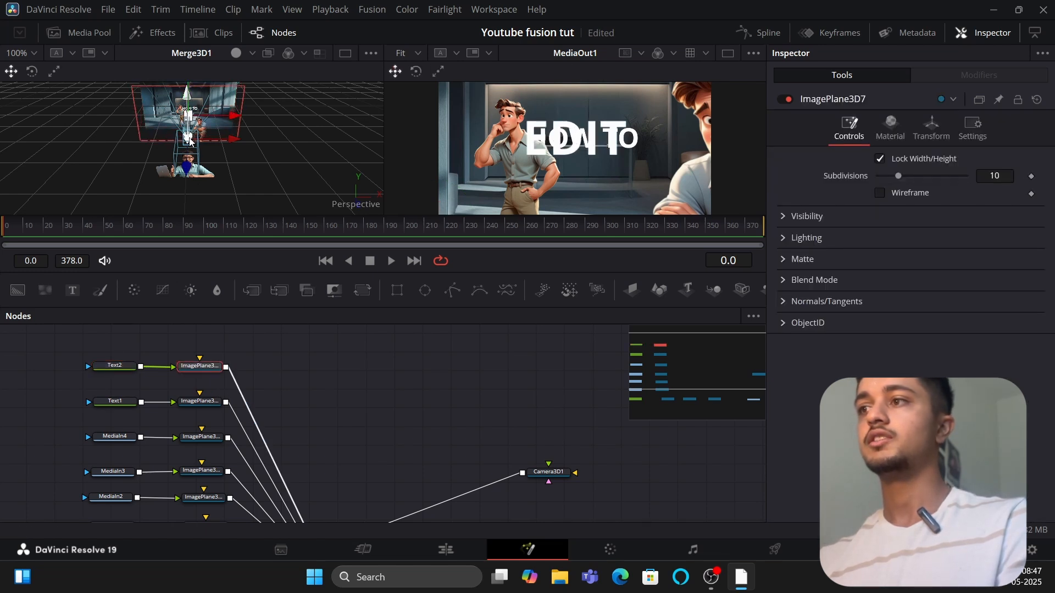
{"action": "left_click_drag", "start_coordinate": [189, 88], "coordinate": [188, 103]}
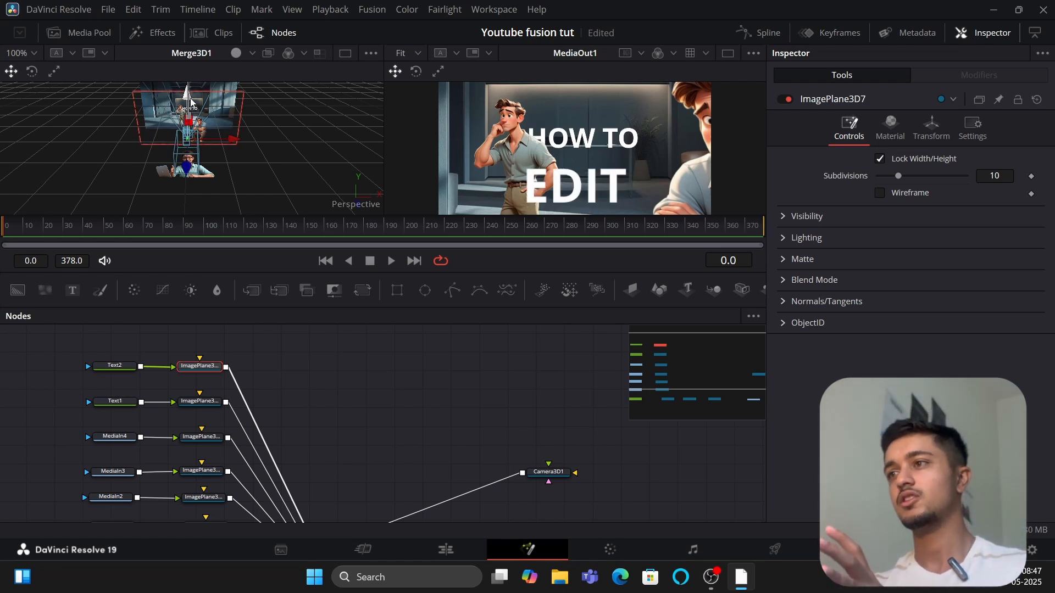
{"action": "left_click_drag", "start_coordinate": [191, 101], "coordinate": [192, 99]}
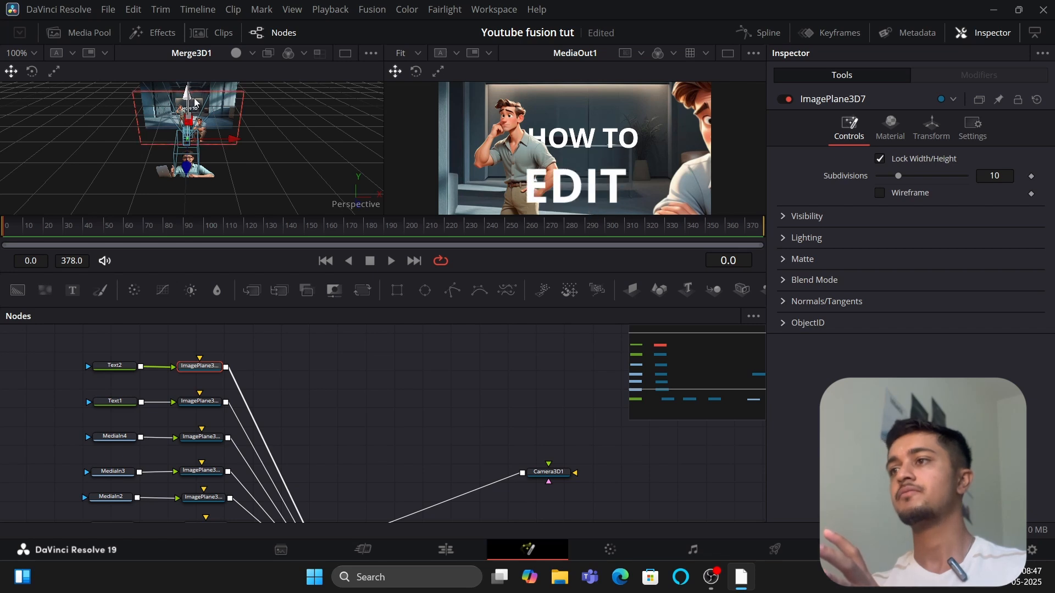
{"action": "left_click_drag", "start_coordinate": [194, 99], "coordinate": [196, 98]}
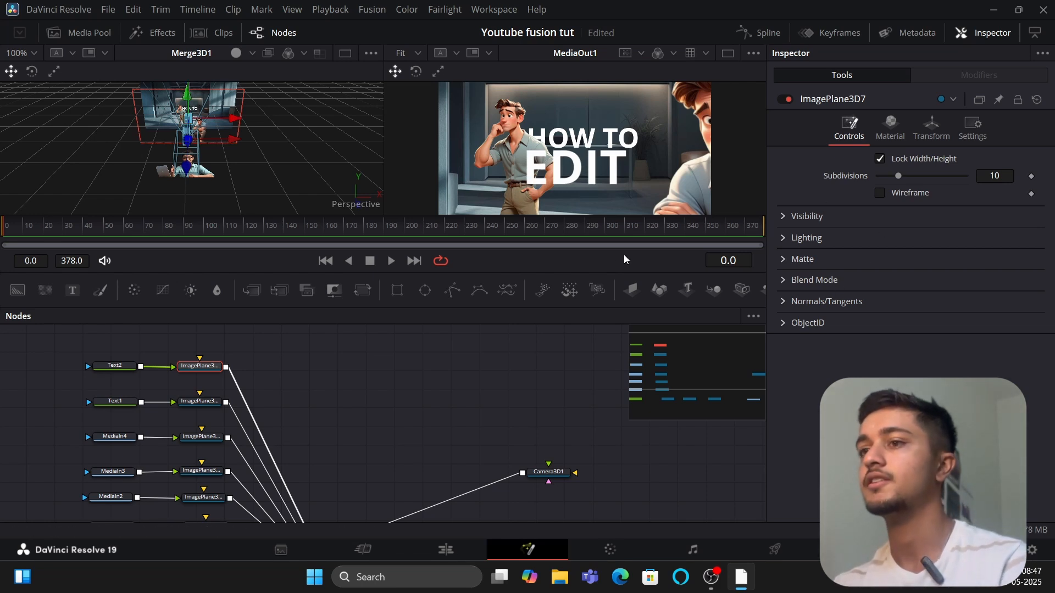
Step: Test the camera move in enlarged viewers by pulling Camera3D1 back past the characters and returning it to Z 0.71
{"action": "scroll", "coordinate": [438, 406], "scroll_direction": "down", "scroll_amount": 2}
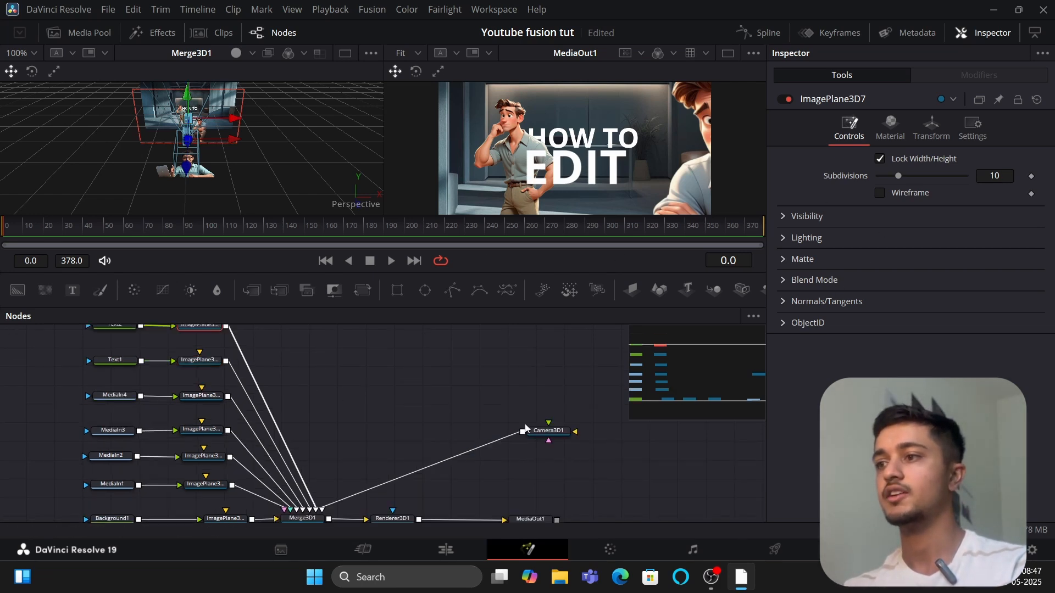
{"action": "left_click", "coordinate": [547, 430]}
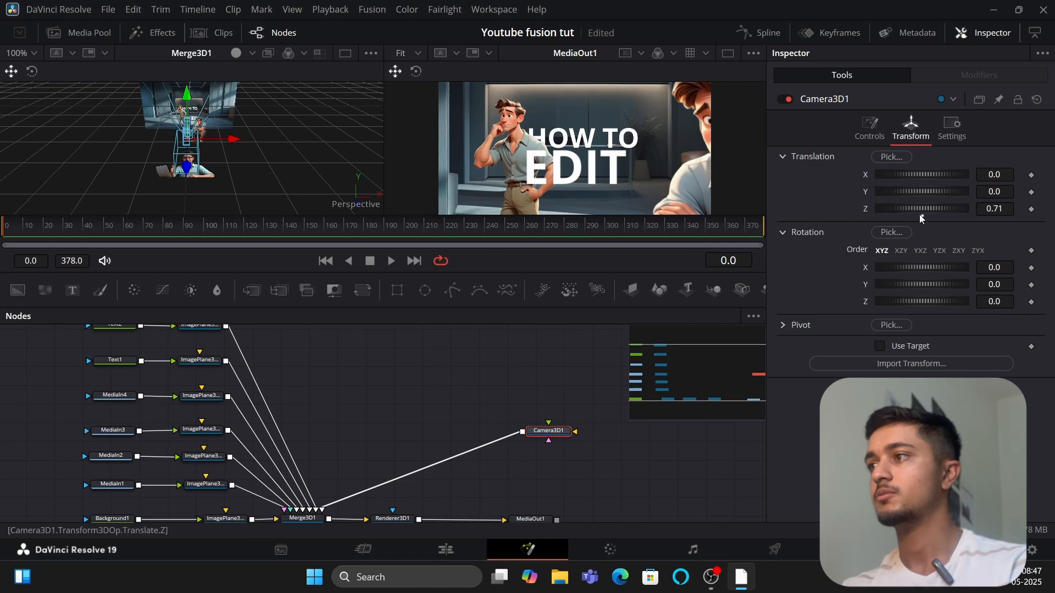
{"action": "left_click_drag", "start_coordinate": [920, 210], "coordinate": [922, 208]}
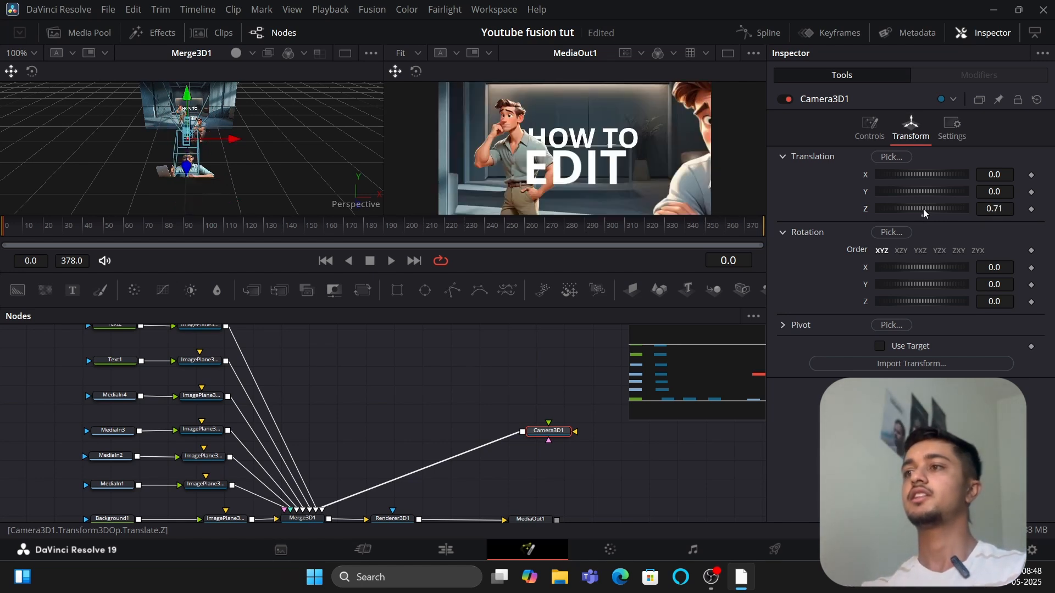
{"action": "left_click_drag", "start_coordinate": [923, 209], "coordinate": [924, 210]}
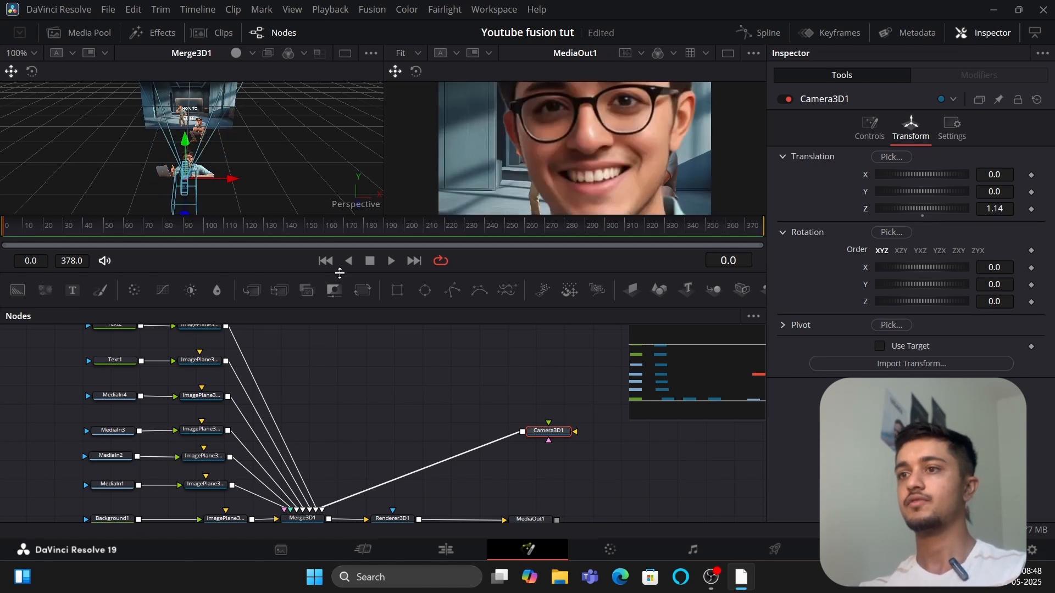
{"action": "left_click_drag", "start_coordinate": [362, 272], "coordinate": [318, 485]}
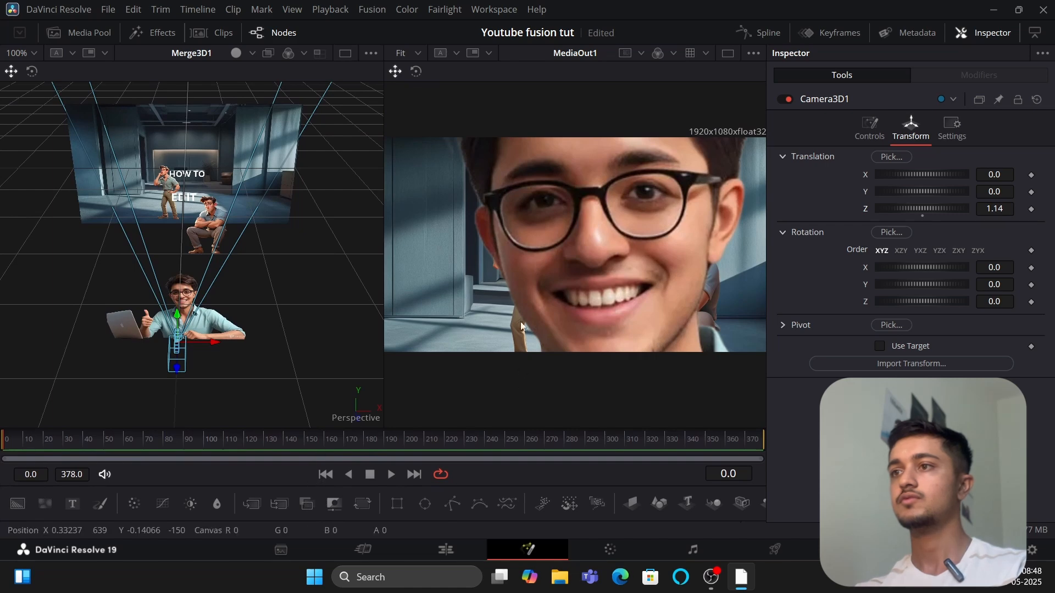
{"action": "left_click_drag", "start_coordinate": [383, 215], "coordinate": [255, 215]}
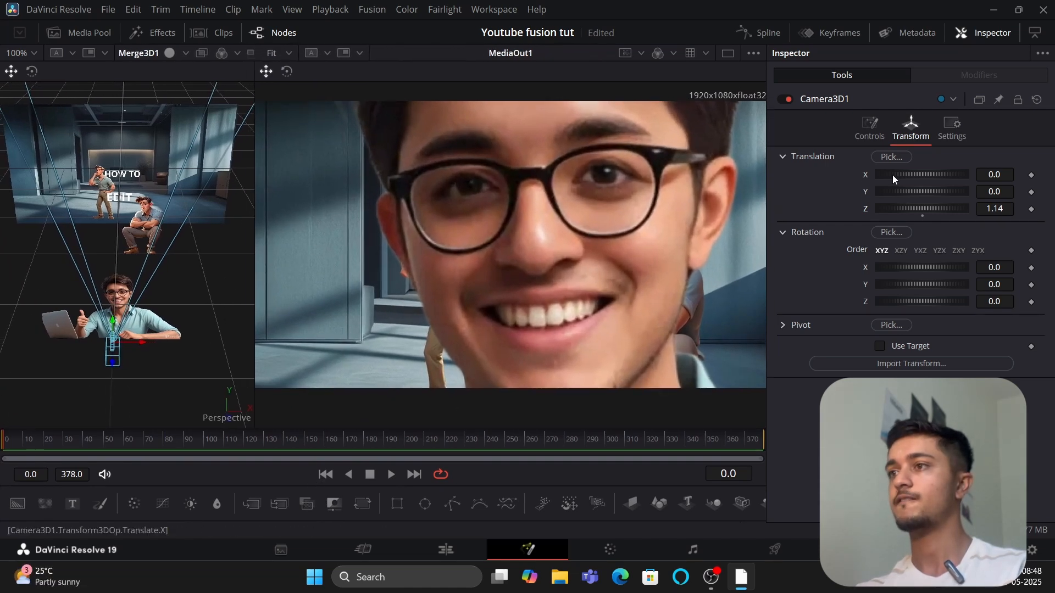
{"action": "left_click_drag", "start_coordinate": [920, 208], "coordinate": [918, 206]}
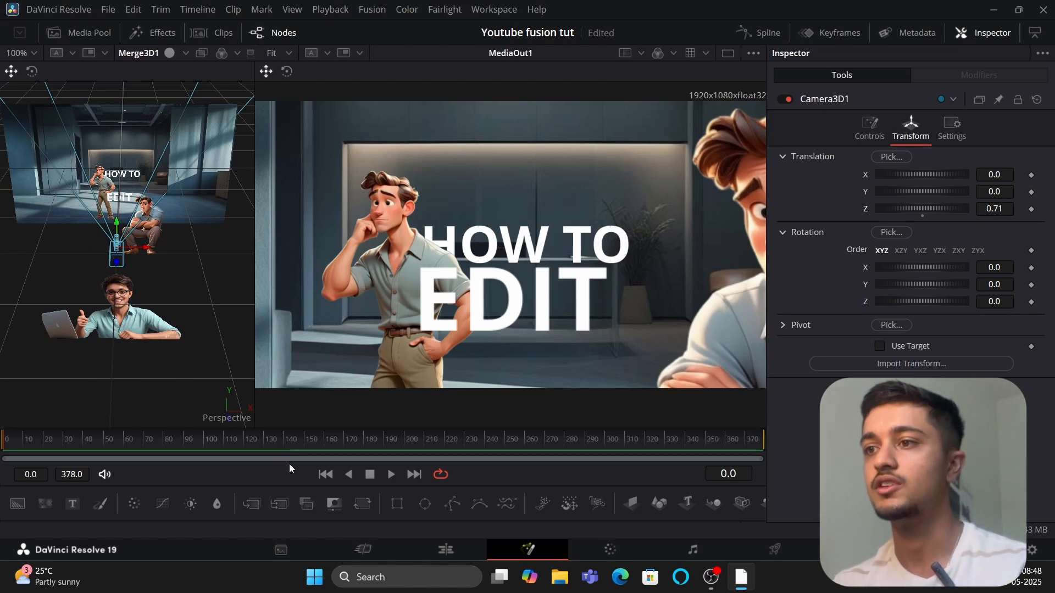
{"action": "left_click_drag", "start_coordinate": [304, 428], "coordinate": [329, 219]}
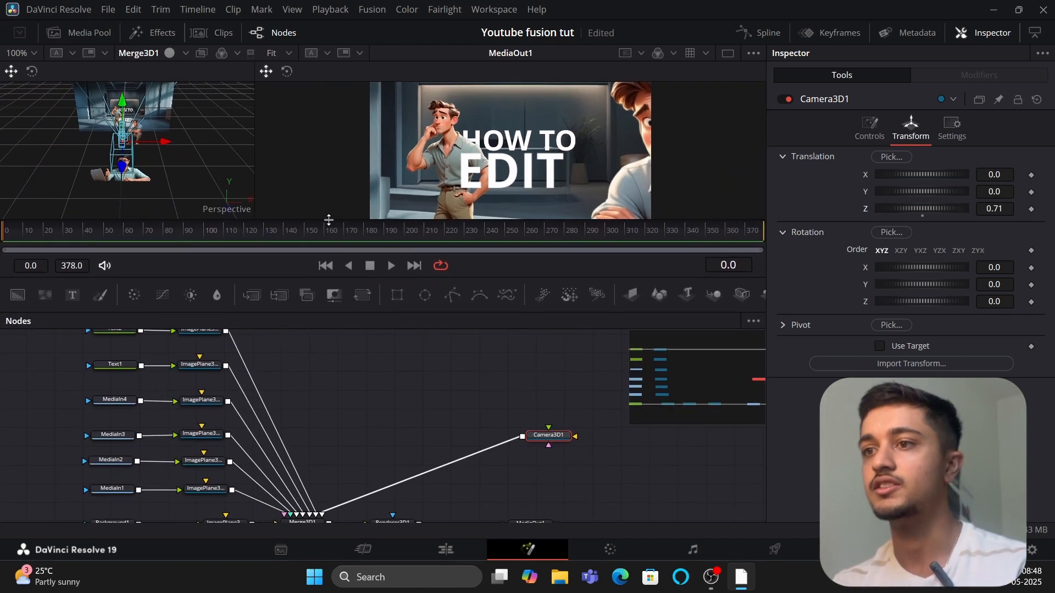
Step: Bring the EDIT text's plane slightly further forward along Z, toward the camera
{"action": "scroll", "coordinate": [286, 377], "scroll_direction": "up", "scroll_amount": 1}
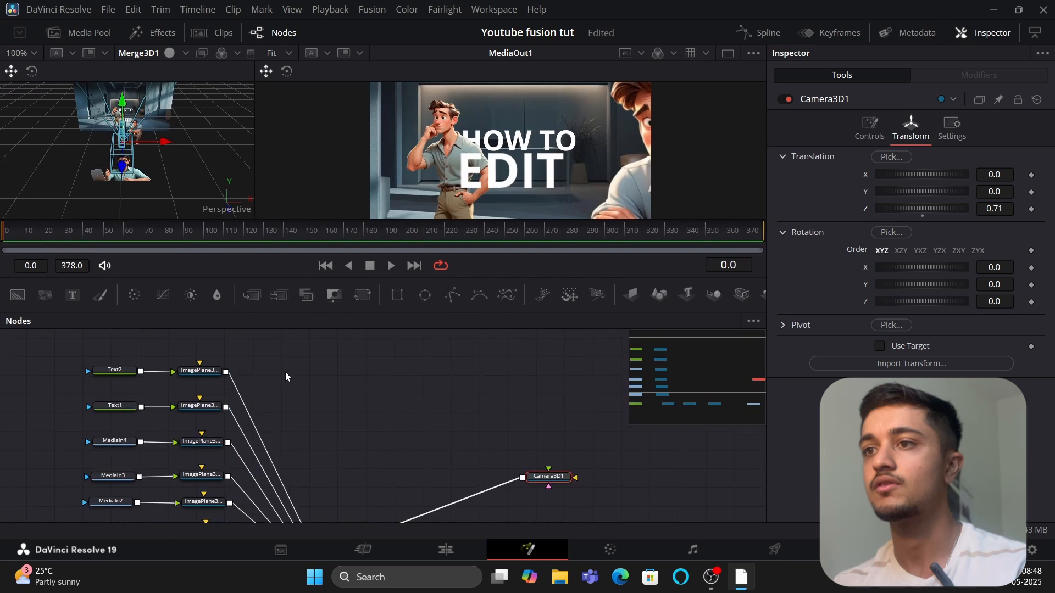
{"action": "scroll", "coordinate": [285, 377], "scroll_direction": "down", "scroll_amount": 1}
{"action": "scroll", "coordinate": [285, 377], "scroll_direction": "up", "scroll_amount": 1}
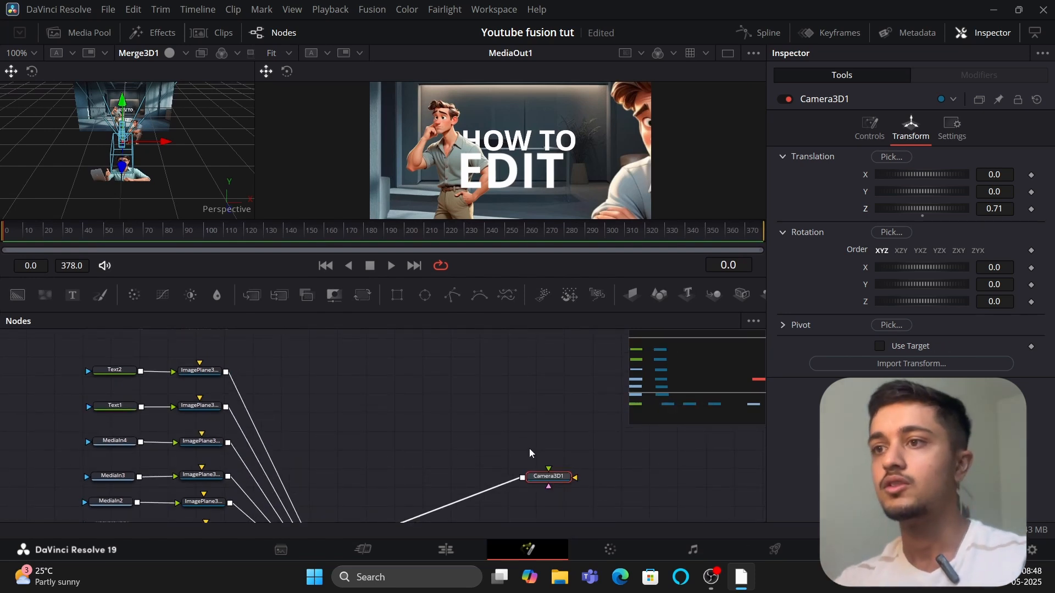
{"action": "left_click", "coordinate": [200, 407]}
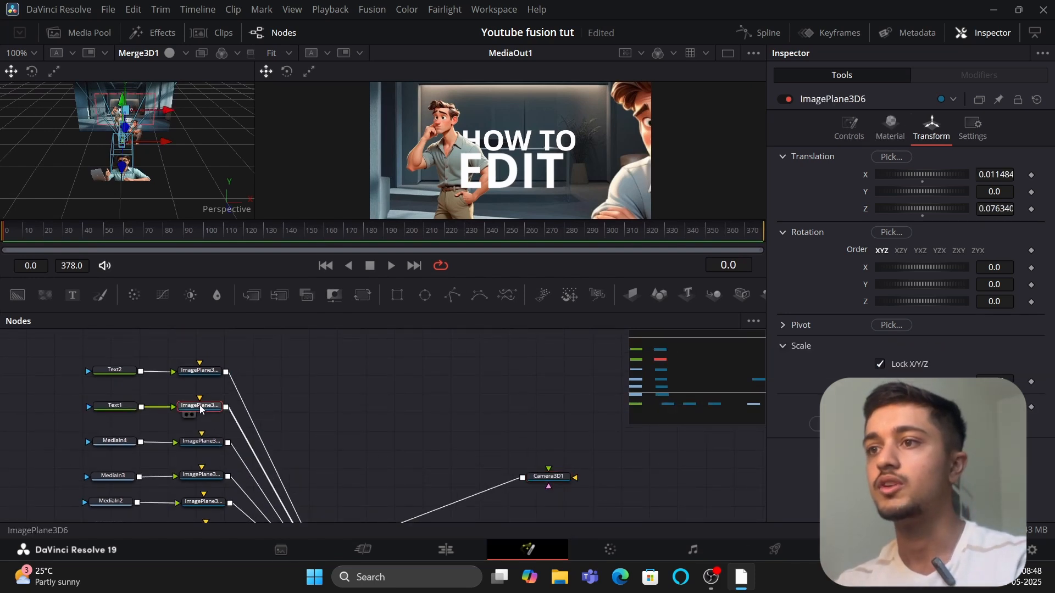
{"action": "left_click", "coordinate": [200, 370]}
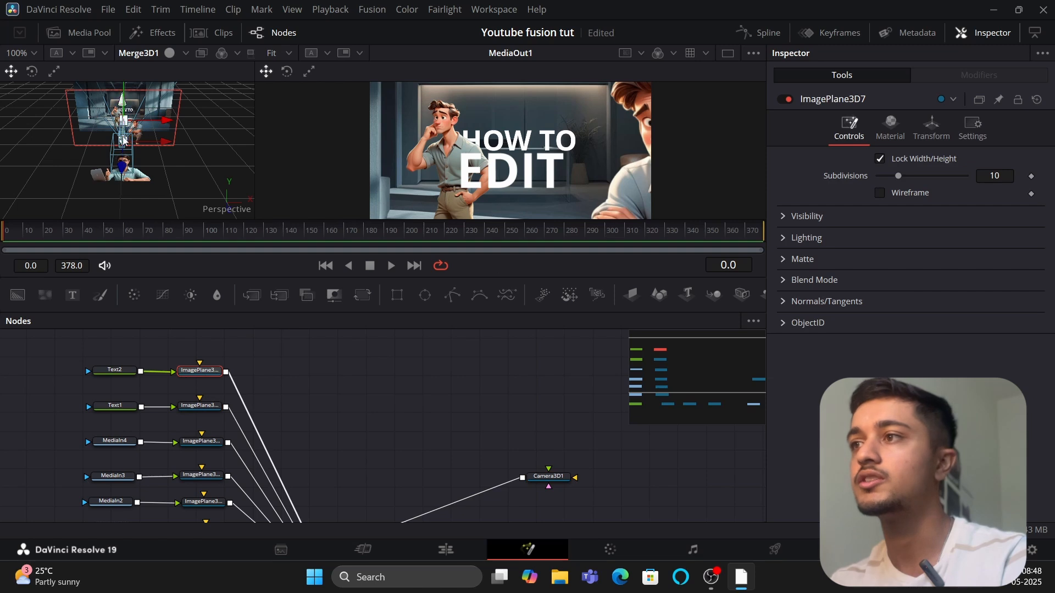
{"action": "left_click_drag", "start_coordinate": [125, 142], "coordinate": [126, 151]}
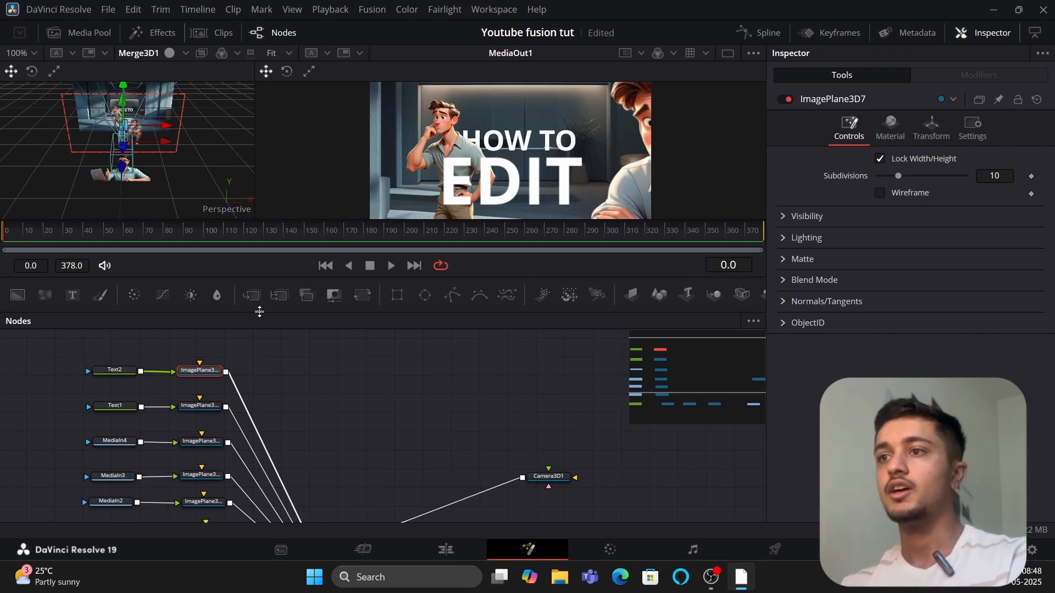
Step: Pull Camera3D1 back along Z to 1.58, in front of the smiling character with the laptop
{"action": "mouse_move", "coordinate": [240, 314]}
{"action": "left_mouse_down"}
{"action": "mouse_move", "coordinate": [243, 268]}
{"action": "mouse_move", "coordinate": [242, 375]}
{"action": "mouse_move", "coordinate": [241, 304]}
{"action": "left_mouse_up"}
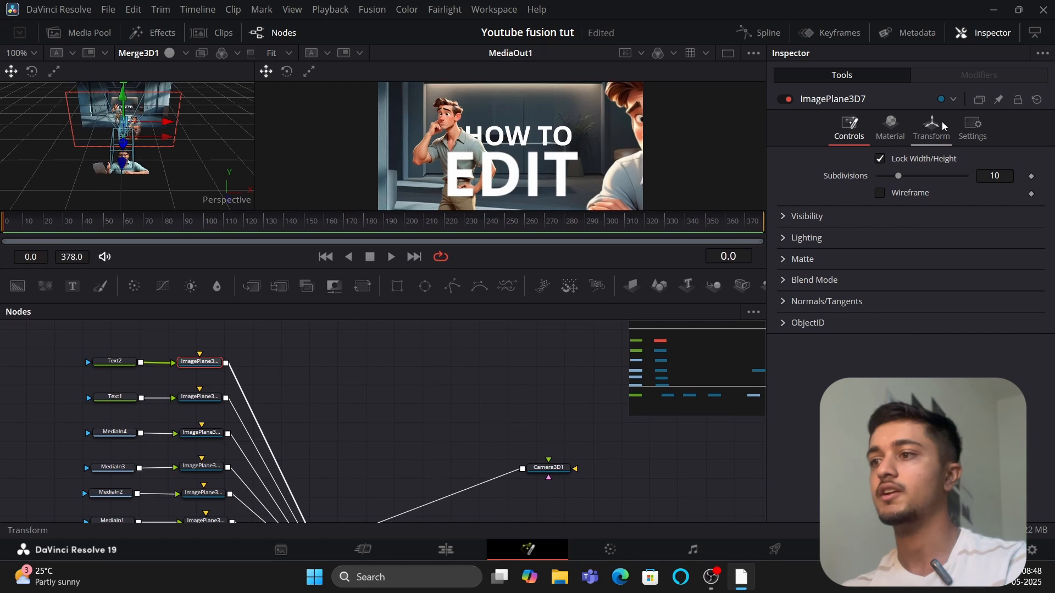
{"action": "left_click", "coordinate": [549, 467]}
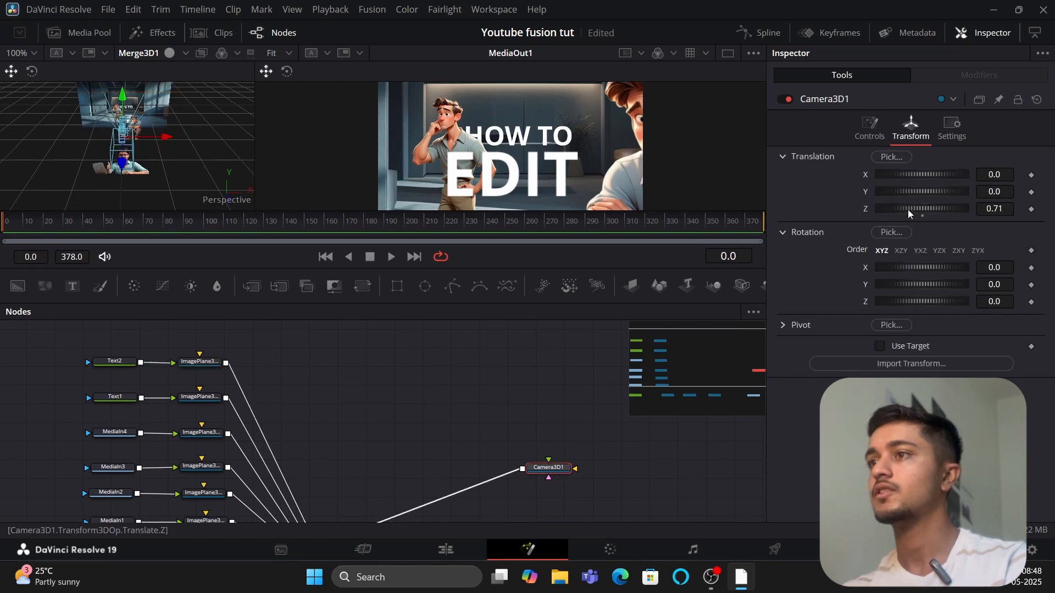
{"action": "left_click_drag", "start_coordinate": [908, 209], "coordinate": [912, 209]}
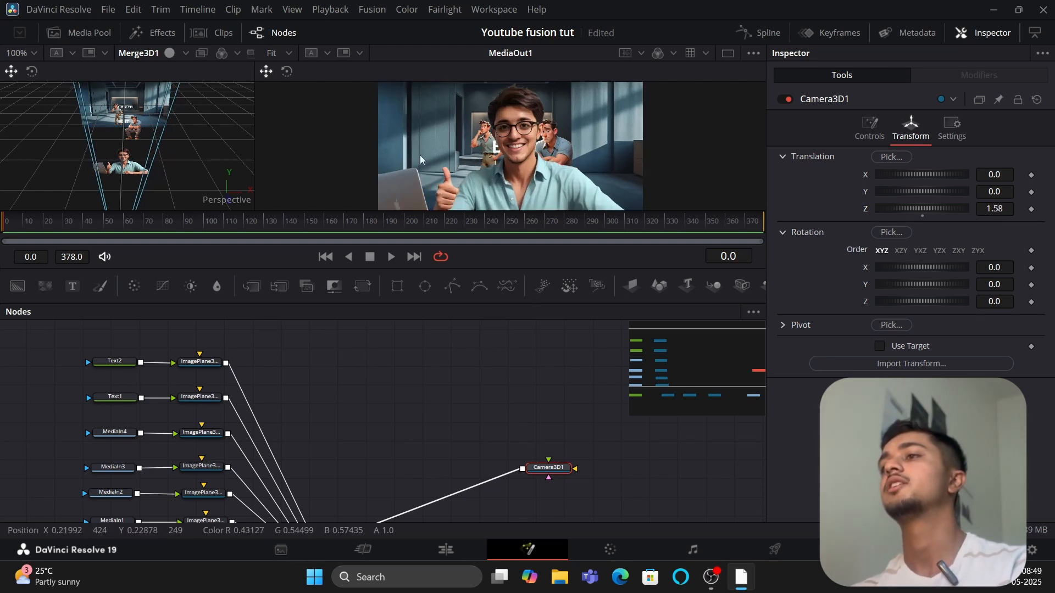
Step: Add another Text+ node above Text2 with its own Image Plane 3D and connect the plane to Merge3D1
{"action": "scroll", "coordinate": [155, 347], "scroll_direction": "up", "scroll_amount": 3}
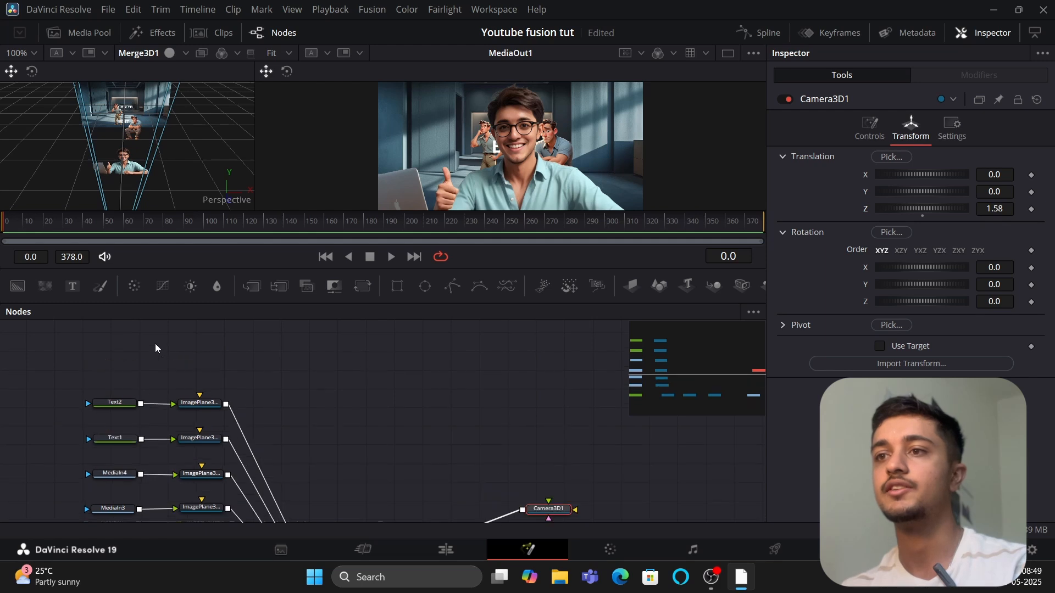
{"action": "left_click_drag", "start_coordinate": [107, 355], "coordinate": [115, 372]}
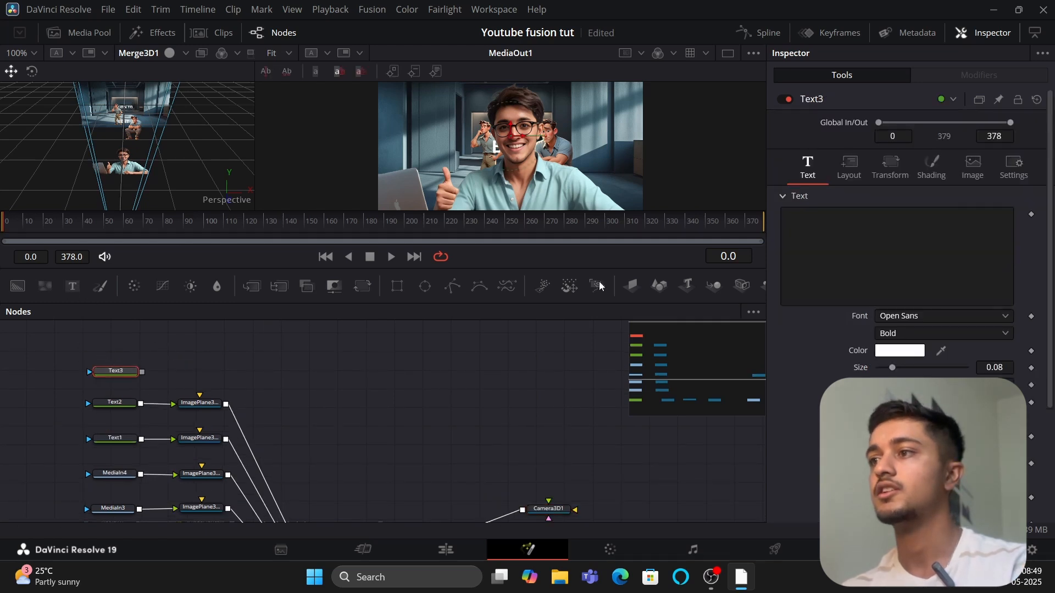
{"action": "left_click_drag", "start_coordinate": [671, 286], "coordinate": [316, 408]}
{"action": "scroll", "coordinate": [319, 479], "scroll_direction": "up", "scroll_amount": 1}
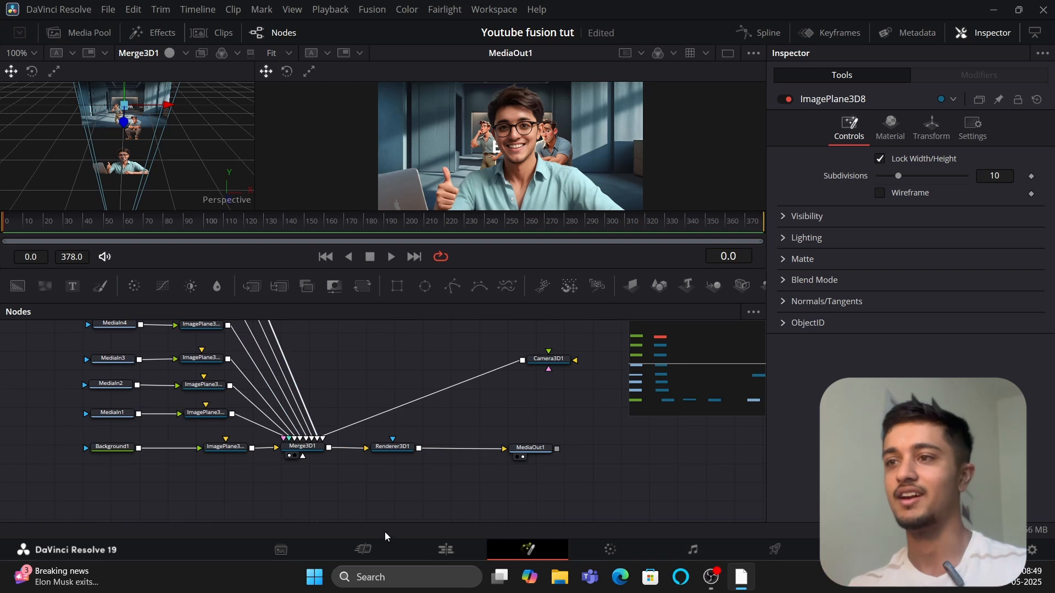
{"action": "scroll", "coordinate": [370, 460], "scroll_direction": "up", "scroll_amount": 5}
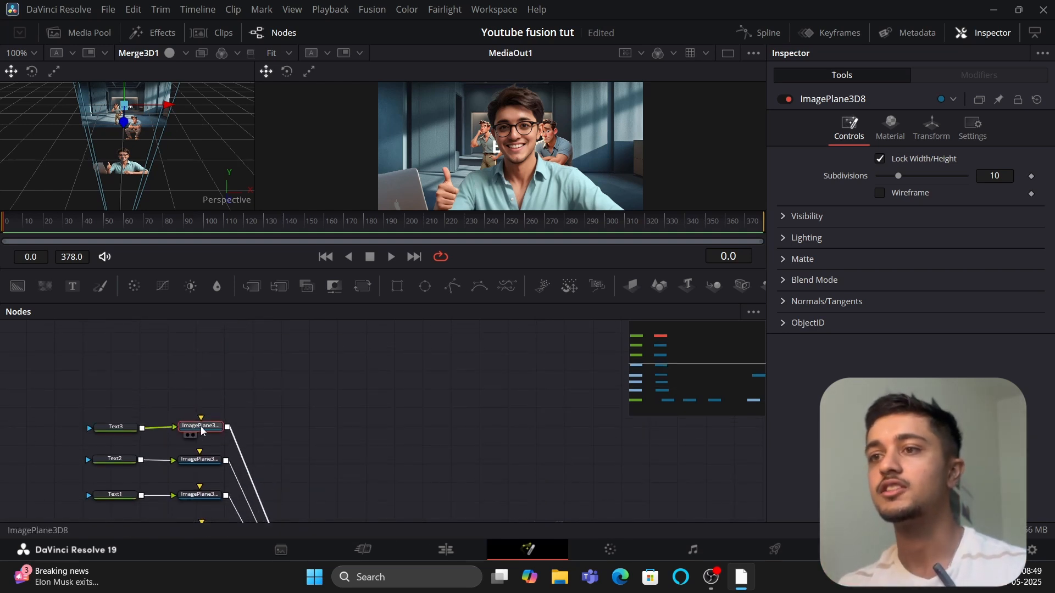
Step: Enter 3D as the text of Text3
{"action": "left_click", "coordinate": [115, 427]}
{"action": "left_click", "coordinate": [833, 231]}
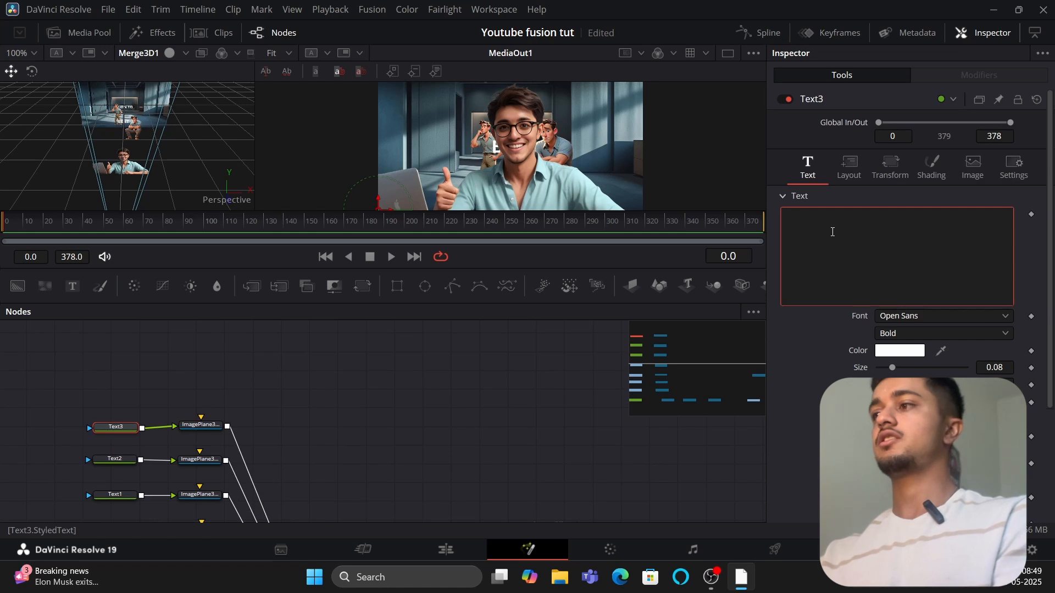
{"action": "type", "text": "3d"}
{"action": "key", "text": "BackSpace"}
{"action": "key", "text": "BackSpace"}
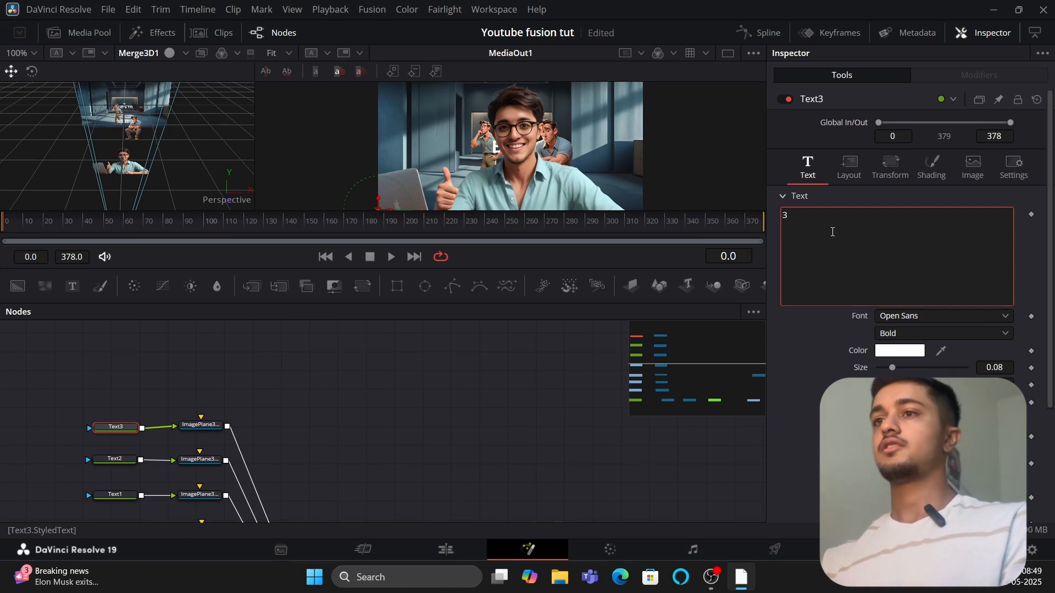
{"action": "type", "text": "3D"}
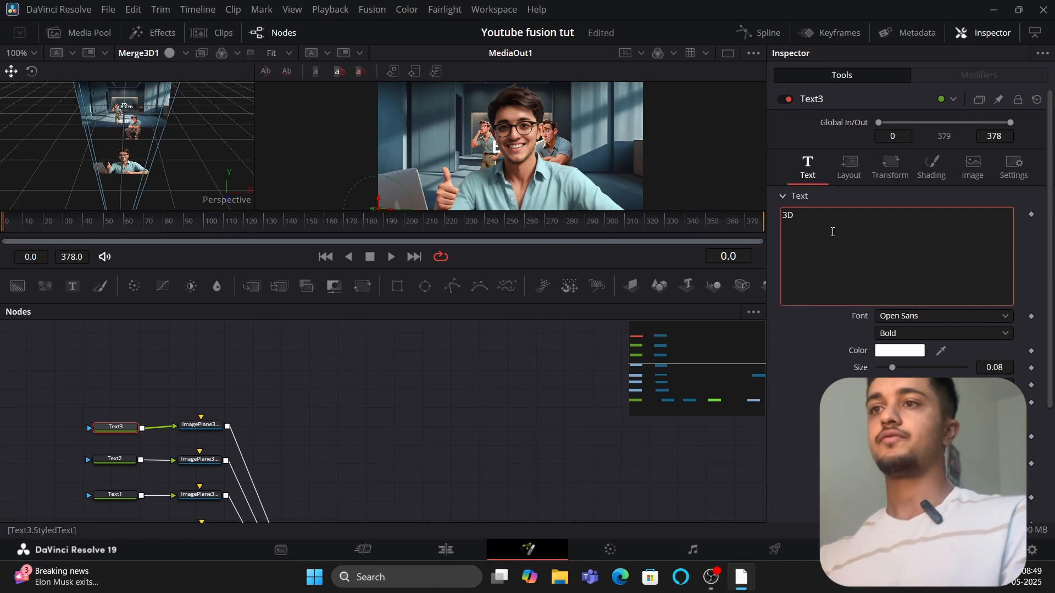
Step: Move the 3D text's image plane to X about -0.085 and Z about 0.91, beside the smiling character, and scale it up slightly
{"action": "left_click", "coordinate": [200, 426]}
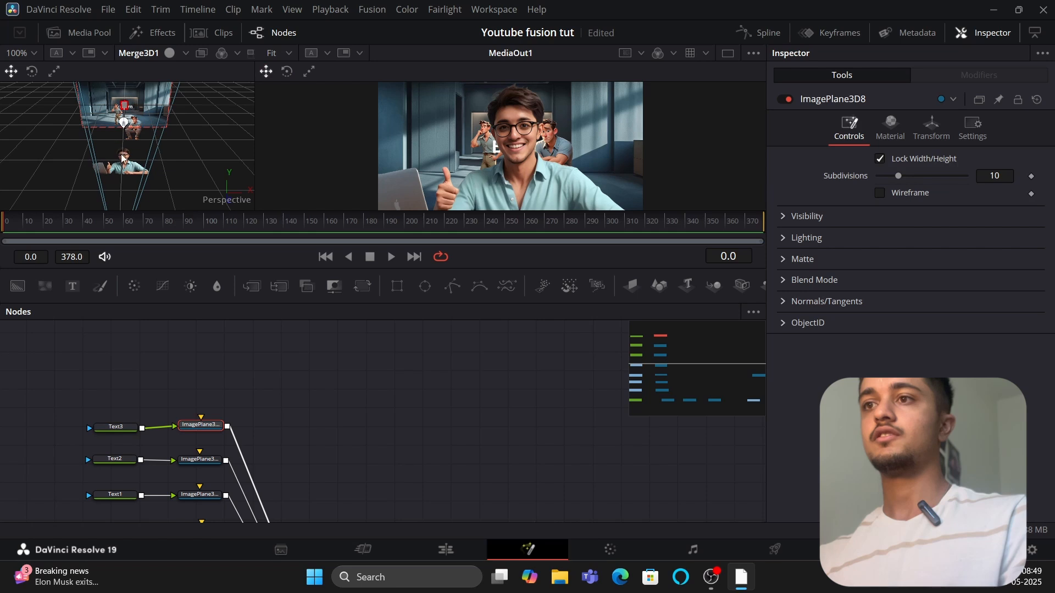
{"action": "left_click_drag", "start_coordinate": [122, 158], "coordinate": [151, 160]}
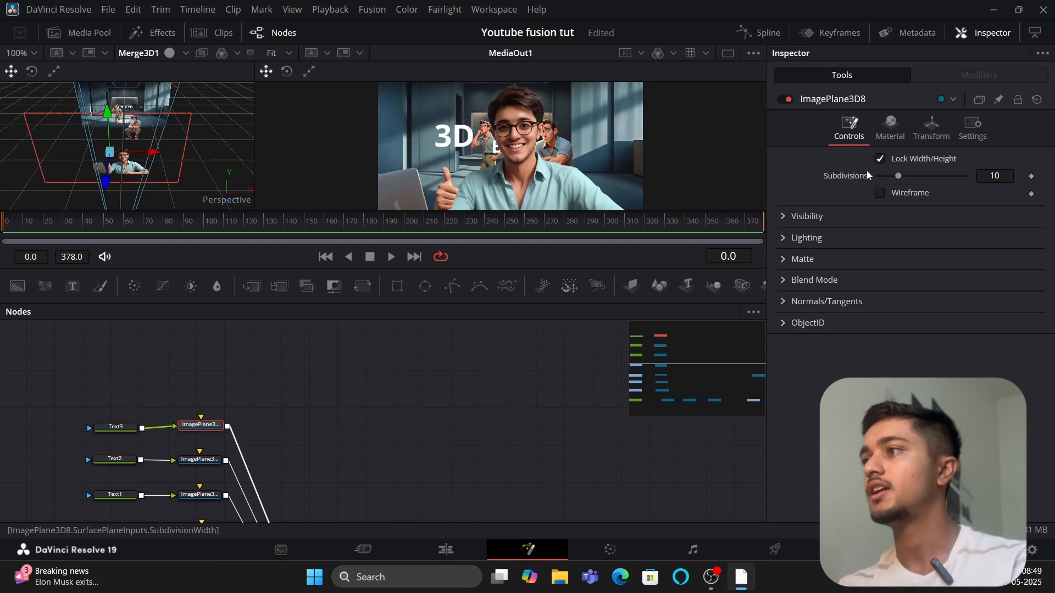
{"action": "left_click", "coordinate": [931, 127]}
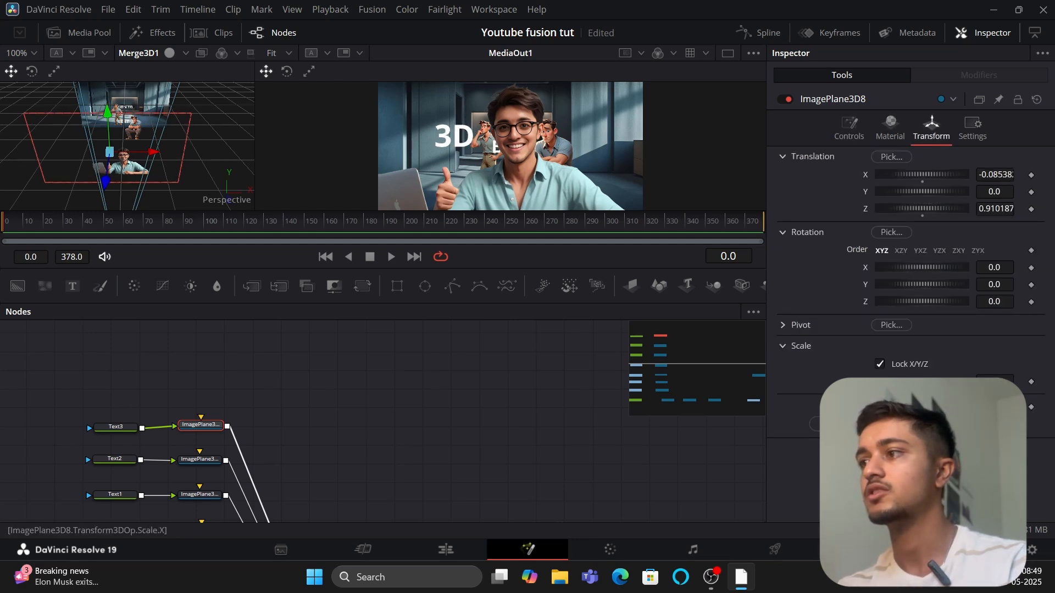
{"action": "left_click_drag", "start_coordinate": [923, 382], "coordinate": [929, 382]}
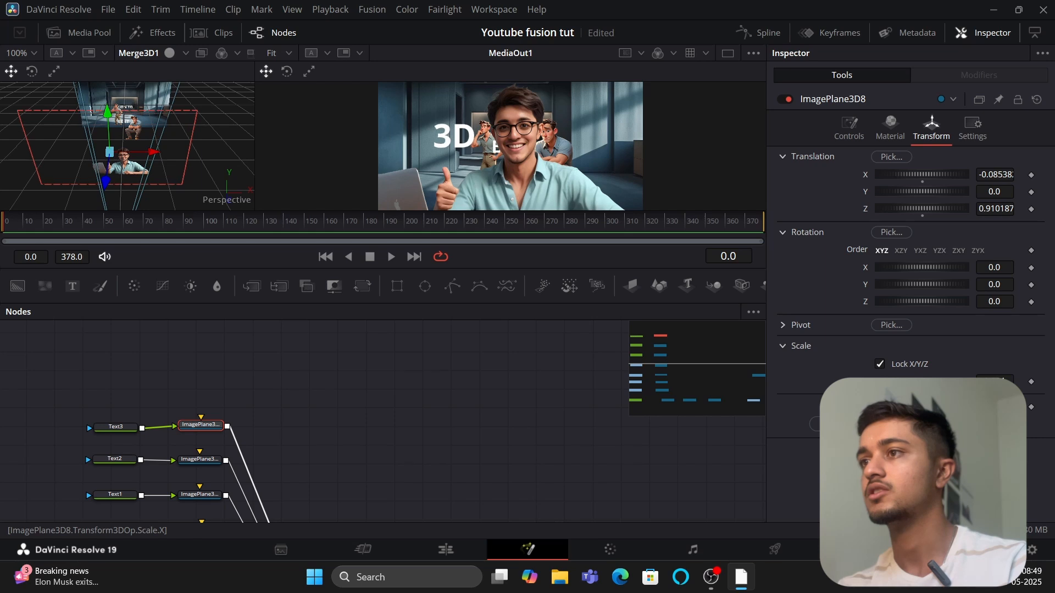
{"action": "left_click_drag", "start_coordinate": [929, 382], "coordinate": [933, 382]}
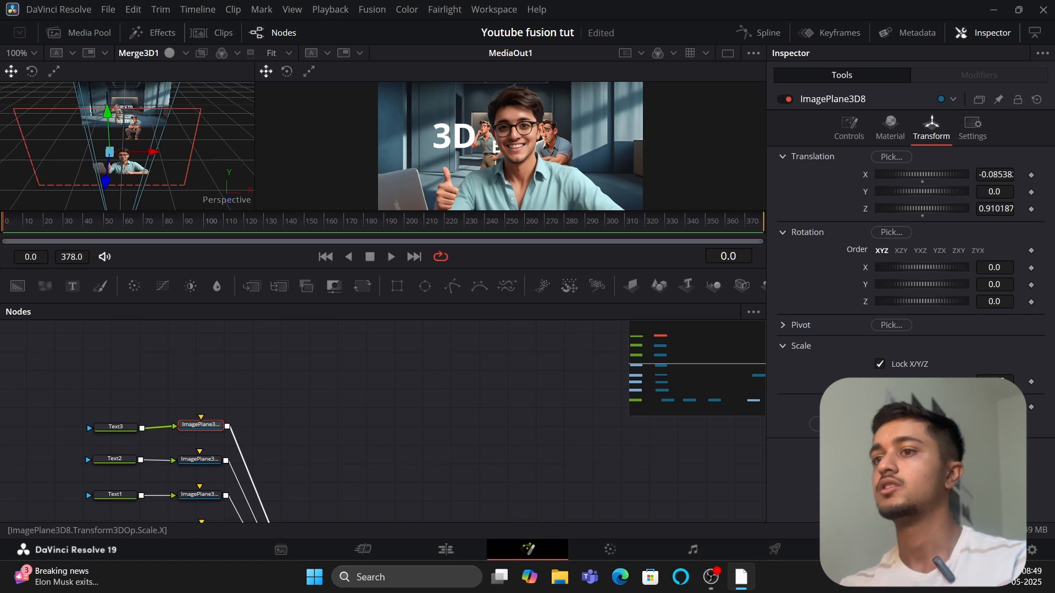
{"action": "left_click_drag", "start_coordinate": [199, 428], "coordinate": [200, 433]}
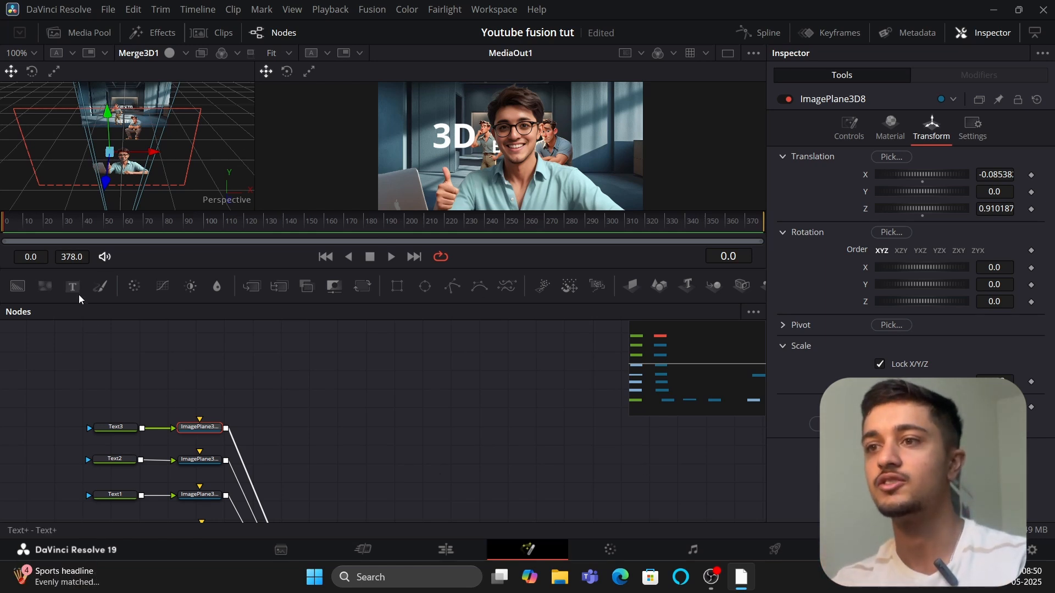
Step: Add another Text+ node above Text3 with its own Image Plane 3D and connect the plane to Merge3D1
{"action": "left_click_drag", "start_coordinate": [114, 395], "coordinate": [116, 395]}
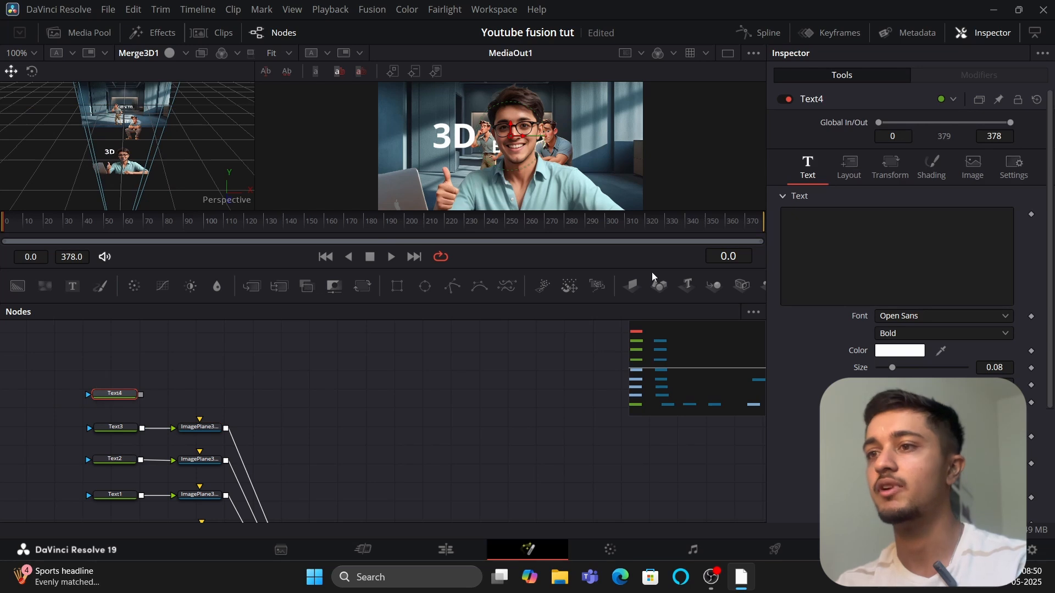
{"action": "left_click_drag", "start_coordinate": [631, 287], "coordinate": [309, 361]}
{"action": "scroll", "coordinate": [149, 464], "scroll_direction": "up", "scroll_amount": 6}
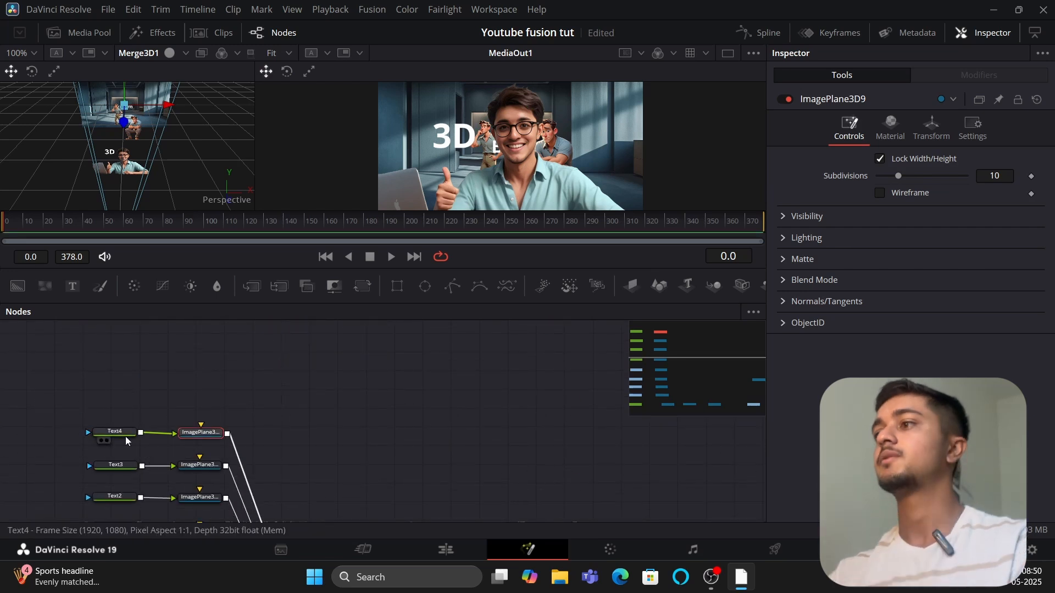
Step: Enter INTRO as the text of Text4
{"action": "left_click", "coordinate": [126, 436]}
{"action": "left_click", "coordinate": [816, 227]}
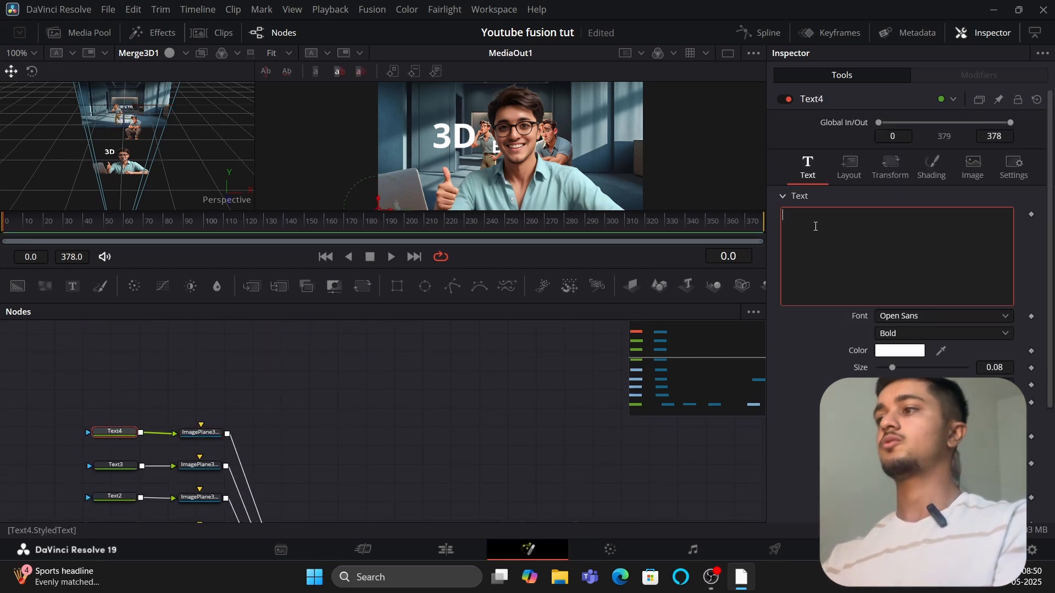
{"action": "type", "text": "INTRO"}
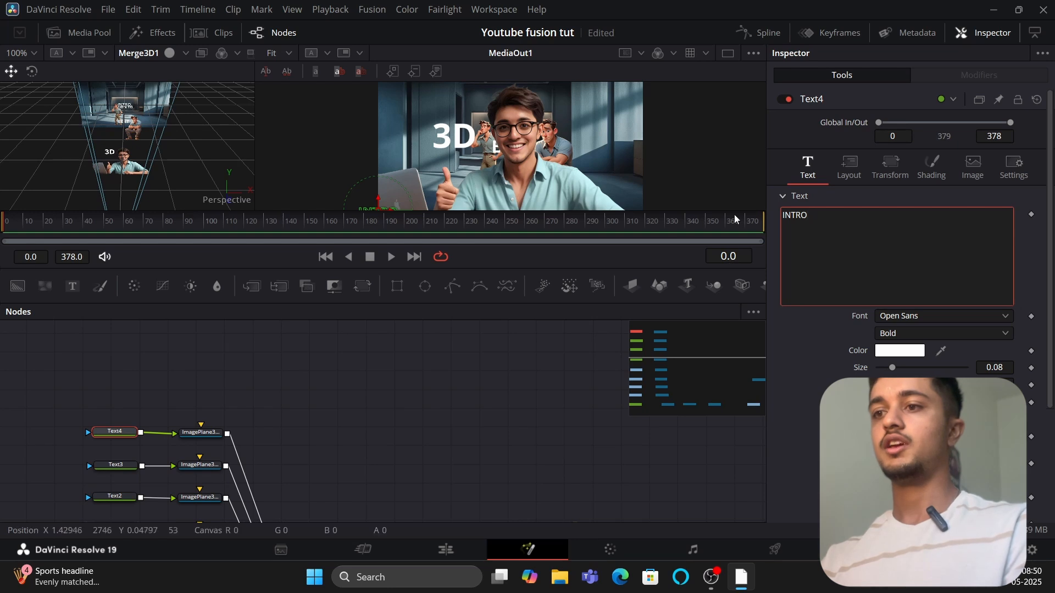
Step: Move the INTRO text's plane forward along Z, to the right of the smiling character and slightly lower than the 3D text
{"action": "left_click", "coordinate": [125, 120]}
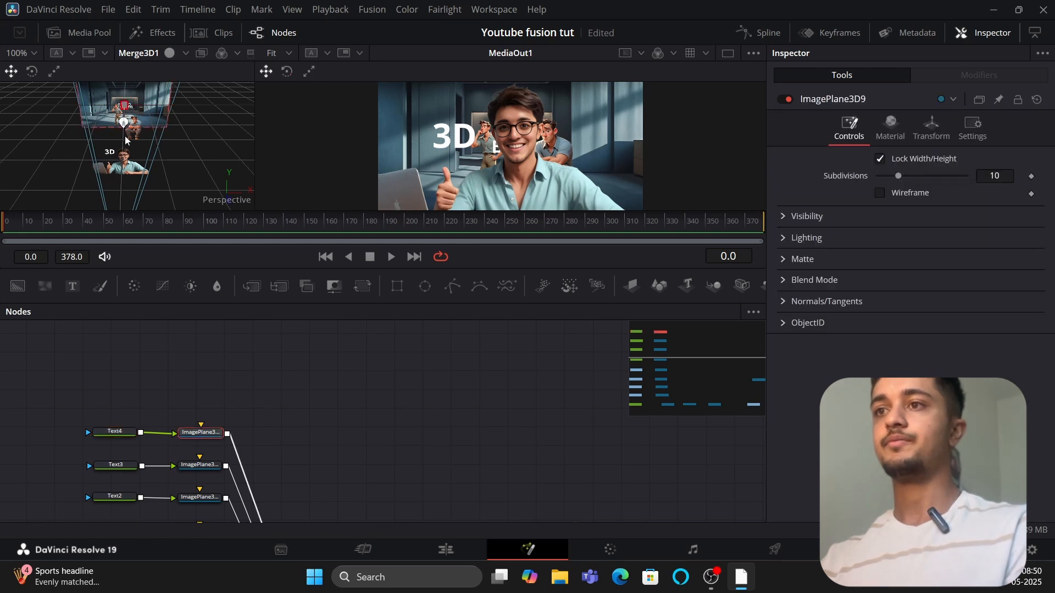
{"action": "left_click_drag", "start_coordinate": [127, 149], "coordinate": [183, 149]}
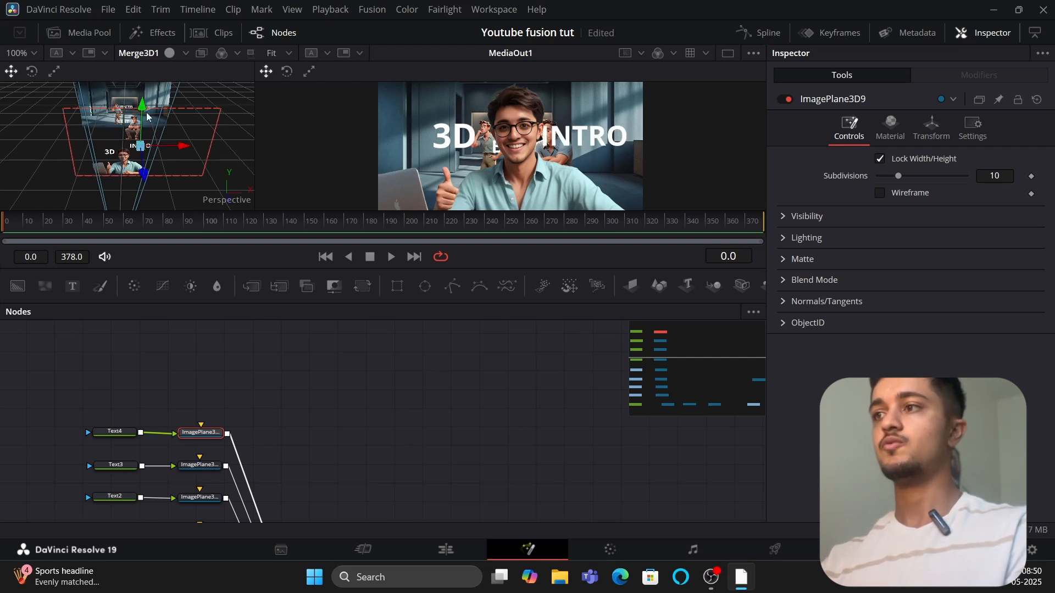
{"action": "left_click_drag", "start_coordinate": [142, 113], "coordinate": [143, 114]}
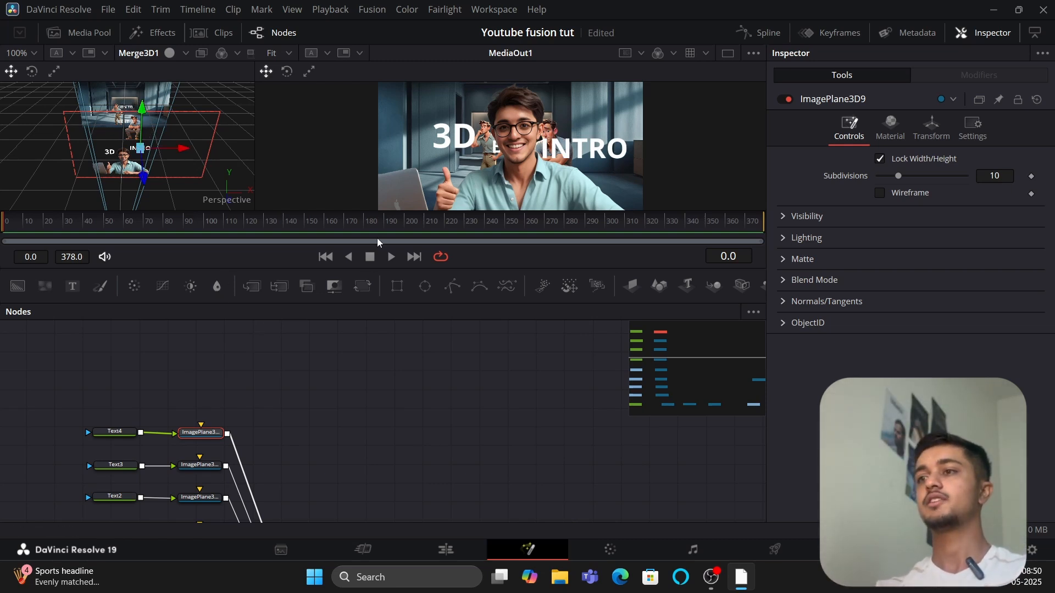
{"action": "left_click_drag", "start_coordinate": [383, 267], "coordinate": [373, 412]}
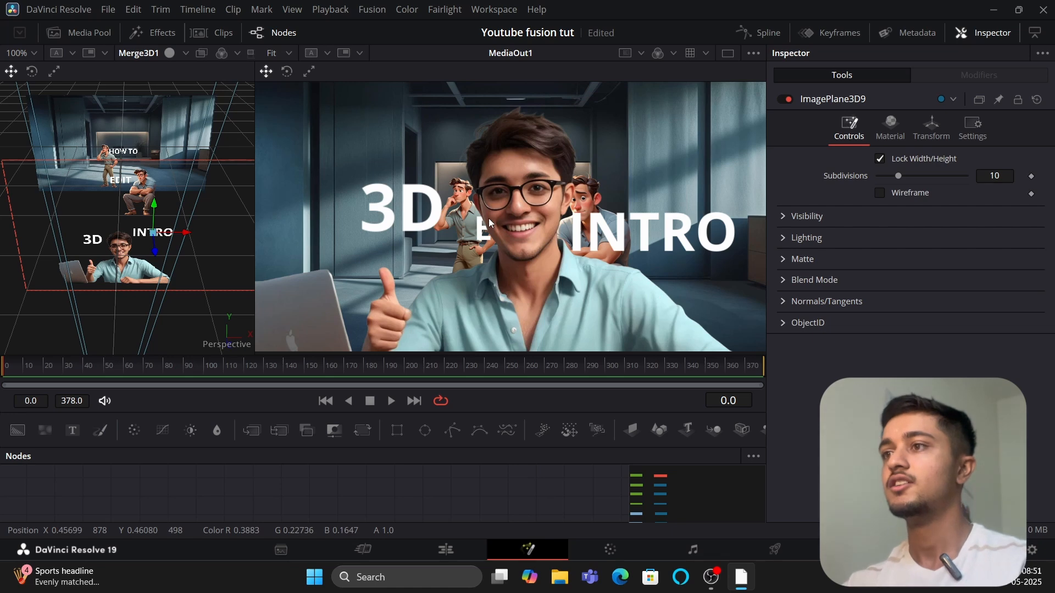
Step: Add keyframes at frame 0 to the X, Y and Z translation of Camera3D1
{"action": "left_click_drag", "start_coordinate": [294, 395], "coordinate": [297, 232]}
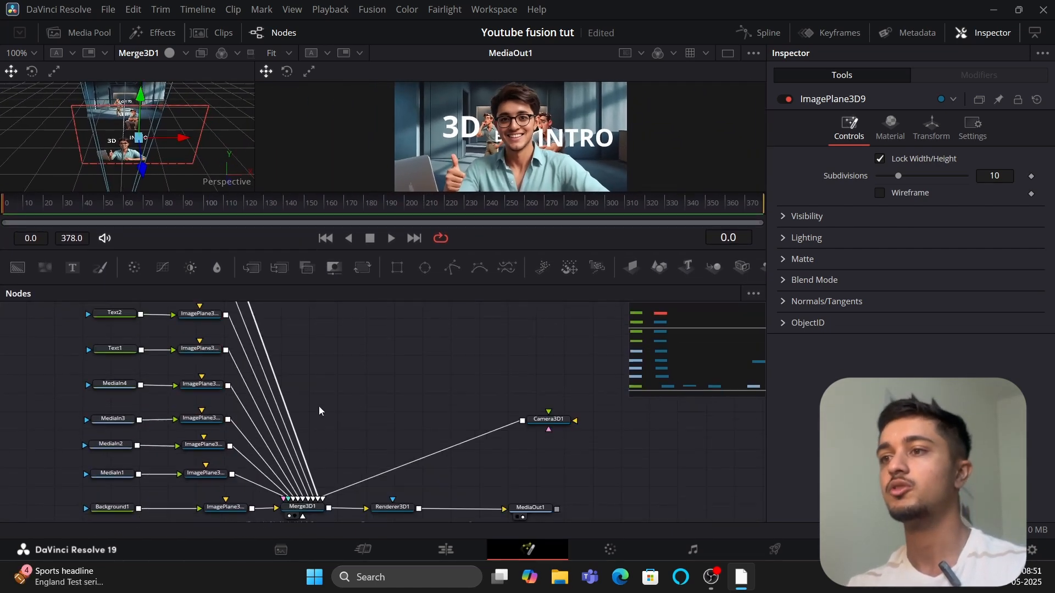
{"action": "scroll", "coordinate": [319, 411], "scroll_direction": "up", "scroll_amount": 2}
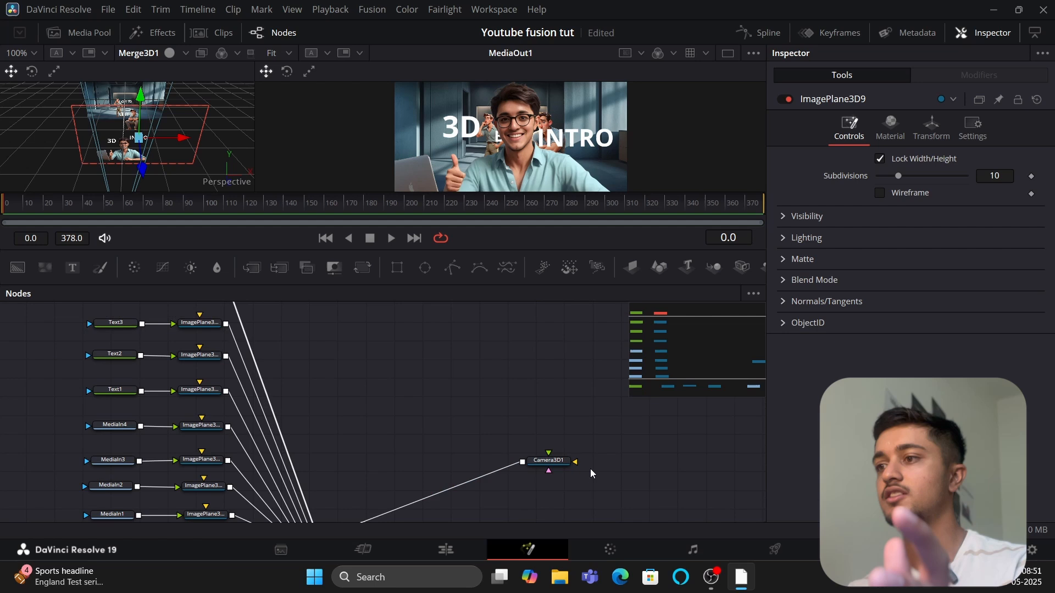
{"action": "left_click", "coordinate": [555, 463]}
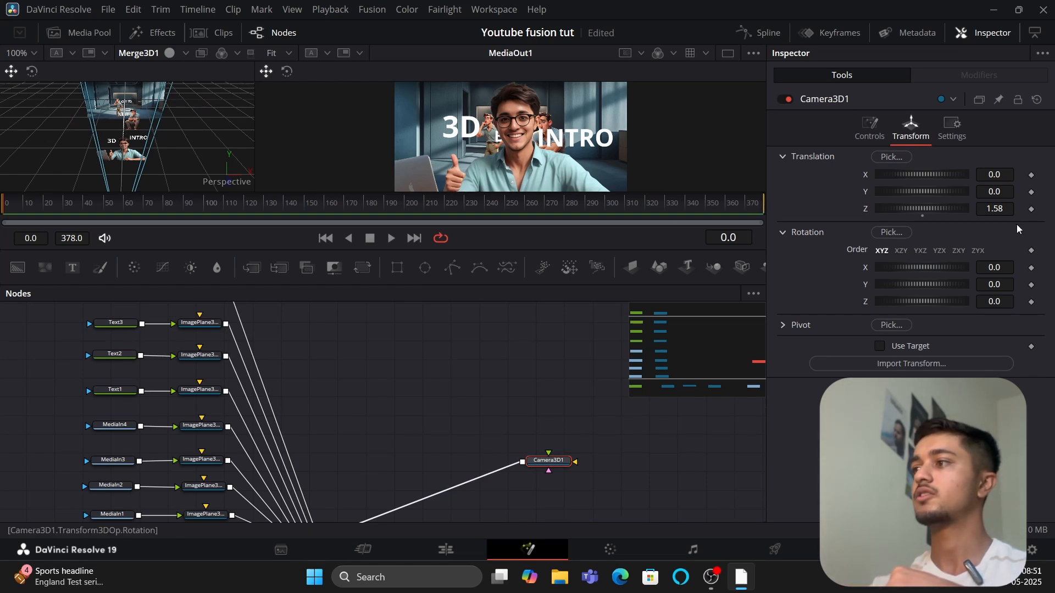
{"action": "left_click", "coordinate": [1032, 209]}
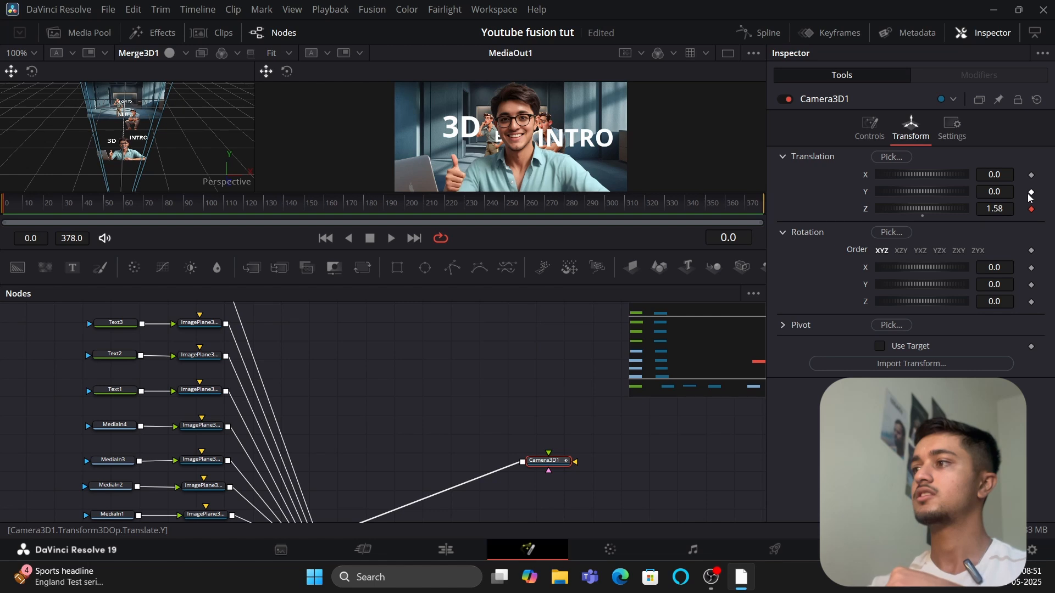
{"action": "left_click", "coordinate": [1032, 193]}
{"action": "left_click", "coordinate": [1032, 175]}
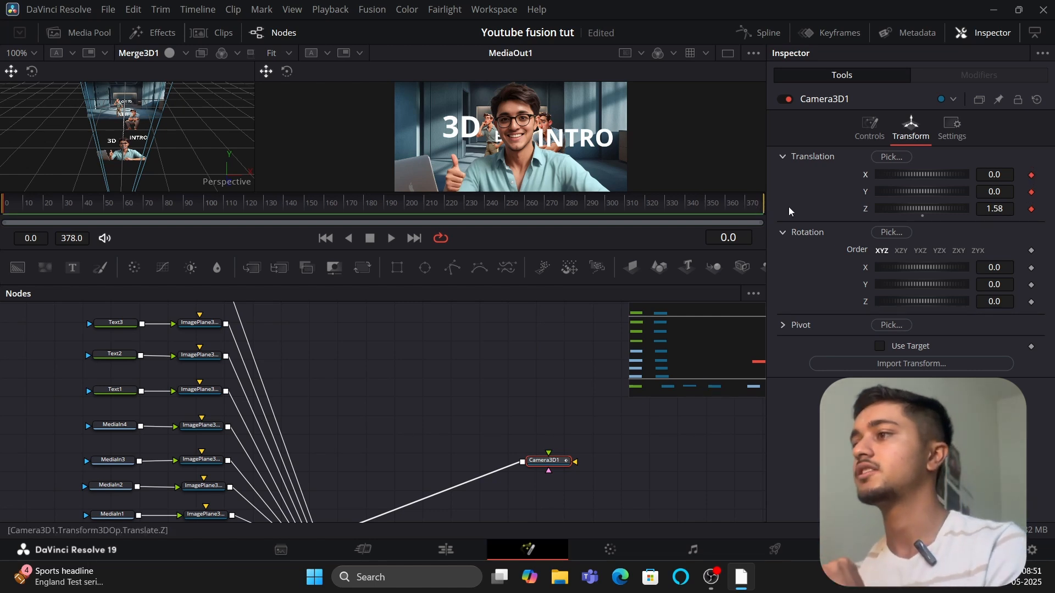
Step: Set the Z translation of Camera3D1 to 1.72 at frame 0
{"action": "left_click_drag", "start_coordinate": [760, 206], "coordinate": [4, 208]}
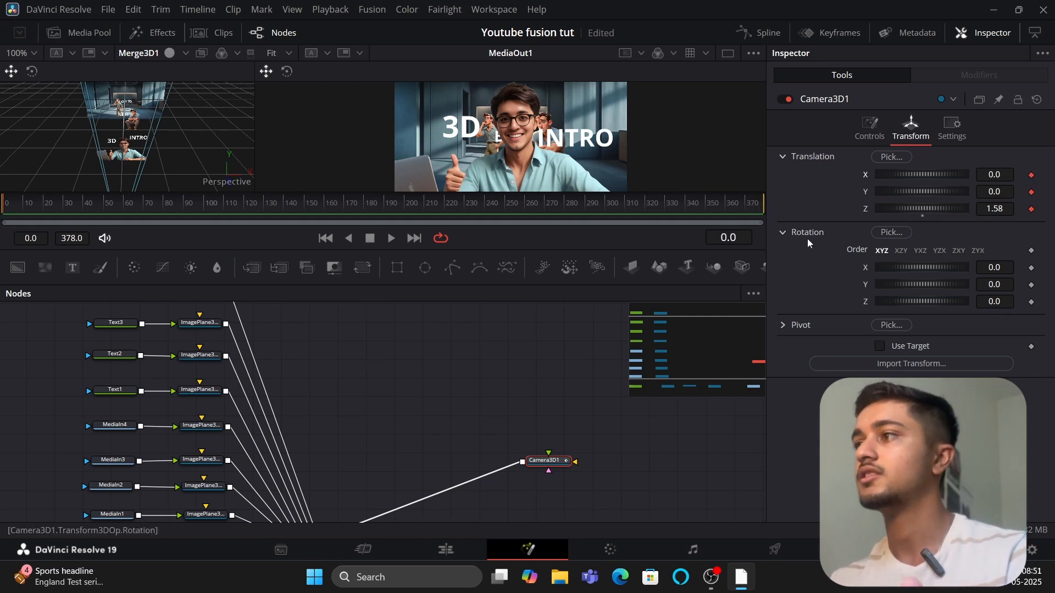
{"action": "left_click_drag", "start_coordinate": [918, 209], "coordinate": [897, 216]}
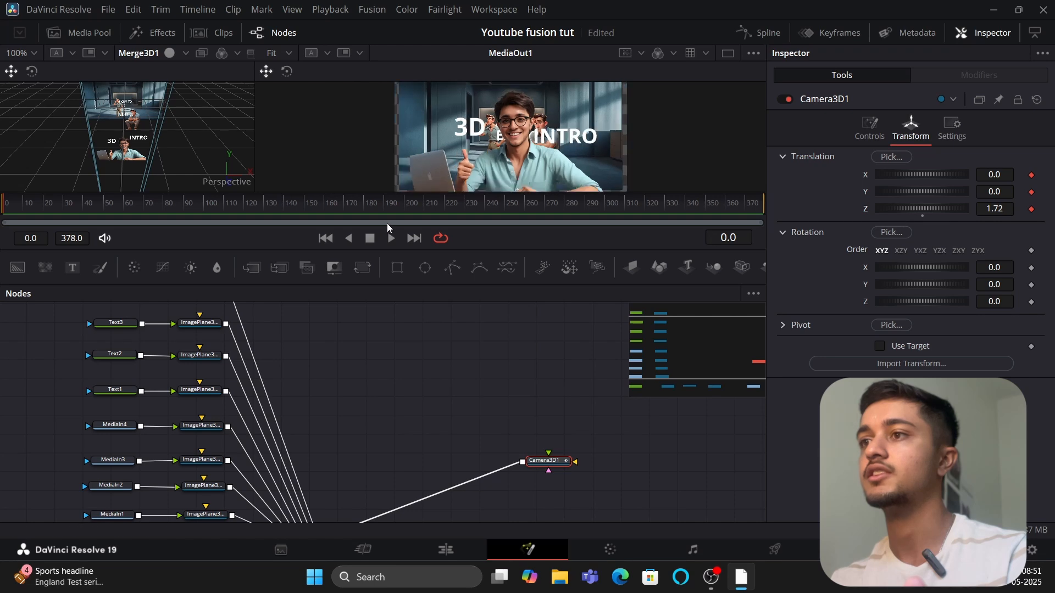
{"action": "left_click_drag", "start_coordinate": [398, 250], "coordinate": [375, 501]}
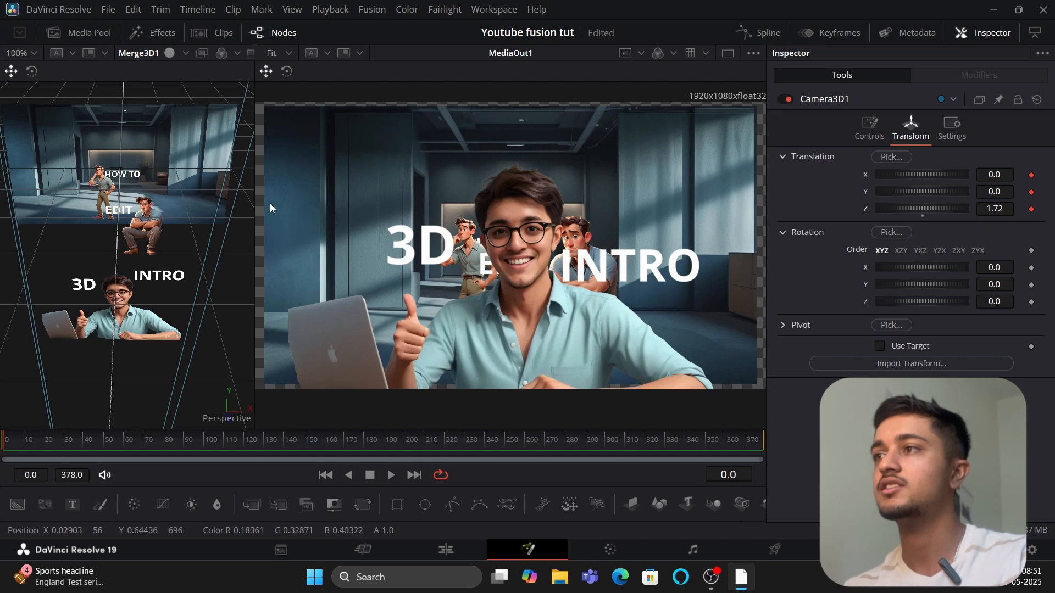
Step: Scale up the office background's image plane until it covers the empty edges of the camera frame
{"action": "scroll", "coordinate": [338, 164], "scroll_direction": "down", "scroll_amount": 5}
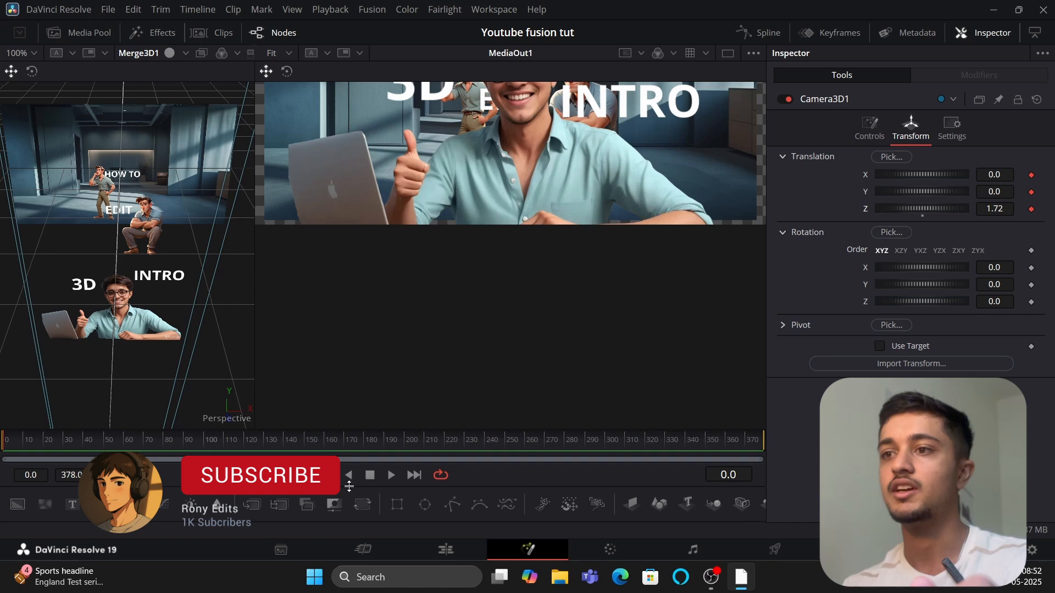
{"action": "left_click_drag", "start_coordinate": [348, 484], "coordinate": [400, 179]}
{"action": "left_click", "coordinate": [112, 445]}
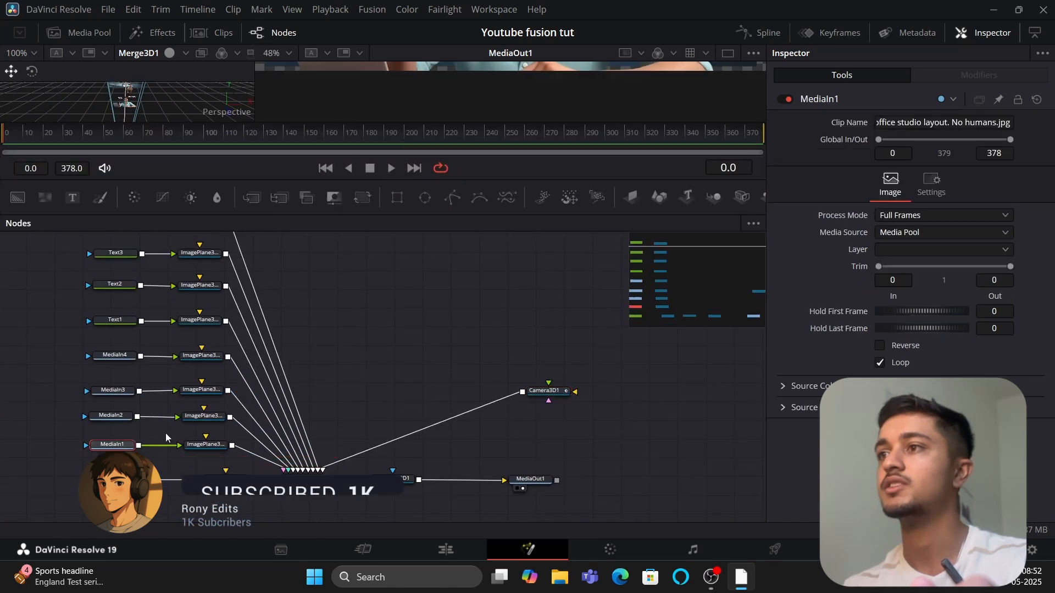
{"action": "left_click_drag", "start_coordinate": [501, 178], "coordinate": [501, 406]}
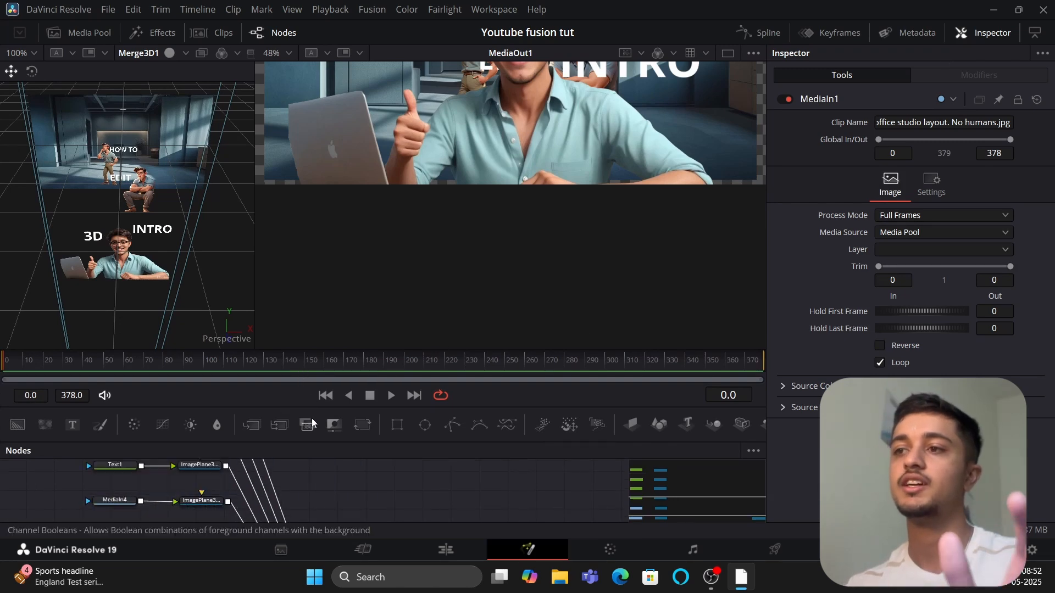
{"action": "left_click_drag", "start_coordinate": [311, 408], "coordinate": [339, 184]}
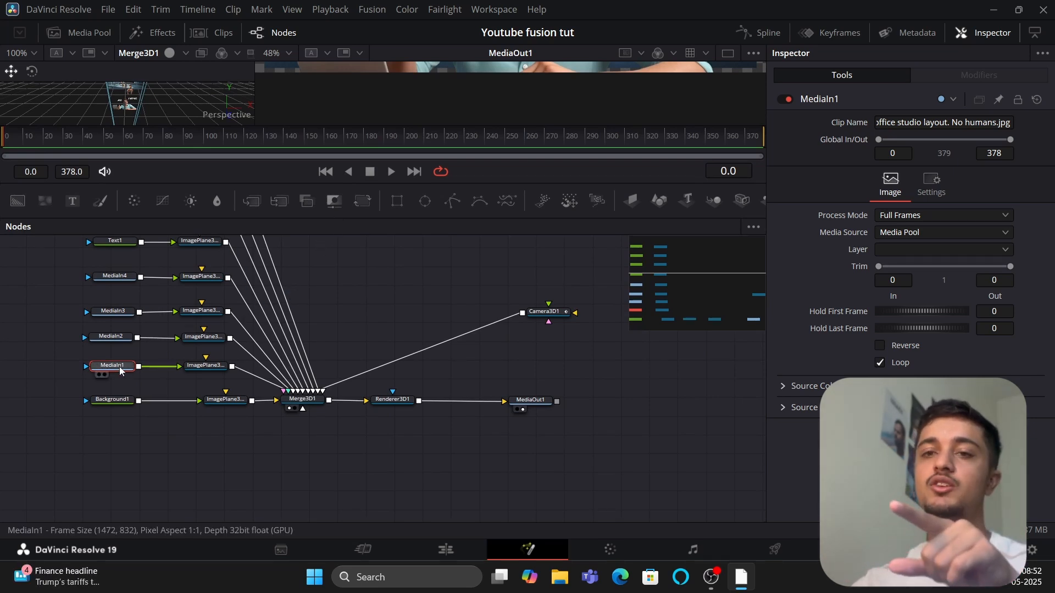
{"action": "left_click", "coordinate": [206, 367]}
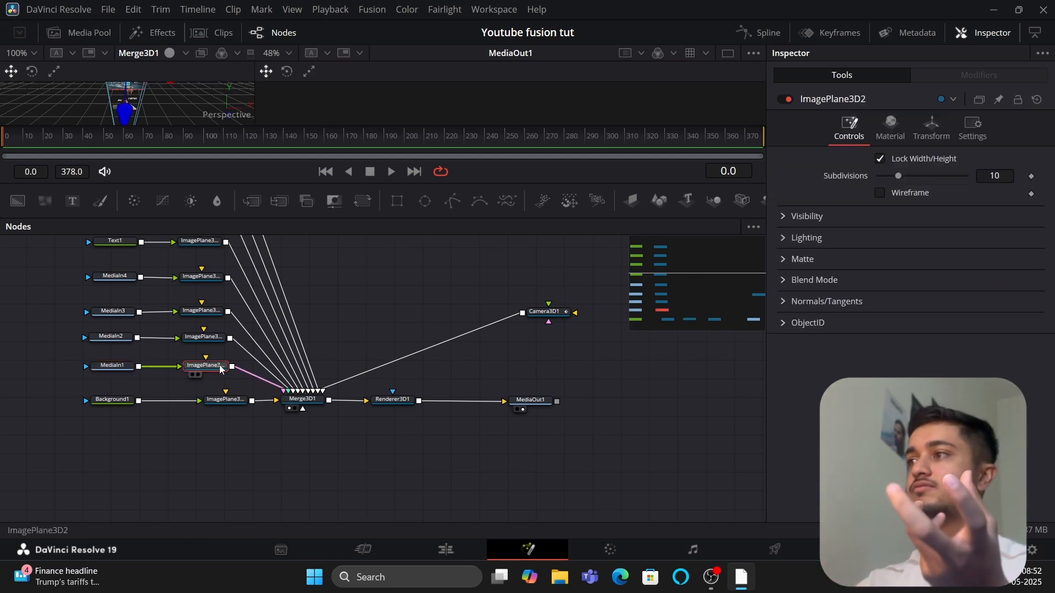
{"action": "left_click", "coordinate": [932, 129]}
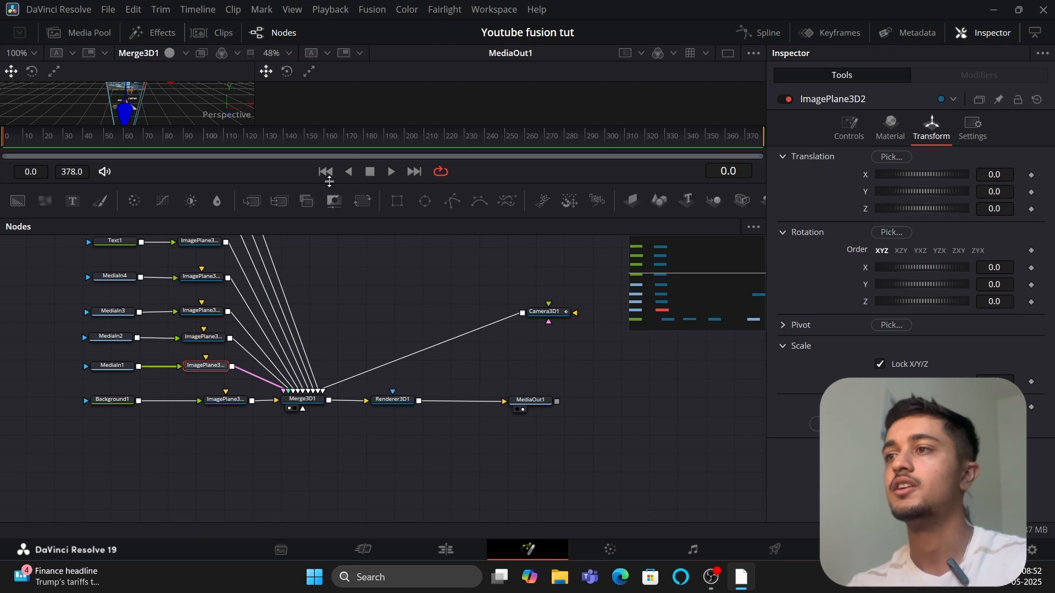
{"action": "left_click_drag", "start_coordinate": [328, 183], "coordinate": [332, 497]}
{"action": "scroll", "coordinate": [495, 294], "scroll_direction": "up", "scroll_amount": 4}
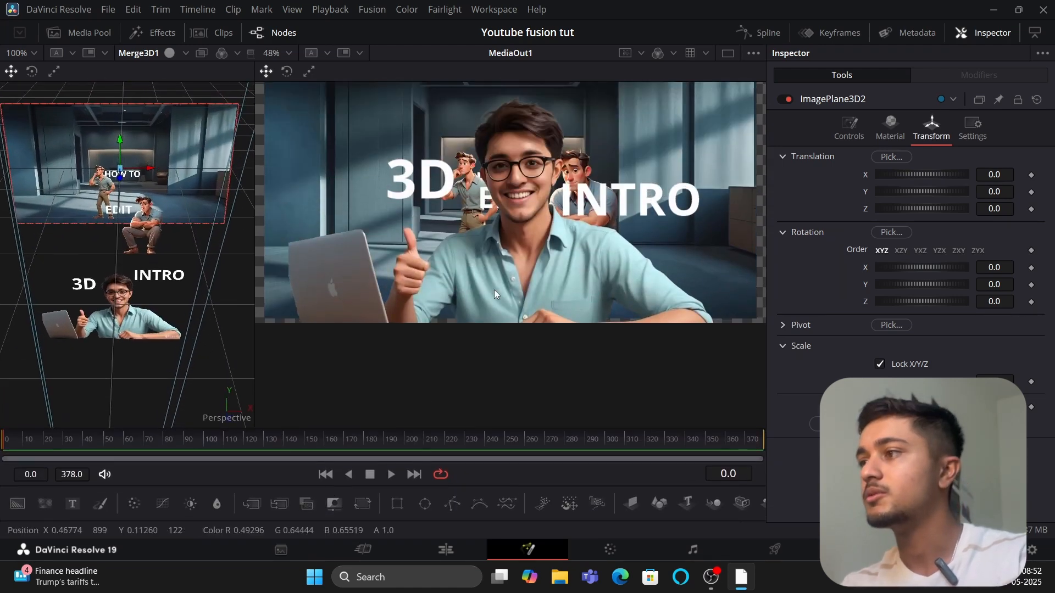
{"action": "left_click_drag", "start_coordinate": [933, 381], "coordinate": [945, 382]}
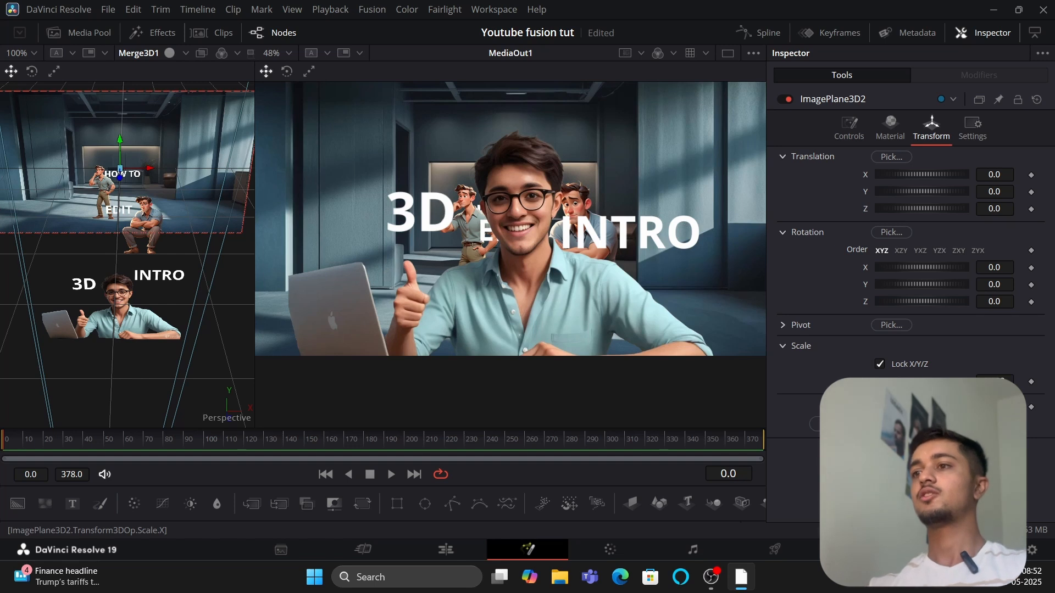
{"action": "scroll", "coordinate": [566, 307], "scroll_direction": "up", "scroll_amount": 3}
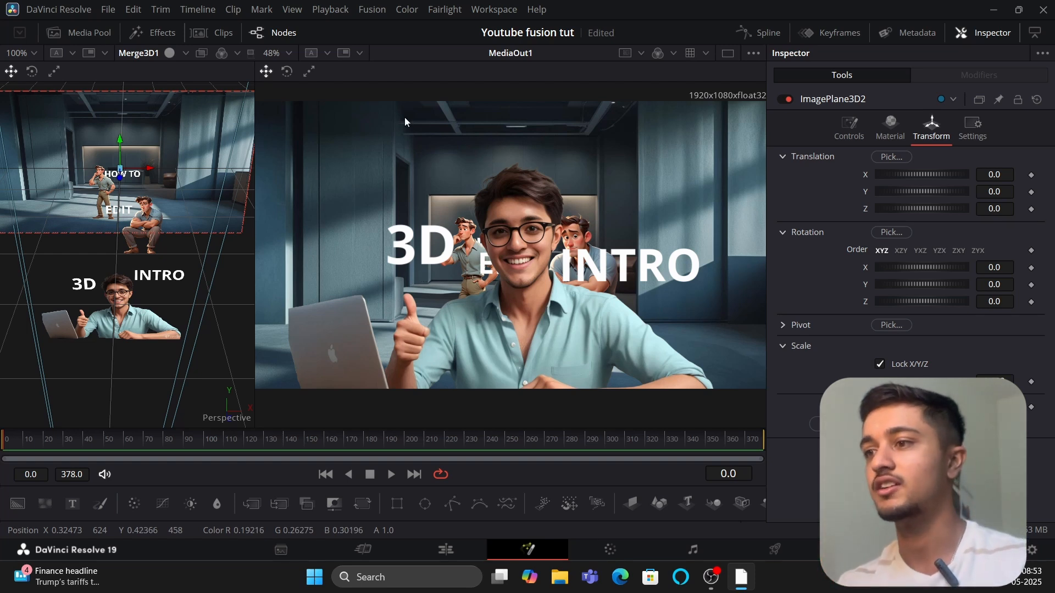
{"action": "left_click_drag", "start_coordinate": [492, 487], "coordinate": [478, 358]}
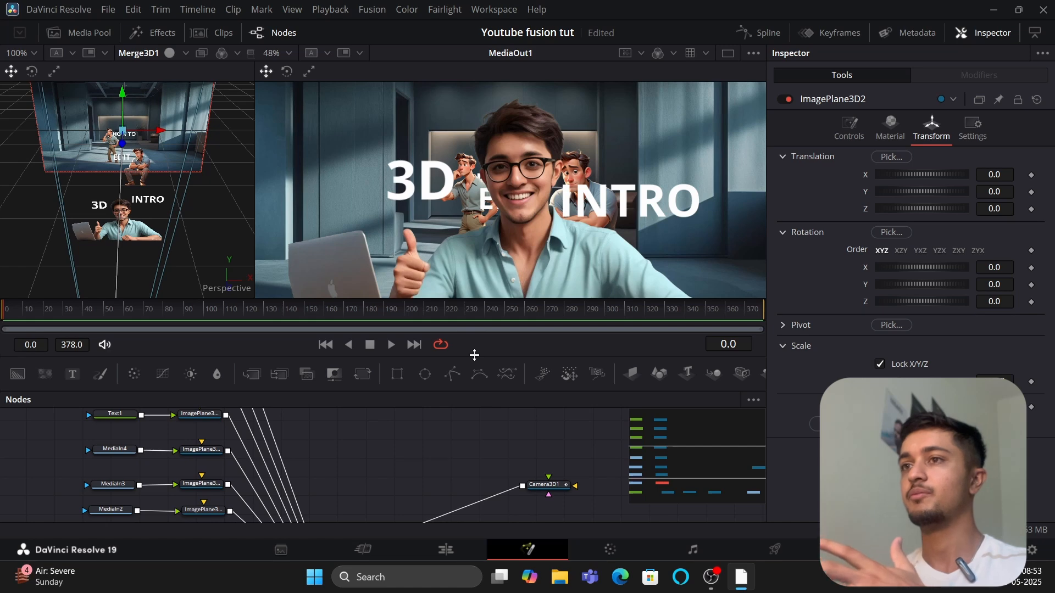
{"action": "left_click_drag", "start_coordinate": [474, 355], "coordinate": [483, 331]}
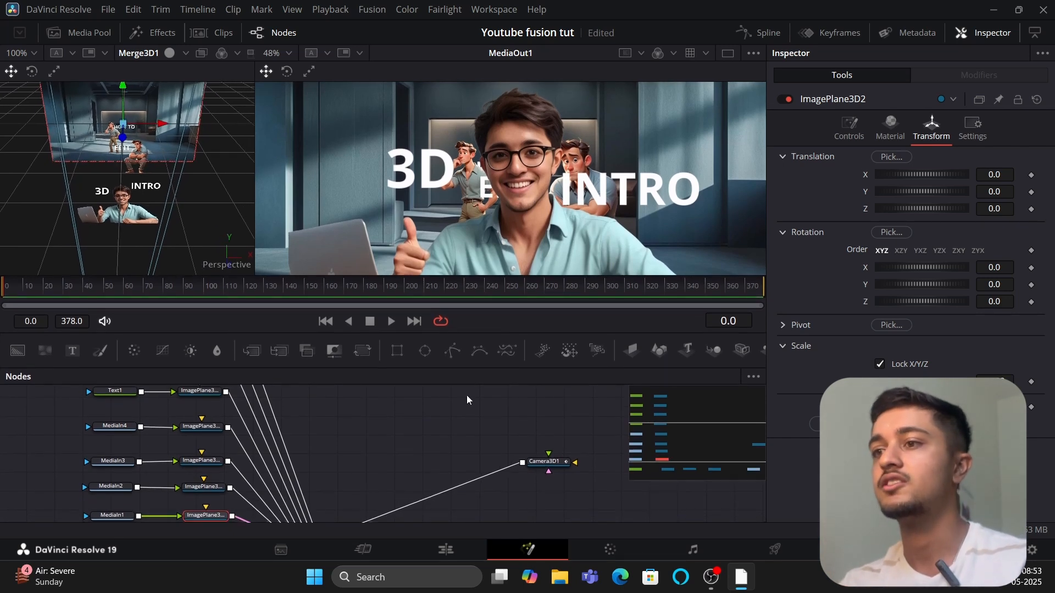
{"action": "scroll", "coordinate": [467, 394], "scroll_direction": "down", "scroll_amount": 4}
{"action": "scroll", "coordinate": [349, 468], "scroll_direction": "up", "scroll_amount": 3}
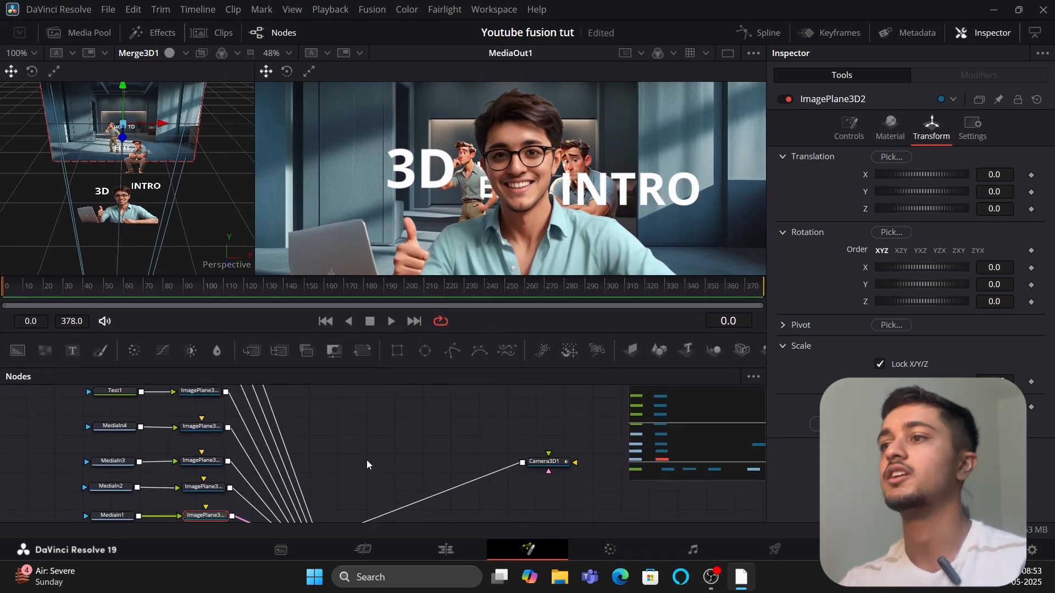
{"action": "scroll", "coordinate": [367, 465], "scroll_direction": "down", "scroll_amount": 2}
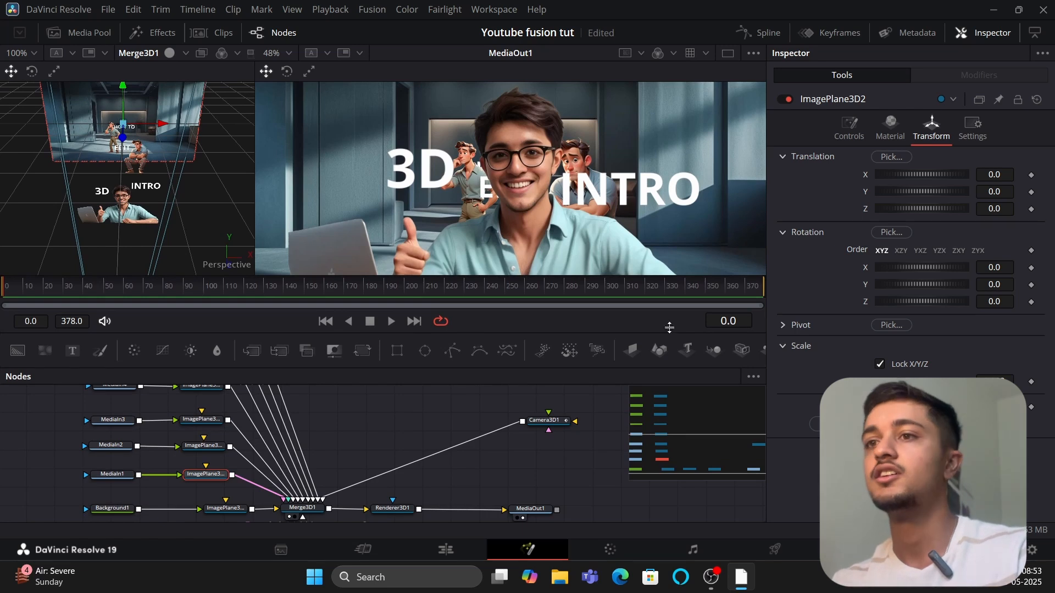
Step: Set the Z translation of Camera3D1 to 0.13 at frame 0, starting the camera close to the office background
{"action": "left_click", "coordinate": [550, 427]}
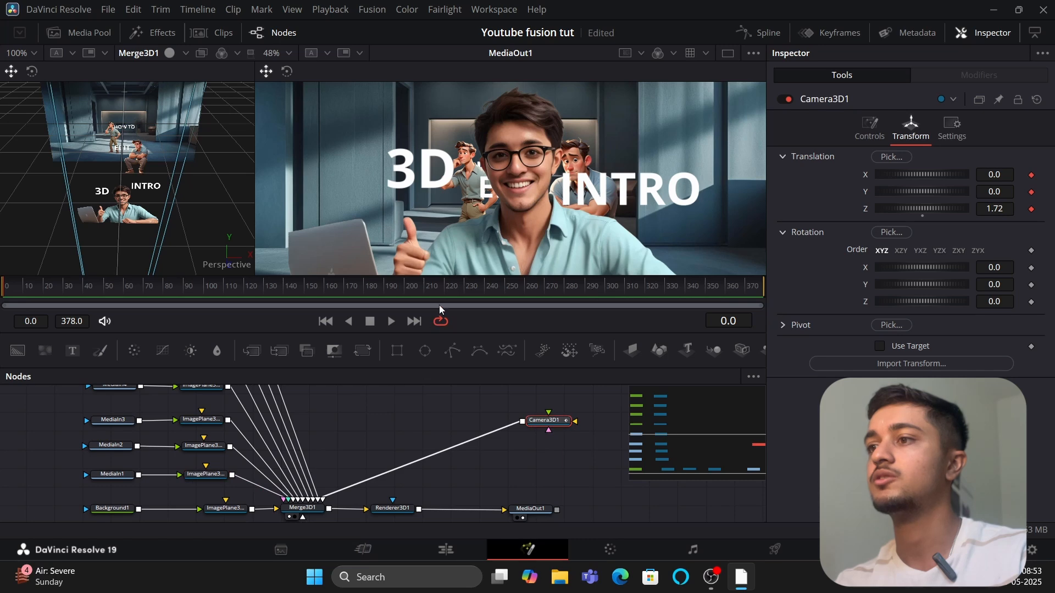
{"action": "left_click_drag", "start_coordinate": [451, 333], "coordinate": [443, 506]}
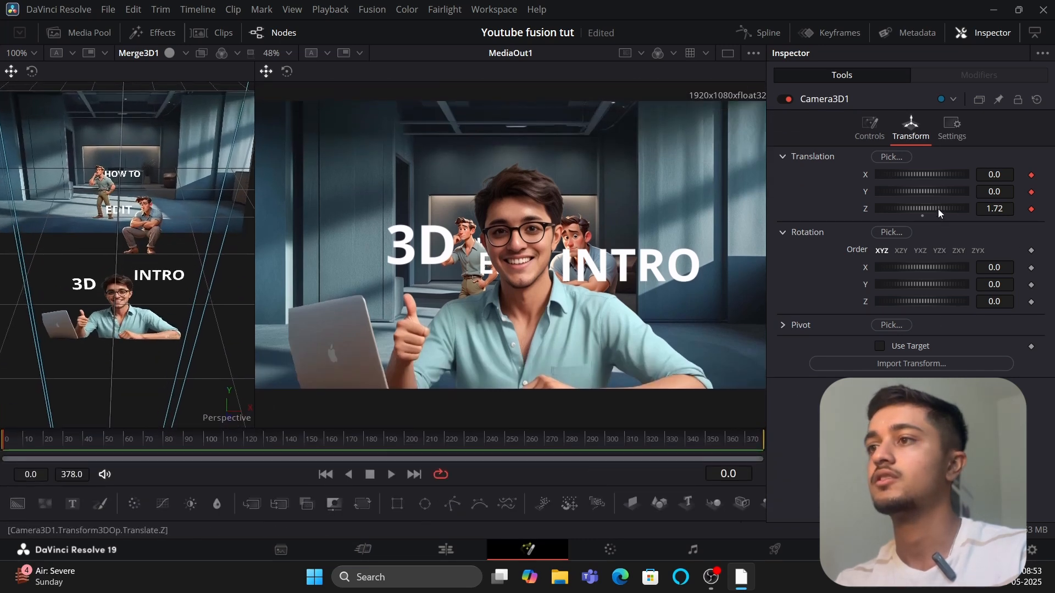
{"action": "left_click_drag", "start_coordinate": [938, 209], "coordinate": [931, 209]}
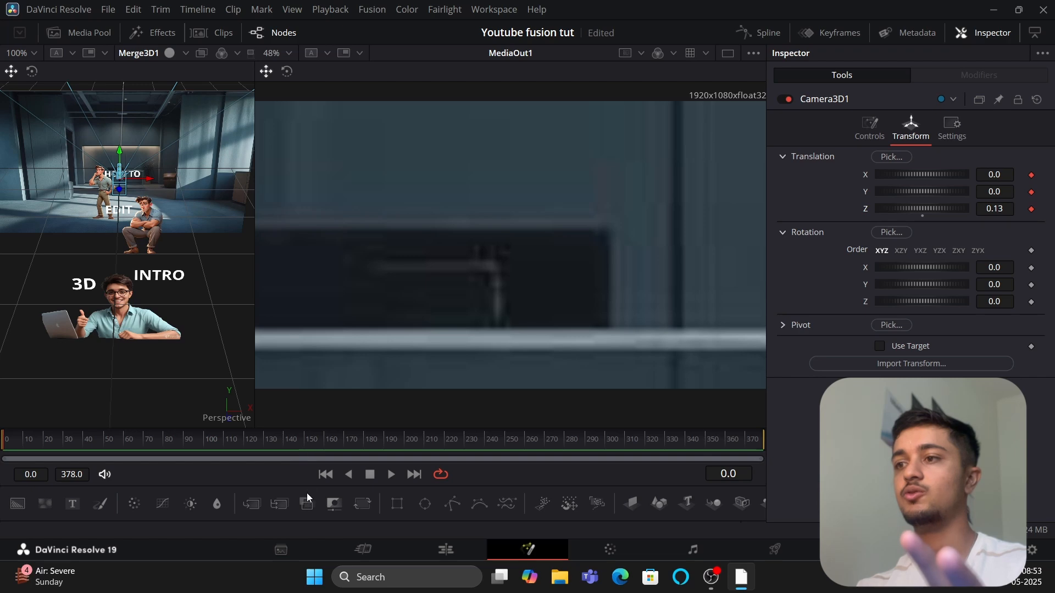
{"action": "left_click_drag", "start_coordinate": [305, 487], "coordinate": [303, 250]}
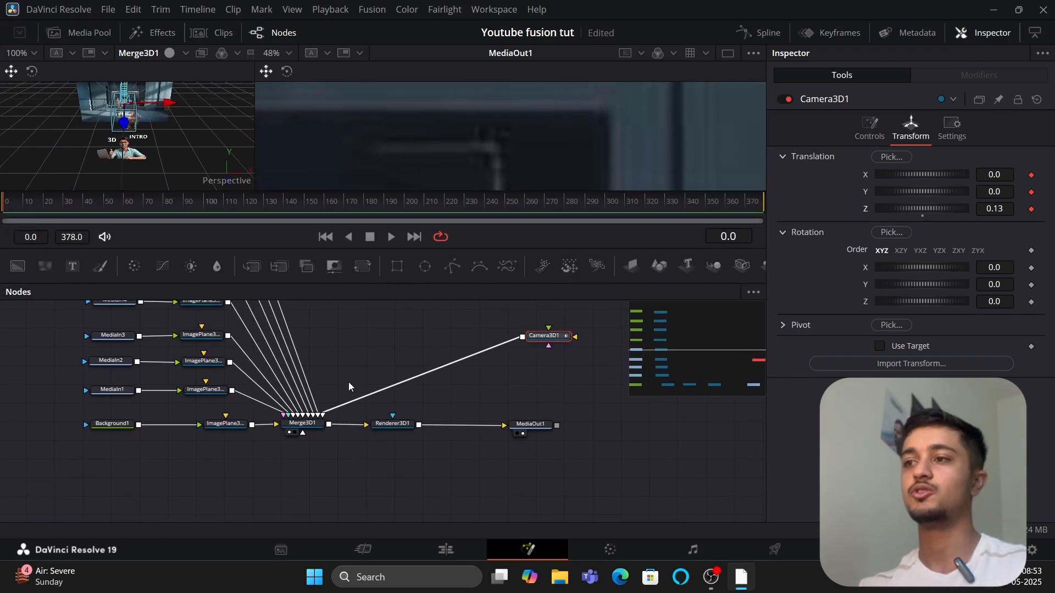
{"action": "scroll", "coordinate": [357, 387], "scroll_direction": "up", "scroll_amount": 5}
{"action": "scroll", "coordinate": [366, 394], "scroll_direction": "down", "scroll_amount": 3}
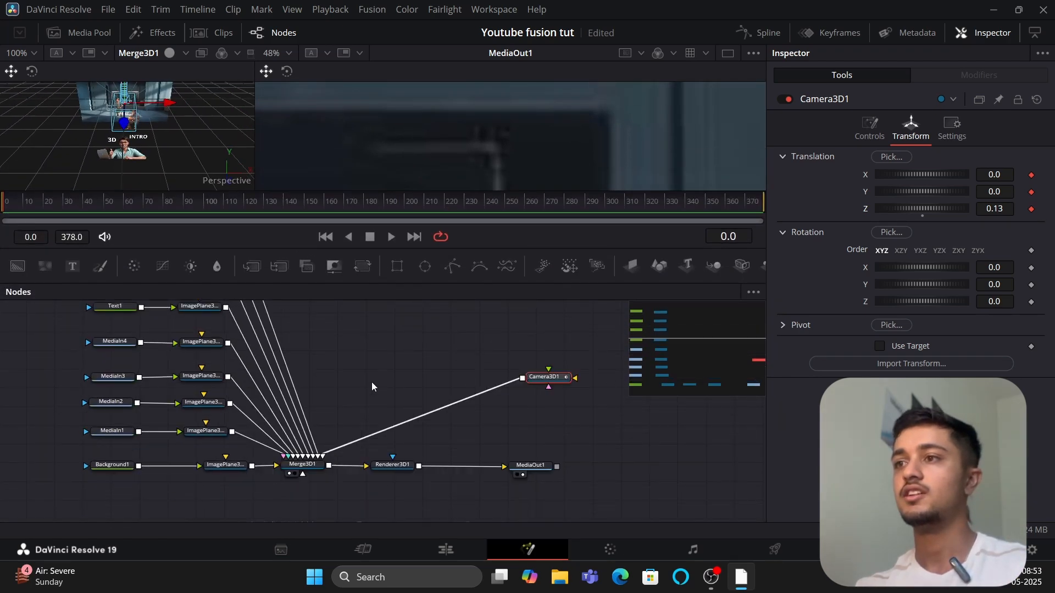
{"action": "left_click_drag", "start_coordinate": [388, 249], "coordinate": [387, 486]}
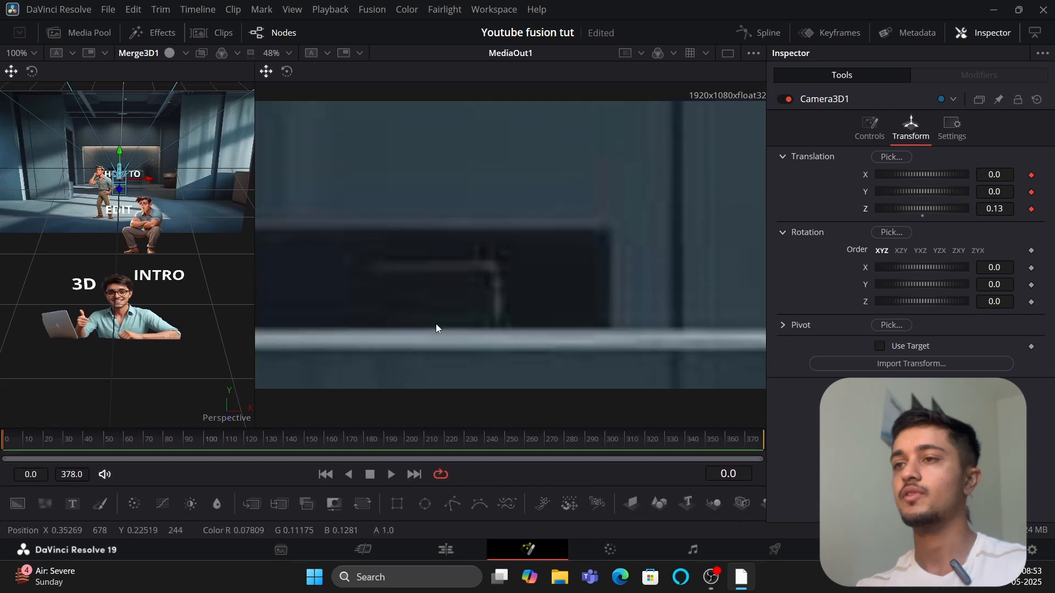
Step: Go to the last frame, 378, and add a keyframe to the Y translation of Camera3D1
{"action": "left_click", "coordinate": [391, 474]}
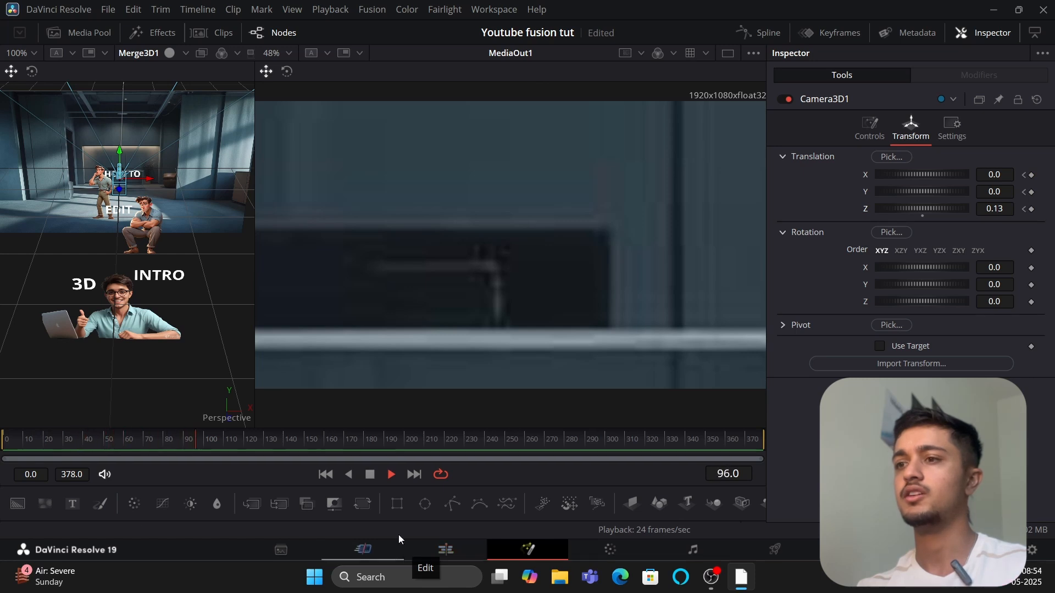
{"action": "left_click", "coordinate": [370, 475]}
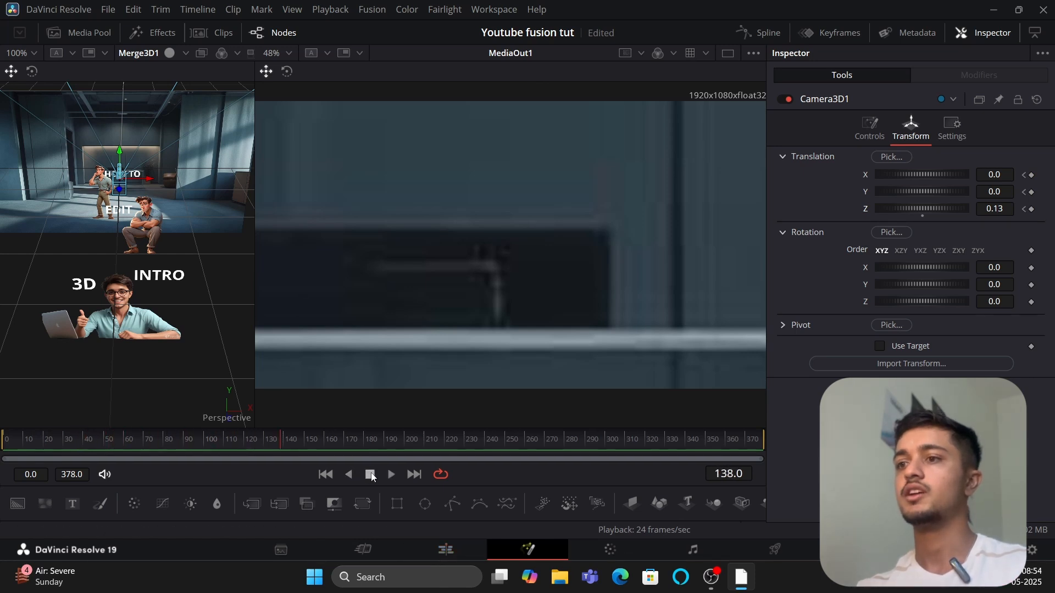
{"action": "left_click_drag", "start_coordinate": [279, 440], "coordinate": [715, 451]}
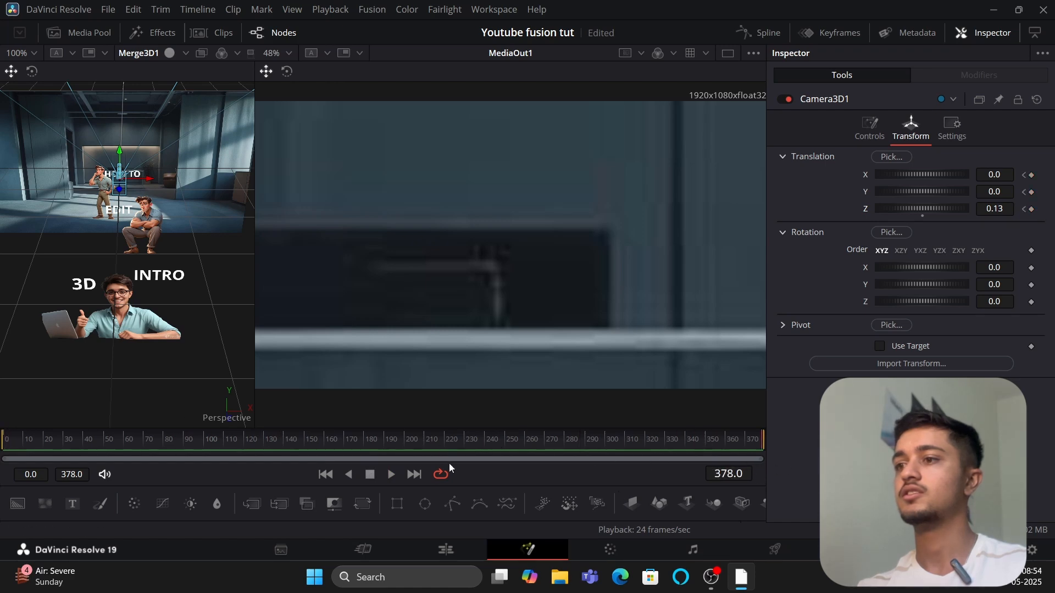
{"action": "left_click_drag", "start_coordinate": [462, 484], "coordinate": [463, 439]}
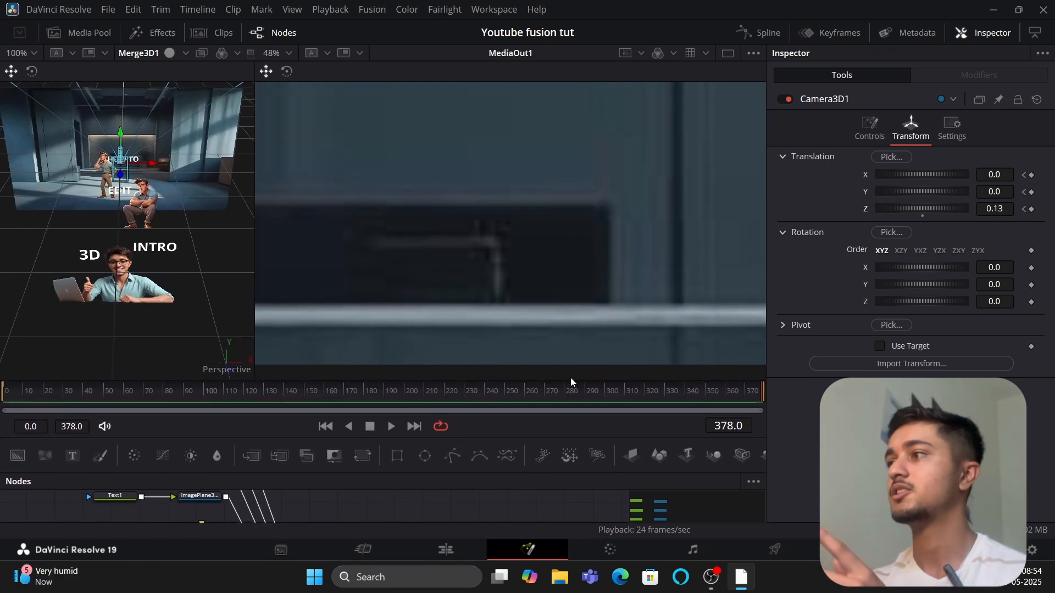
{"action": "left_click", "coordinate": [1031, 175]}
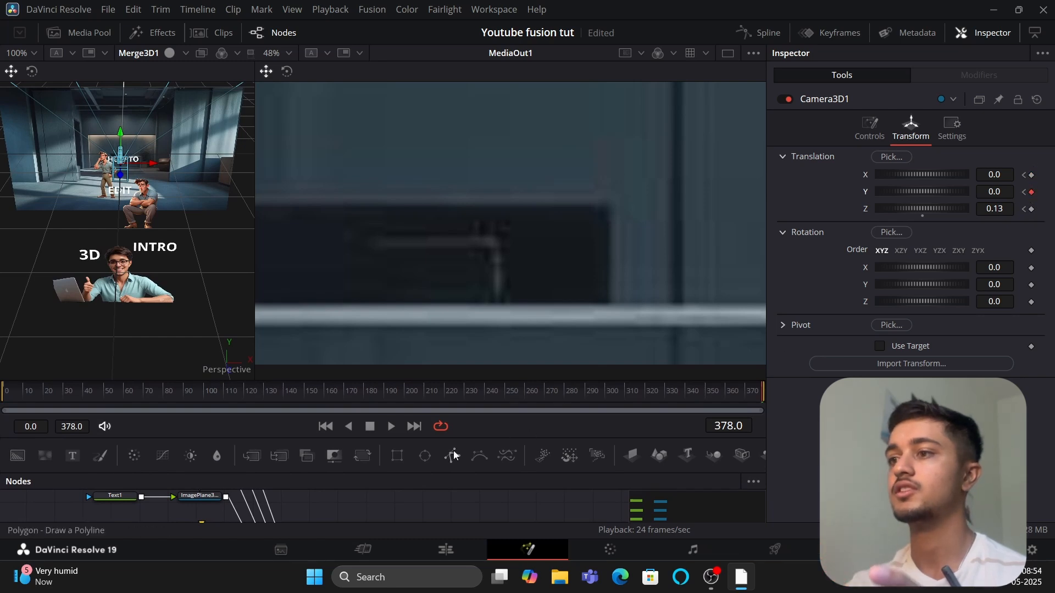
Step: Set the Z translation of Camera3D1 to 1.58 at frame 378, pulling the camera back in front of the smiling character
{"action": "left_click_drag", "start_coordinate": [458, 439], "coordinate": [482, 334]}
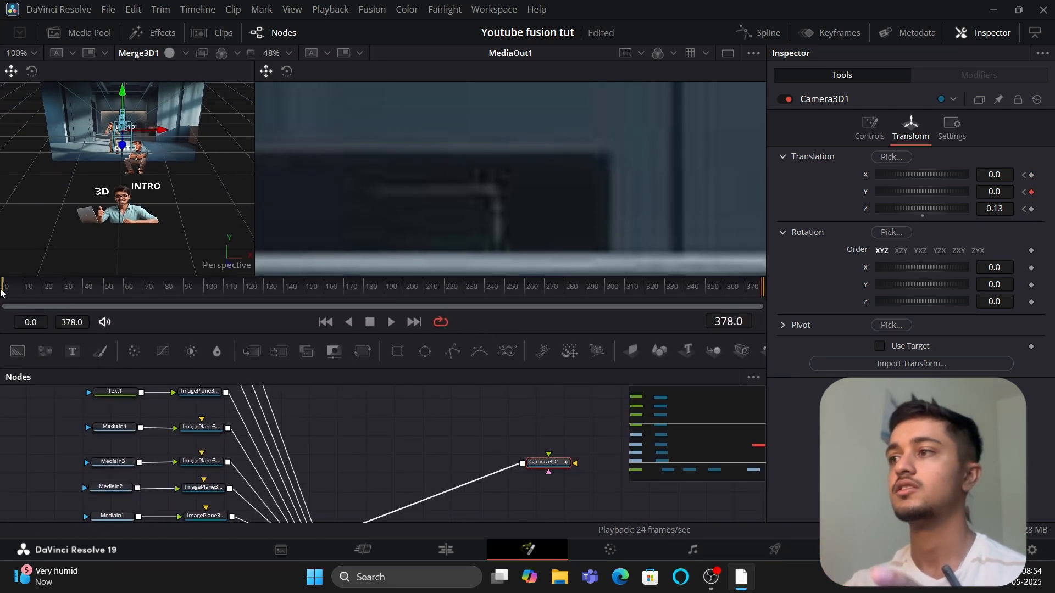
{"action": "left_click_drag", "start_coordinate": [90, 296], "coordinate": [0, 326]}
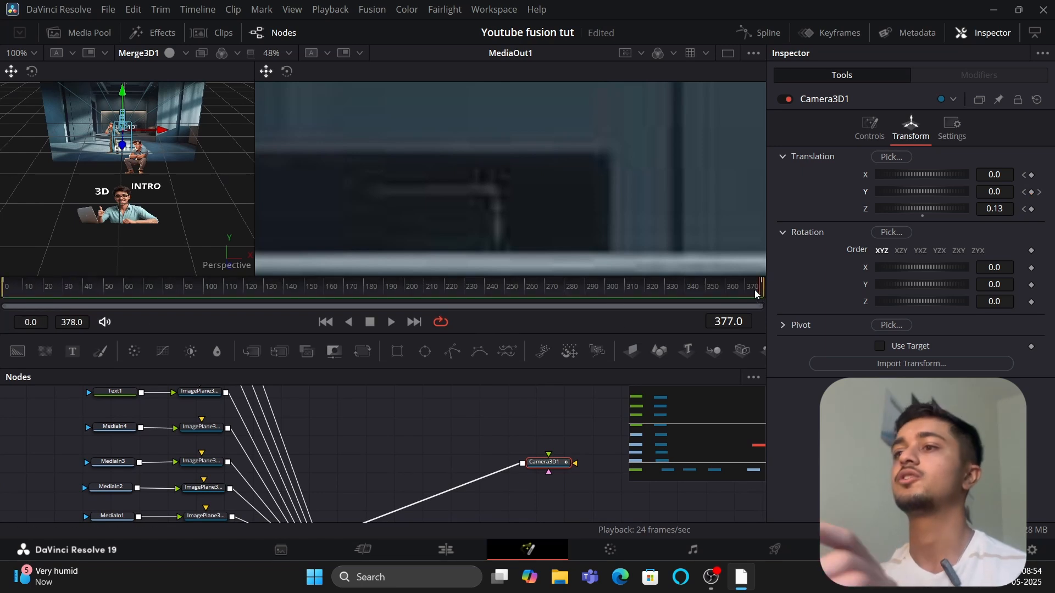
{"action": "left_click", "coordinate": [639, 291]}
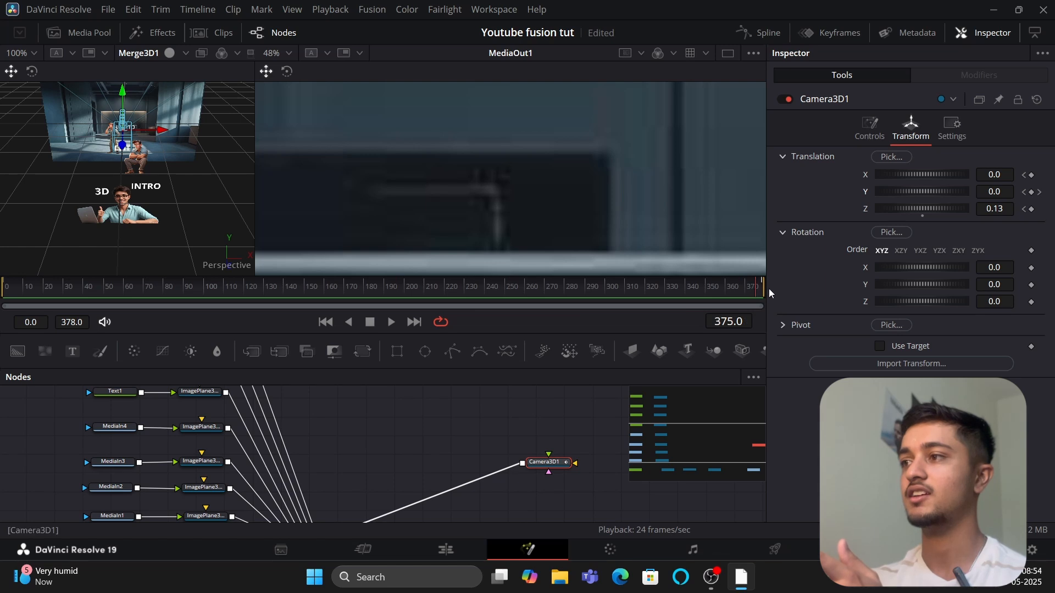
{"action": "left_click_drag", "start_coordinate": [758, 292], "coordinate": [541, 300]}
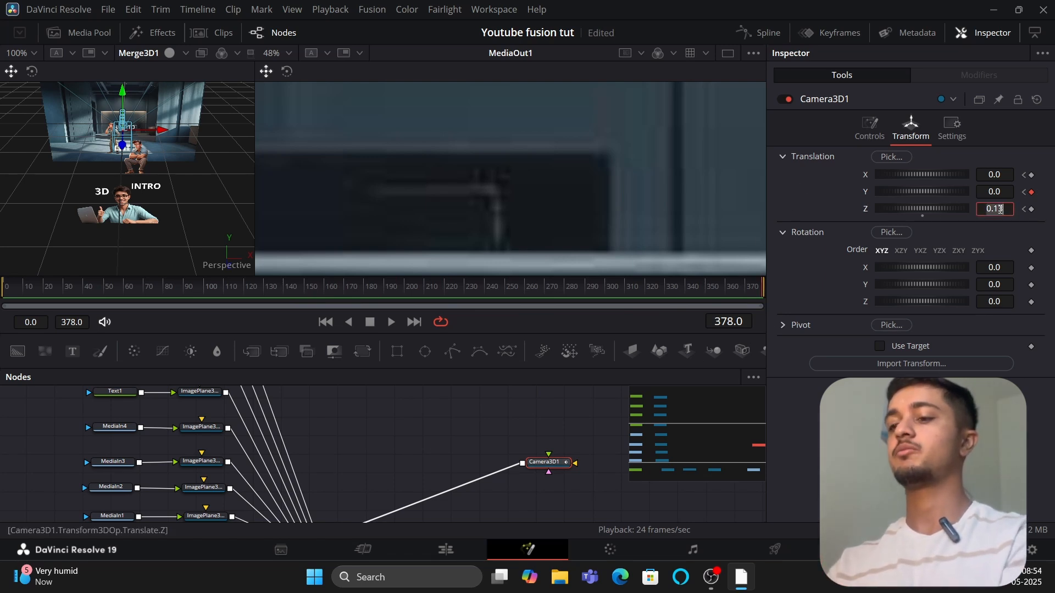
{"action": "key", "text": "Tab"}
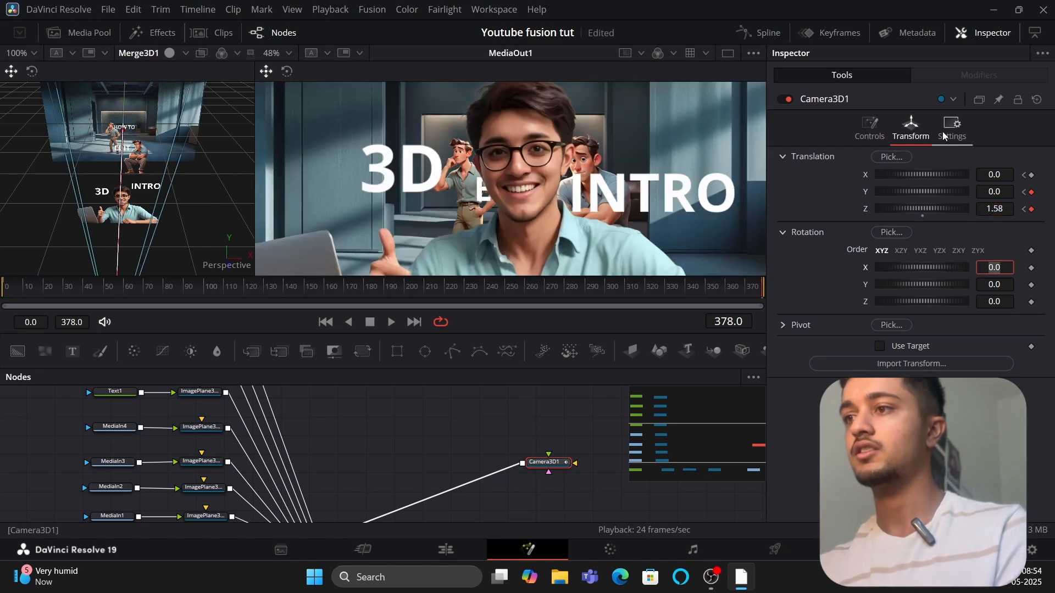
Step: Return to frame 0 and preview the camera pull-back in the enlarged Fusion viewers
{"action": "left_click_drag", "start_coordinate": [462, 332], "coordinate": [464, 485]}
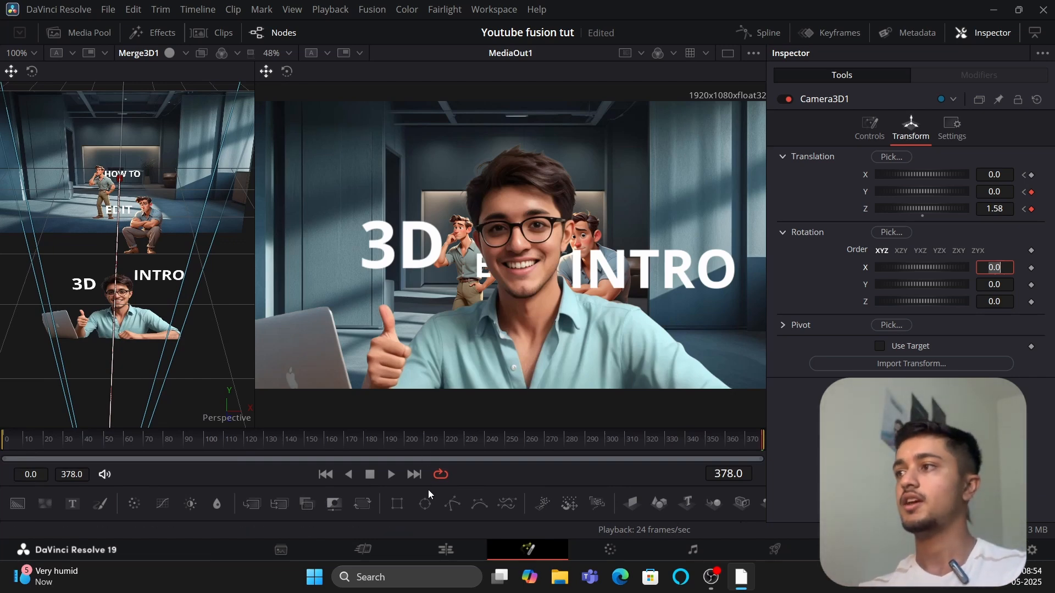
{"action": "left_click_drag", "start_coordinate": [429, 493], "coordinate": [633, 341]}
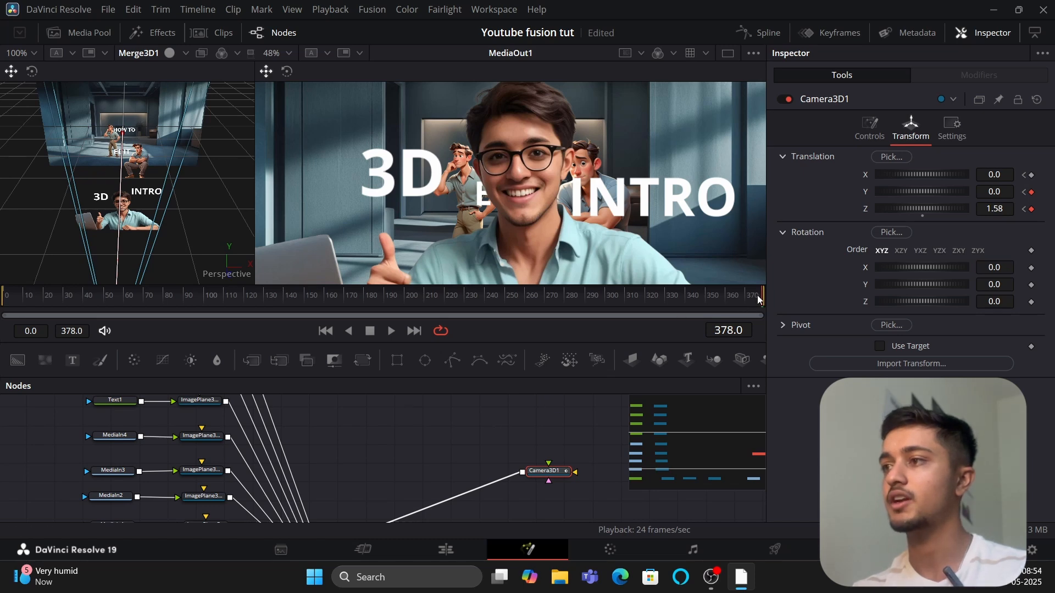
{"action": "left_click_drag", "start_coordinate": [759, 297], "coordinate": [0, 312]}
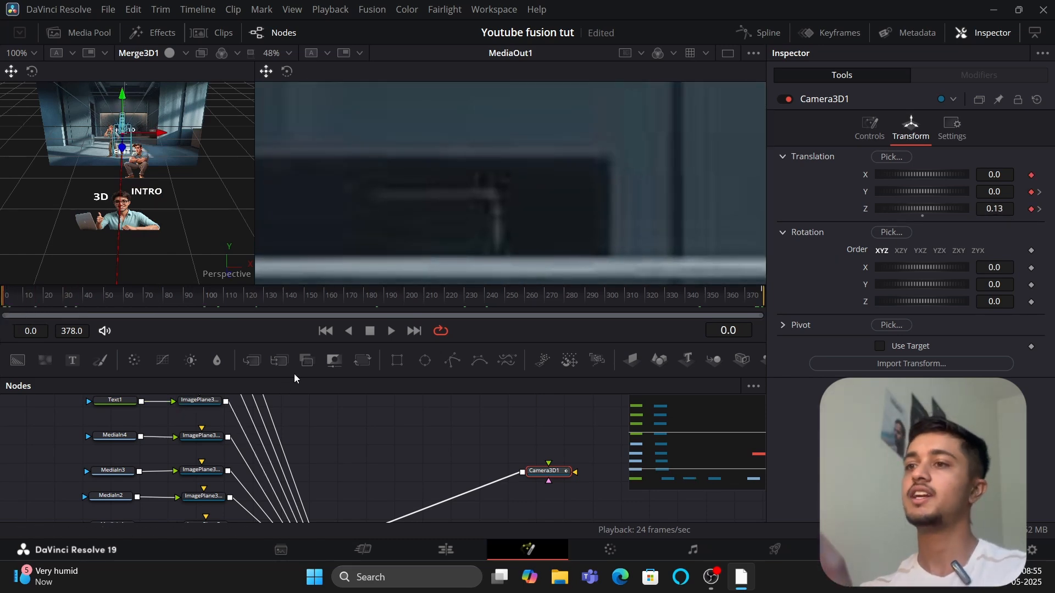
{"action": "left_click_drag", "start_coordinate": [295, 378], "coordinate": [294, 498]}
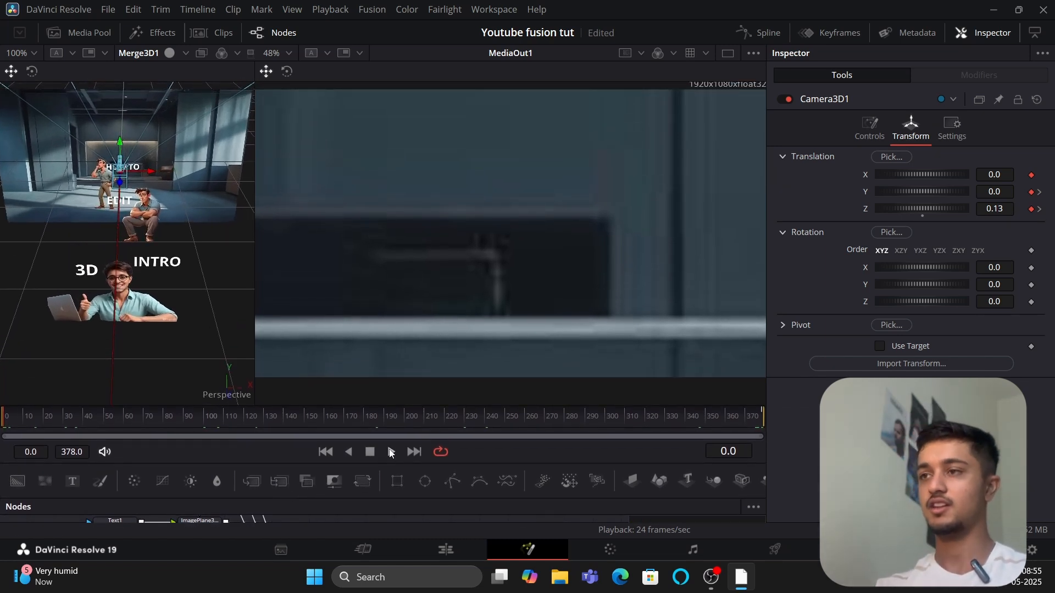
{"action": "left_click", "coordinate": [391, 451]}
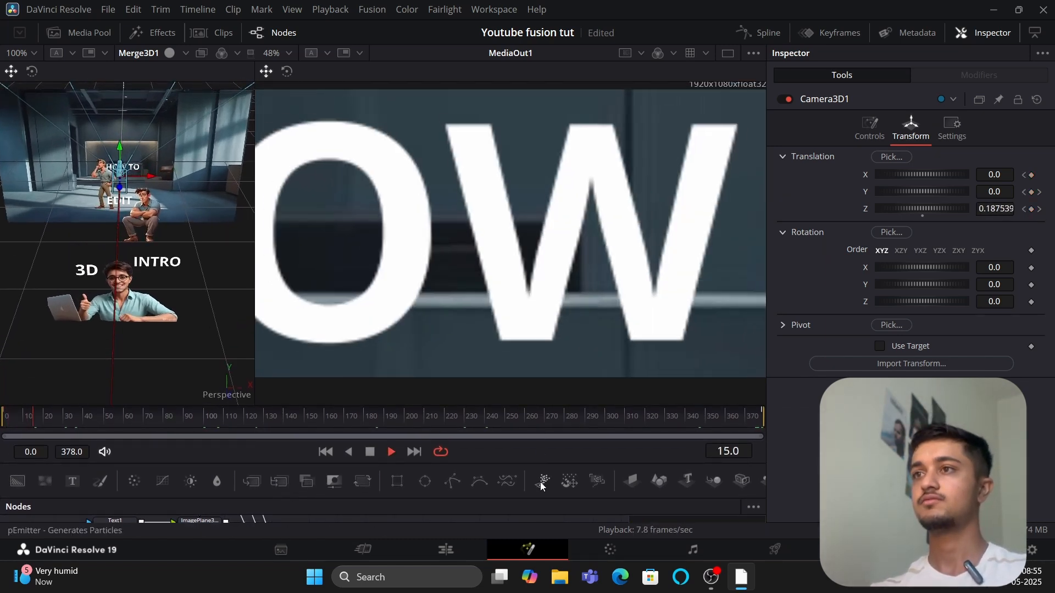
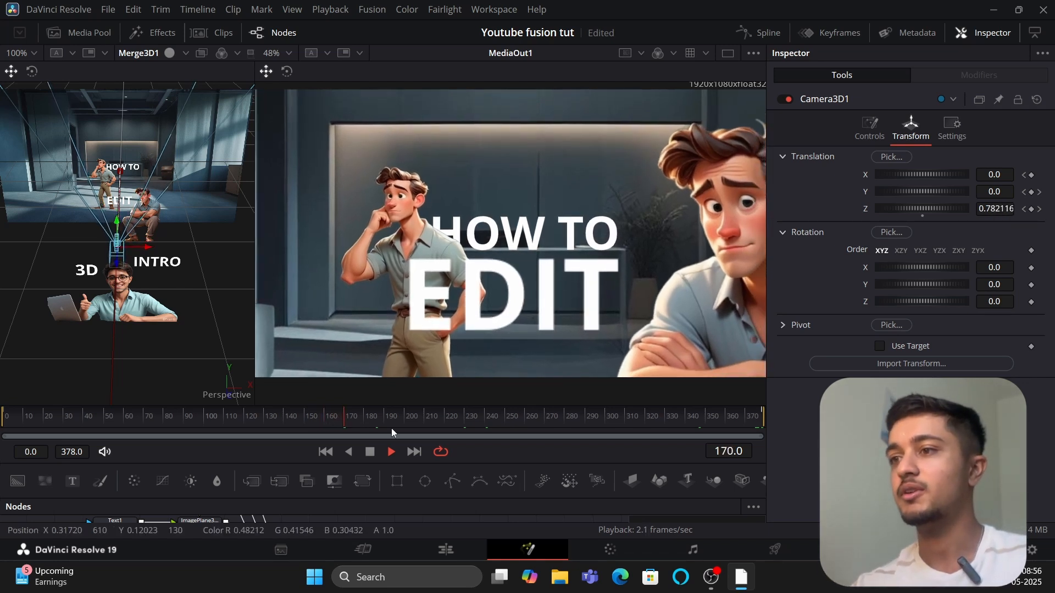
{"action": "left_click", "coordinate": [371, 452]}
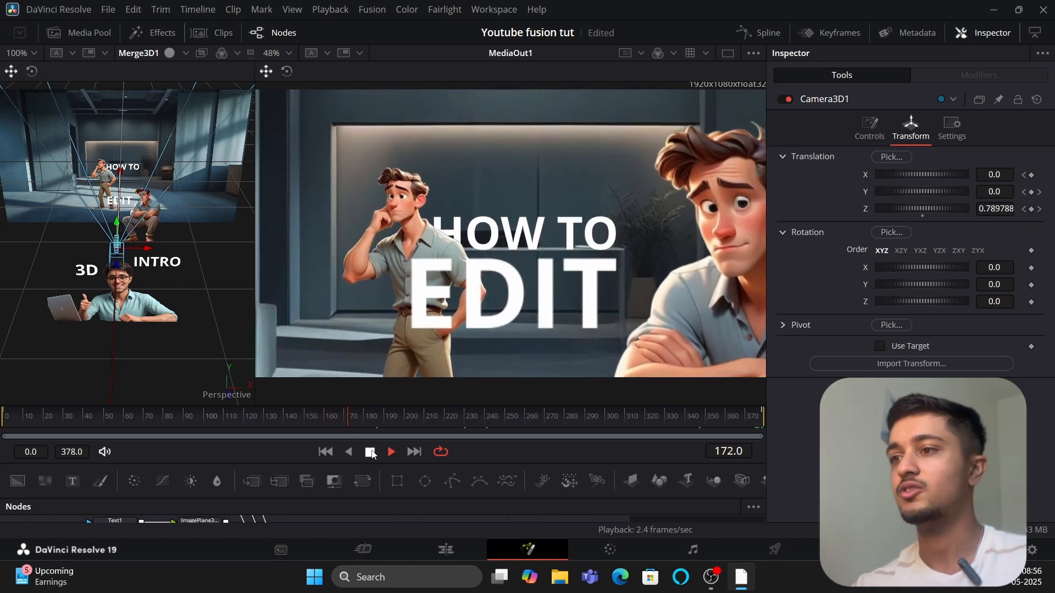
Step: Switch to the Edit page and play the Fusion Composition clip from the start of the timeline
{"action": "left_click", "coordinate": [445, 551]}
{"action": "left_click", "coordinate": [191, 419]}
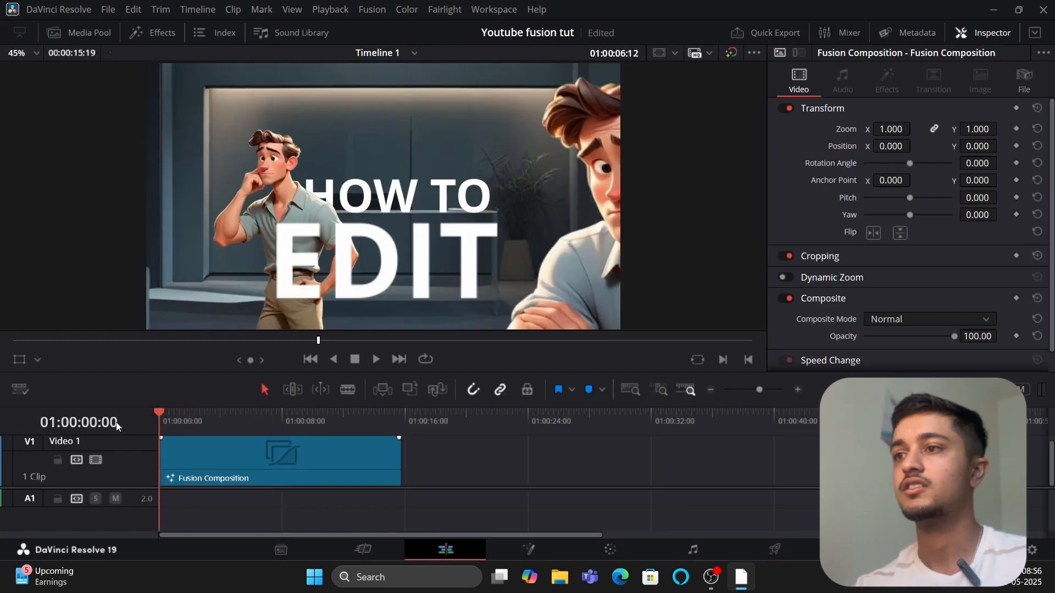
{"action": "left_click", "coordinate": [375, 359]}
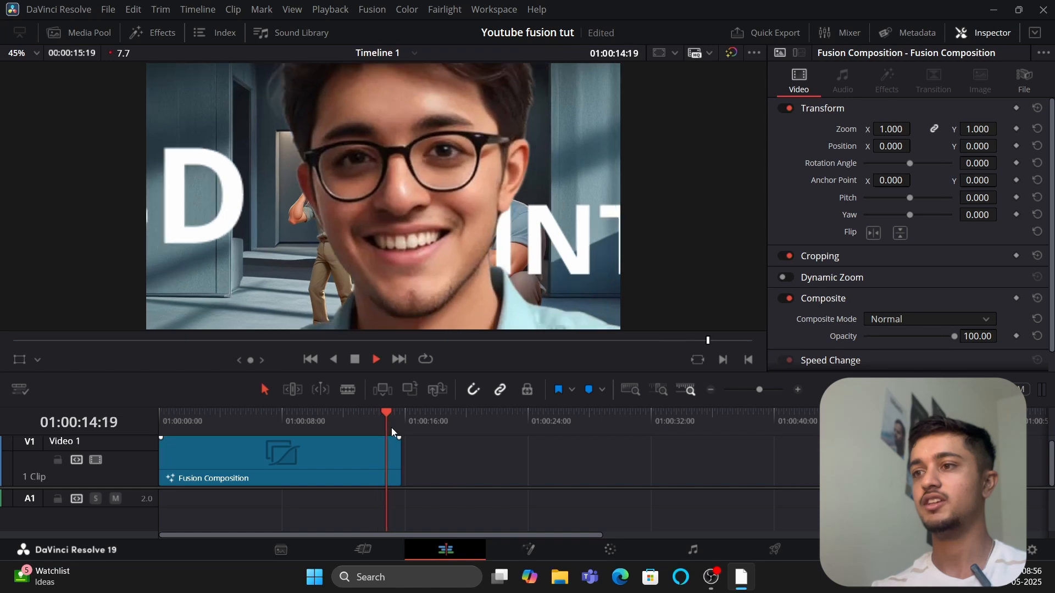
{"action": "left_click", "coordinate": [182, 420]}
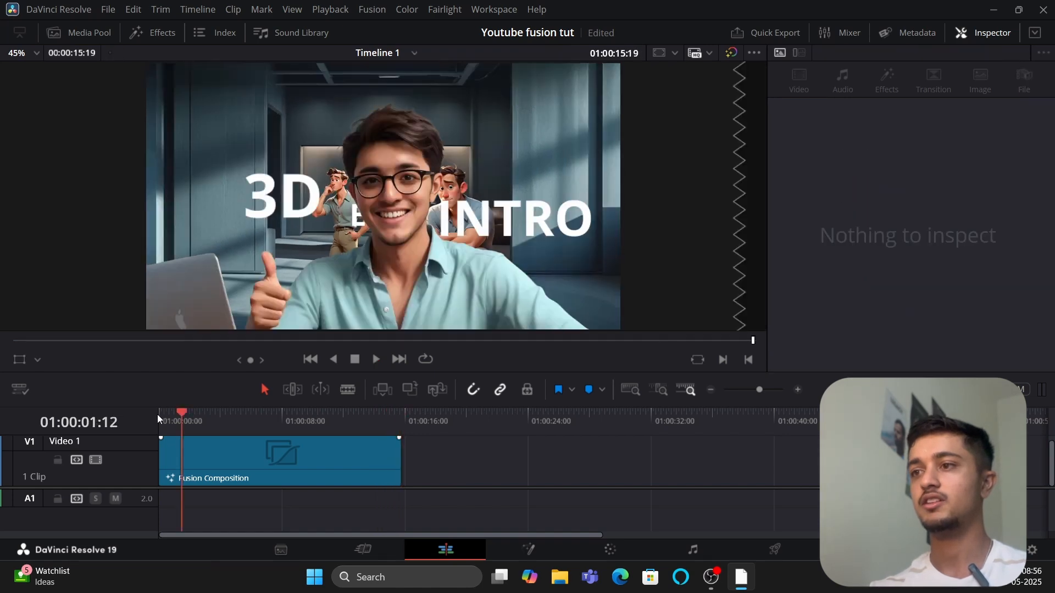
{"action": "left_click", "coordinate": [157, 414]}
{"action": "left_click", "coordinate": [381, 356]}
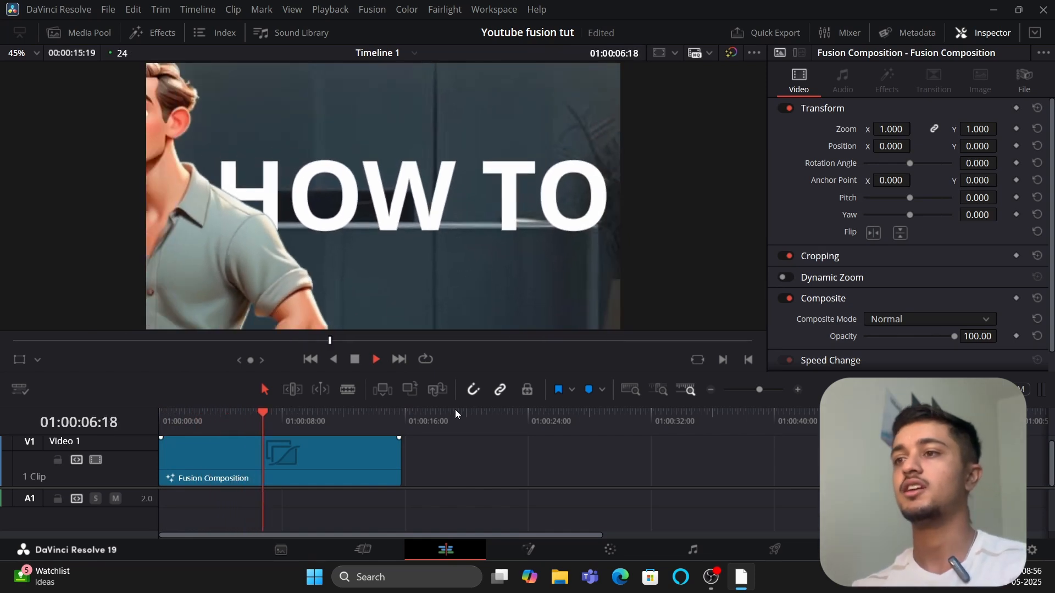
{"action": "left_click", "coordinate": [354, 360]}
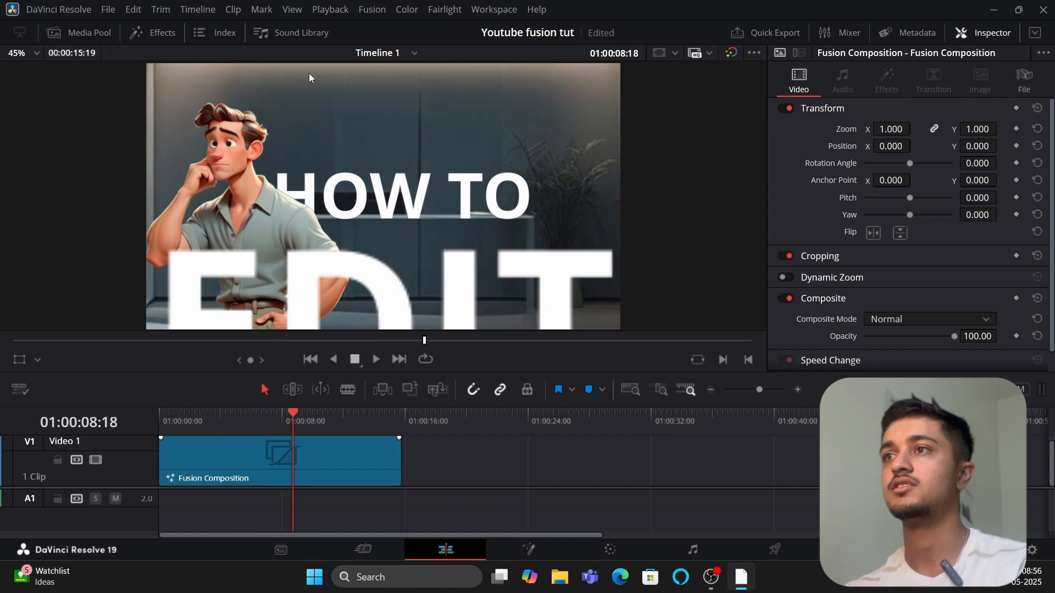
Step: Set the timeline playback resolution to Quarter
{"action": "left_click", "coordinate": [332, 9]}
{"action": "mouse_move", "coordinate": [350, 58]}
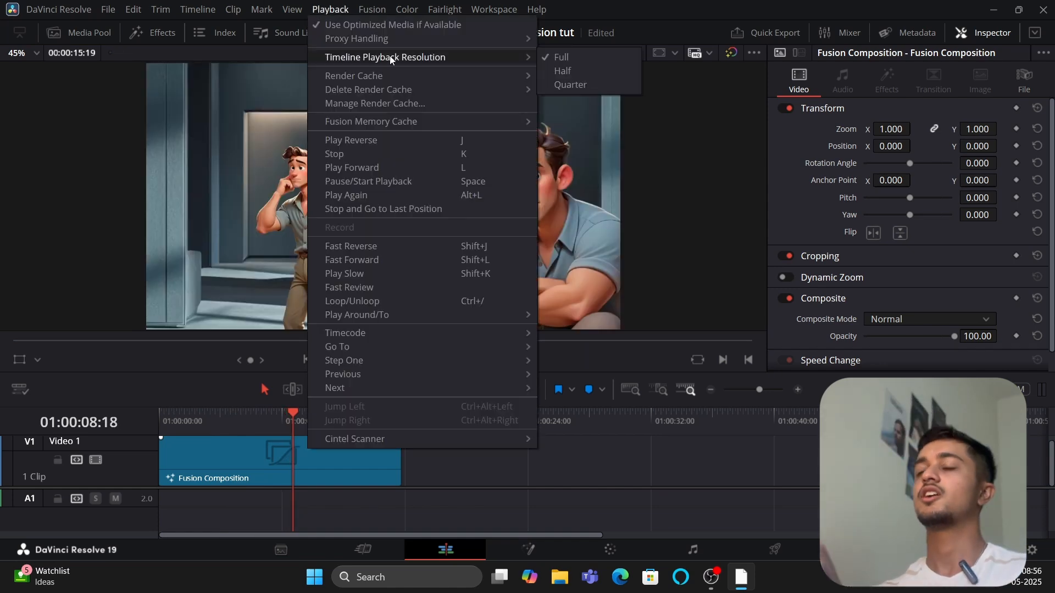
{"action": "left_click", "coordinate": [605, 84]}
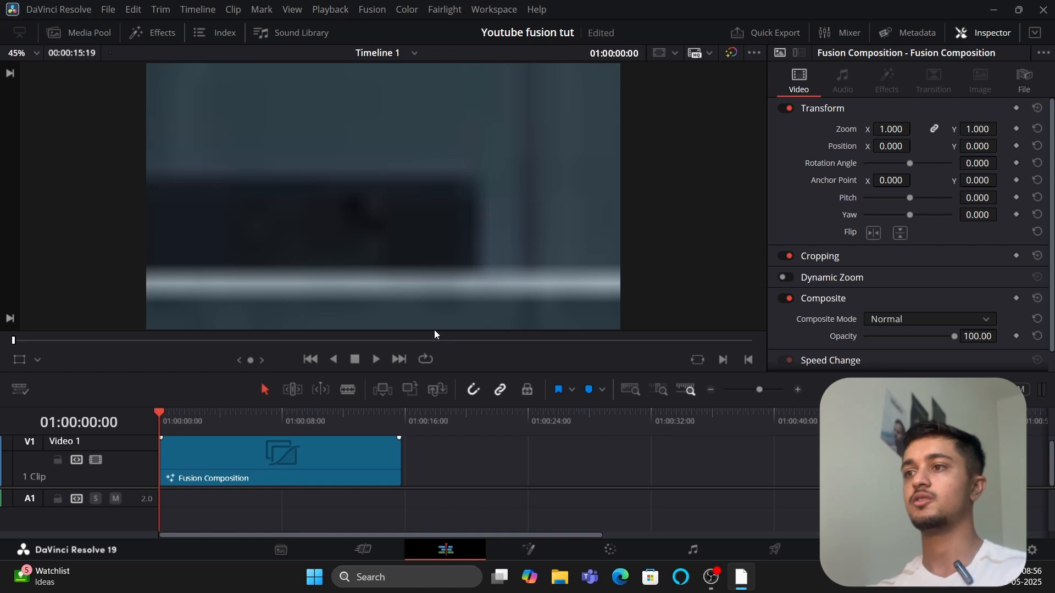
Step: Play the 3D intro from the beginning in the full-screen viewer to check the camera move
{"action": "key", "text": "ctrl+f"}
{"action": "key", "text": "space"}
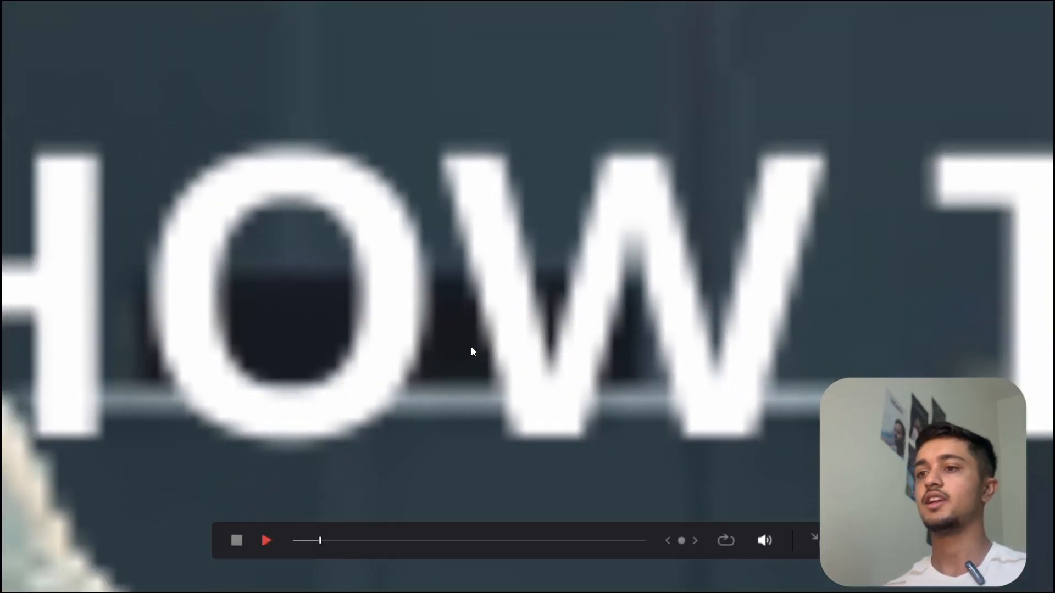
{"action": "key", "text": "space"}
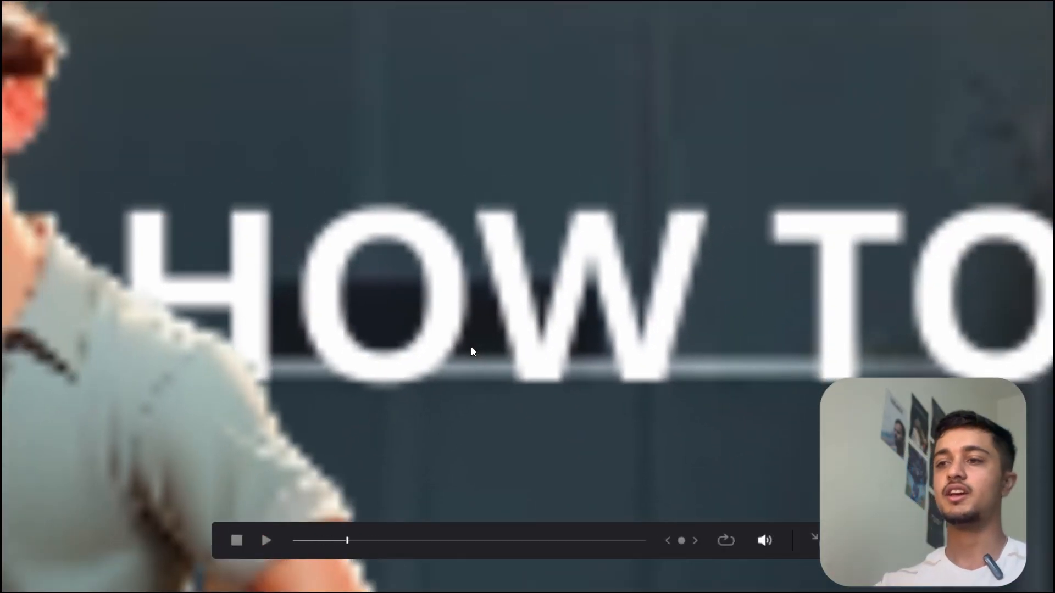
{"action": "left_click", "coordinate": [297, 540]}
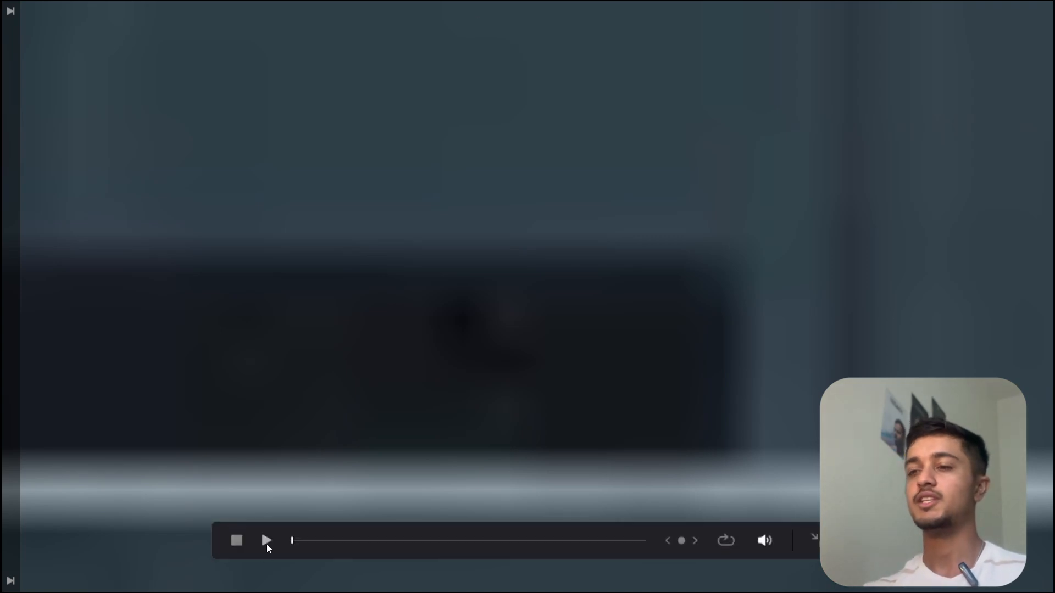
{"action": "left_click", "coordinate": [267, 542]}
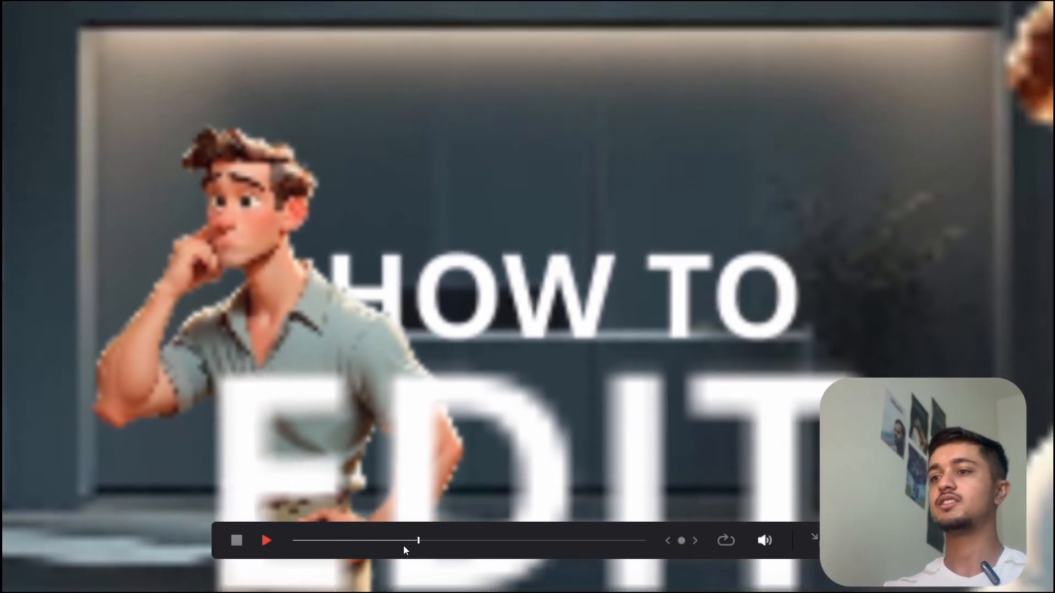
{"action": "left_click_drag", "start_coordinate": [319, 541], "coordinate": [258, 543]}
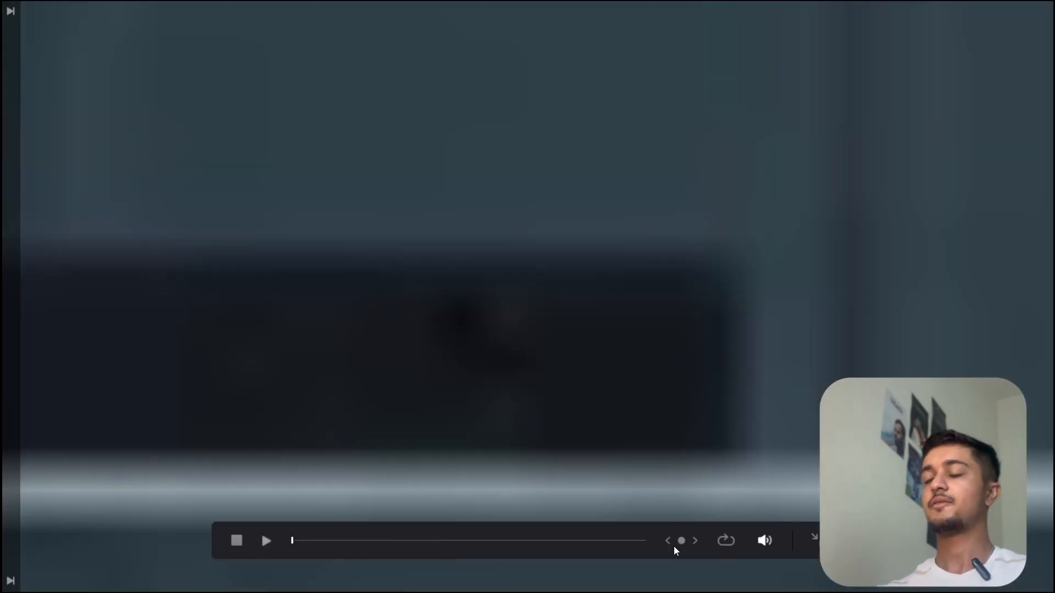
{"action": "key", "text": "space"}
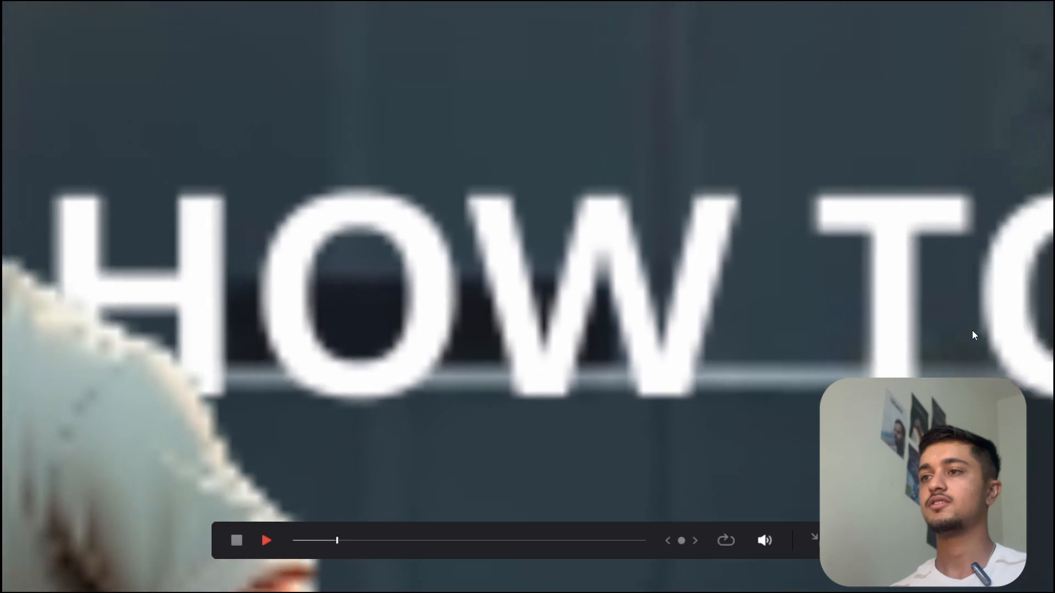